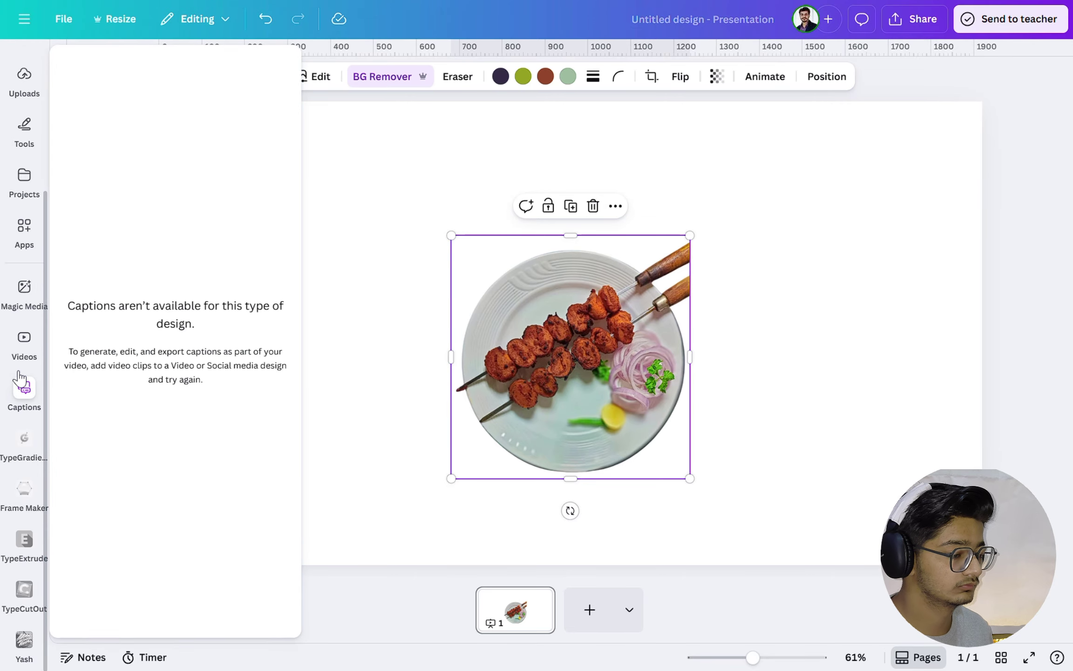
Open the TypeGradient app and clear its sample text.
click(24, 541)
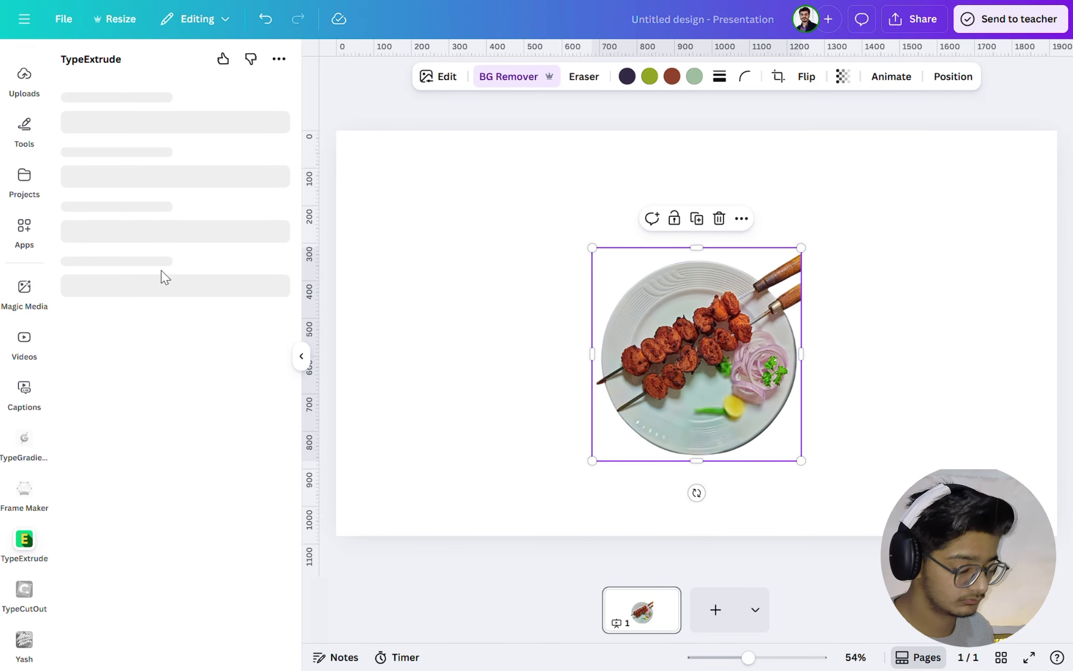
scroll(147, 382, down, 6)
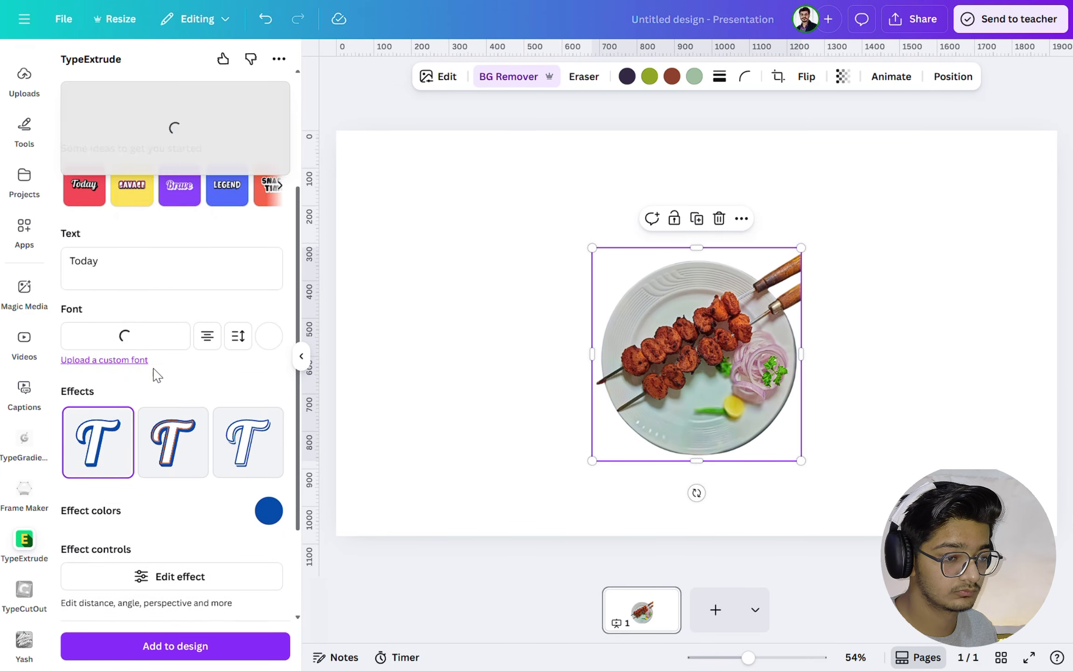
click(20, 443)
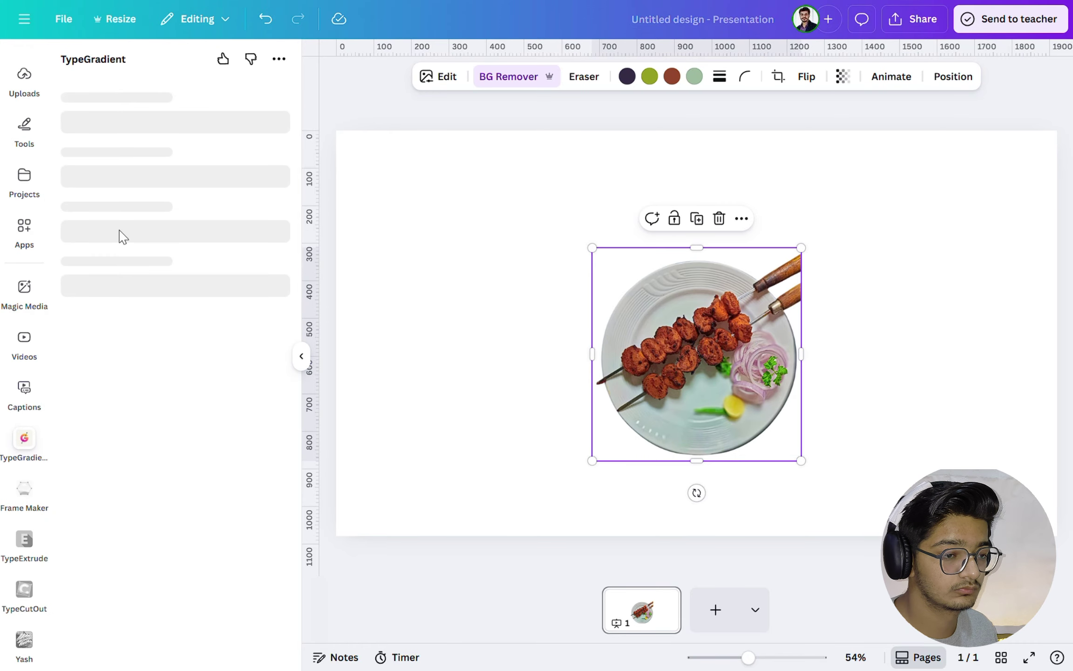
scroll(161, 507, down, 6)
click(173, 400)
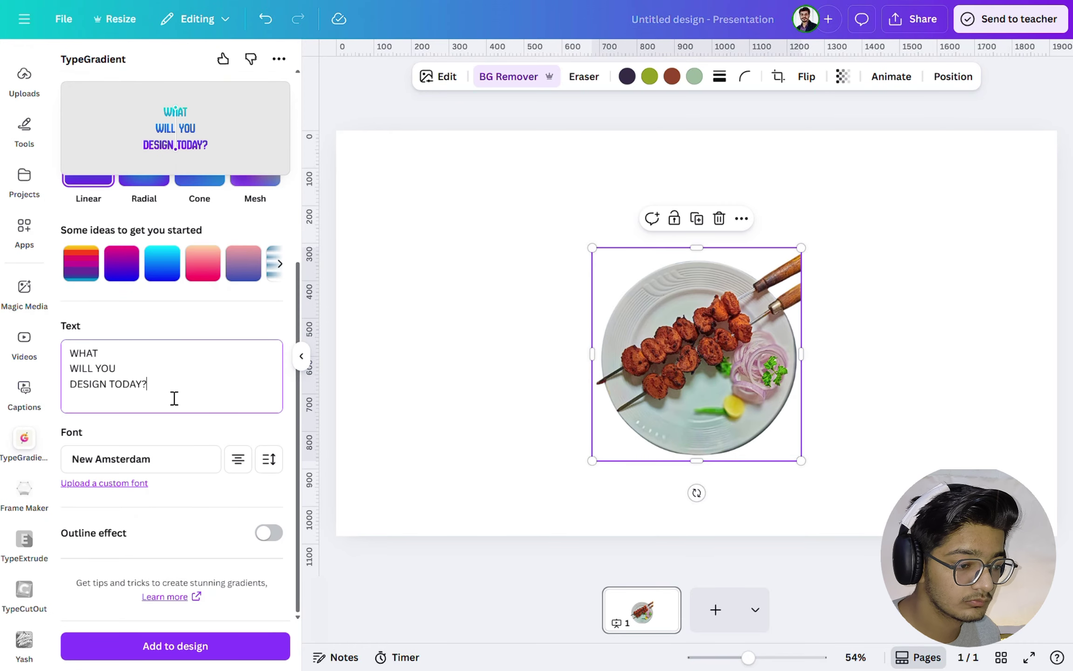
key(BackSpace)
key(BackSpace)
key(BackSpace)
key(BackSpace)
key(BackSpace)
key(BackSpace)
key(BackSpace)
key(BackSpace)
key(BackSpace)
key(BackSpace)
key(BackSpace)
key(BackSpace)
key(BackSpace)
key(BackSpace)
key(BackSpace)
key(BackSpace)
key(BackSpace)
key(BackSpace)
key(BackSpace)
key(BackSpace)
key(BackSpace)
key(BackSpace)
key(BackSpace)
key(BackSpace)
key(BackSpace)
key(BackSpace)
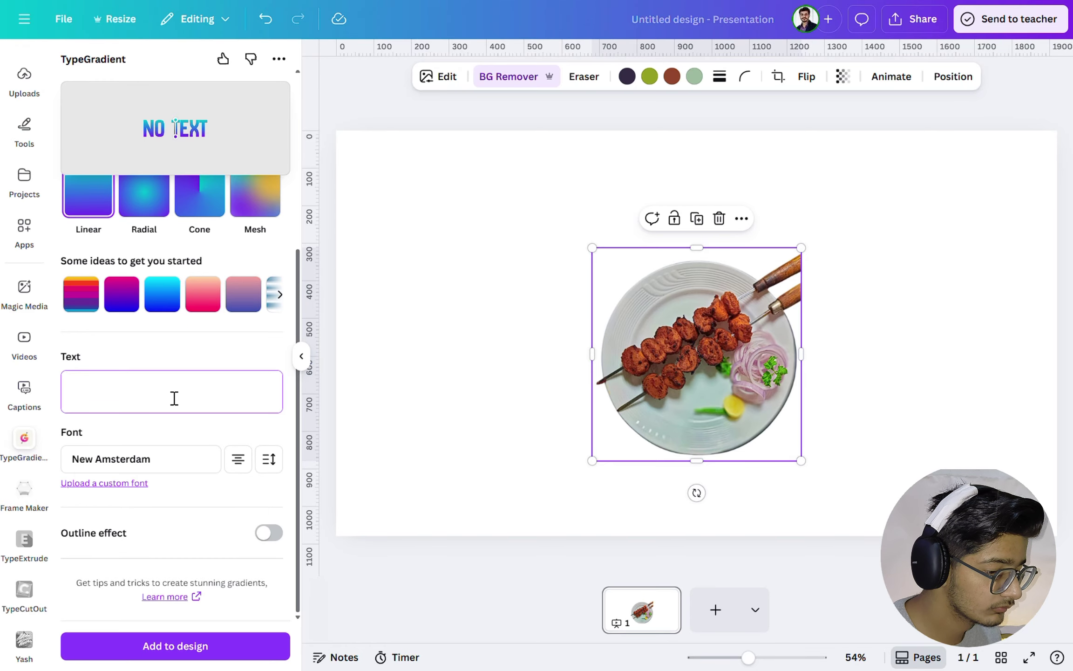
text(DESIGNWITHYAS)
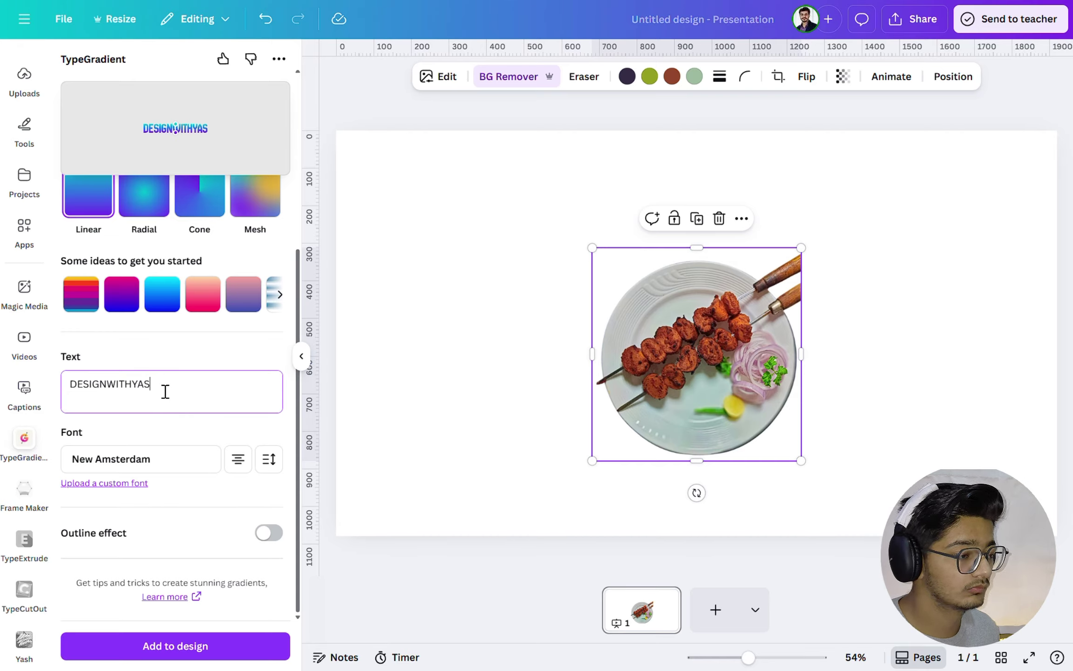
key(BackSpace)
key(BackSpace)
key(BackSpace)
key(BackSpace)
key(BackSpace)
key(BackSpace)
key(BackSpace)
key(BackSpace)
key(BackSpace)
key(BackSpace)
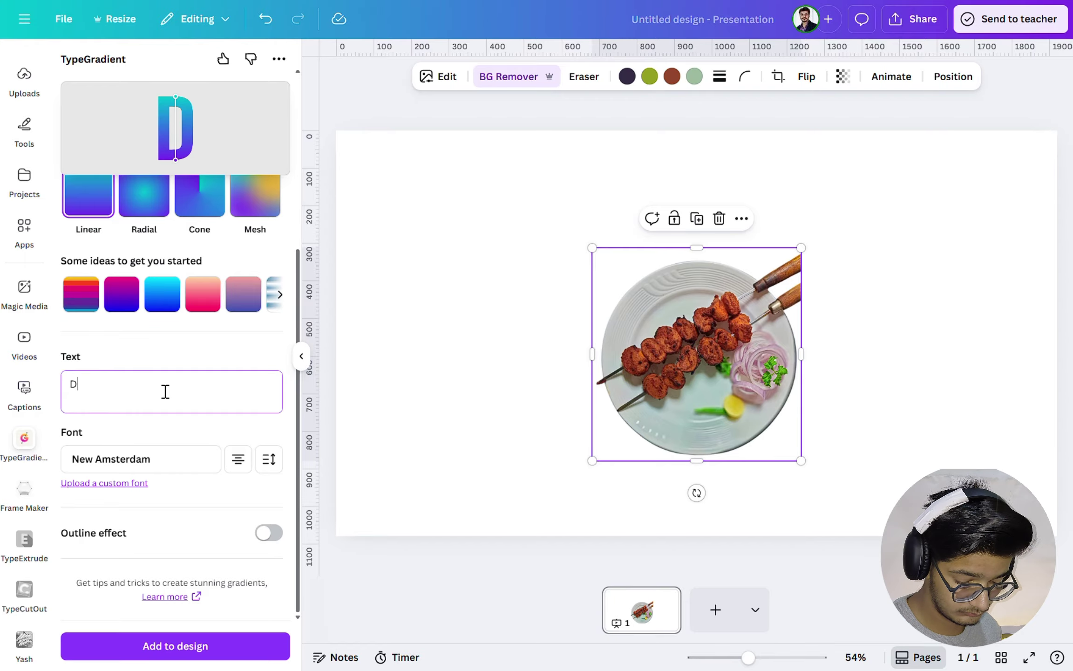
Enter "designwithyash" as the gradient text and add it to the design.
text(d)
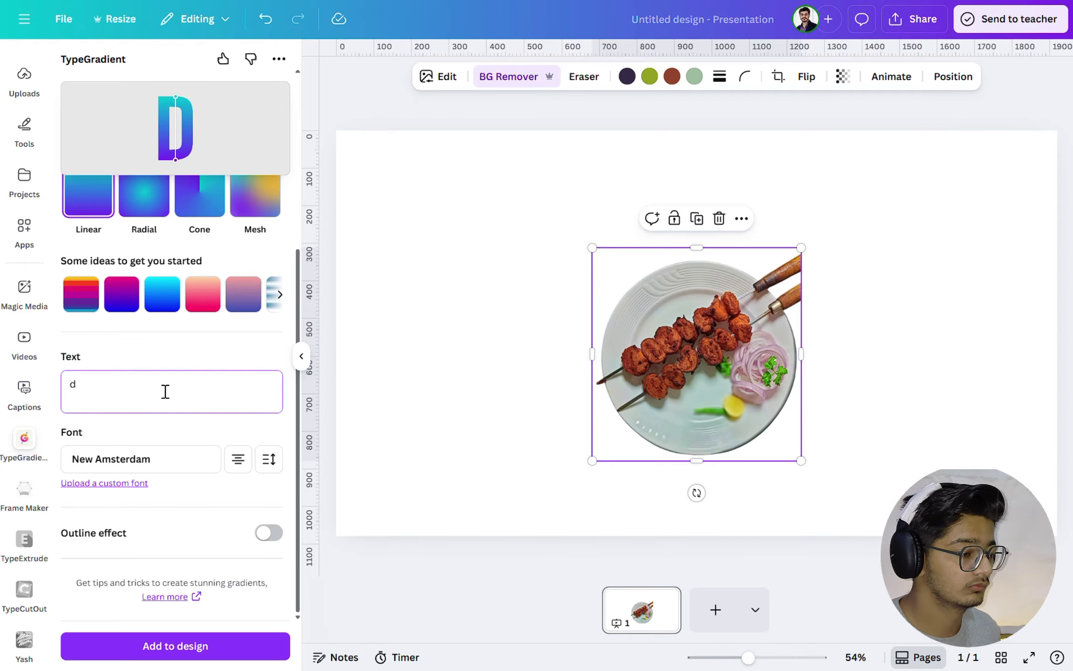
text(esignwithyash)
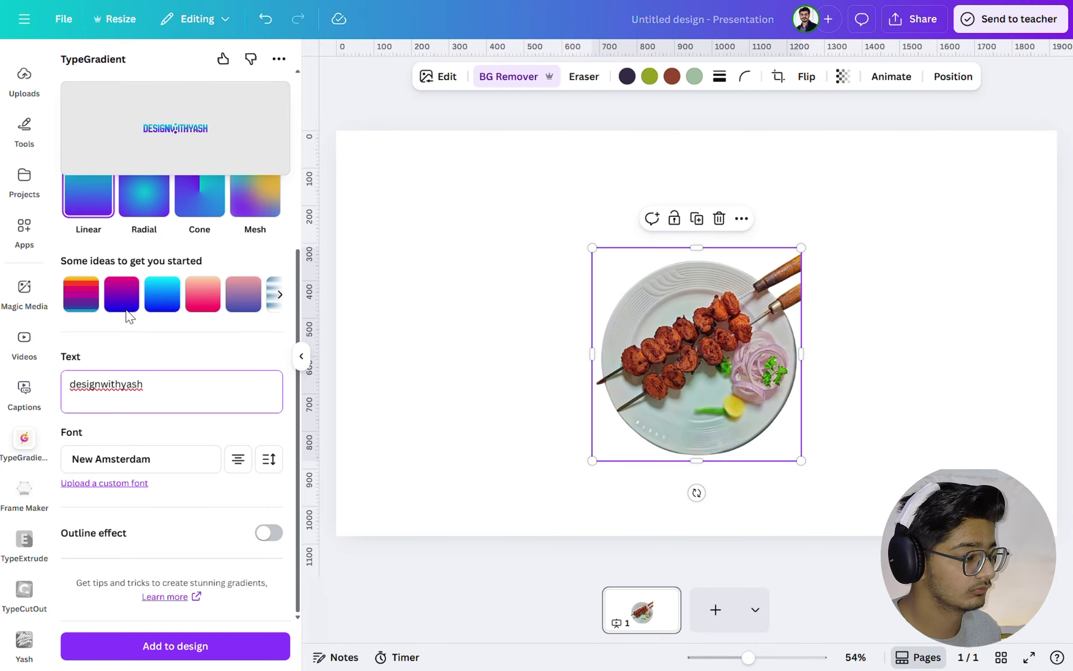
scroll(129, 317, up, 5)
click(256, 657)
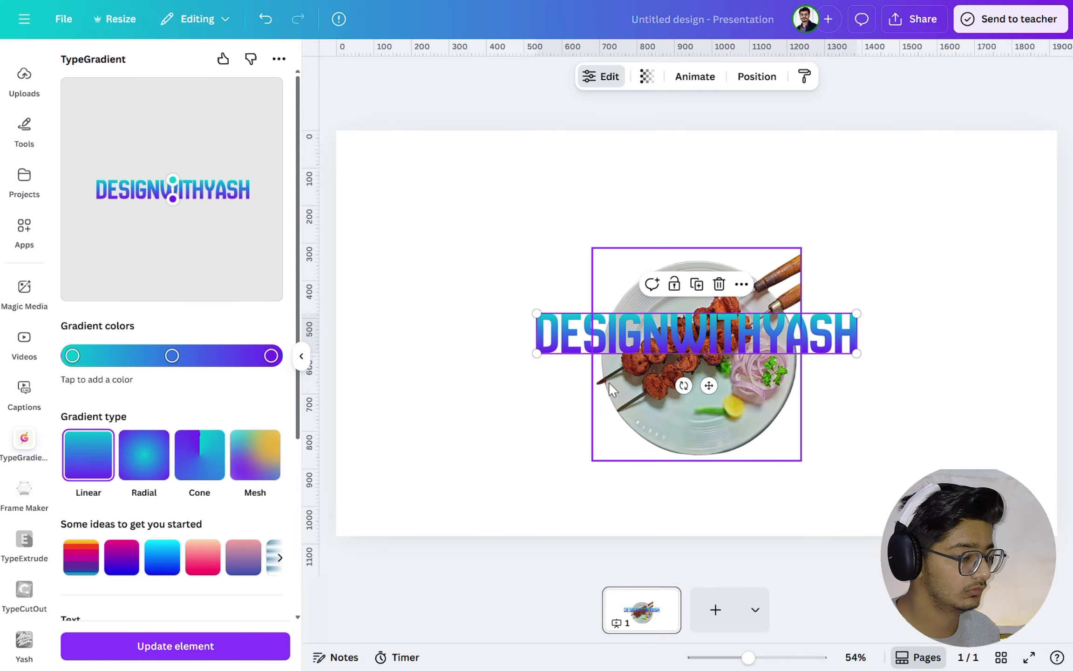
Move the gradient heading to the slide's upper-left area and make it slightly smaller.
drag(588, 348, 414, 201)
click(411, 282)
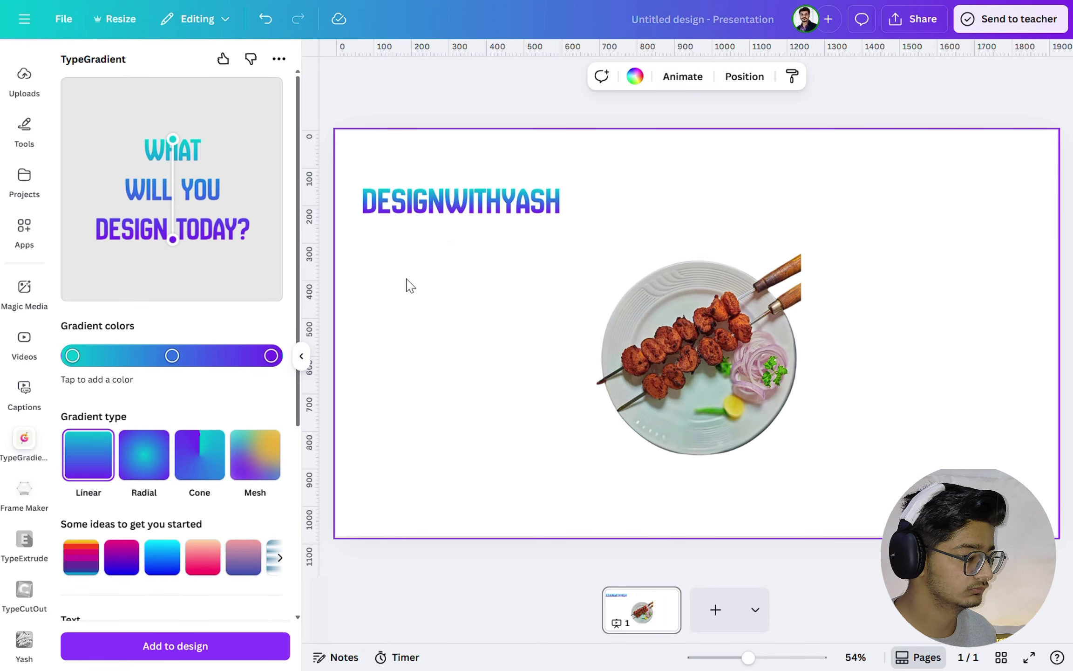
click(372, 212)
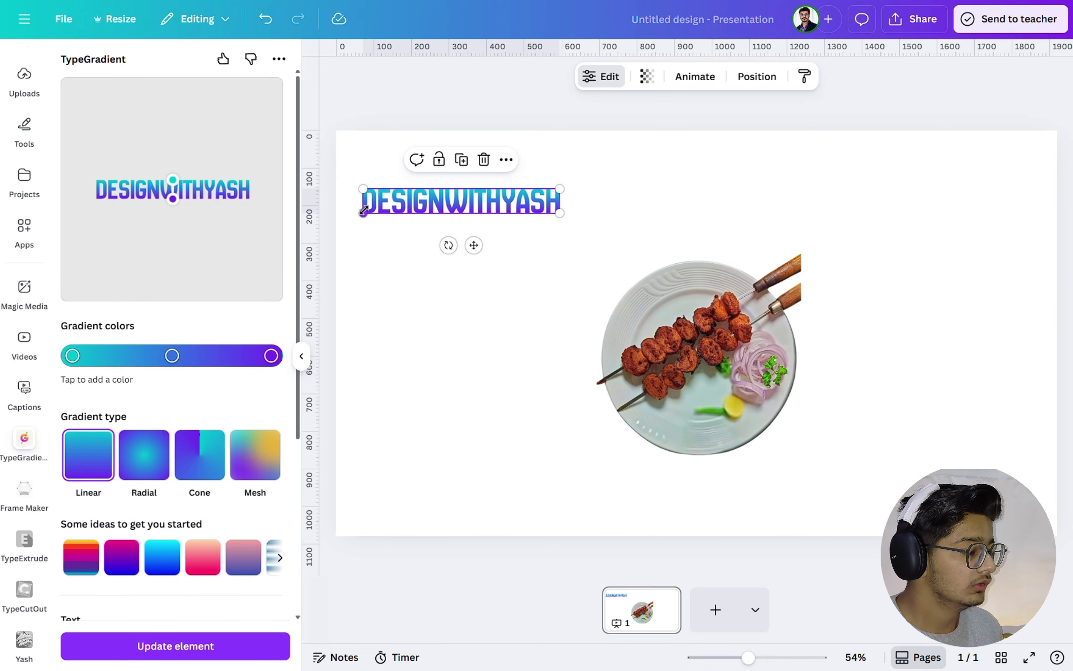
drag(363, 212, 412, 194)
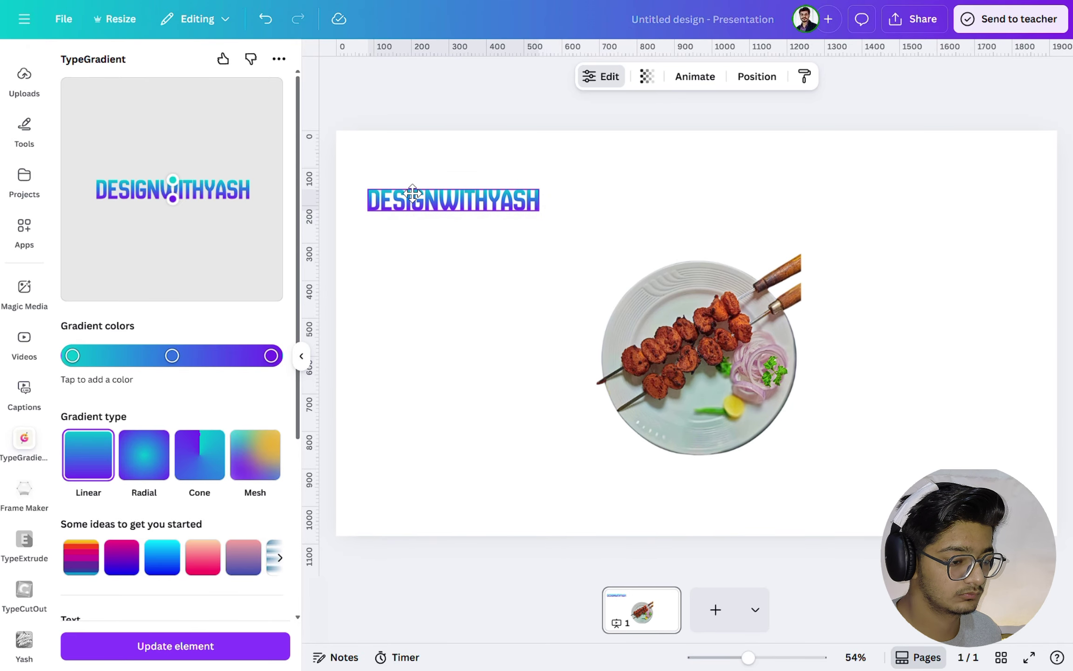
Duplicate the gradient heading and place the copy directly below the original.
scroll(209, 502, down, 2)
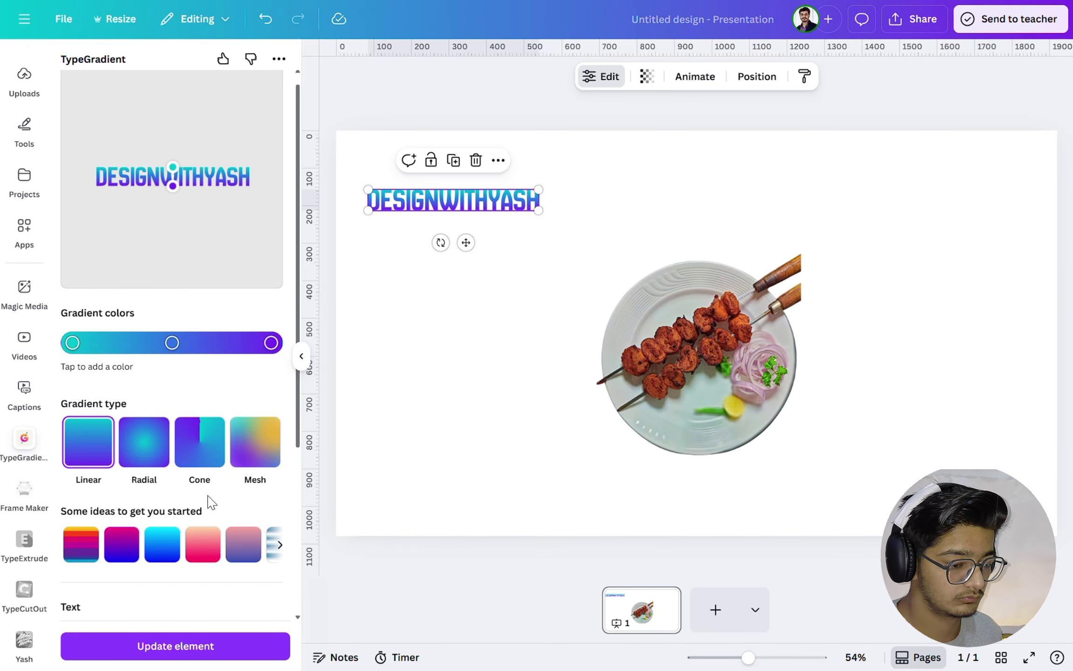
click(453, 160)
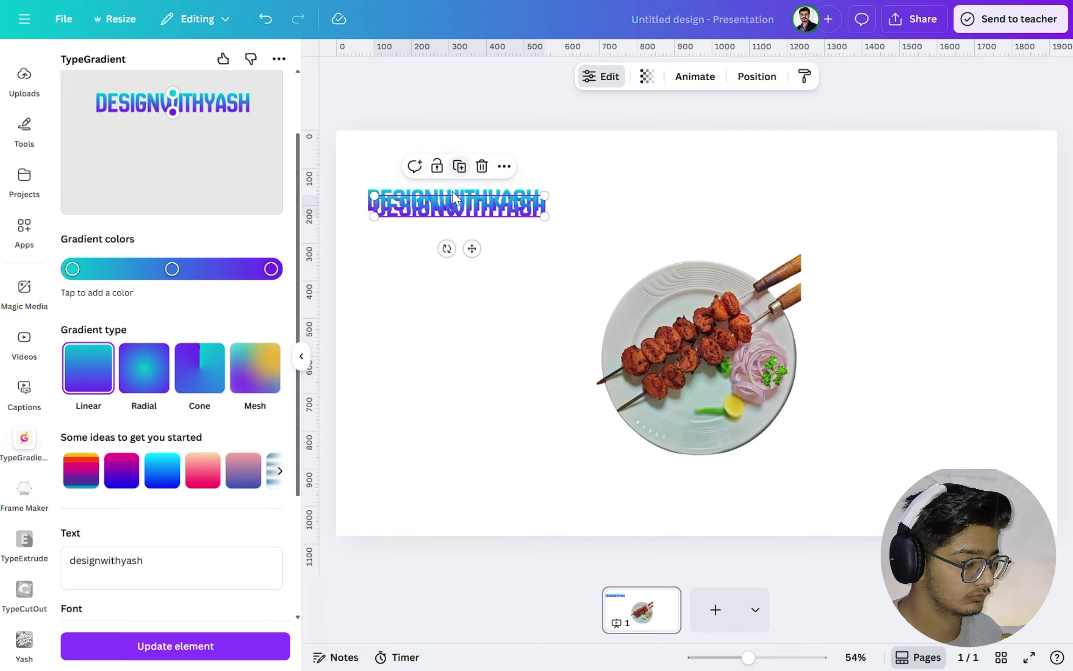
drag(440, 221, 435, 296)
Replace the copied heading's text with "menu".
click(190, 572)
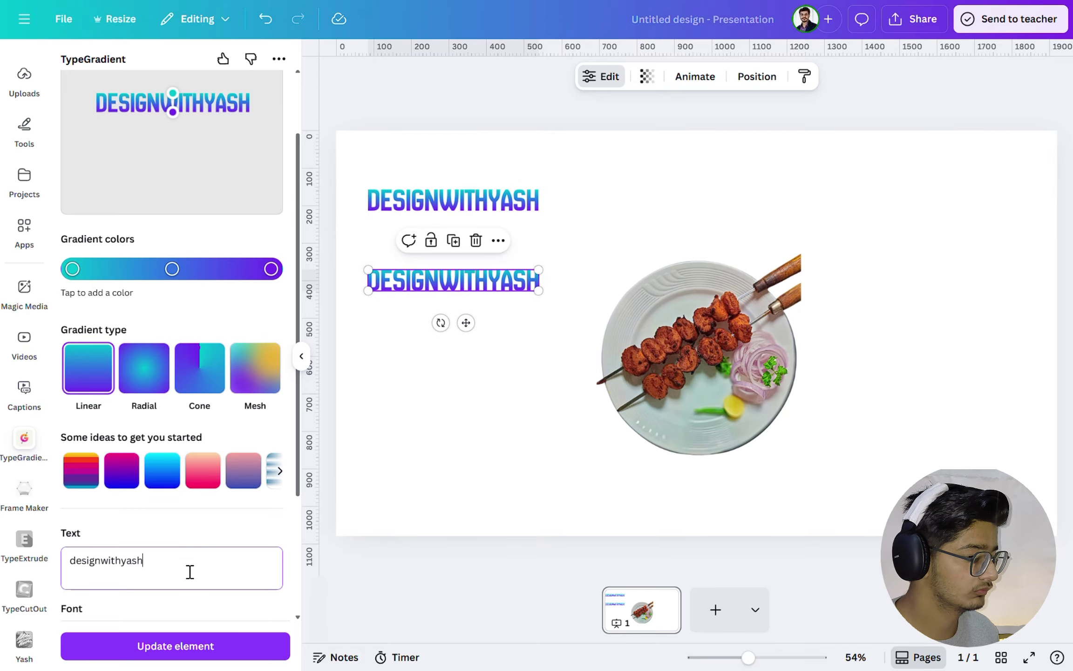
key(BackSpace)
key(BackSpace)
key(BackSpace)
key(BackSpace)
key(BackSpace)
key(BackSpace)
key(BackSpace)
key(BackSpace)
key(BackSpace)
key(BackSpace)
key(BackSpace)
key(BackSpace)
key(BackSpace)
key(BackSpace)
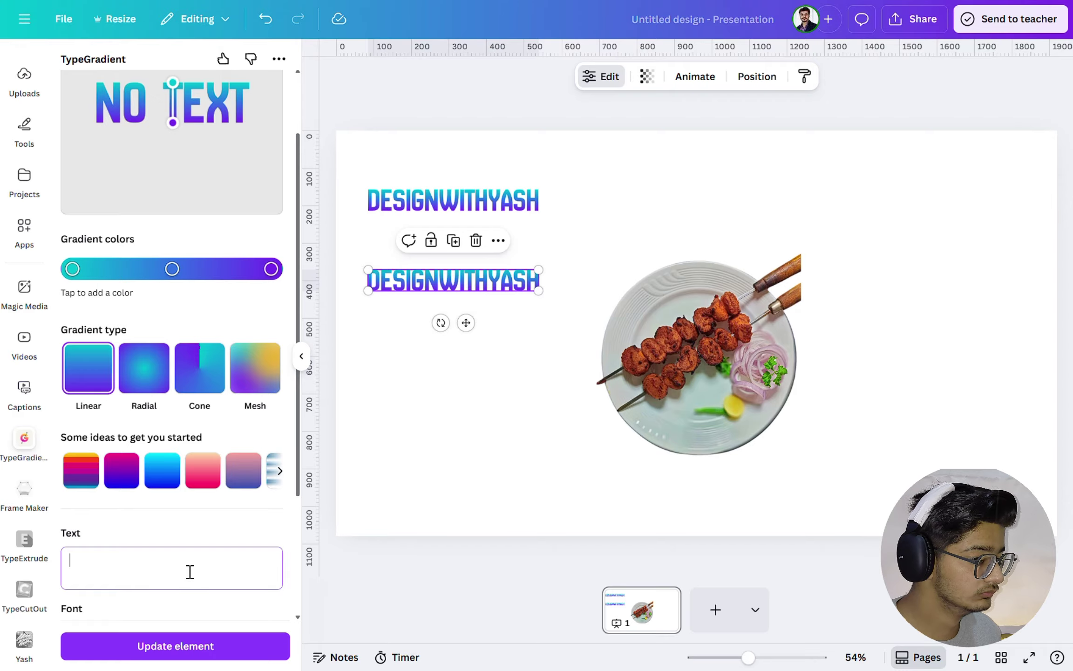
text(menu)
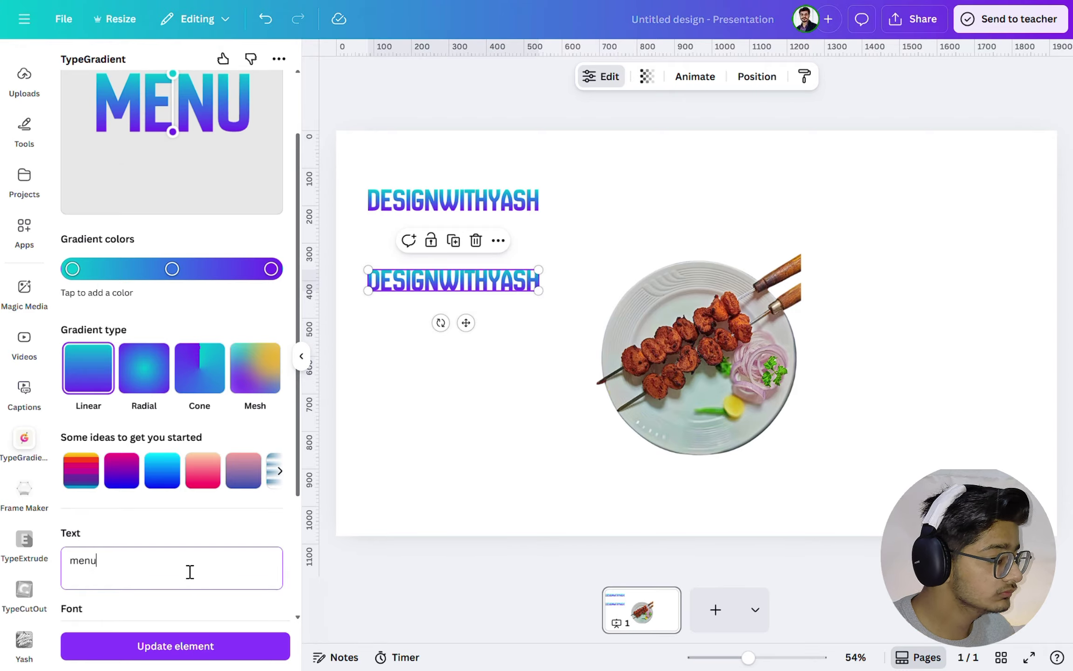
scroll(153, 406, down, 4)
scroll(136, 363, up, 5)
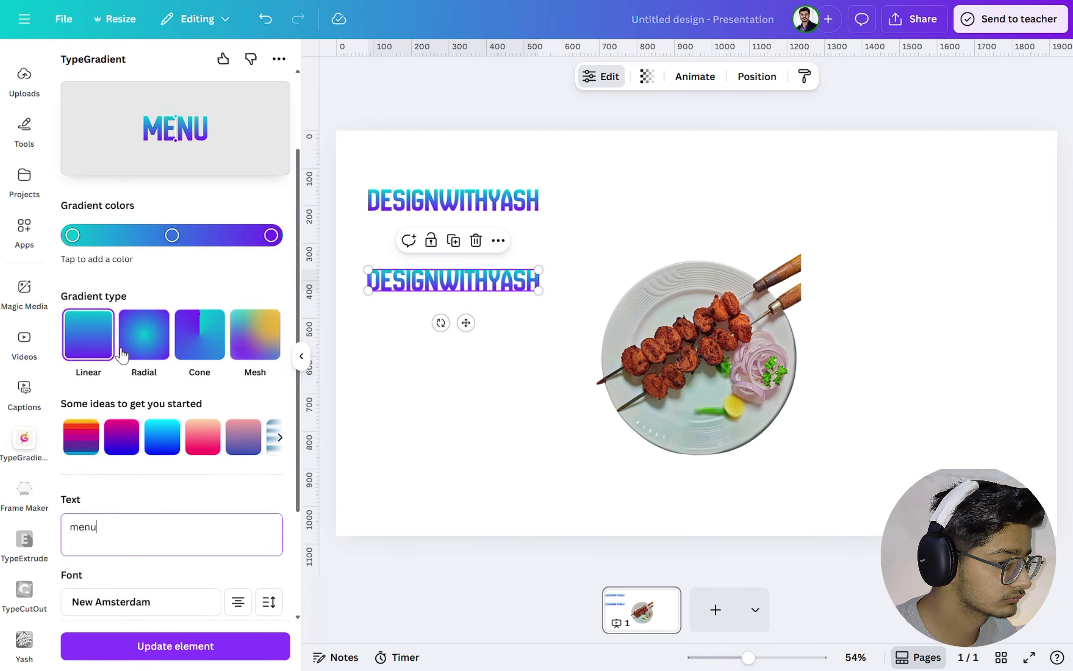
Set the middle gradient color of the menu text to black.
click(174, 326)
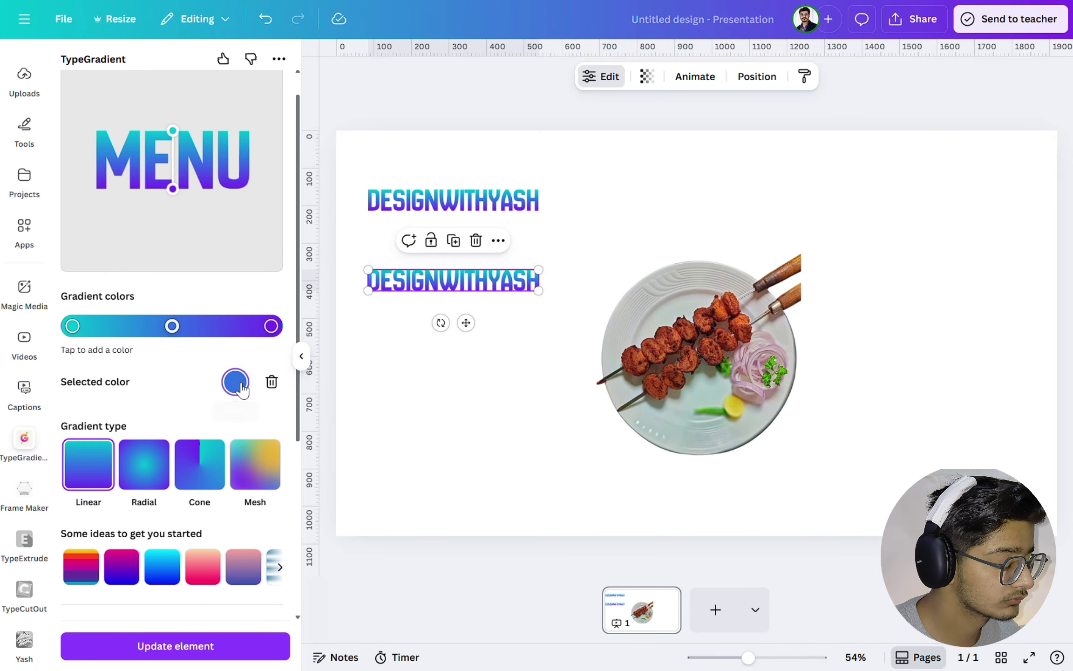
click(235, 382)
scroll(326, 535, down, 3)
click(243, 522)
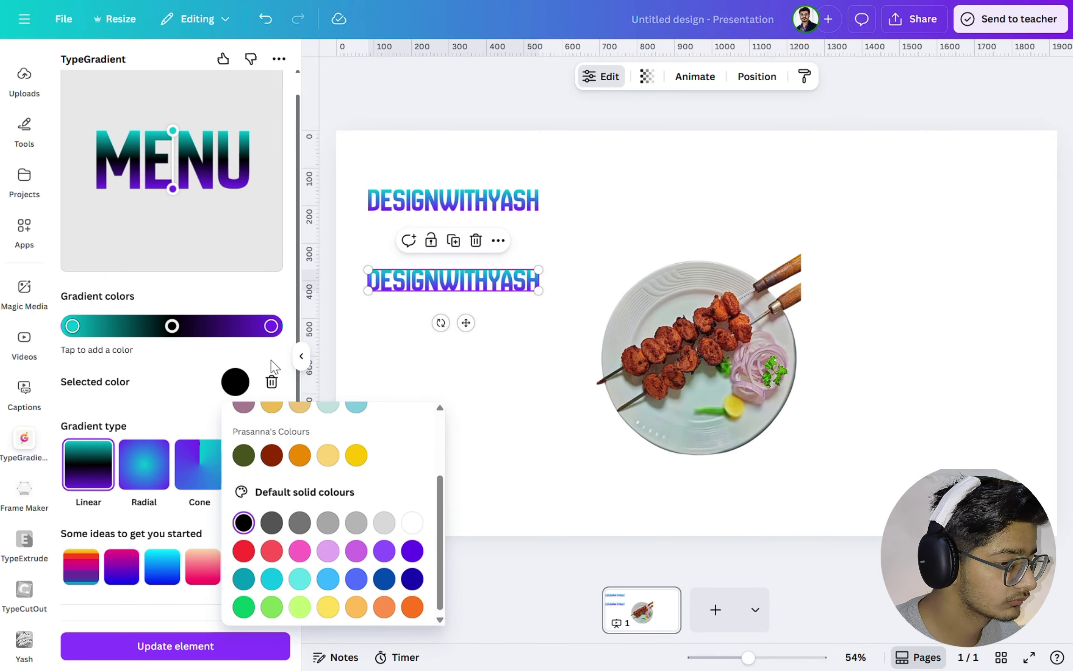
Set the last and first gradient colors of the menu text to black.
click(270, 326)
click(234, 380)
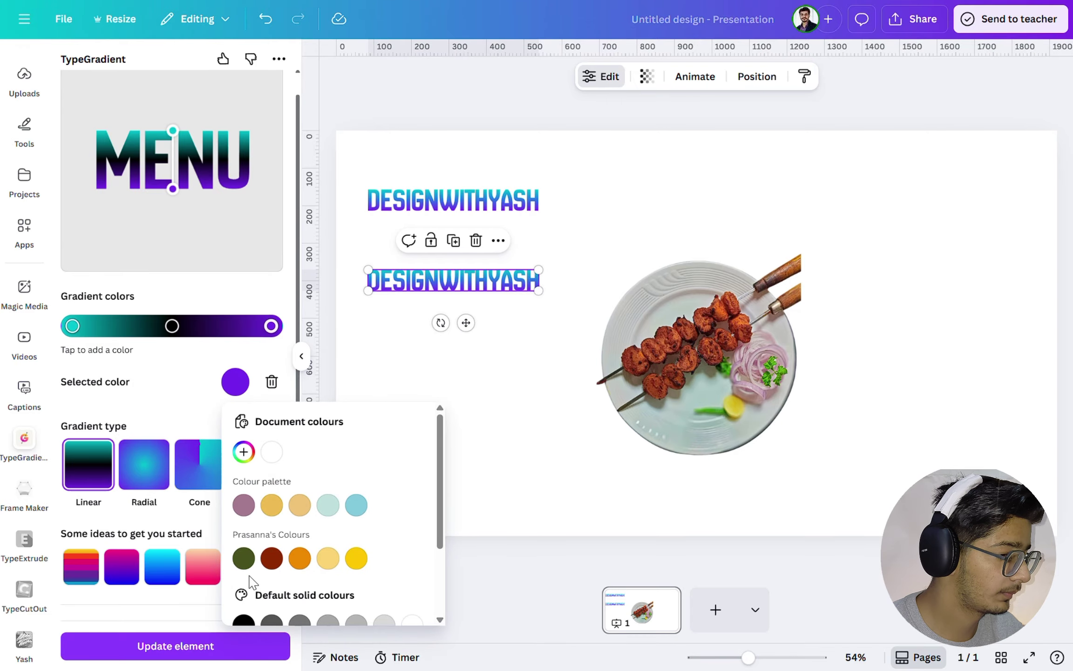
click(244, 623)
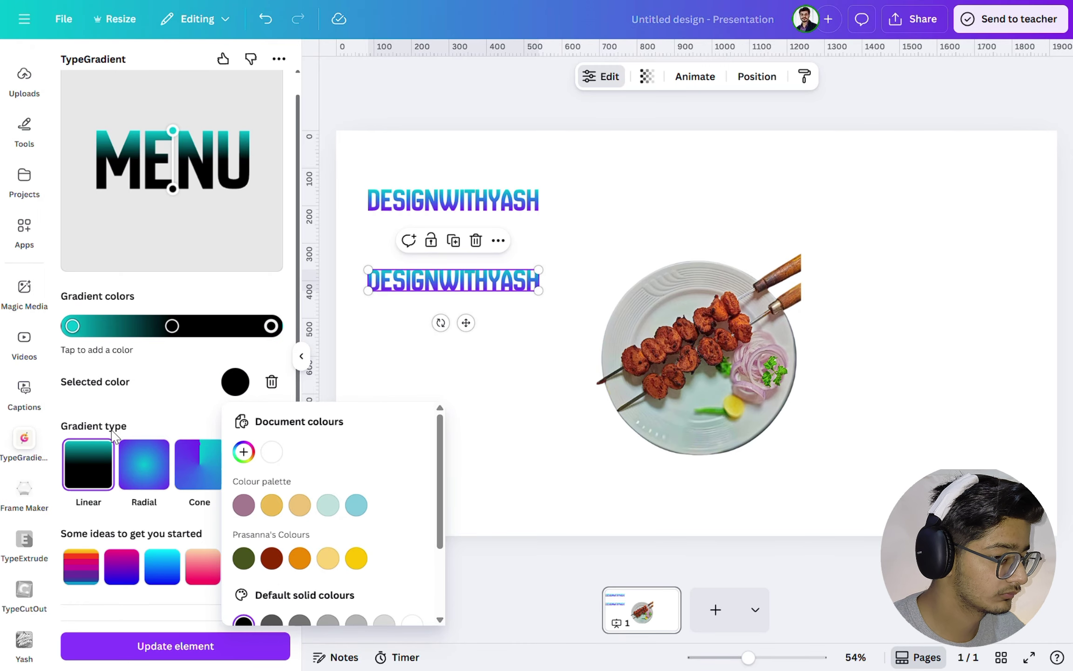
click(74, 324)
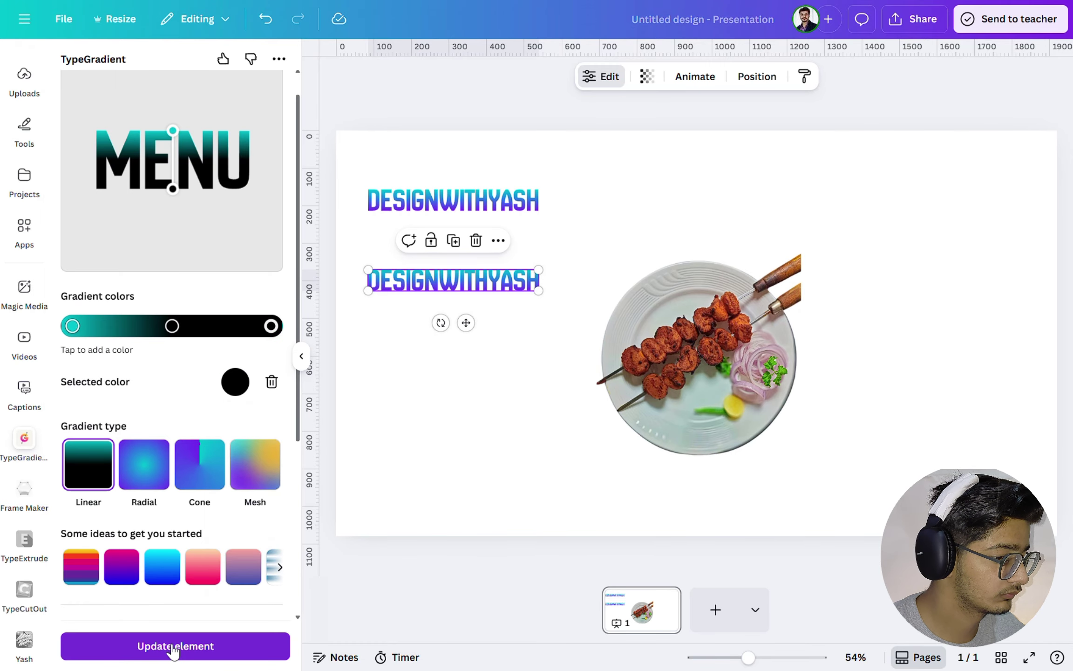
drag(168, 322, 69, 324)
Set the middle gradient color to cyan, update the copied heading with the menu text, and shrink it below the first heading.
click(164, 326)
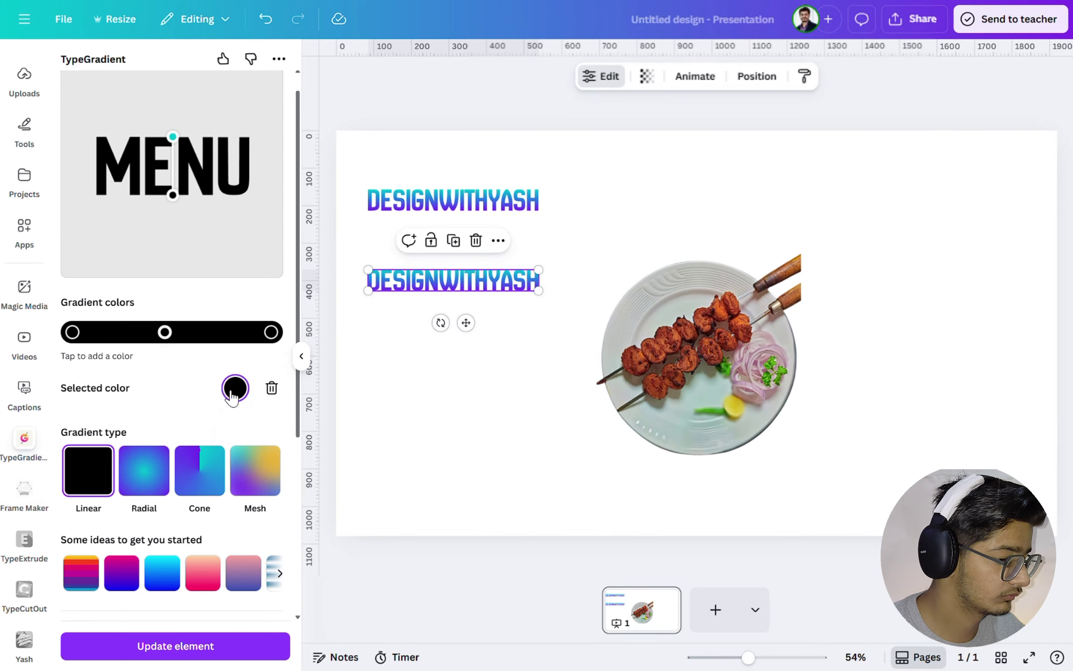
click(234, 388)
scroll(270, 466, down, 3)
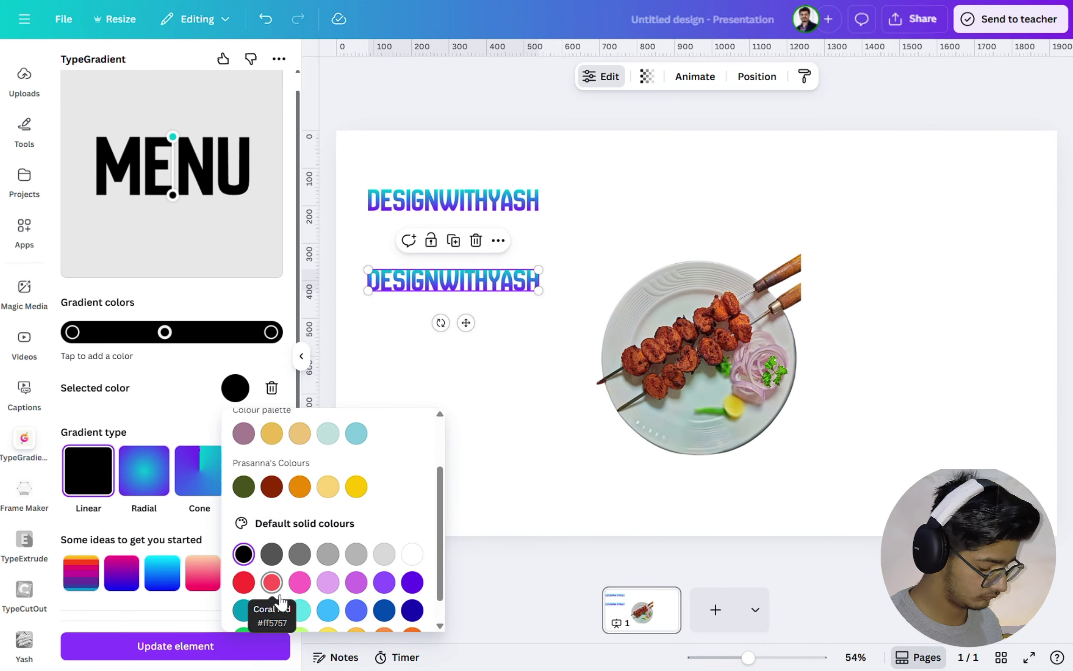
click(271, 610)
click(212, 643)
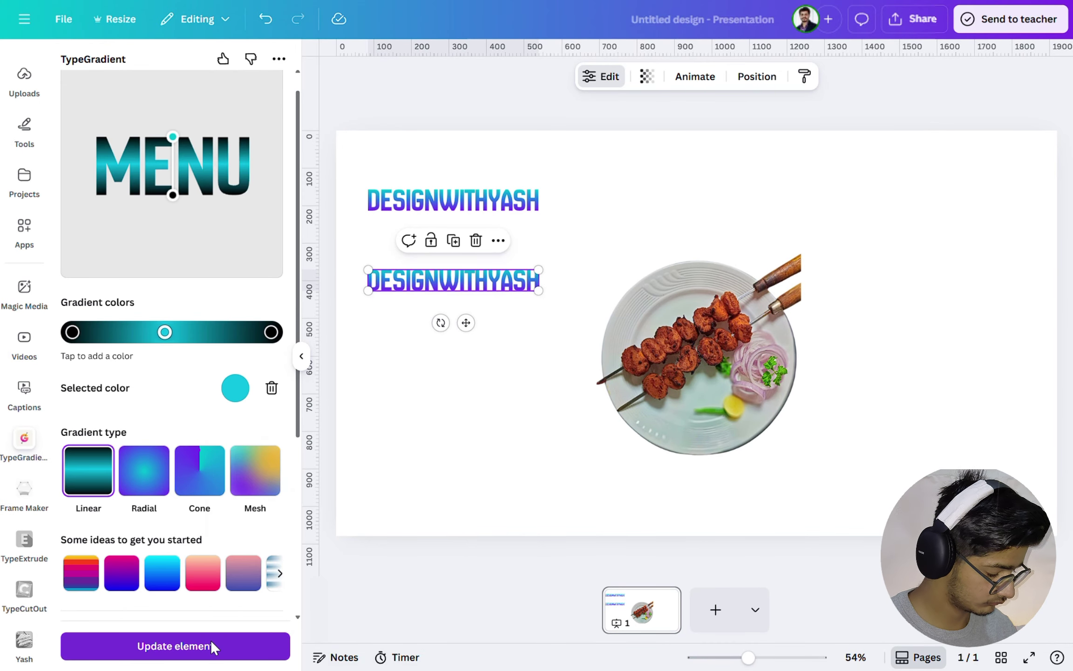
click(210, 639)
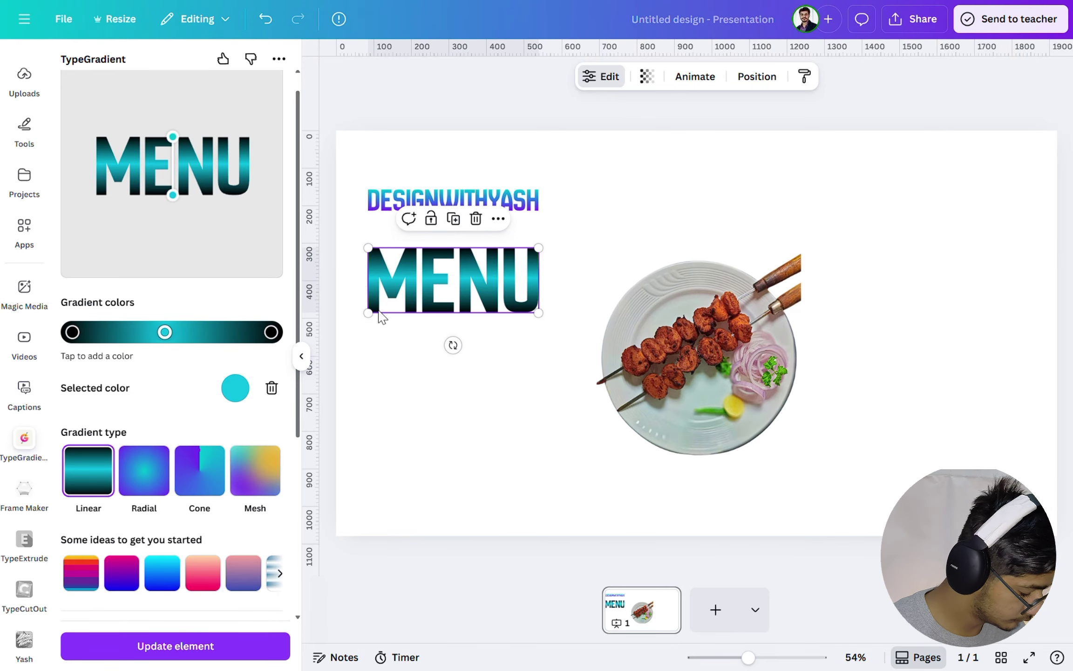
drag(367, 311, 413, 287)
Add the uploaded skewer plate photo to the slide and remove its background.
click(28, 86)
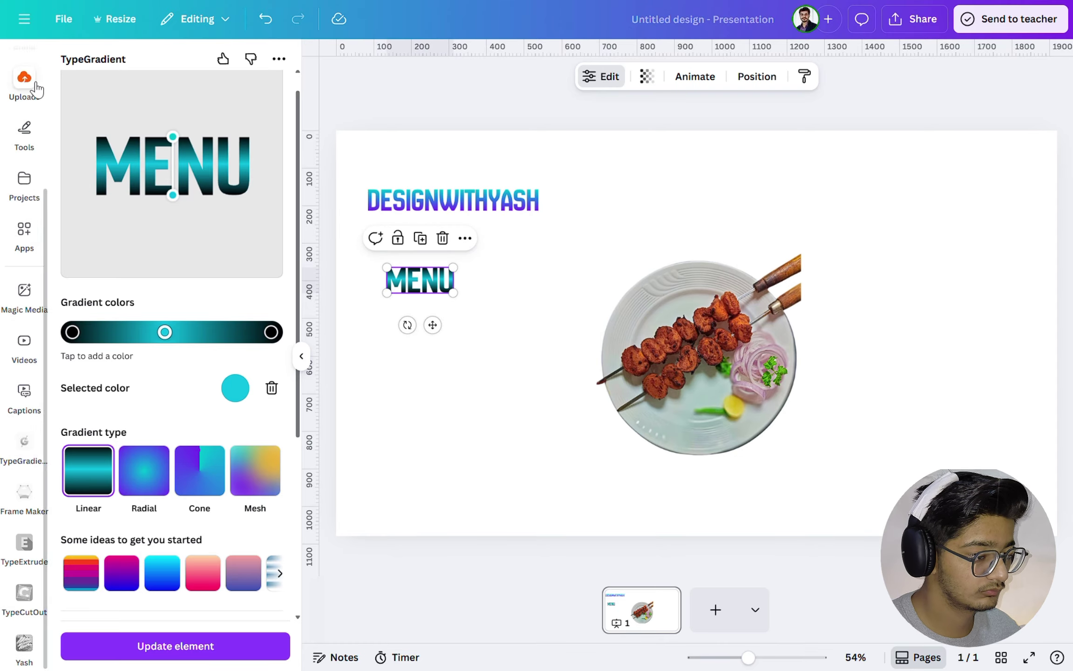
click(128, 280)
click(88, 175)
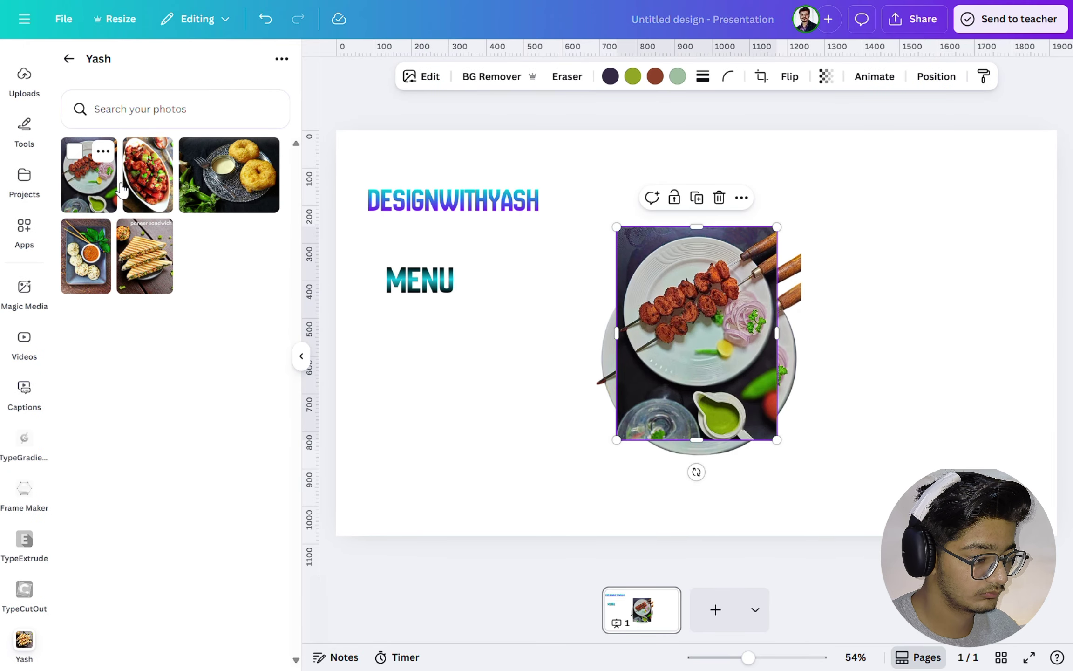
click(492, 77)
Shrink the new skewer plate cutout to a thumbnail and place it below the menu heading near the slide's left edge.
drag(668, 278, 425, 372)
drag(448, 523, 442, 469)
drag(368, 470, 443, 385)
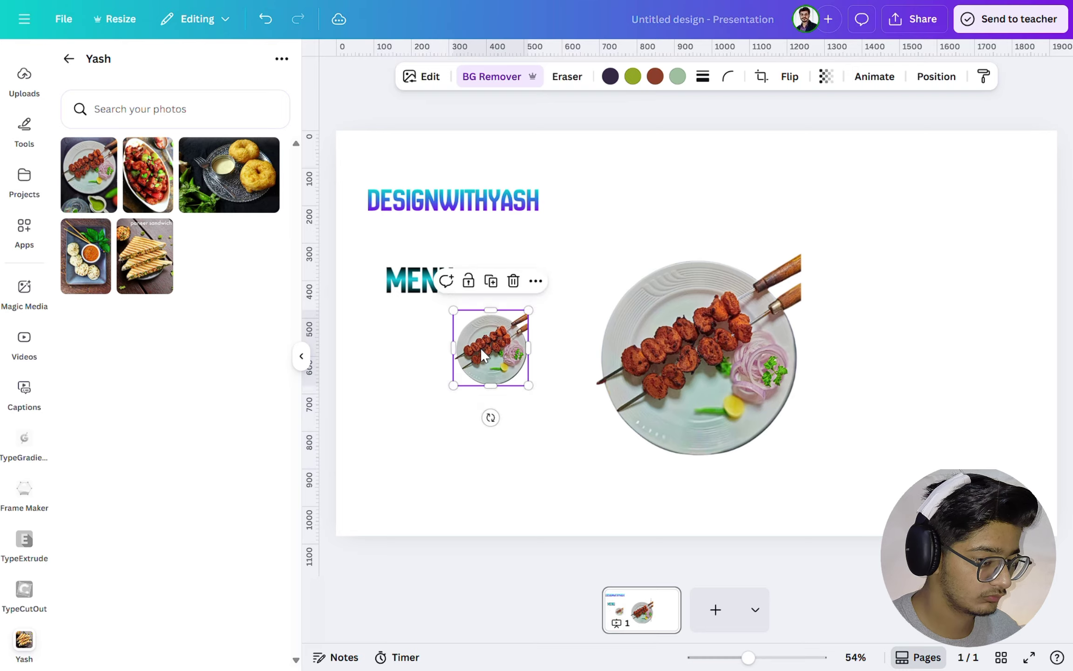
drag(480, 347, 368, 346)
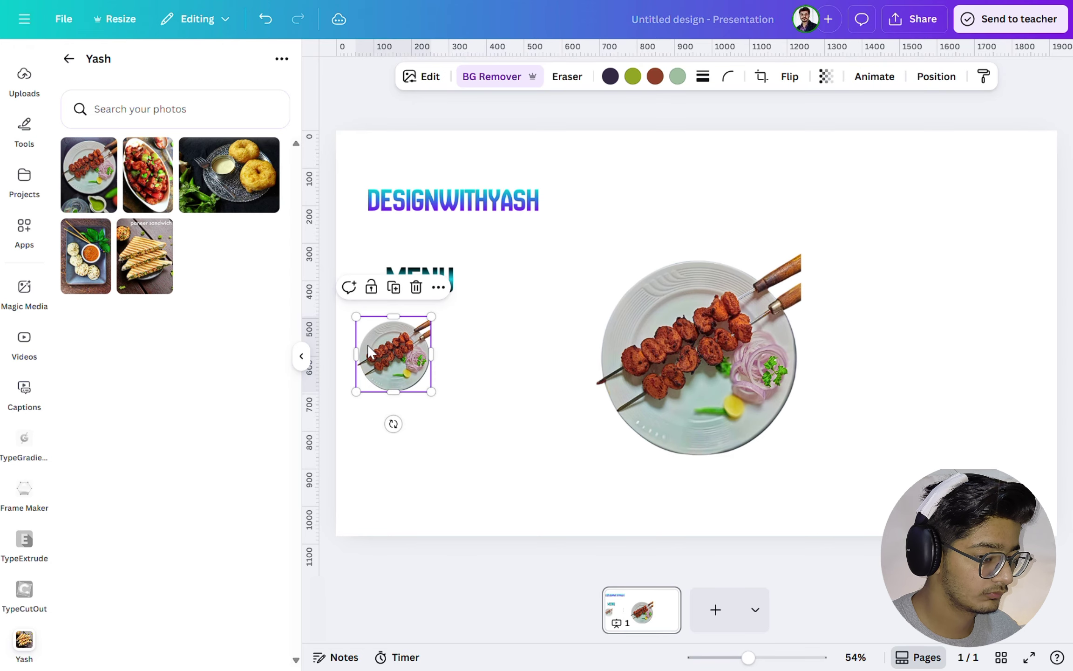
Add the uploaded oval red curry dish photo as a small background-free cutout beside the skewer thumbnail, aligned with its upper edge.
click(166, 174)
drag(661, 345, 507, 402)
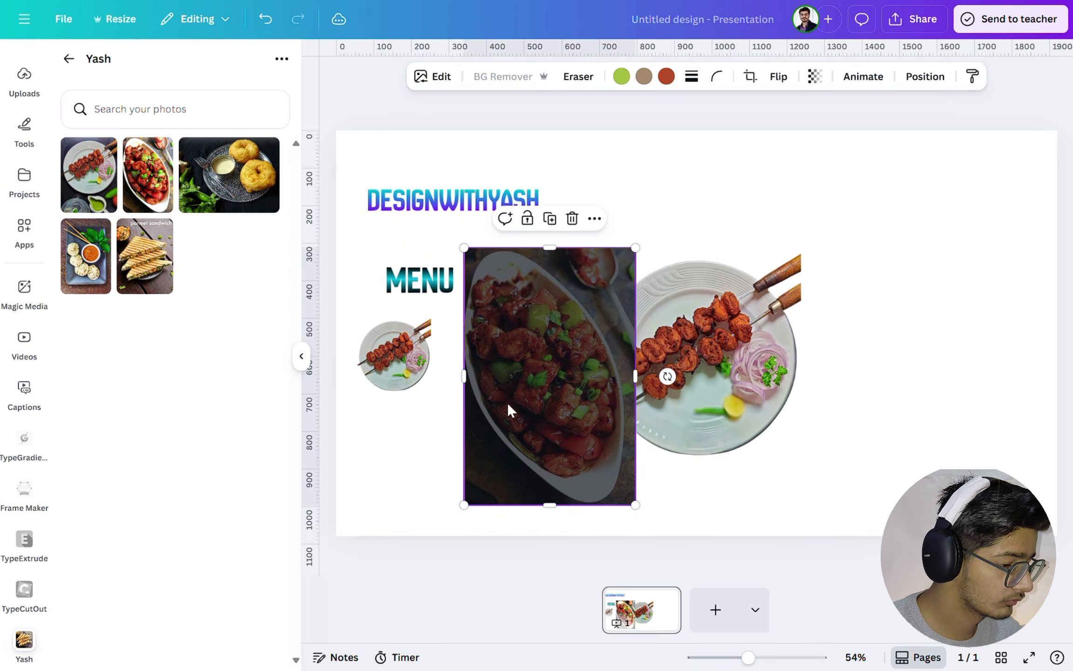
drag(464, 504, 567, 347)
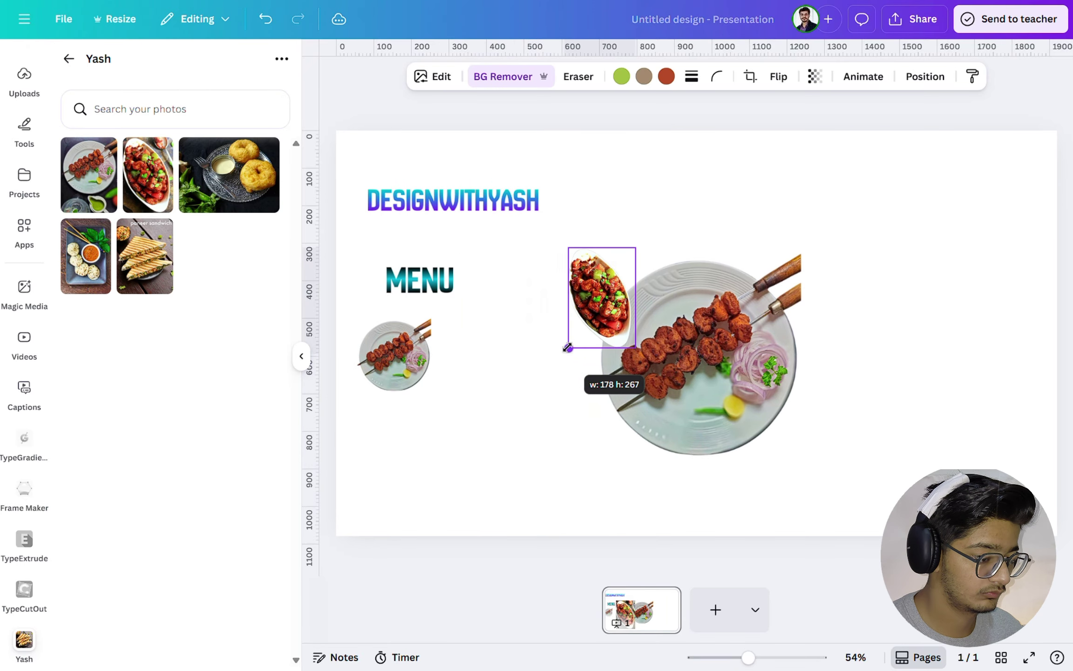
drag(609, 272, 503, 337)
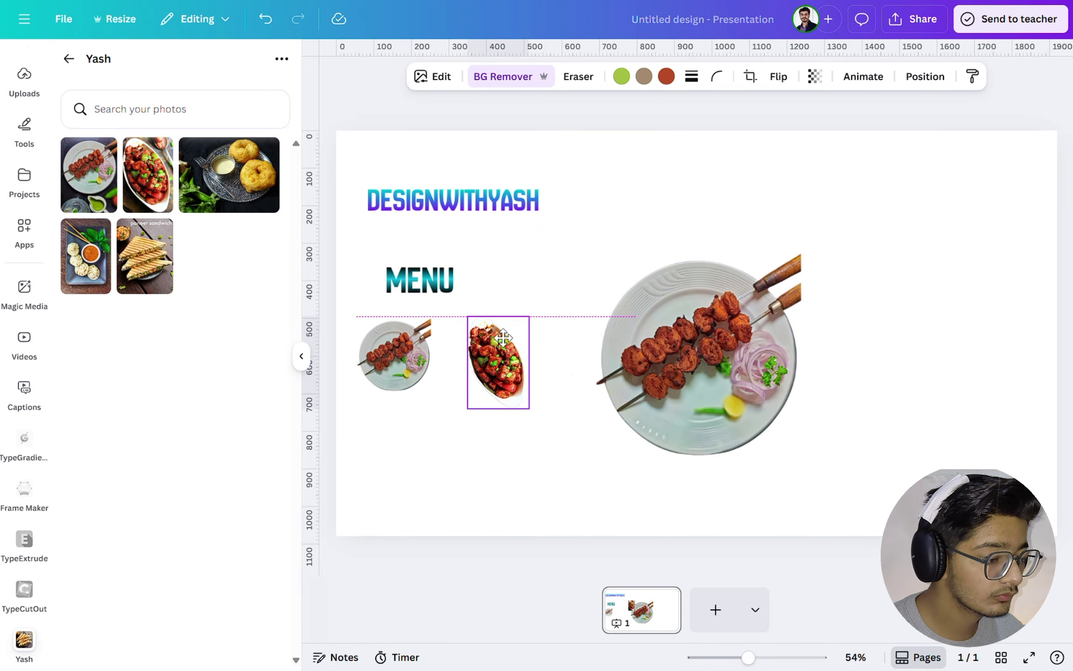
Move the large skewer plate farther right and nudge the red curry thumbnail slightly up and to the left.
drag(651, 319, 680, 320)
click(493, 361)
drag(493, 362, 488, 353)
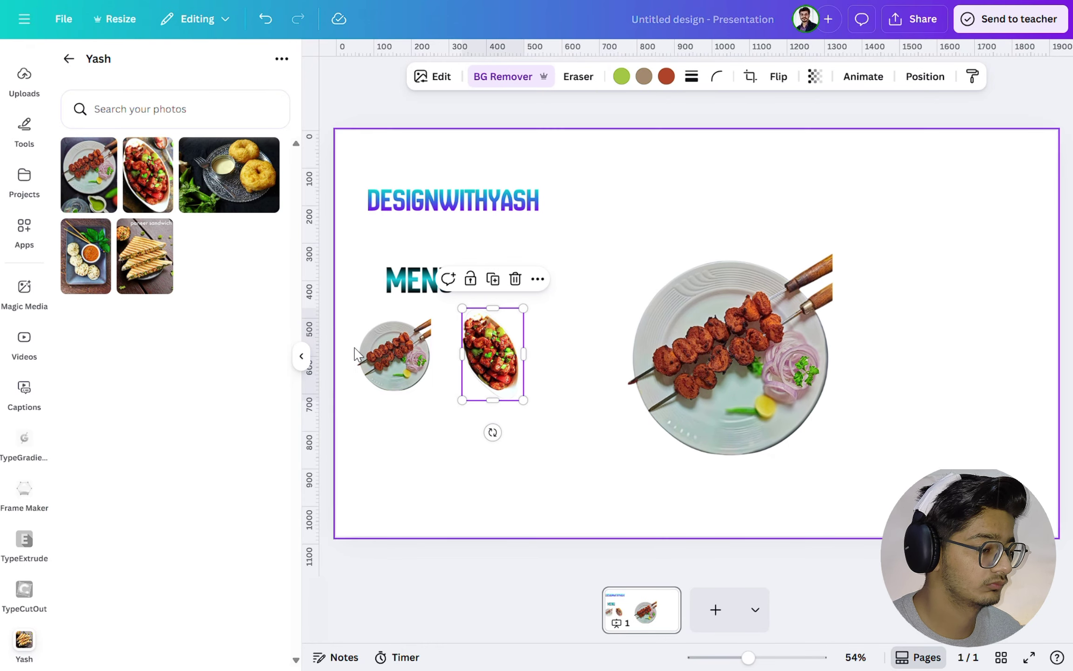
Add the uploaded fried vada platter photo as a small background-free cutout below the skewer thumbnail.
click(231, 179)
click(538, 78)
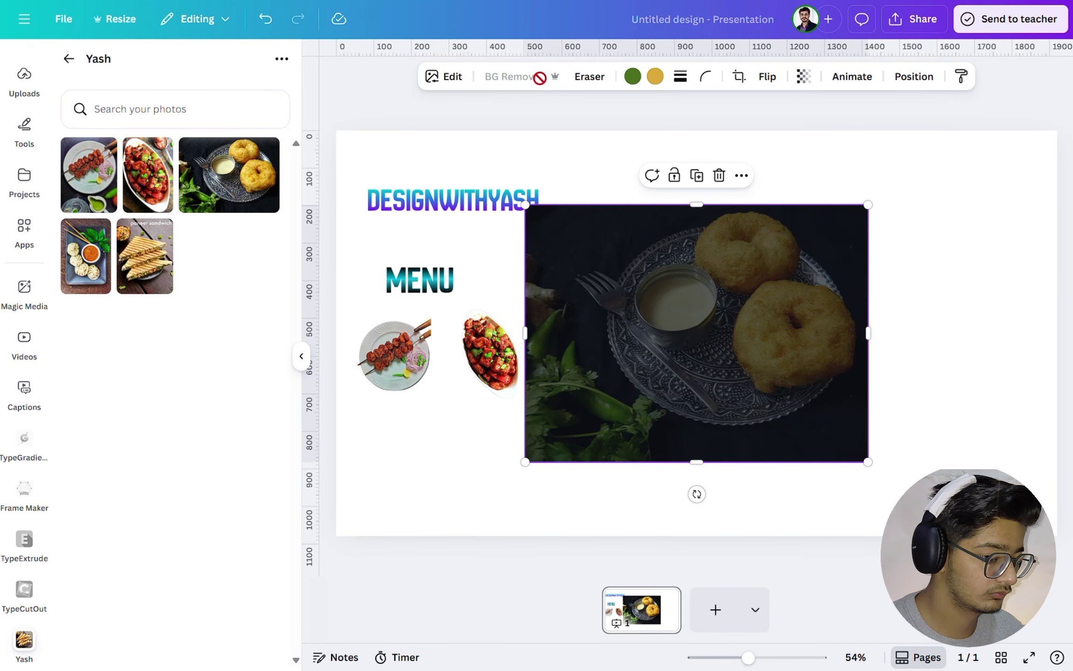
drag(587, 280, 465, 293)
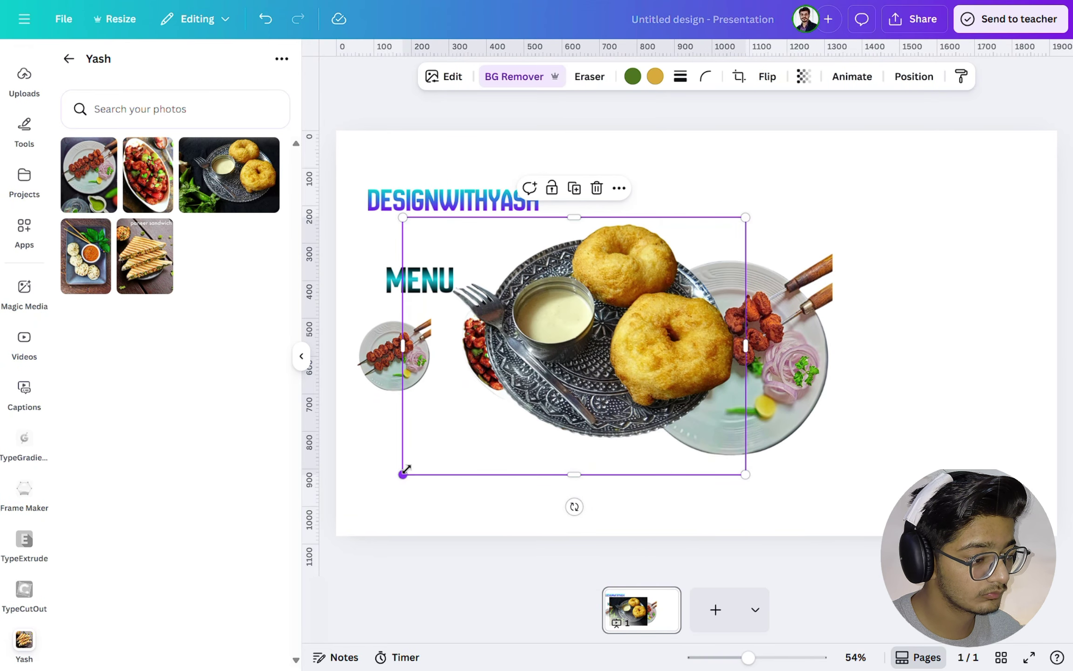
drag(404, 472, 410, 448)
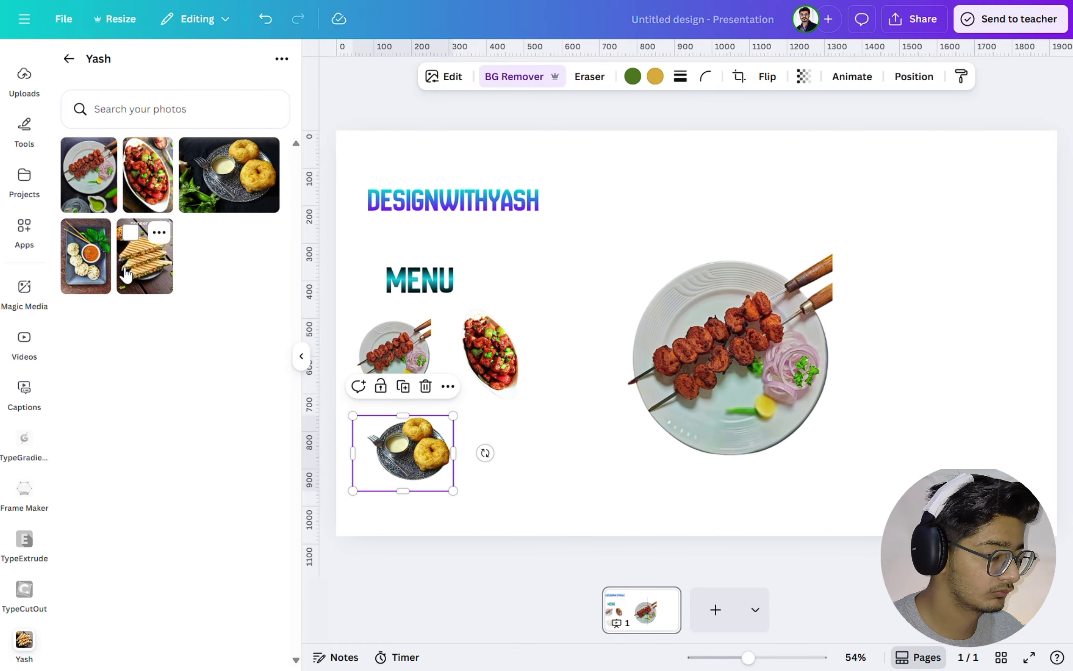
Add the uploaded dumpling tray photo, remove its background, and place it as a small thumbnail below the curry dish.
click(86, 251)
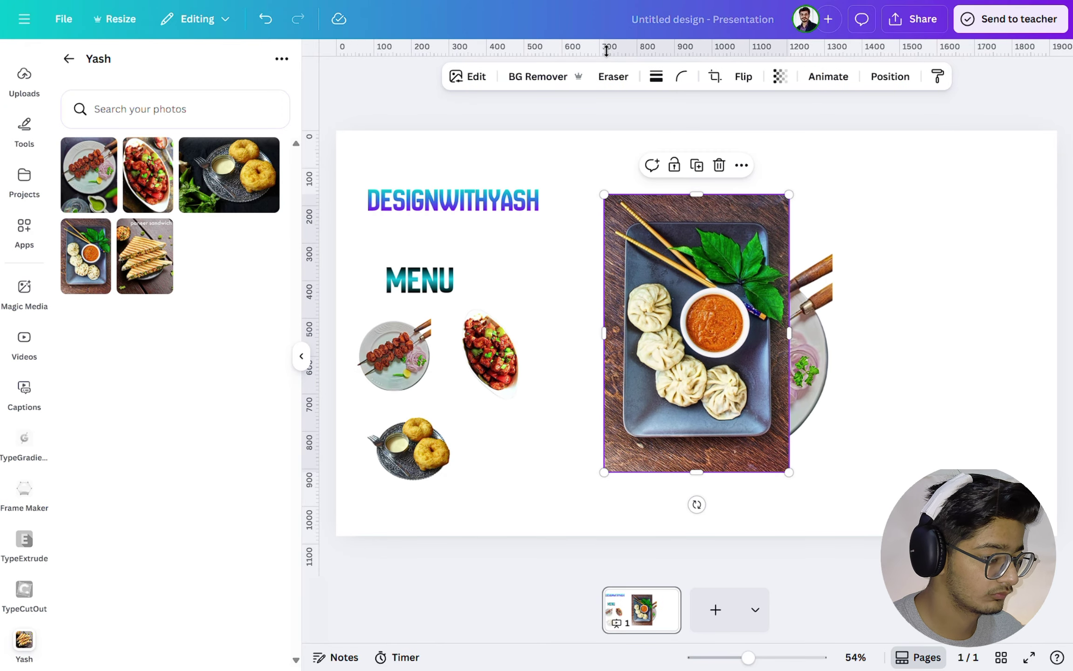
click(550, 78)
click(501, 77)
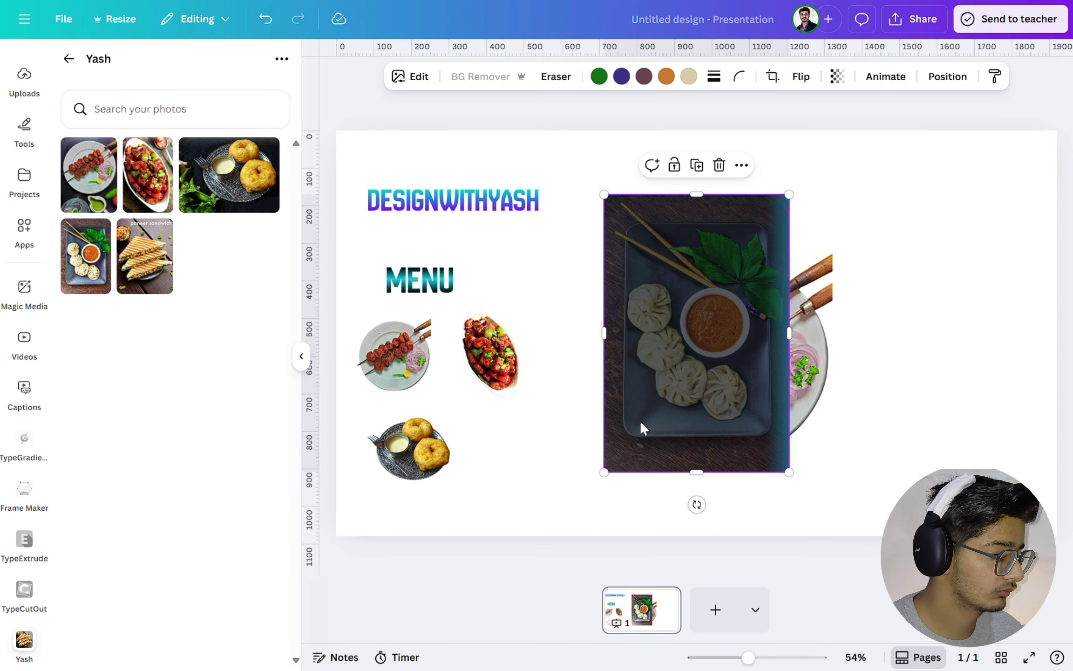
drag(603, 468, 692, 323)
drag(754, 230, 531, 426)
drag(466, 526, 500, 477)
drag(529, 435, 504, 446)
Shift the vada thumbnail left and slightly up, closer to the slide's left edge.
click(424, 454)
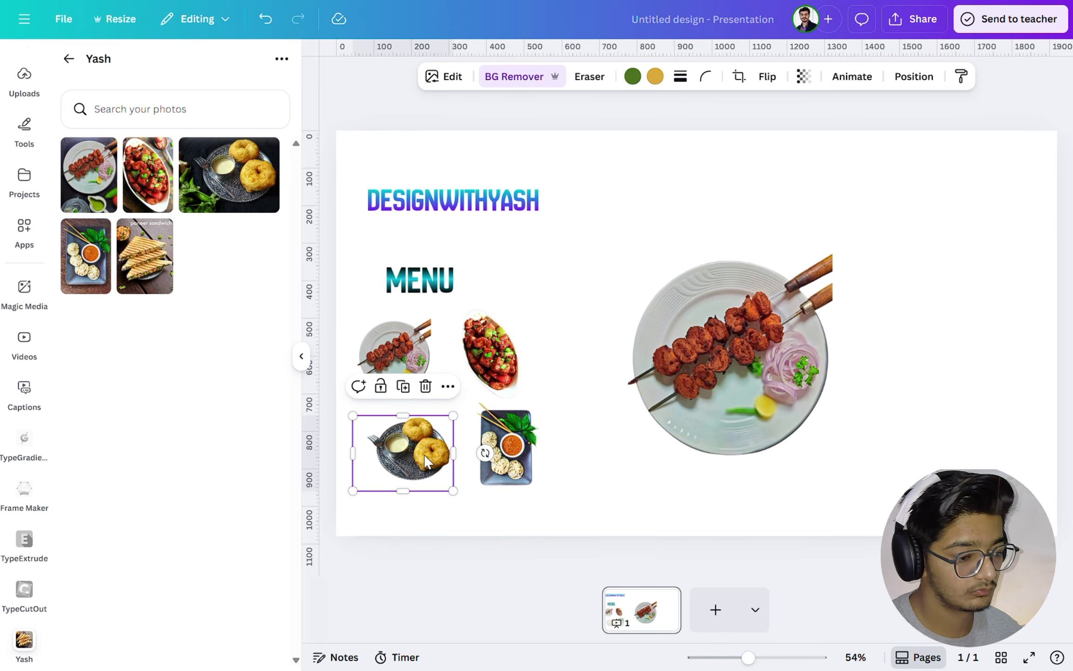
drag(425, 454, 402, 447)
click(455, 496)
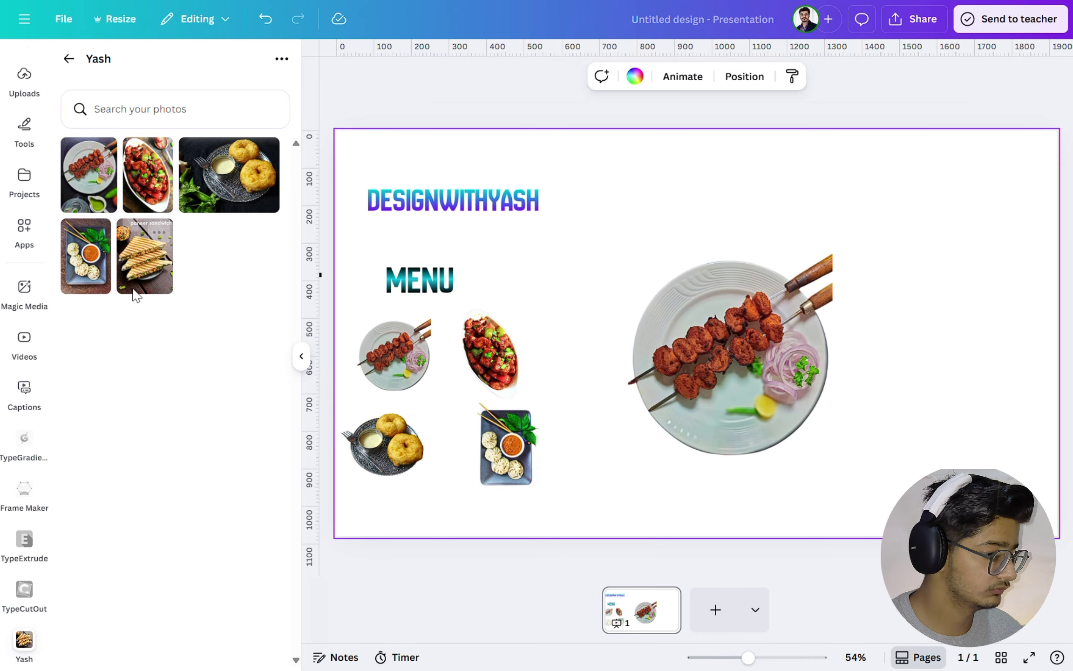
Add the uploaded sandwich photo as a small background-free cutout at the slide's bottom, centred below the other thumbnails.
click(137, 292)
click(514, 76)
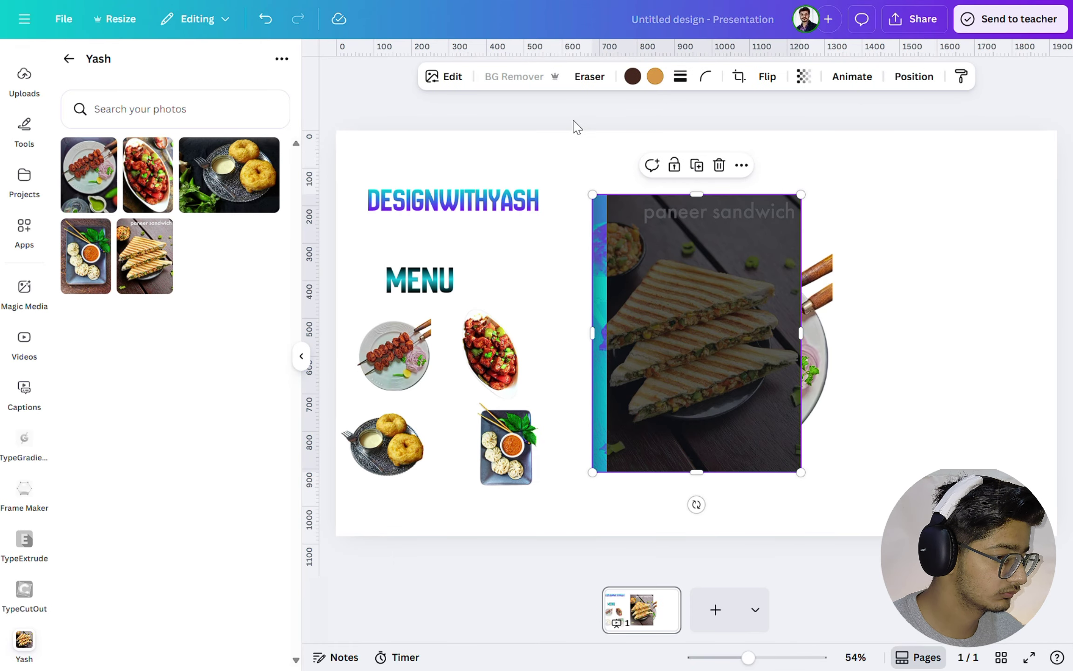
drag(683, 318, 632, 350)
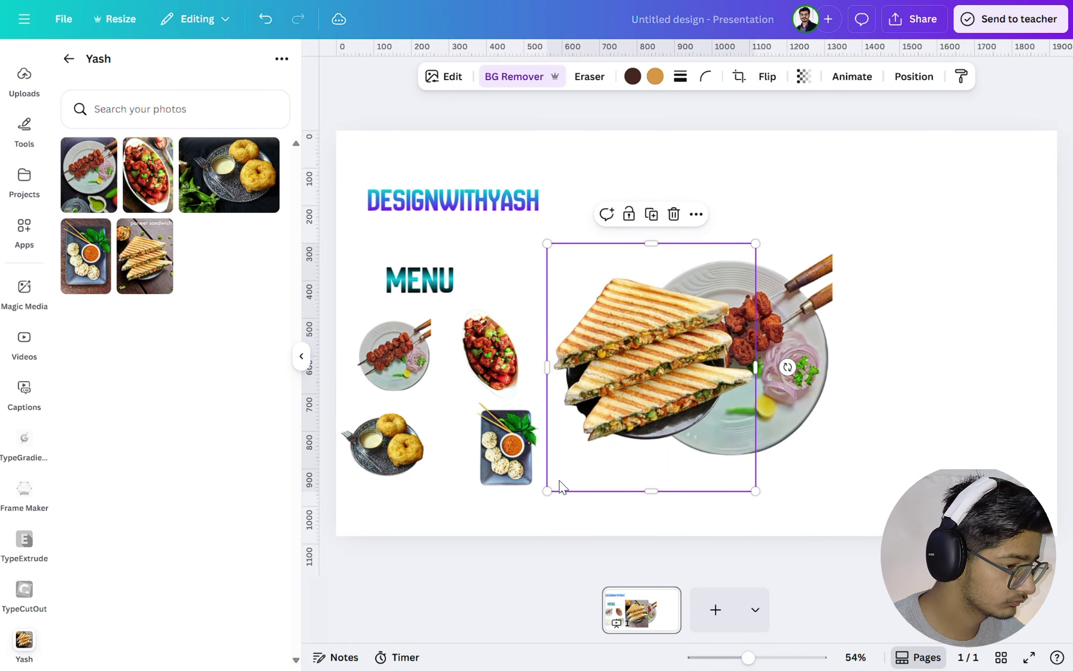
drag(550, 488, 672, 342)
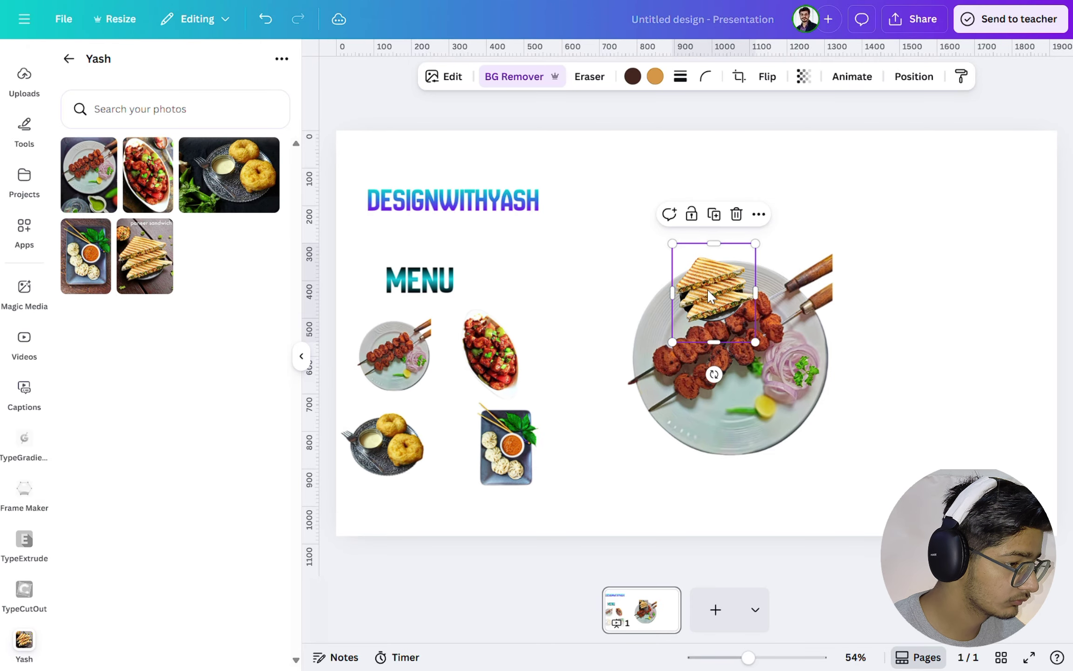
drag(706, 288, 444, 491)
Move the DESIGNWITHYASH and MENU headings up toward the slide's upper edge.
click(464, 202)
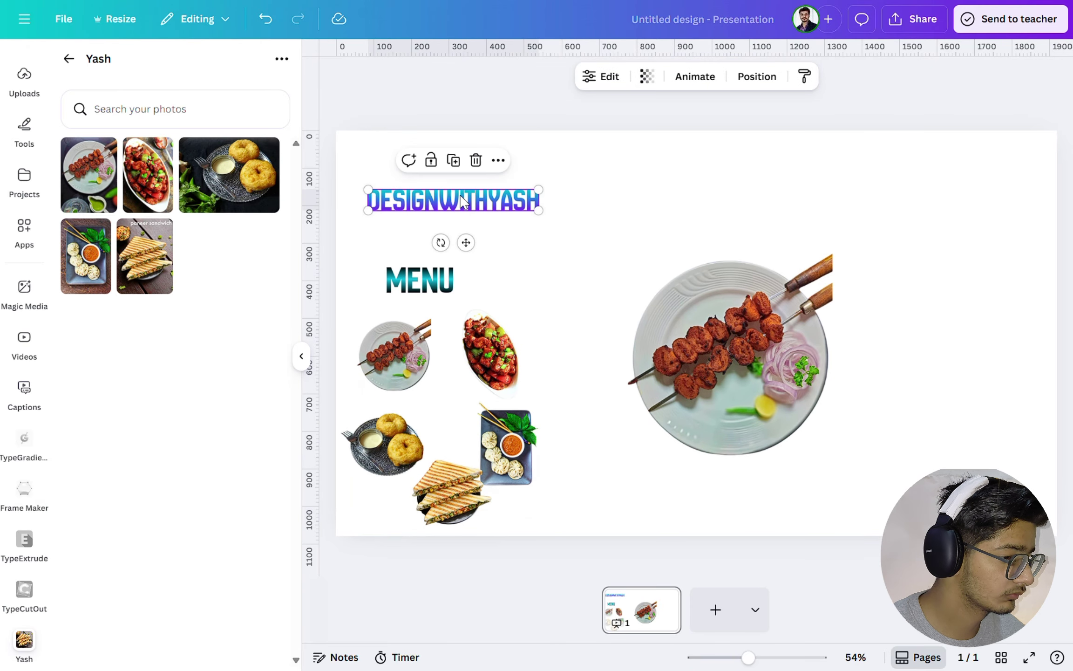
drag(463, 201, 460, 172)
drag(423, 274, 431, 229)
Move the skewer, curry, vada and dumpling thumbnails up beneath the MENU heading, keeping them in two rows.
click(398, 348)
drag(398, 347, 382, 307)
drag(463, 332, 465, 294)
click(381, 440)
right_click(380, 440)
click(343, 449)
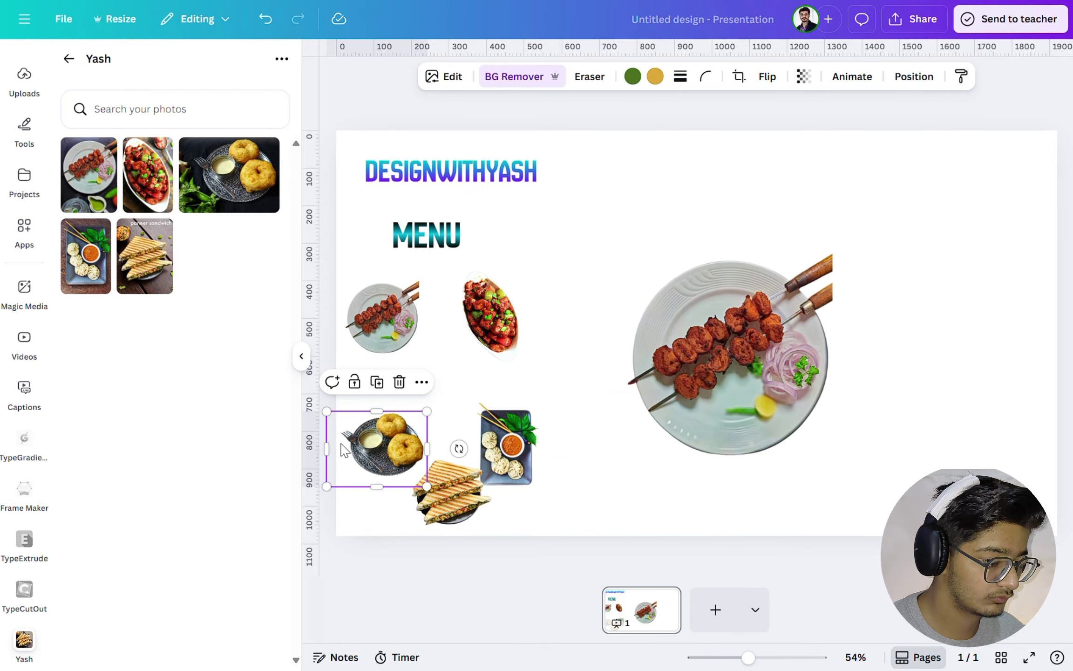
drag(359, 438, 363, 400)
drag(499, 438, 497, 398)
Slightly shrink the skewer, curry, dumpling and vada thumbnails and leave more space between them.
click(367, 294)
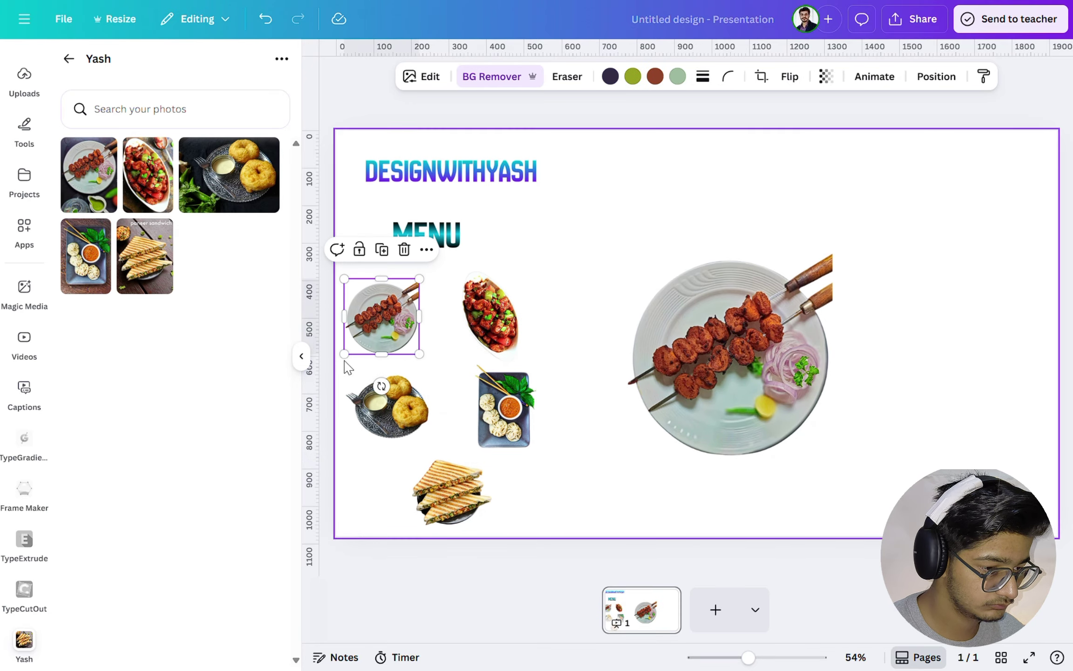
drag(345, 355, 353, 346)
mouse_move(477, 325)
mouse_down()
mouse_move(462, 324)
mouse_move(454, 356)
mouse_move(461, 320)
mouse_move(476, 330)
mouse_up()
click(508, 402)
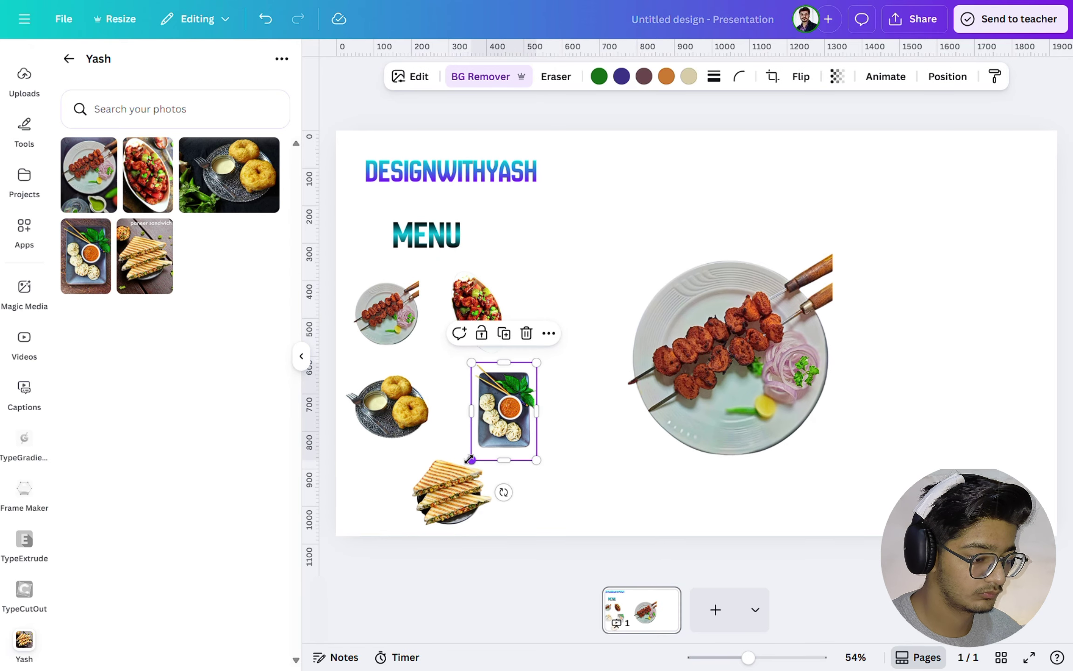
drag(472, 459, 487, 411)
click(384, 420)
drag(332, 449, 340, 440)
Shrink the sandwich thumbnail slightly and shift it up and left beneath the two thumbnail rows.
click(428, 506)
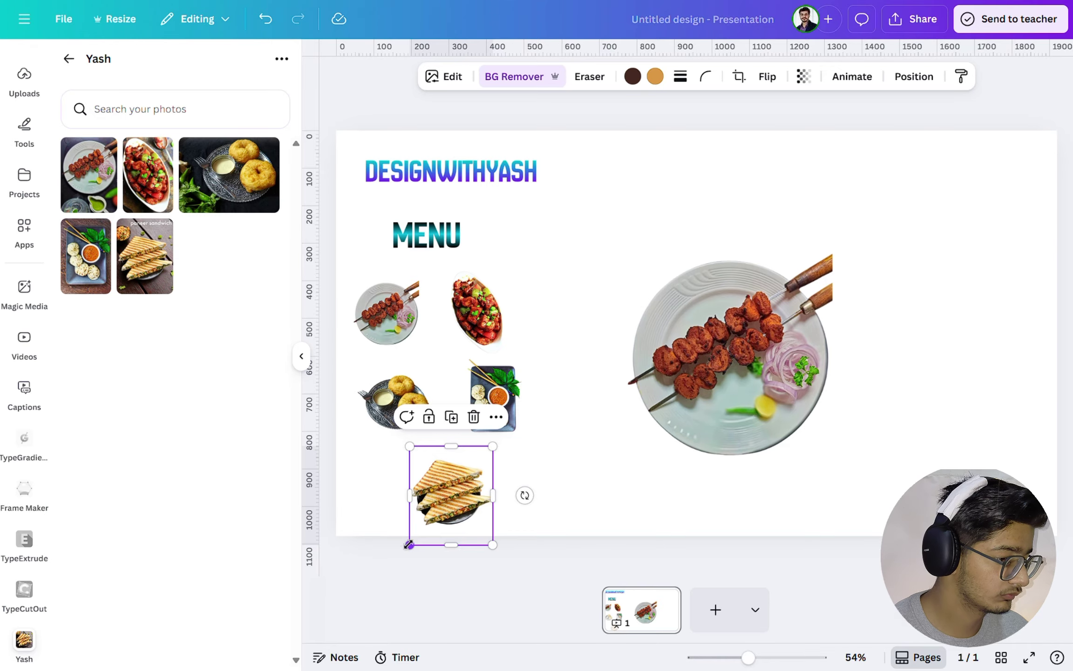
drag(409, 544, 419, 530)
drag(461, 490, 452, 487)
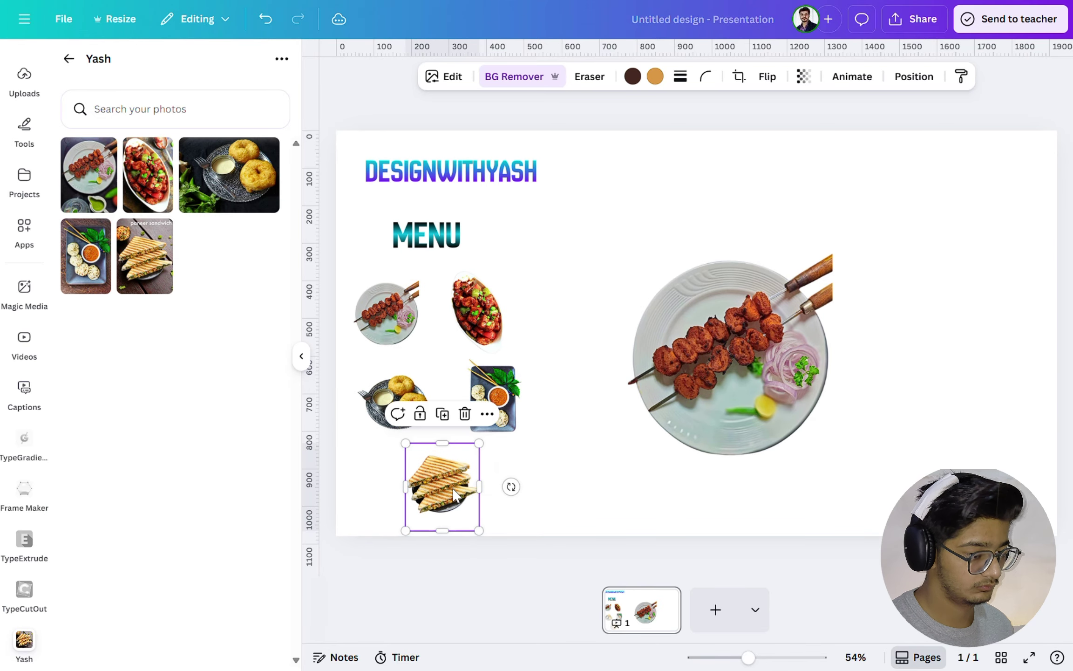
click(535, 567)
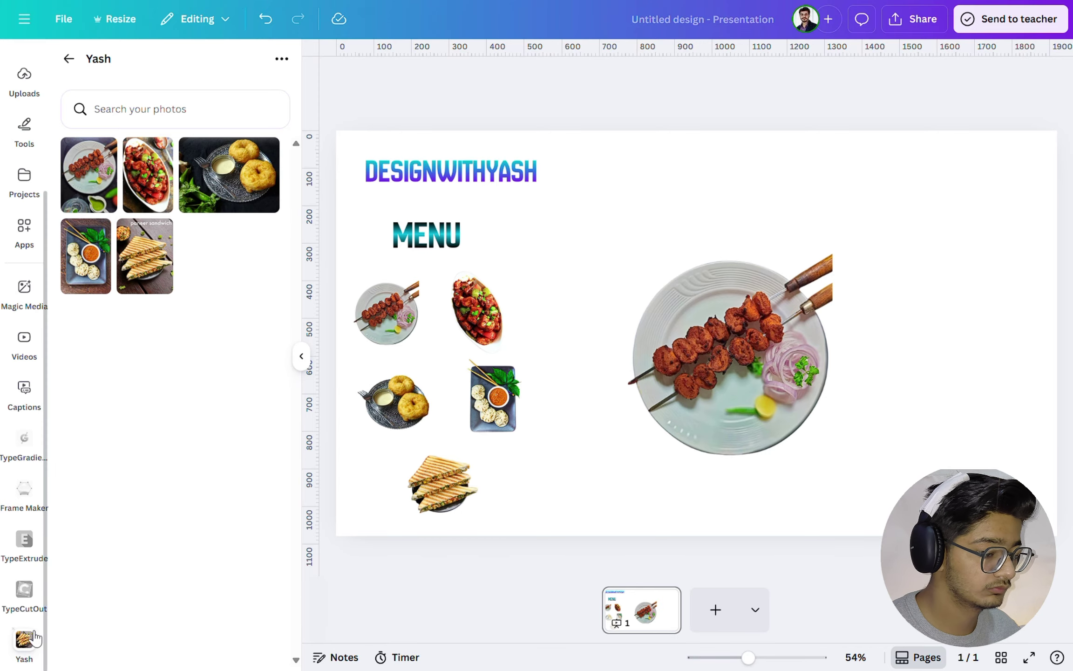
Try adding "soya chaap tikka" as TypeGradient text in the default colors, and delete it from the slide.
click(26, 538)
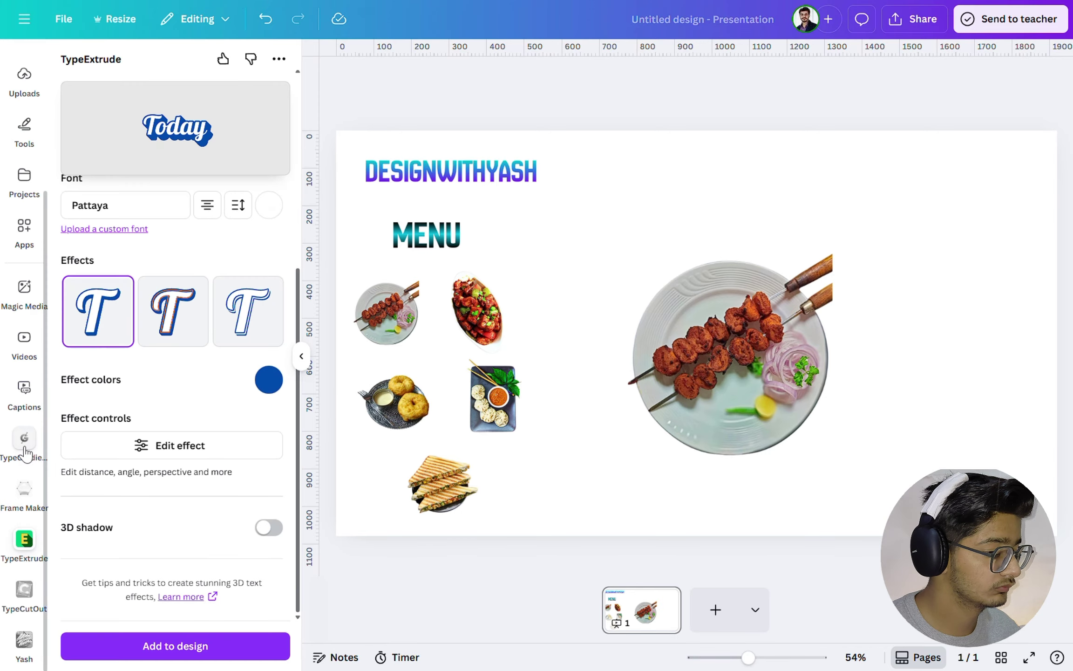
click(24, 438)
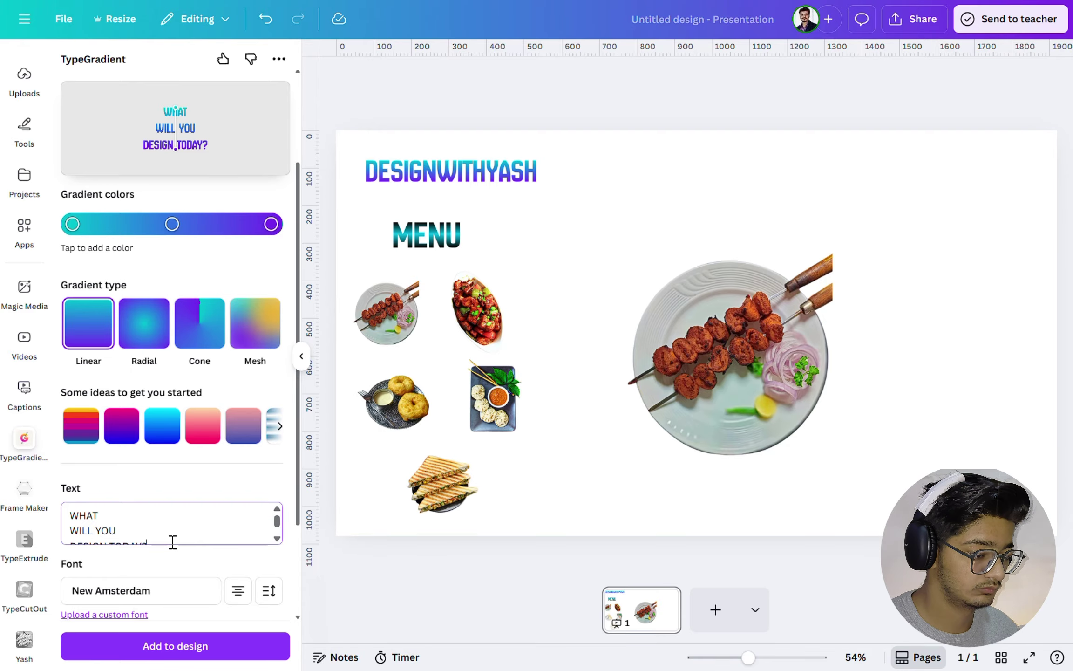
key(BackSpace)
key(BackSpace)
key(BackSpace)
key(BackSpace)
key(BackSpace)
key(BackSpace)
key(BackSpace)
key(BackSpace)
key(BackSpace)
key(BackSpace)
key(BackSpace)
key(BackSpace)
key(BackSpace)
key(BackSpace)
key(BackSpace)
key(BackSpace)
key(BackSpace)
key(BackSpace)
key(BackSpace)
key(BackSpace)
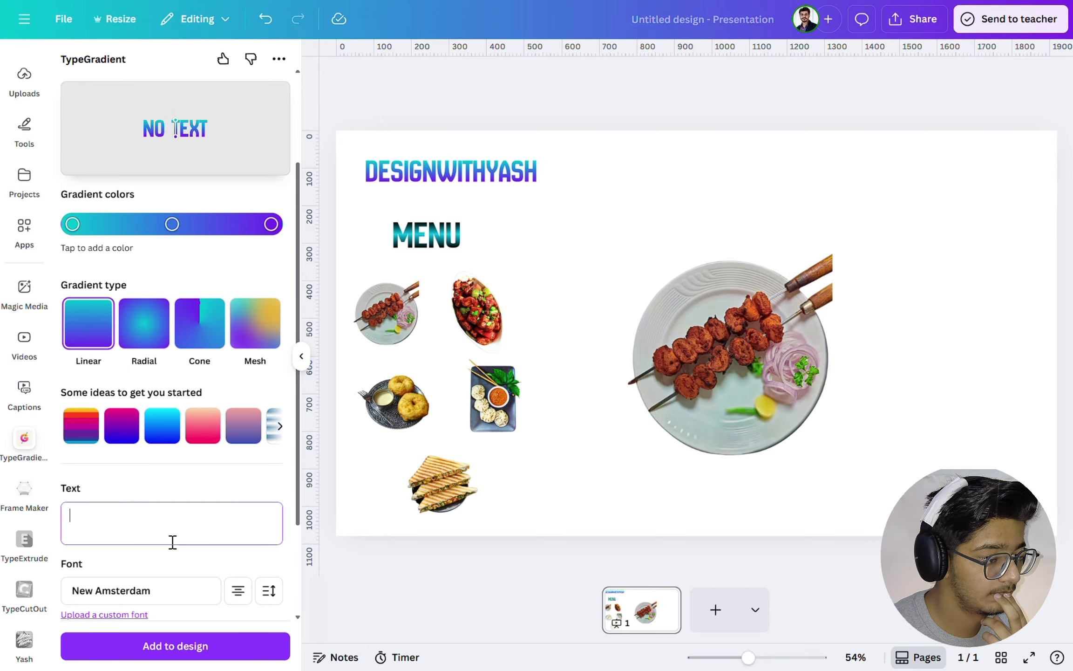
text(s)
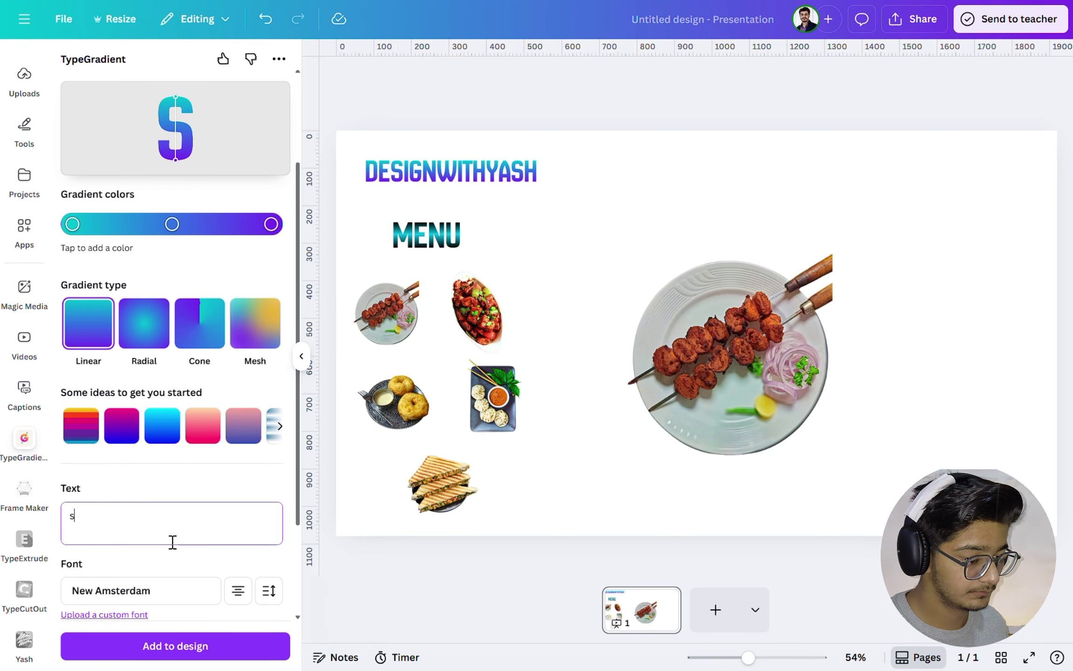
text(oya chaap tikka)
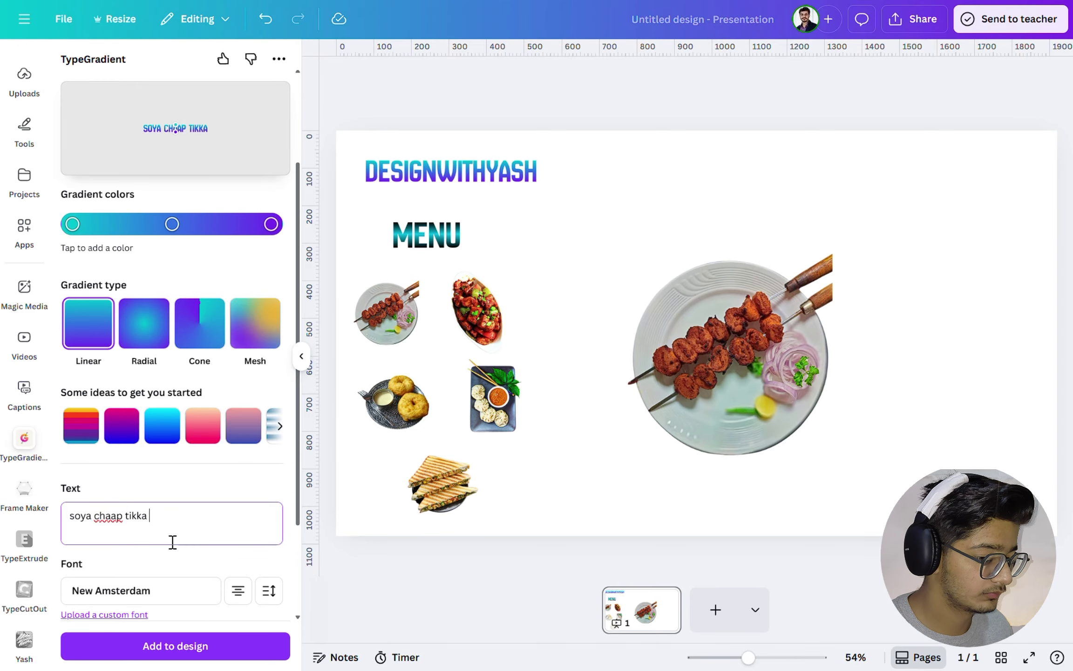
click(153, 638)
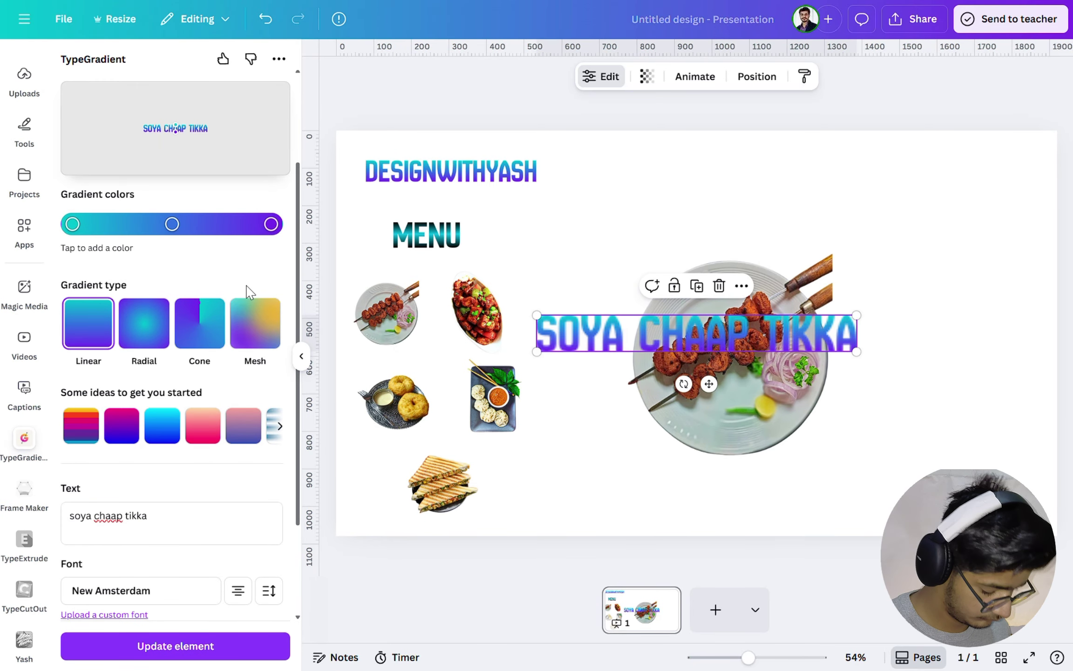
click(719, 286)
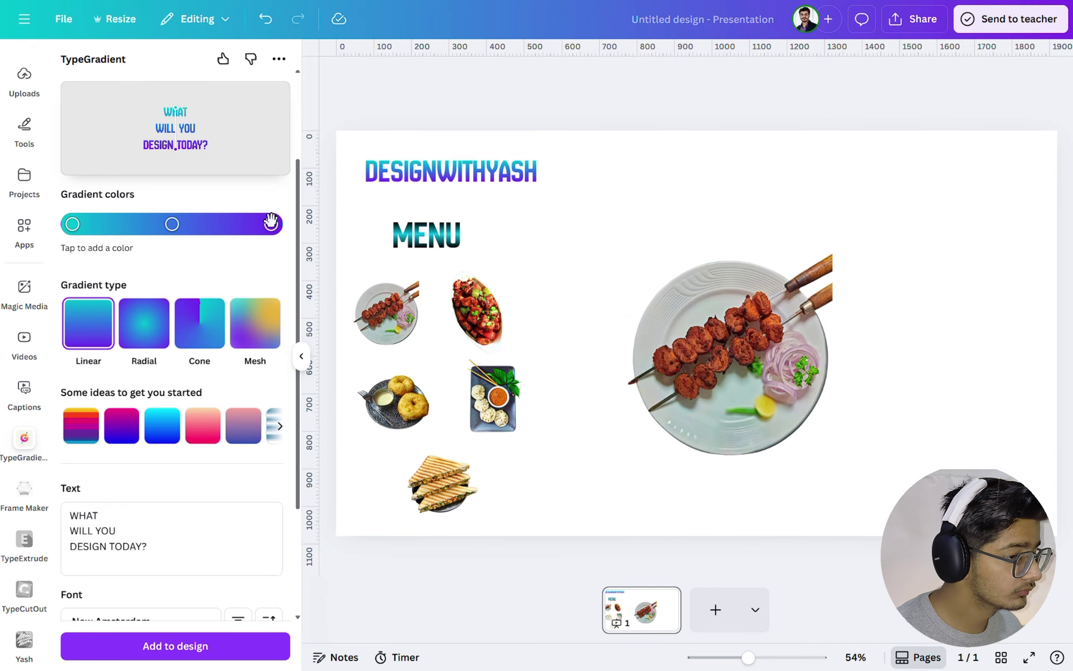
Replace the default TypeGradient wording with "soya chaap tikka".
click(182, 539)
key(BackSpace)
key(BackSpace)
key(BackSpace)
key(BackSpace)
key(BackSpace)
key(BackSpace)
key(BackSpace)
key(BackSpace)
key(BackSpace)
key(BackSpace)
key(BackSpace)
key(BackSpace)
key(BackSpace)
key(BackSpace)
key(BackSpace)
key(BackSpace)
key(BackSpace)
key(BackSpace)
key(BackSpace)
key(BackSpace)
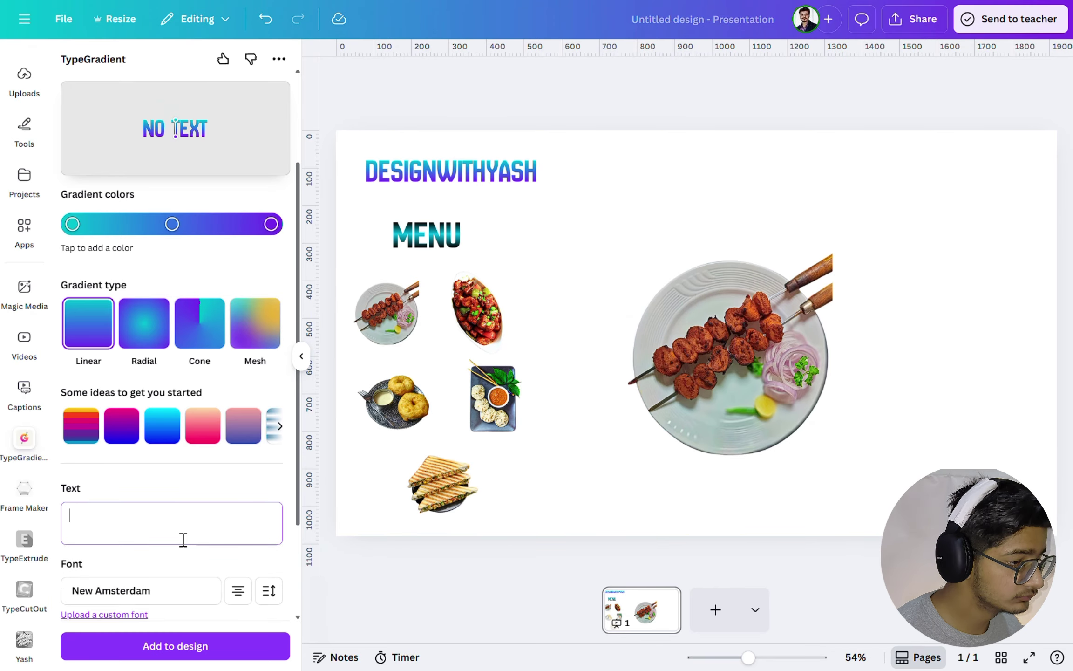
text(soya chaa)
text(p t)
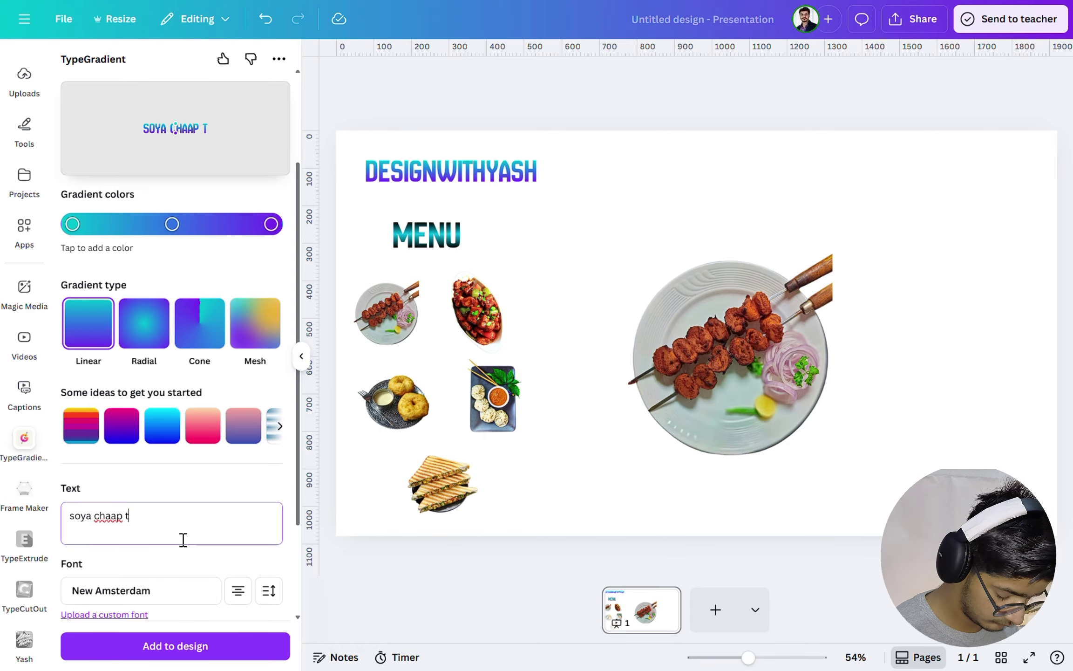
text(ikka)
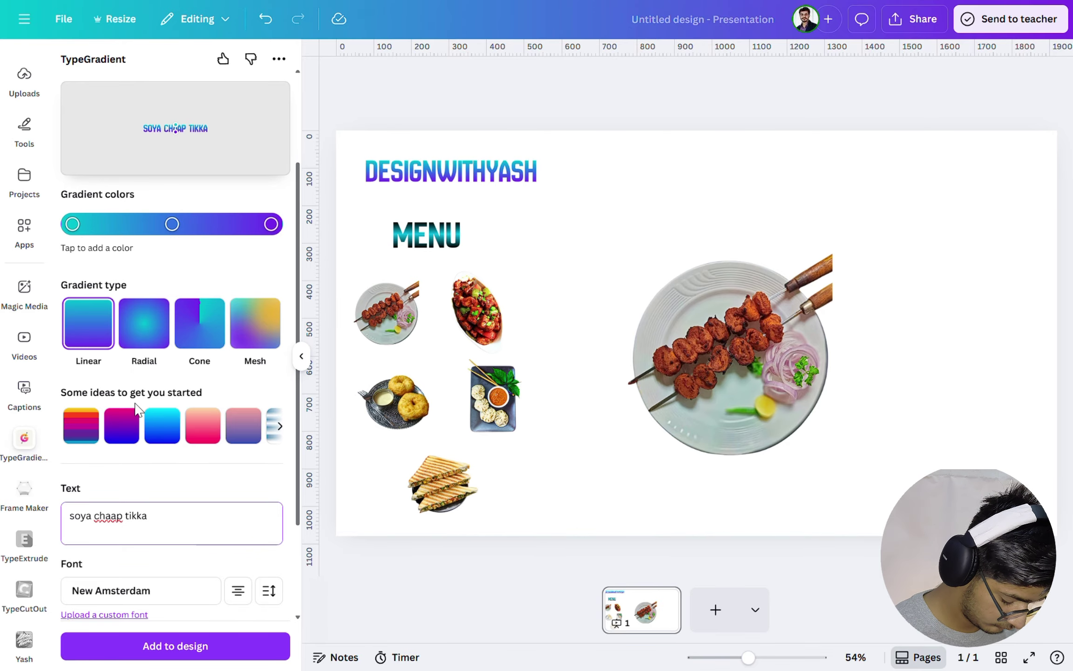
Set the first and last gradient colors of the dish name to black.
click(70, 224)
click(236, 280)
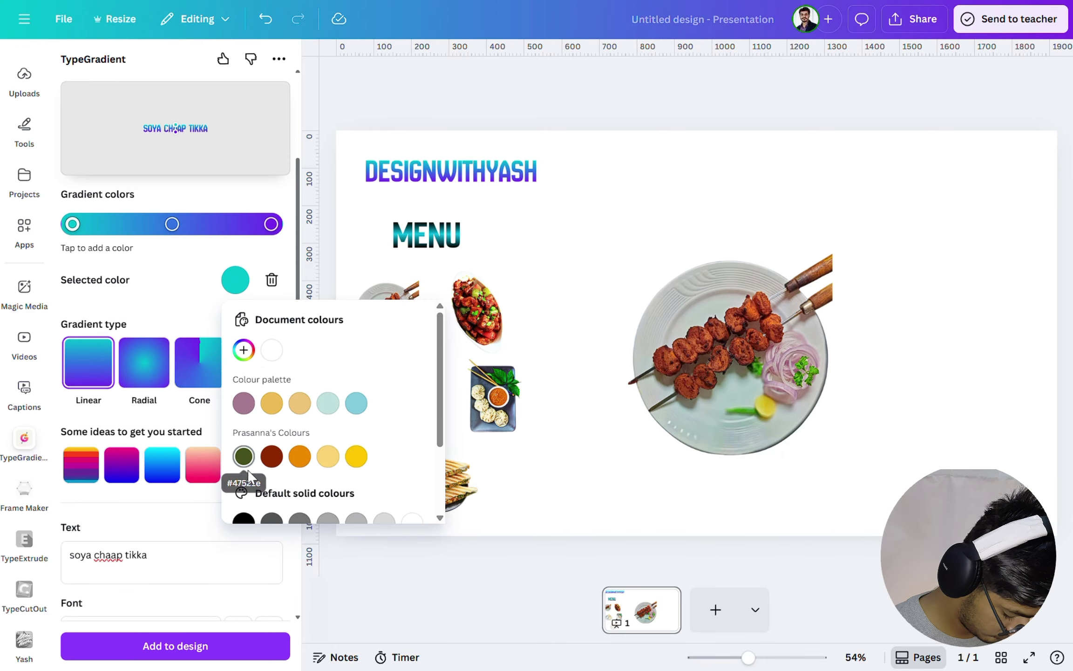
click(244, 520)
click(272, 224)
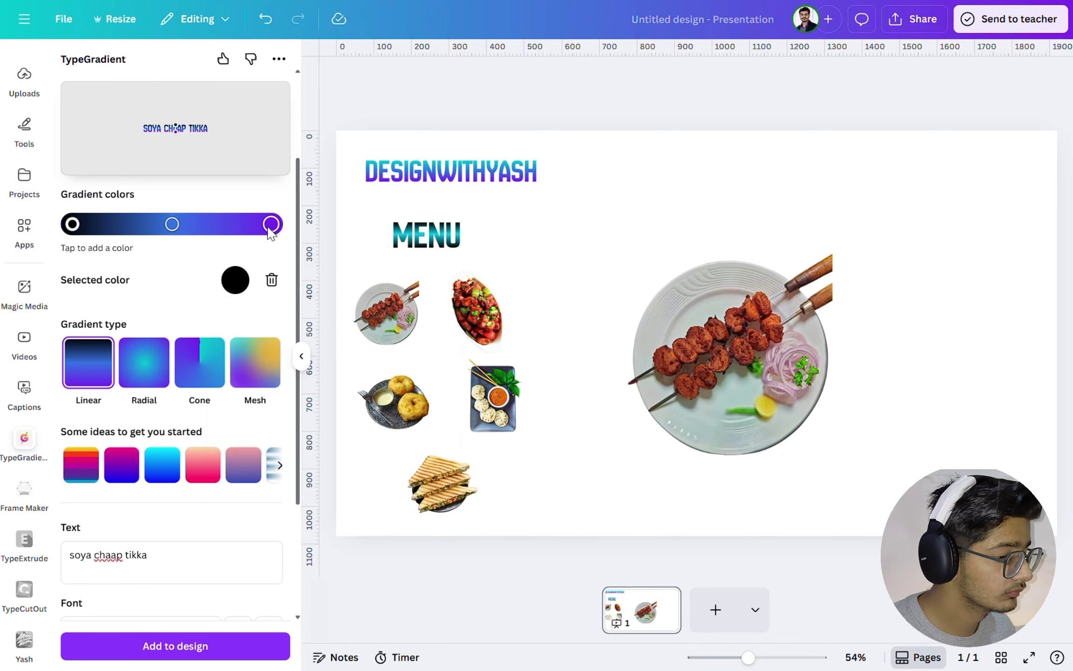
click(270, 224)
click(235, 280)
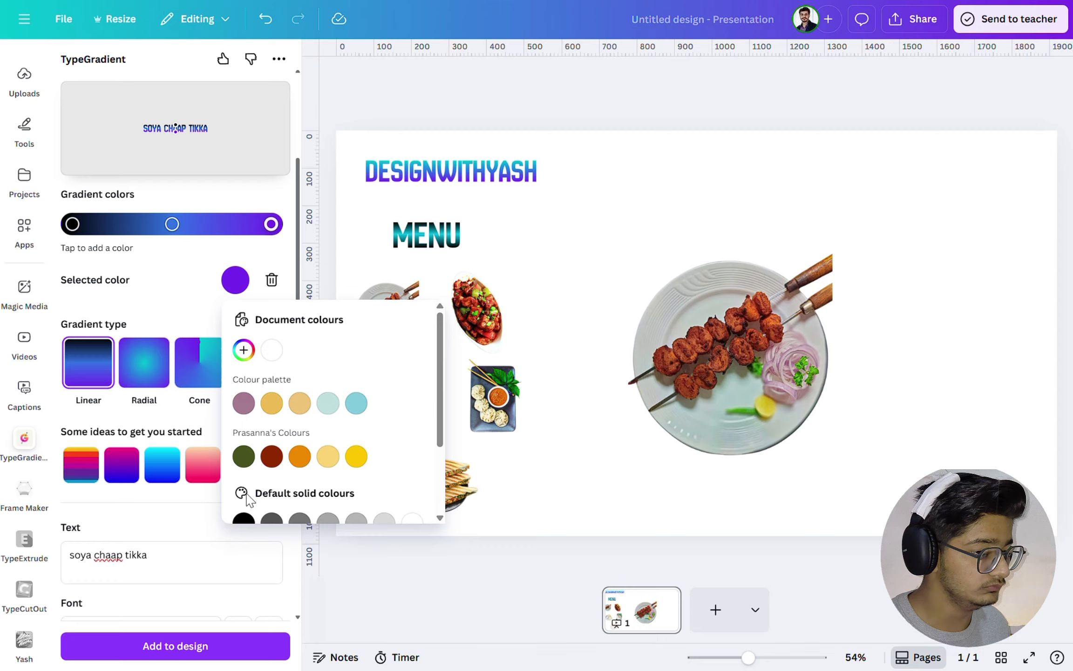
click(243, 519)
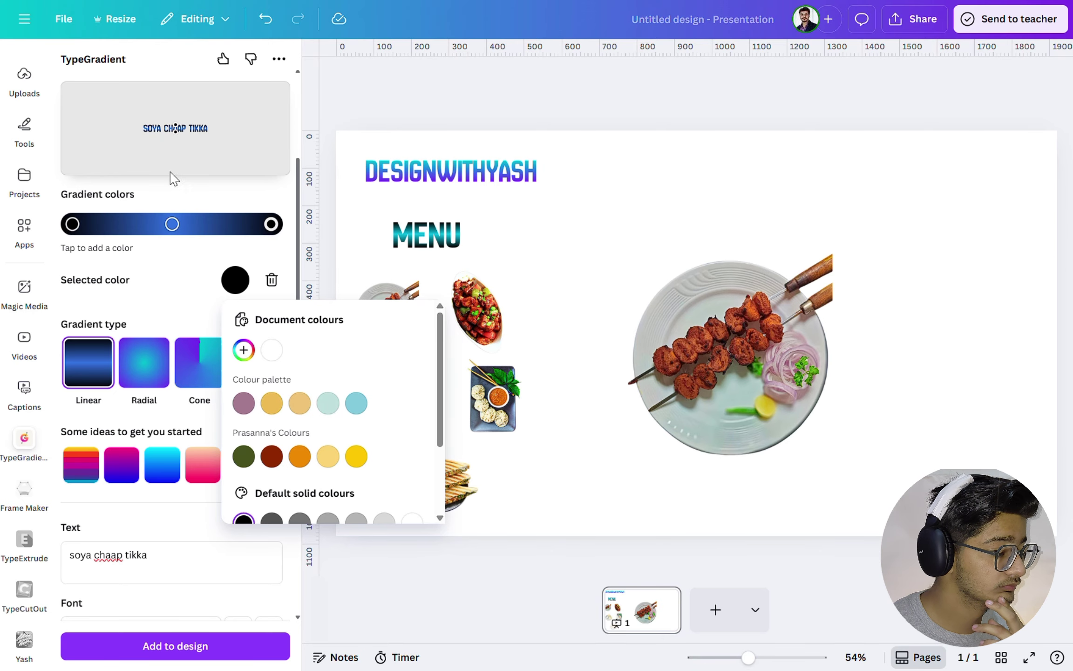
Move the blue middle gradient color to the gradient's start, make it black, and add the dish name to the slide.
click(172, 226)
drag(172, 224, 57, 264)
click(235, 281)
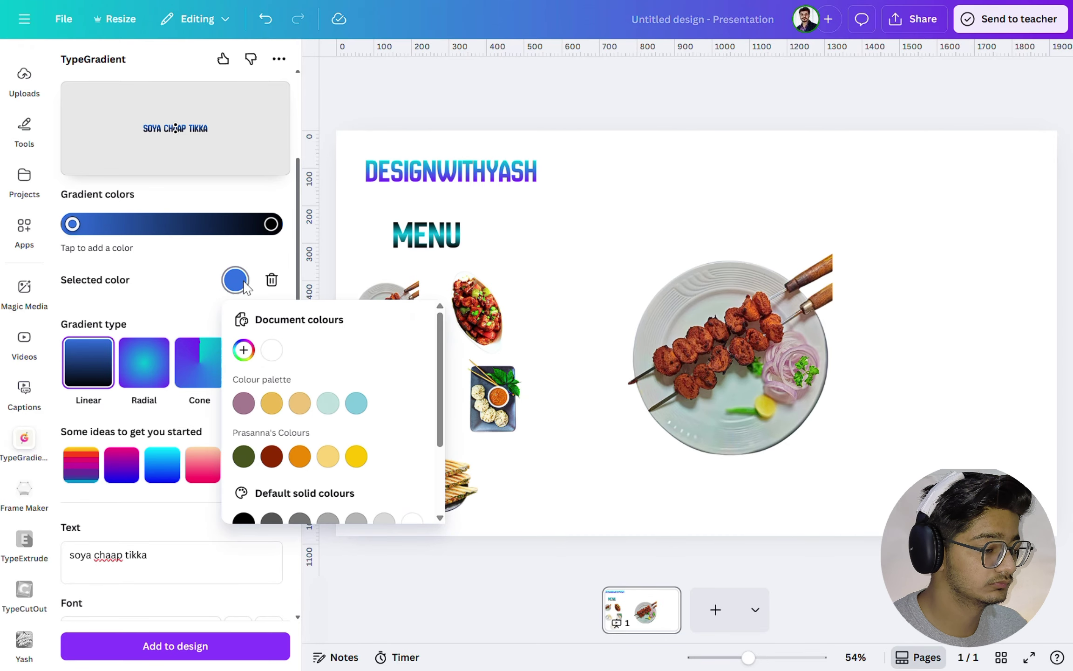
click(246, 520)
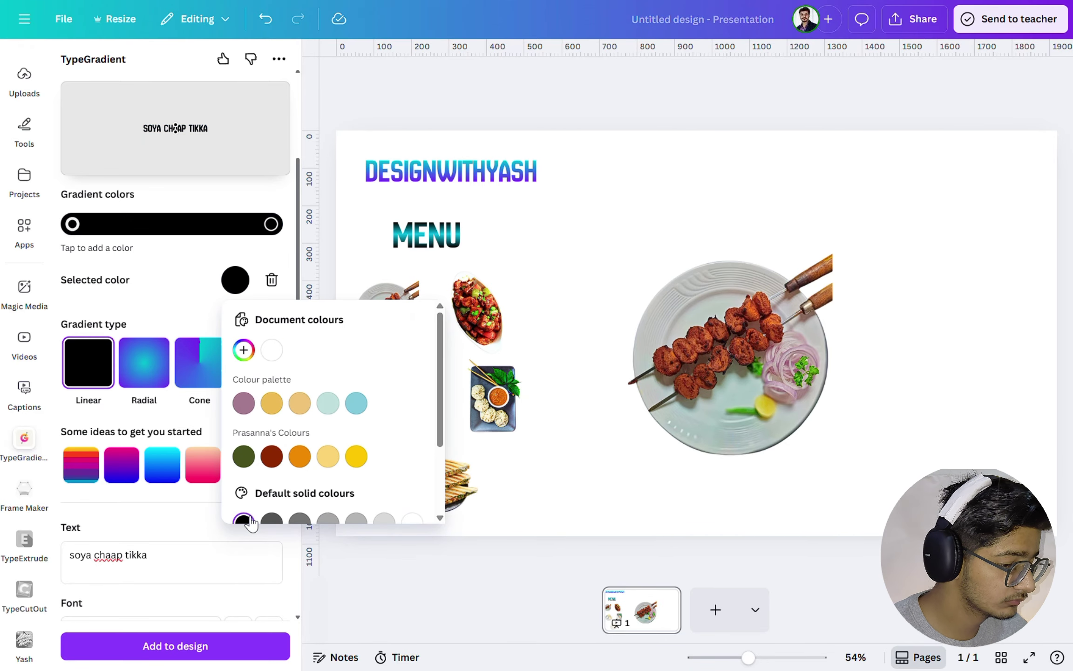
click(234, 640)
click(233, 641)
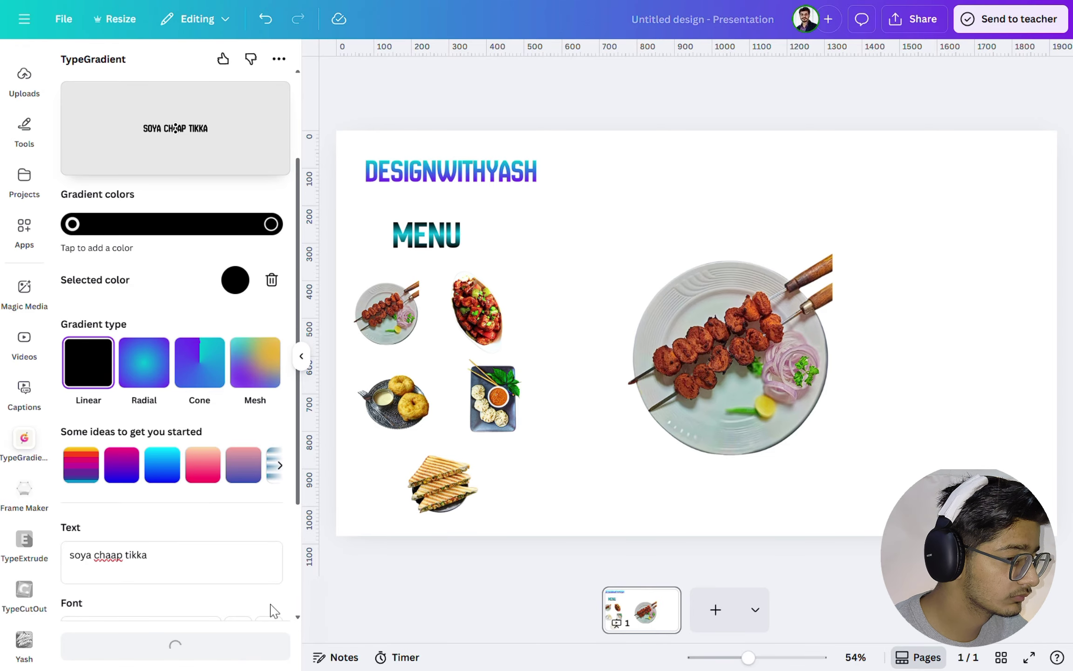
Shrink the "soya chaap tikka" text and place it on the blank area beside the large skewer plate.
drag(539, 352, 649, 308)
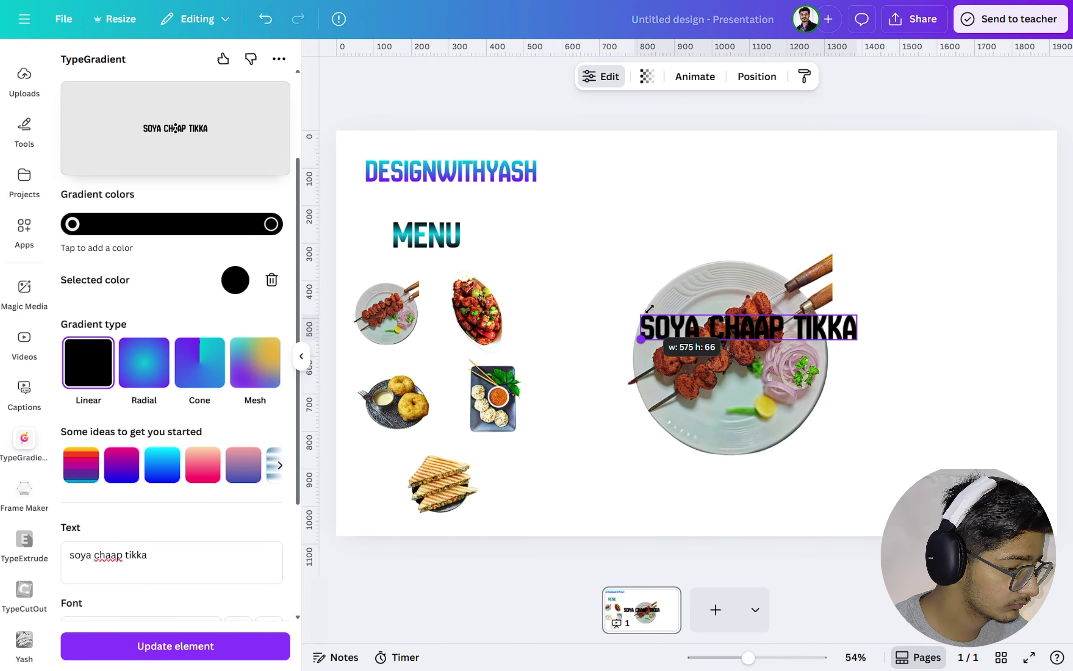
drag(724, 322, 962, 288)
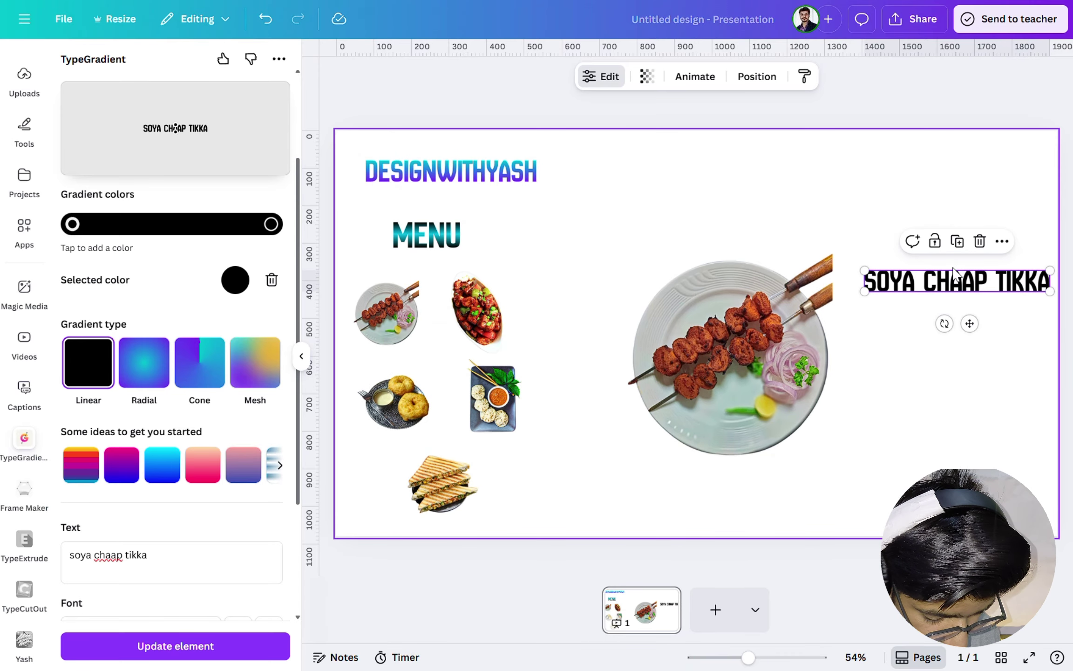
Duplicate the dish name and clear the copy's text.
click(960, 241)
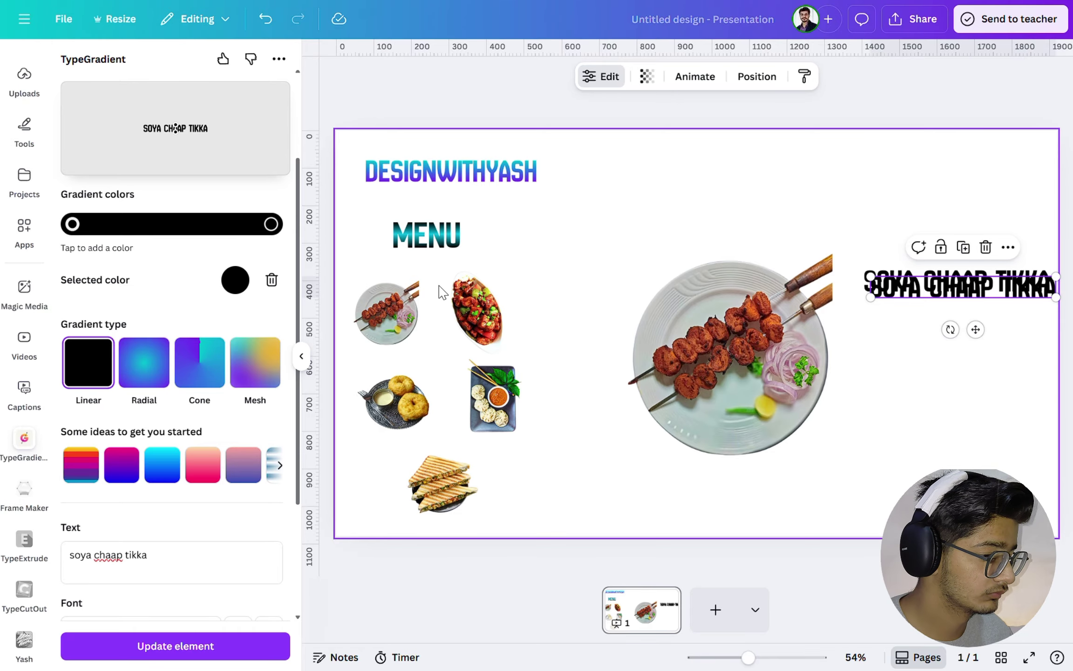
click(230, 546)
key(BackSpace)
key(BackSpace)
key(BackSpace)
key(BackSpace)
key(BackSpace)
key(BackSpace)
key(BackSpace)
key(BackSpace)
key(BackSpace)
key(BackSpace)
key(BackSpace)
key(BackSpace)
key(BackSpace)
key(BackSpace)
key(BackSpace)
key(BackSpace)
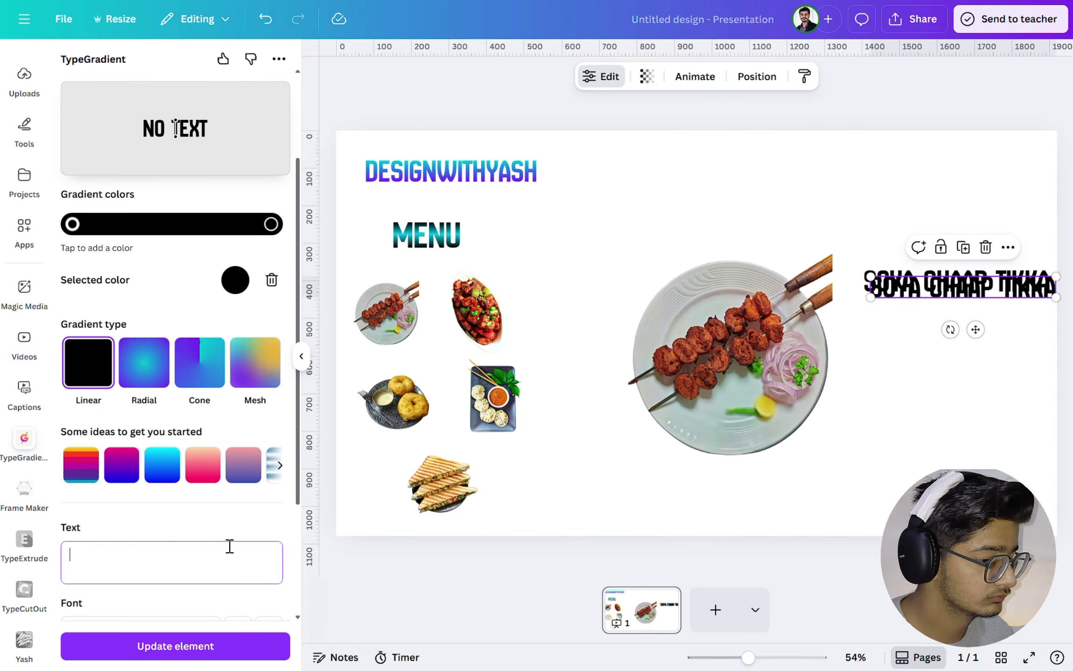
Enter "199\-" as the duplicate's text and update the element.
text(199)
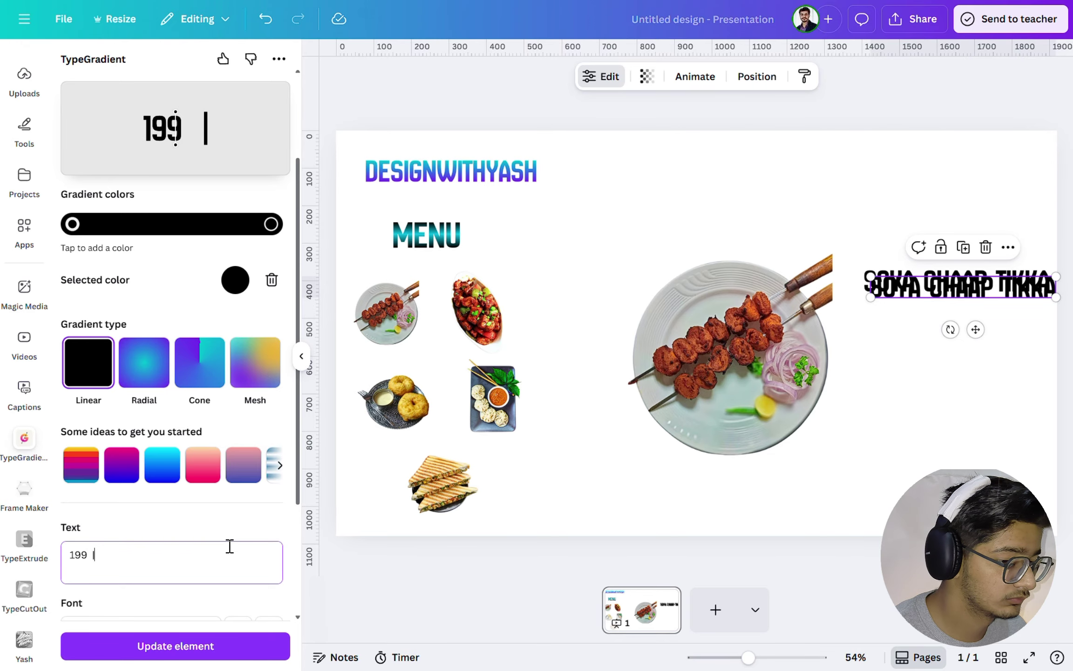
key(BackSpace)
key(Return)
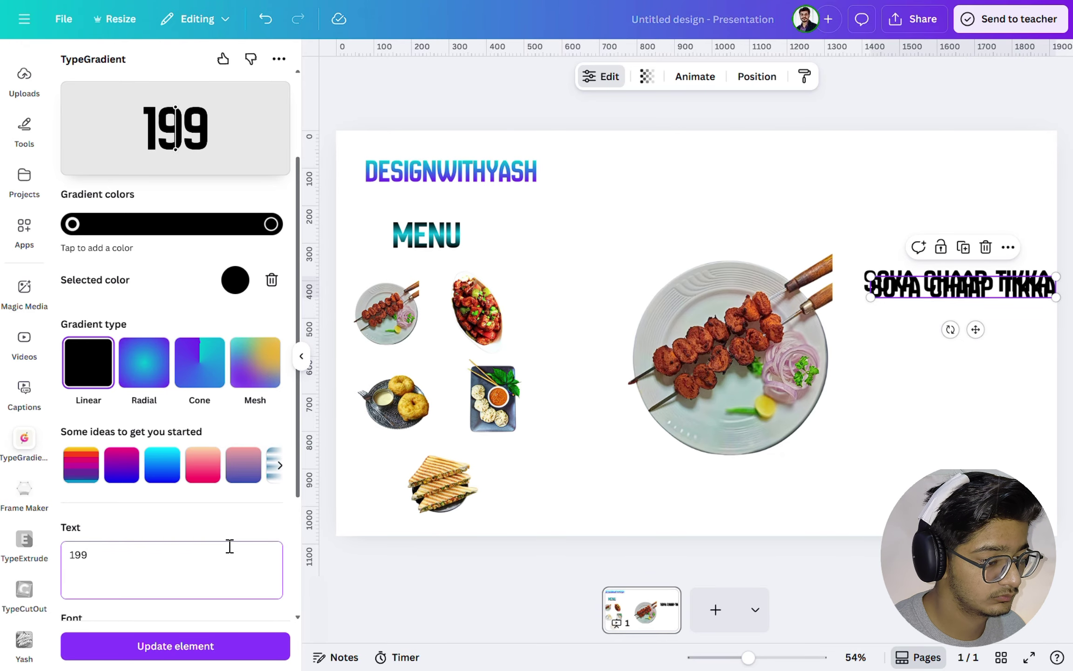
text(\)
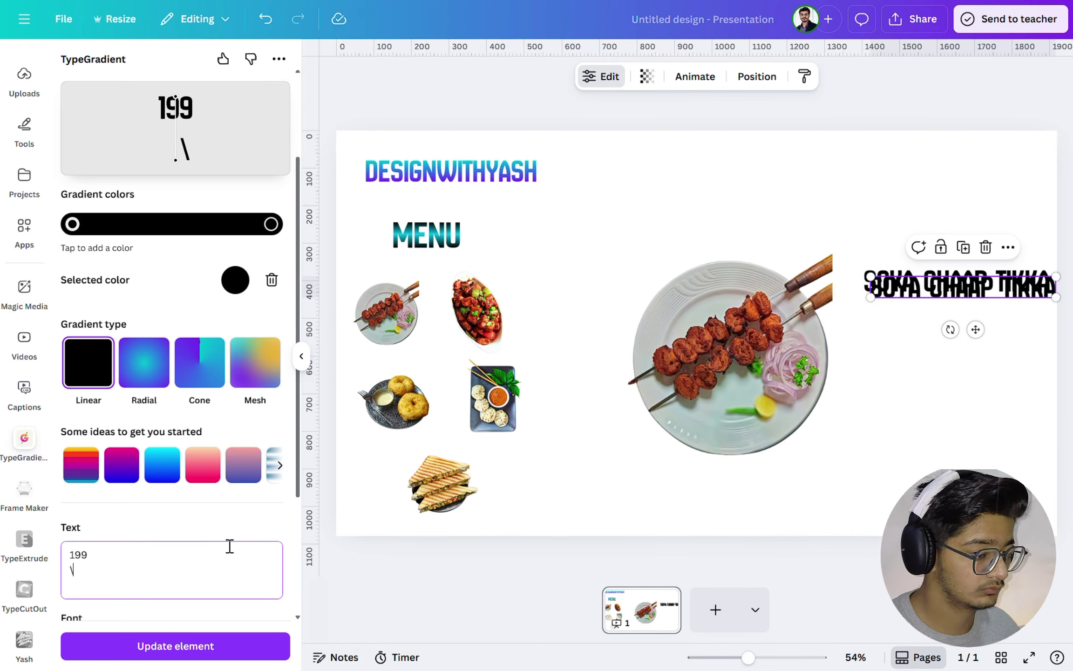
text(-)
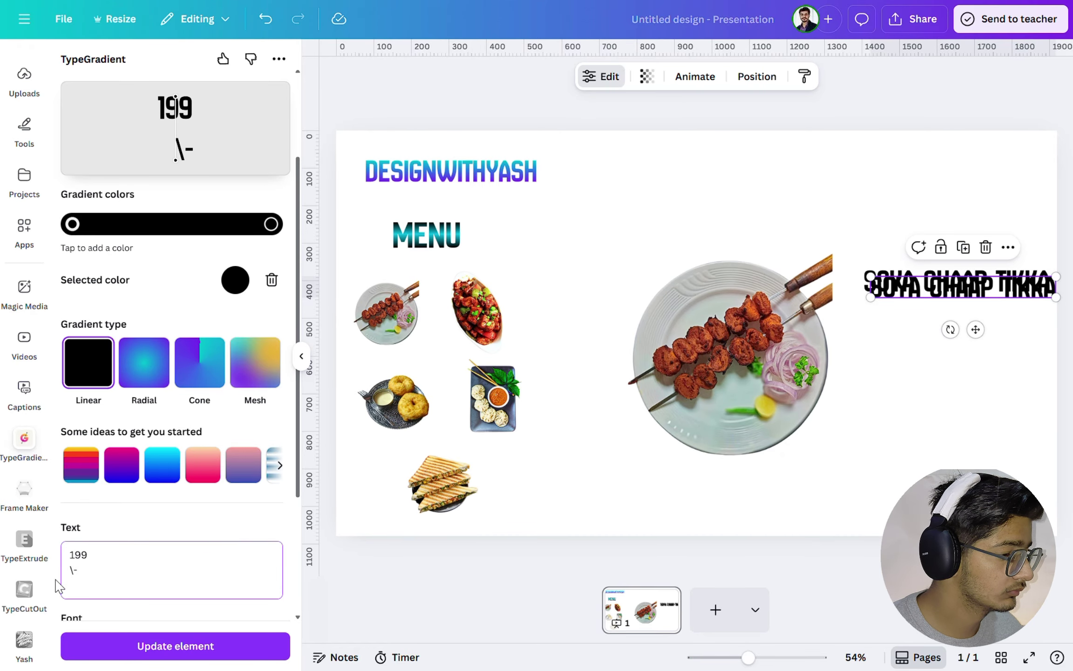
key(BackSpace)
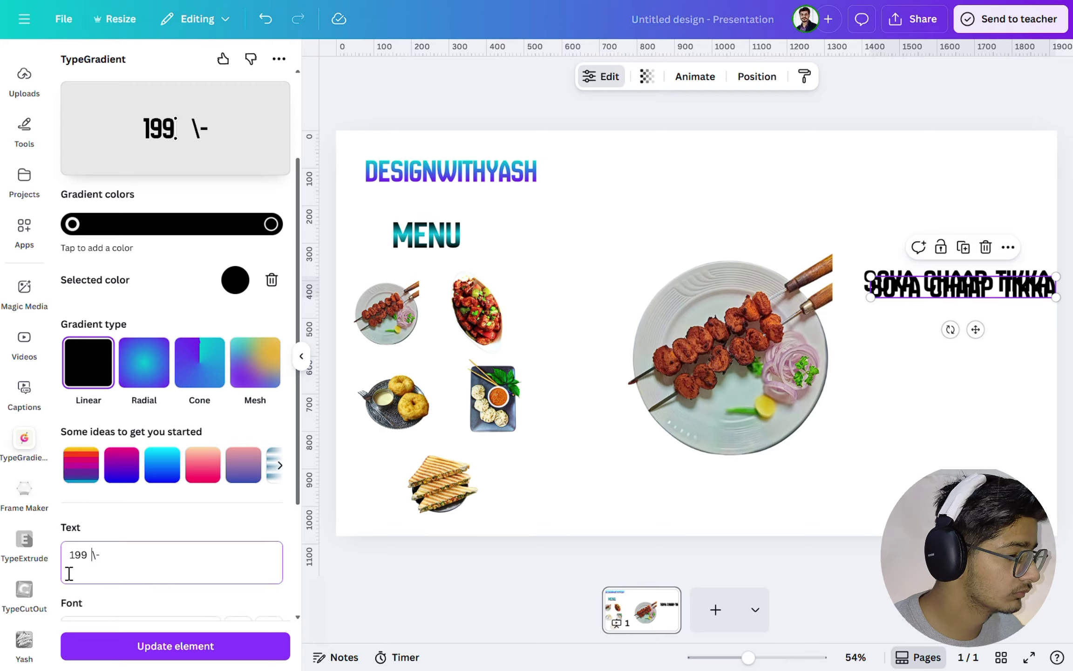
key(BackSpace)
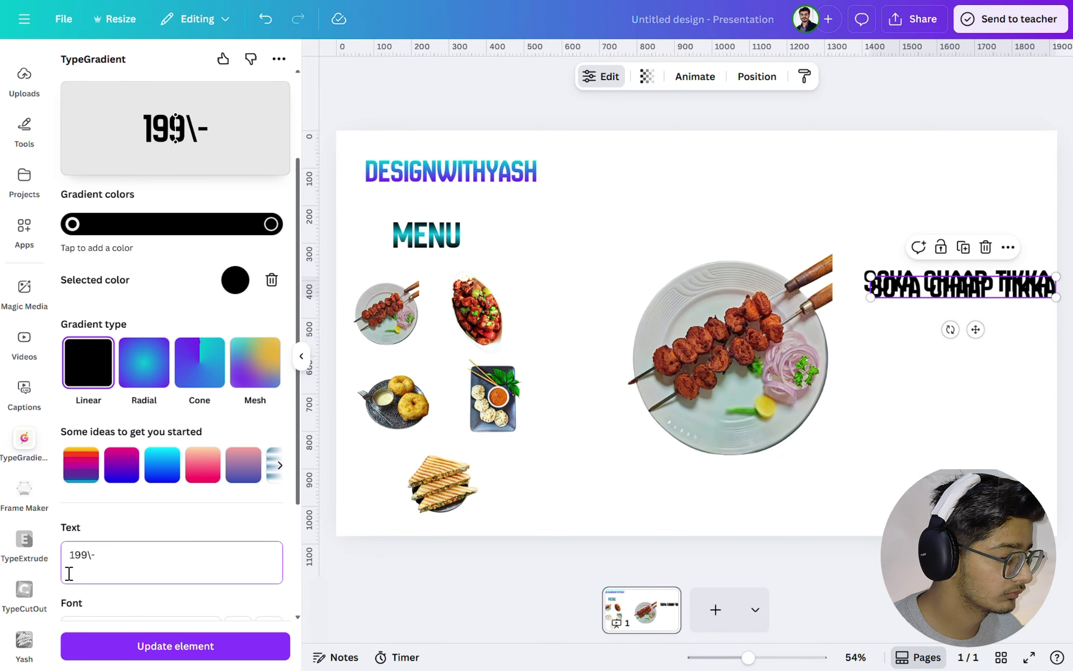
click(100, 647)
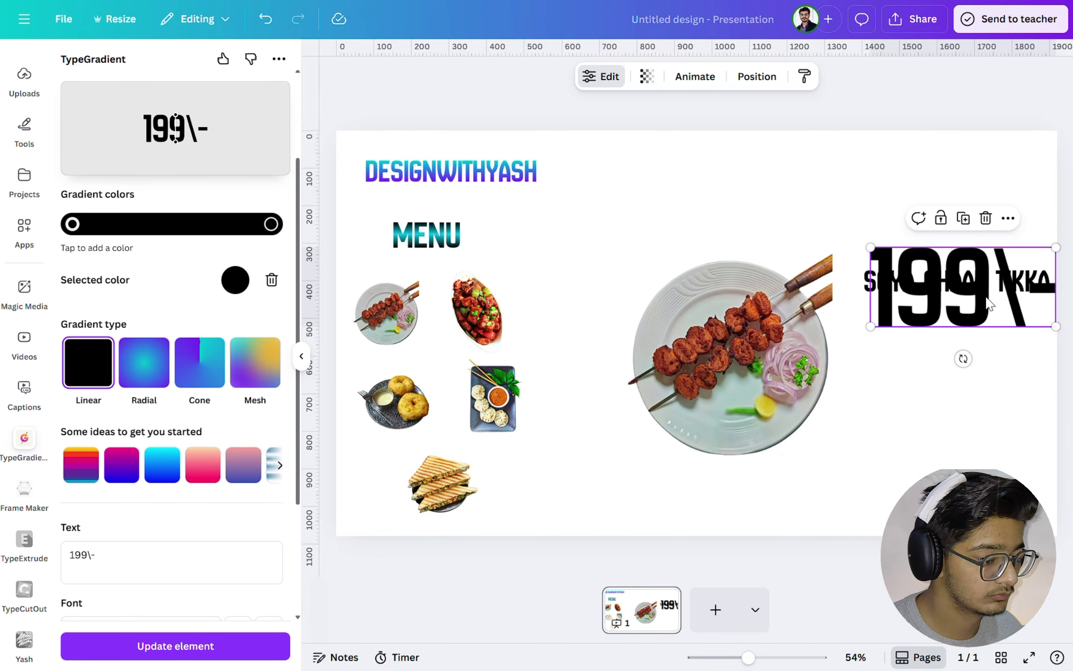
Move the "199\-" price below the dish name and shrink it to less than half the name's width.
drag(990, 302, 990, 374)
drag(869, 399, 972, 354)
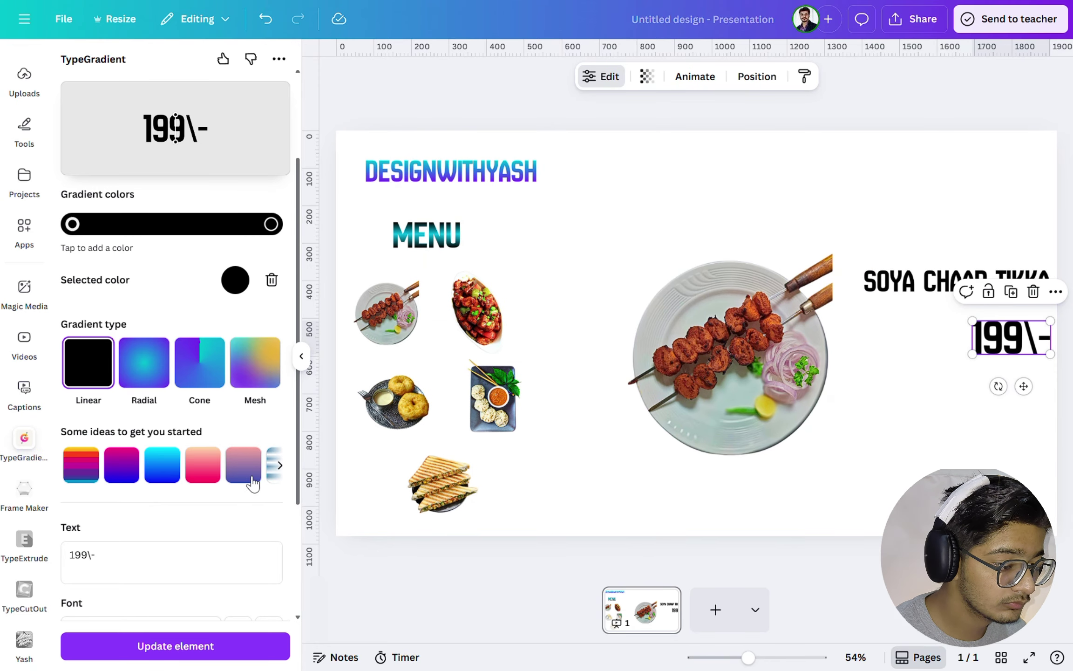
Insert a space in the price so that it reads "199 \-", and update the element.
click(87, 557)
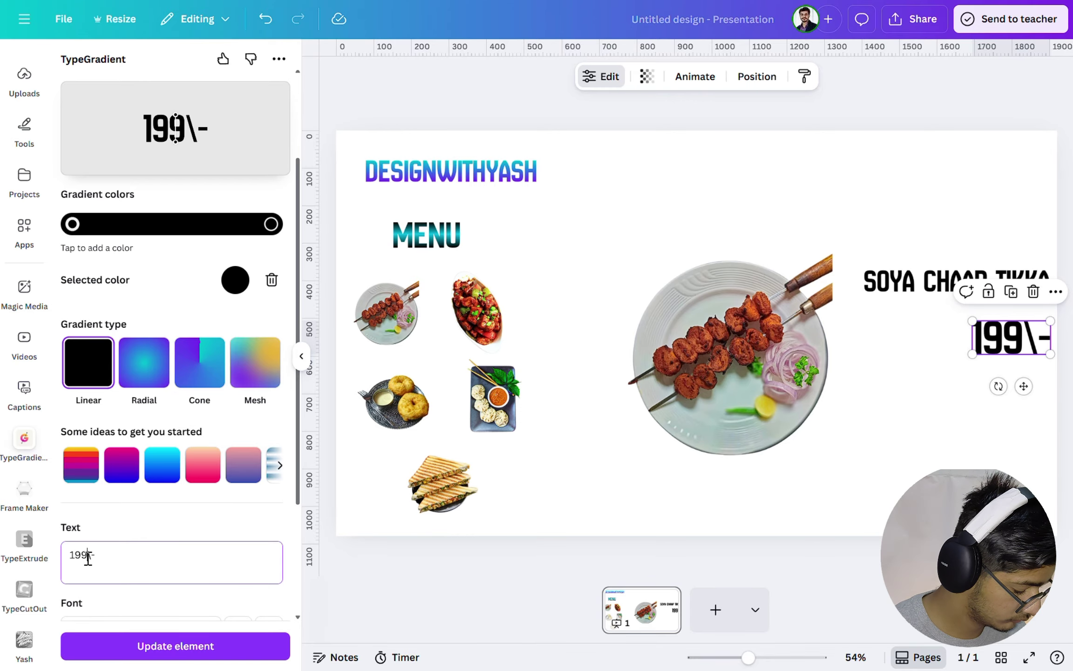
key(Return)
key(BackSpace)
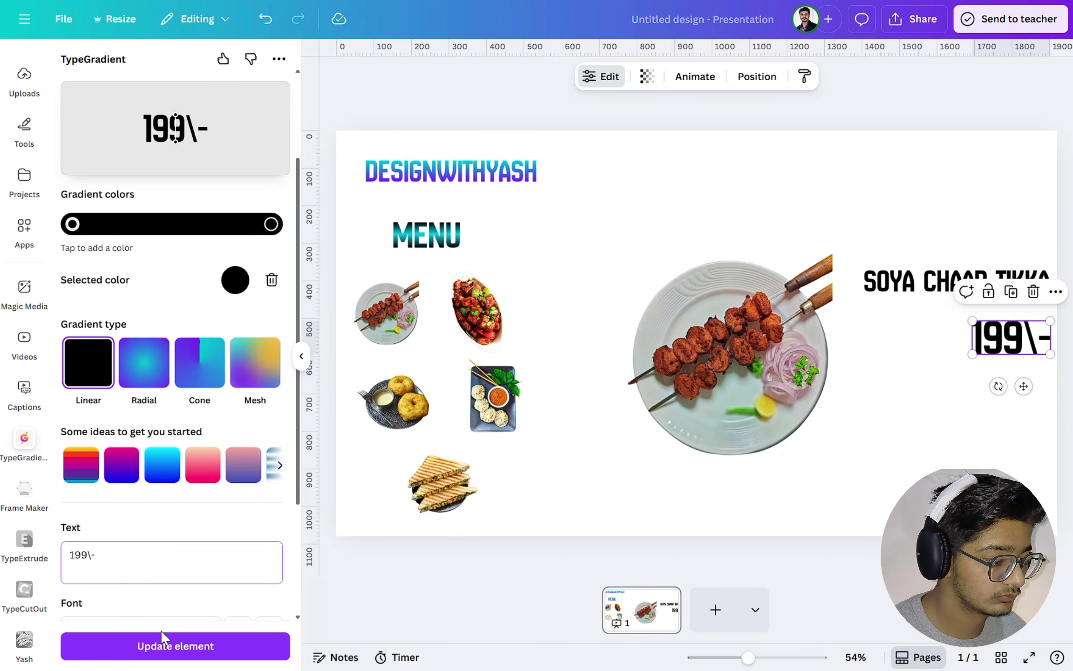
click(208, 653)
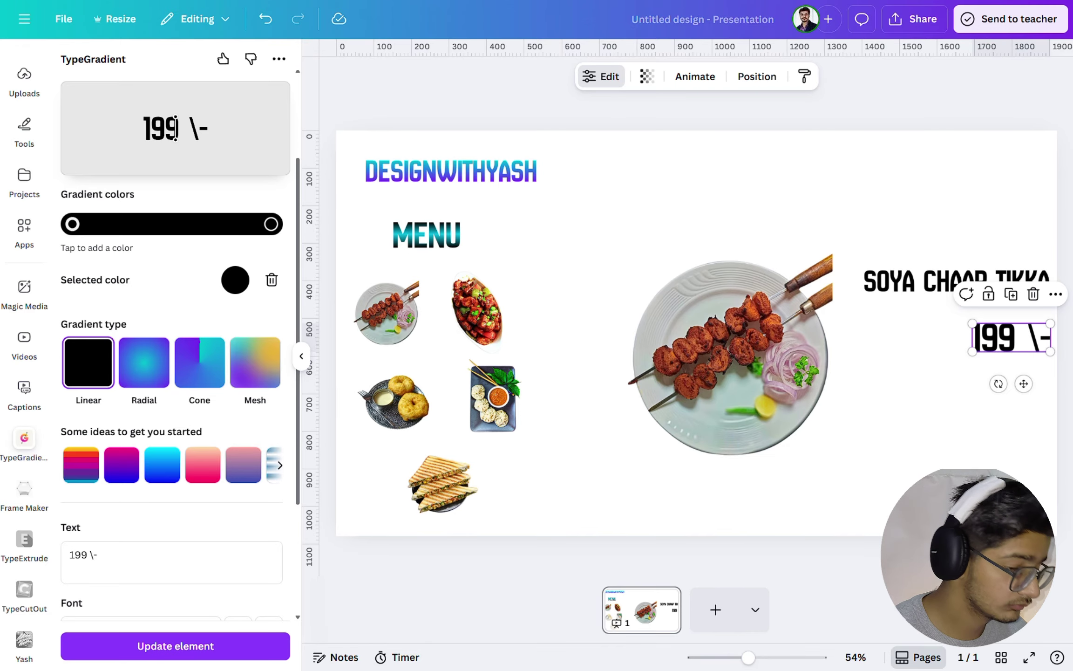
Center the price beneath the dish name and shift both texts lower beside the plate.
drag(1000, 340, 967, 345)
key(Escape)
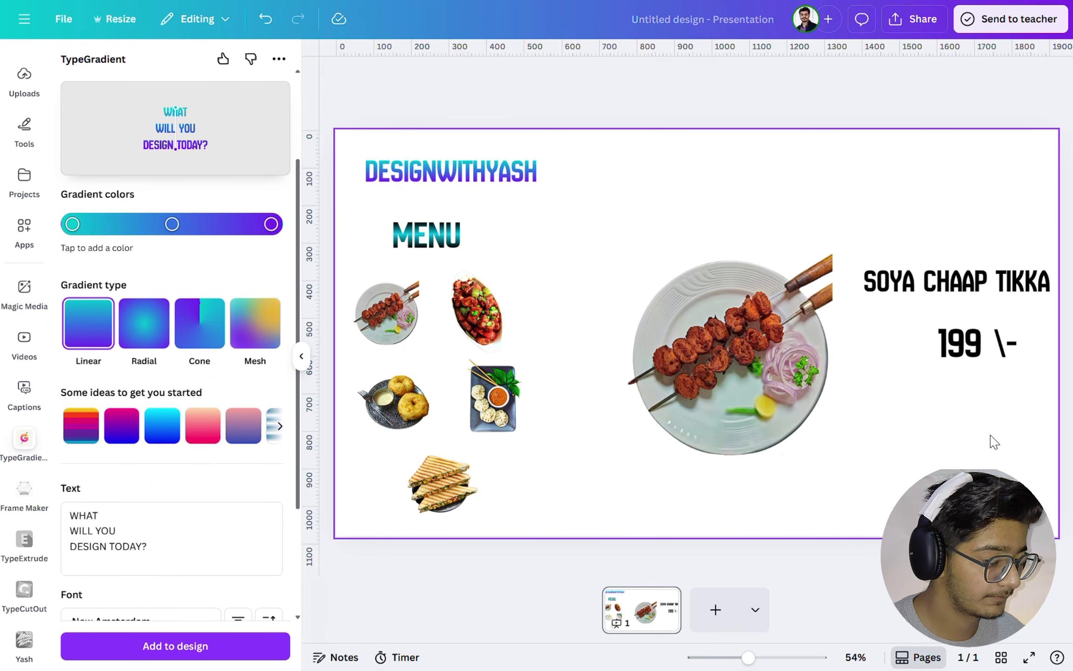
drag(971, 345, 967, 387)
drag(954, 305, 954, 336)
click(946, 179)
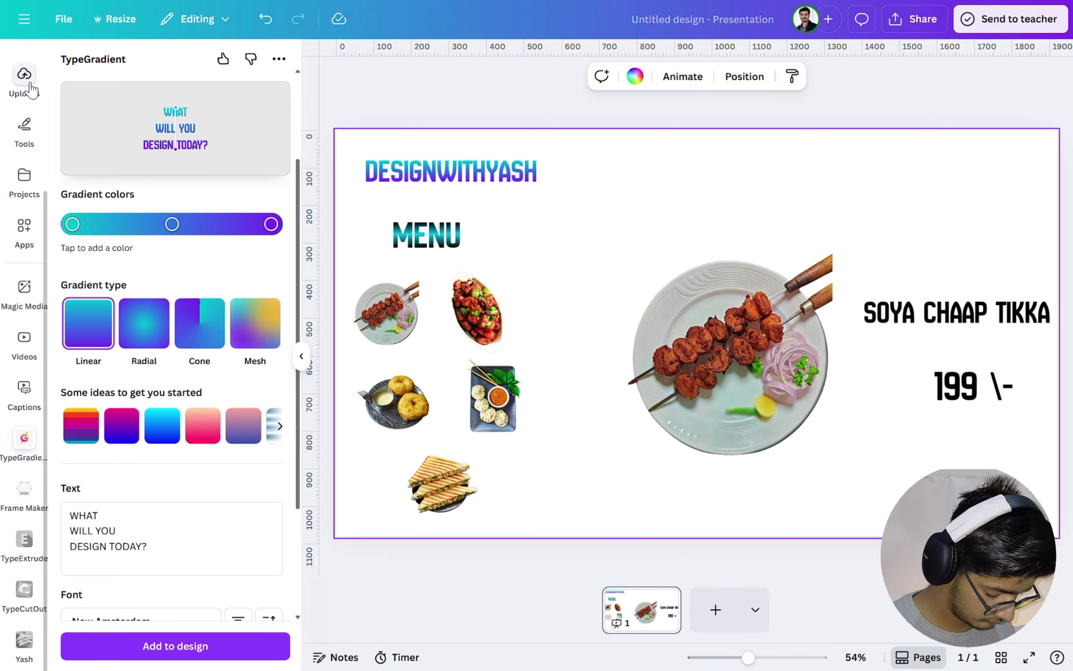
Add the uploaded photo of the oval bowl without its background, enlarge it, and place it above the dish name.
click(24, 80)
click(107, 275)
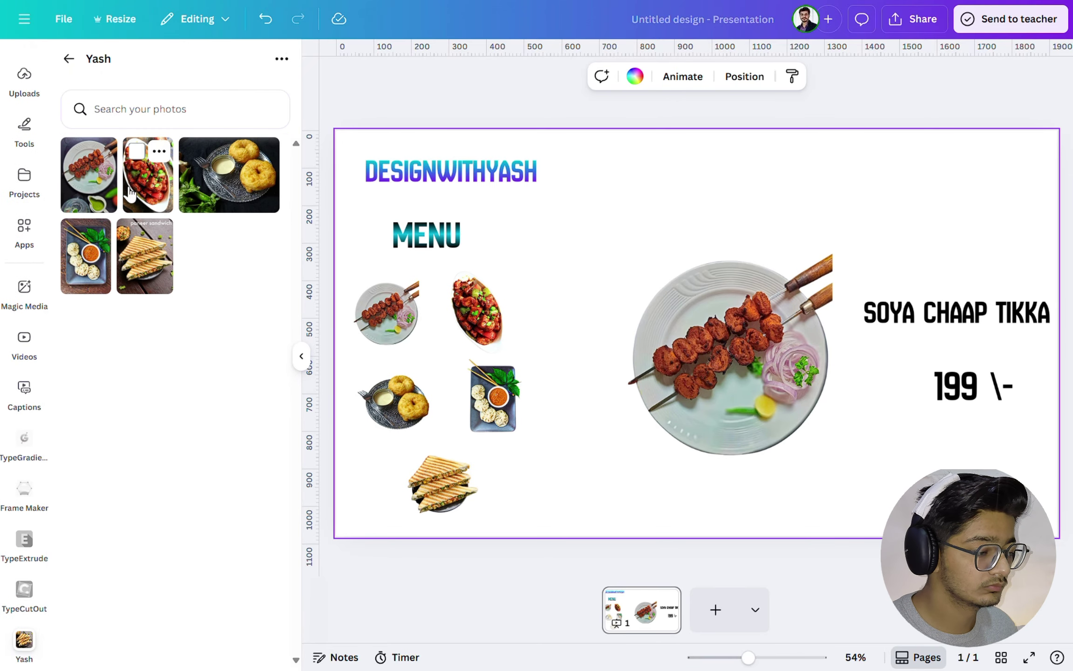
click(143, 199)
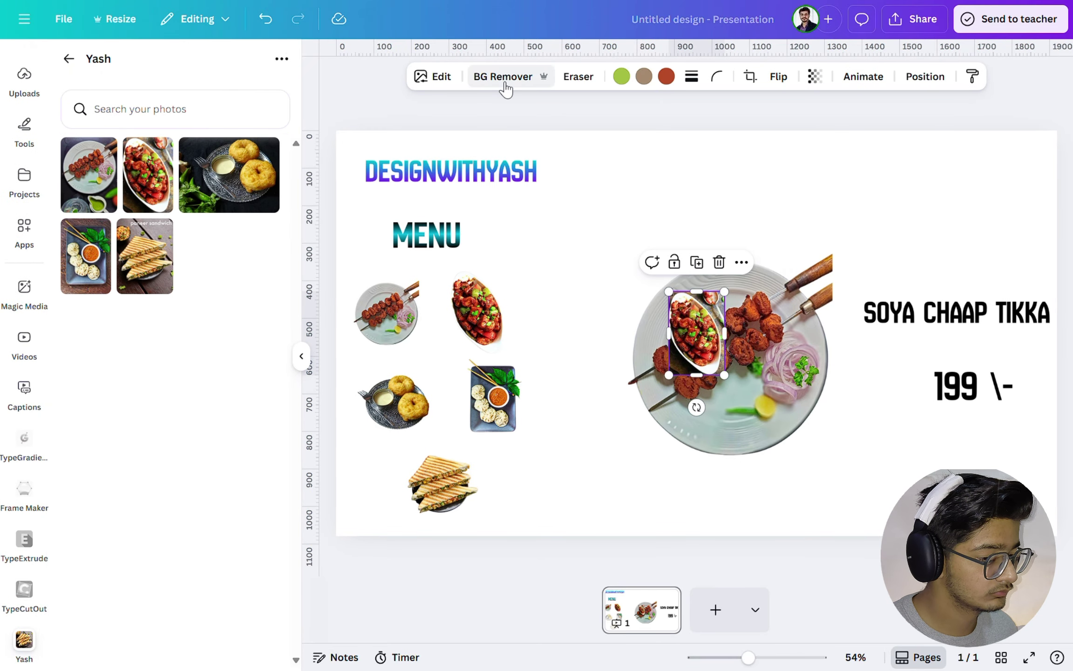
drag(667, 380, 613, 462)
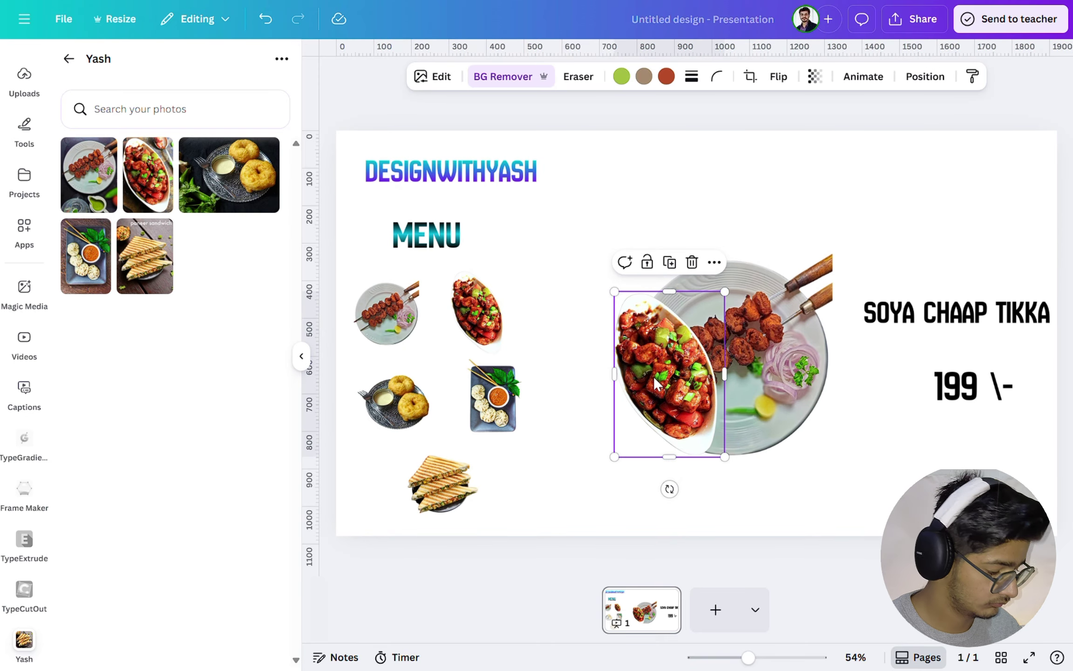
drag(653, 376, 945, 172)
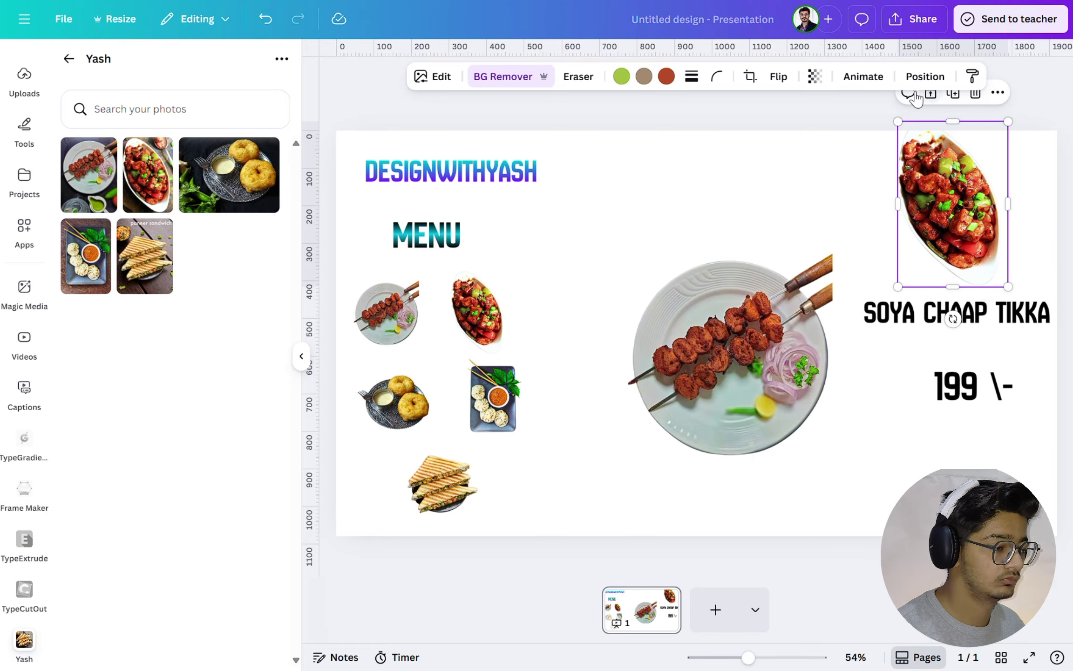
Set the large bowl image's transparency to 38 and nudge it into the slide's upper-right corner.
click(815, 77)
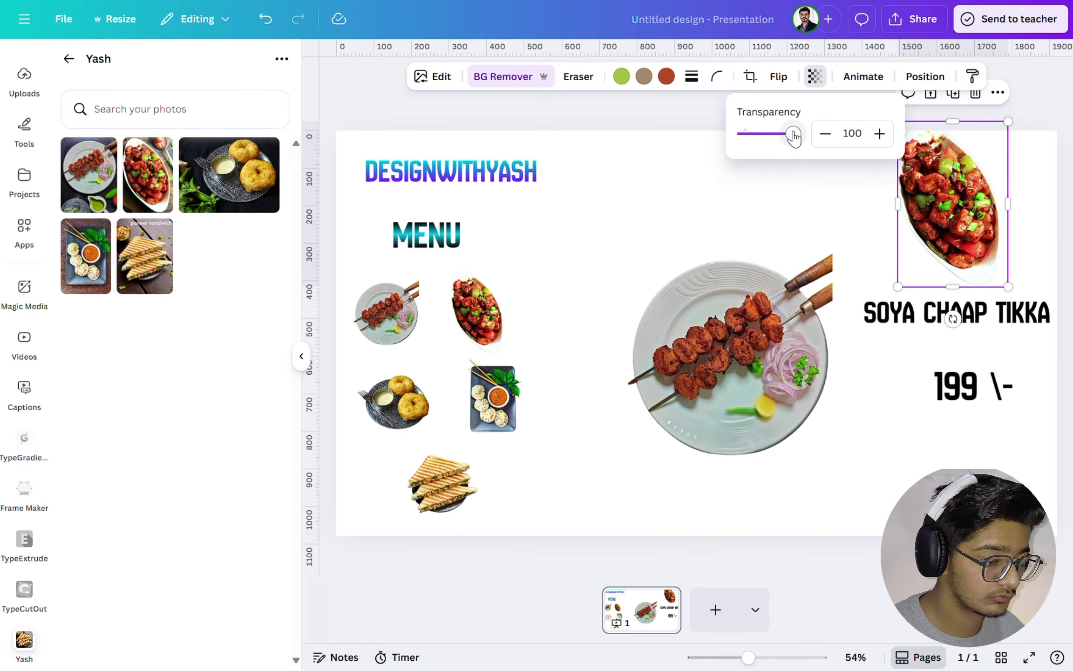
drag(794, 136, 763, 139)
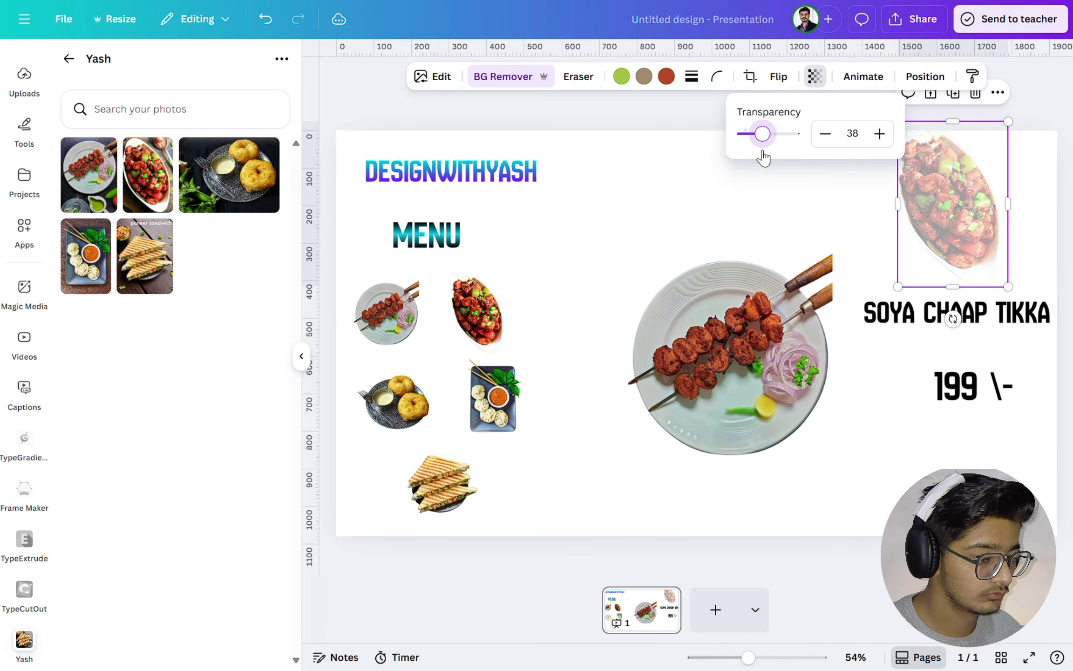
click(812, 182)
drag(933, 194, 947, 202)
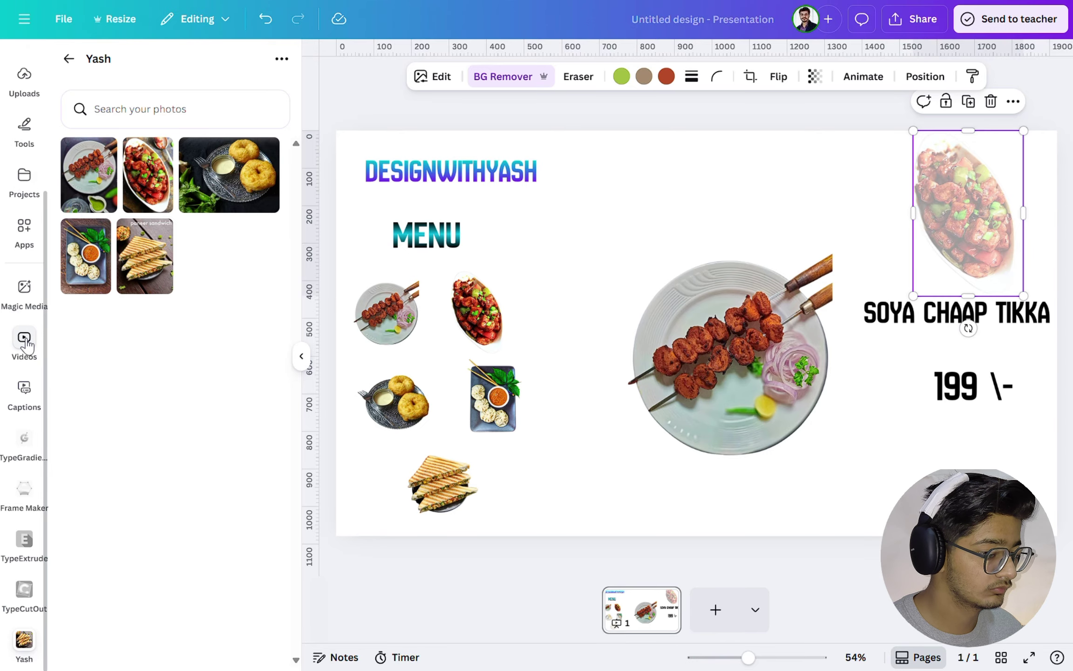
Search the elements library for "blue" and look through the results.
scroll(27, 344, up, 5)
click(25, 119)
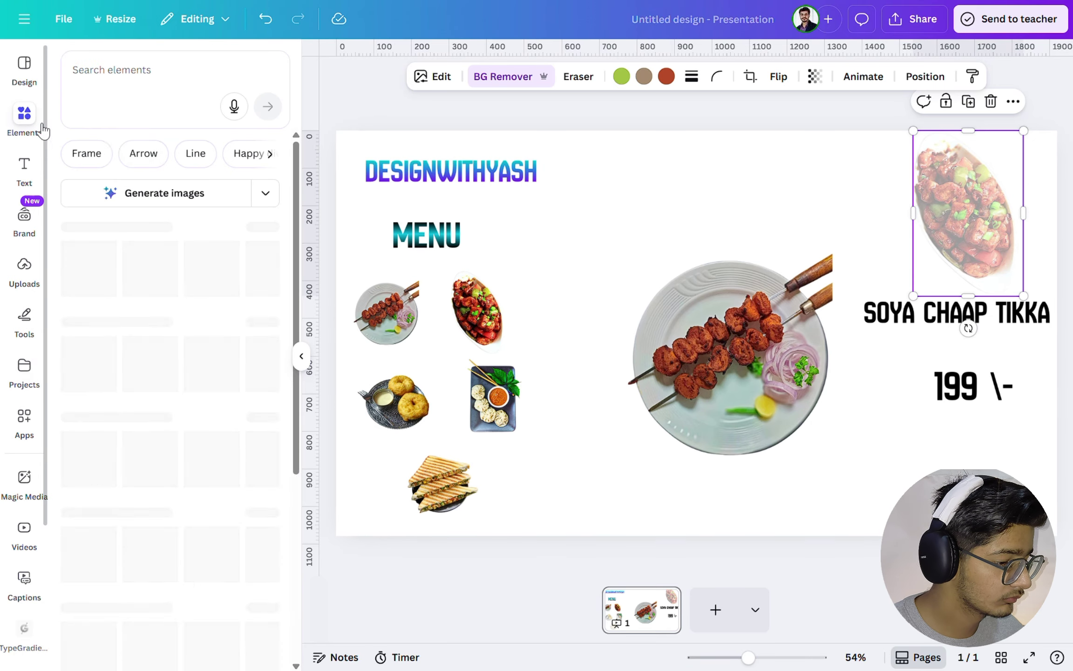
click(113, 74)
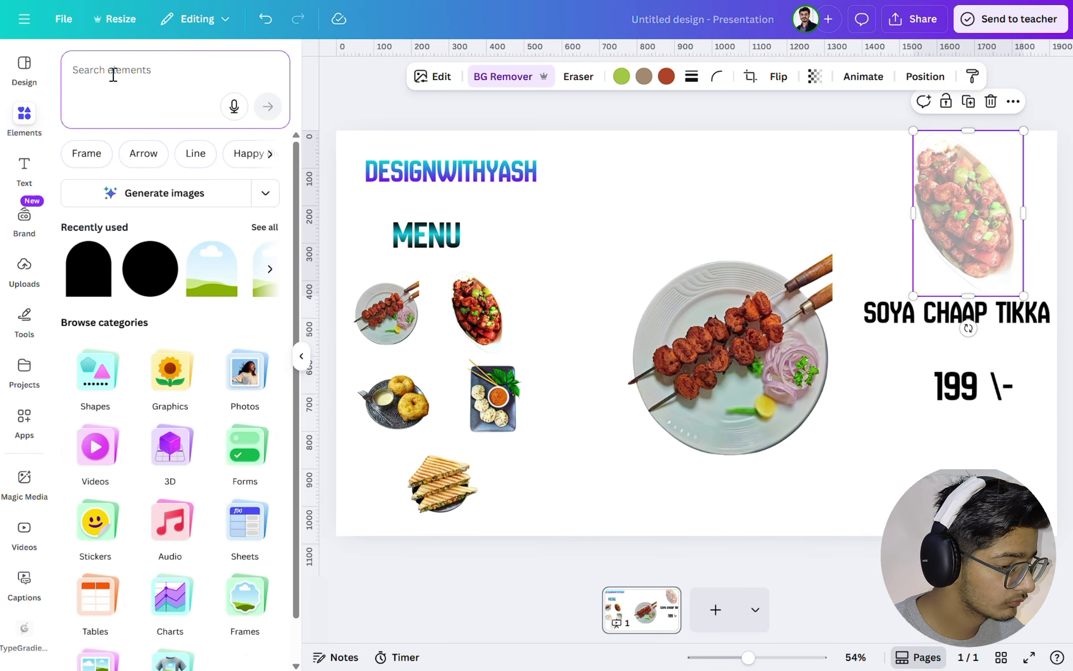
text(blue)
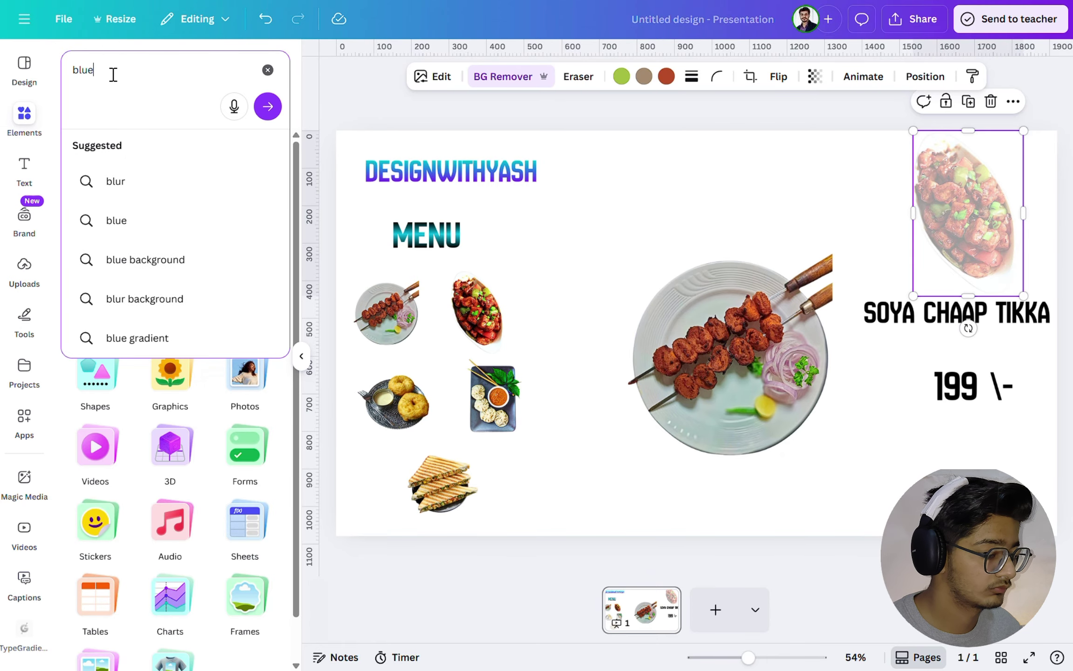
click(267, 106)
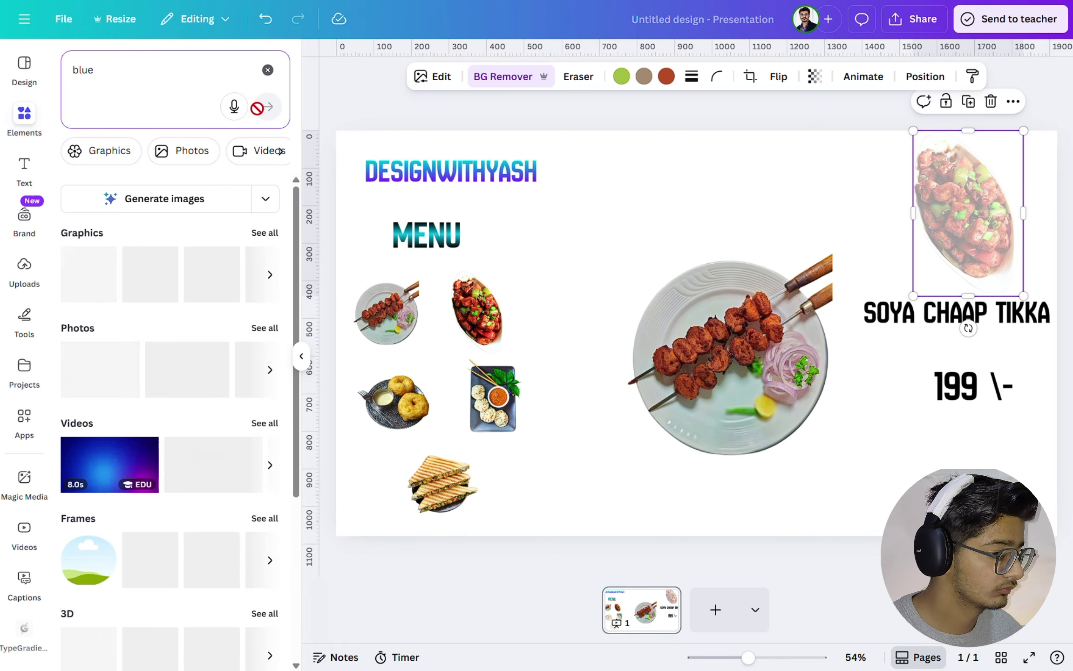
scroll(209, 373, down, 5)
scroll(208, 373, up, 5)
Find "blue circle" graphics, add the soft blurred blue circle, and place it between the headings and the large plate.
click(116, 77)
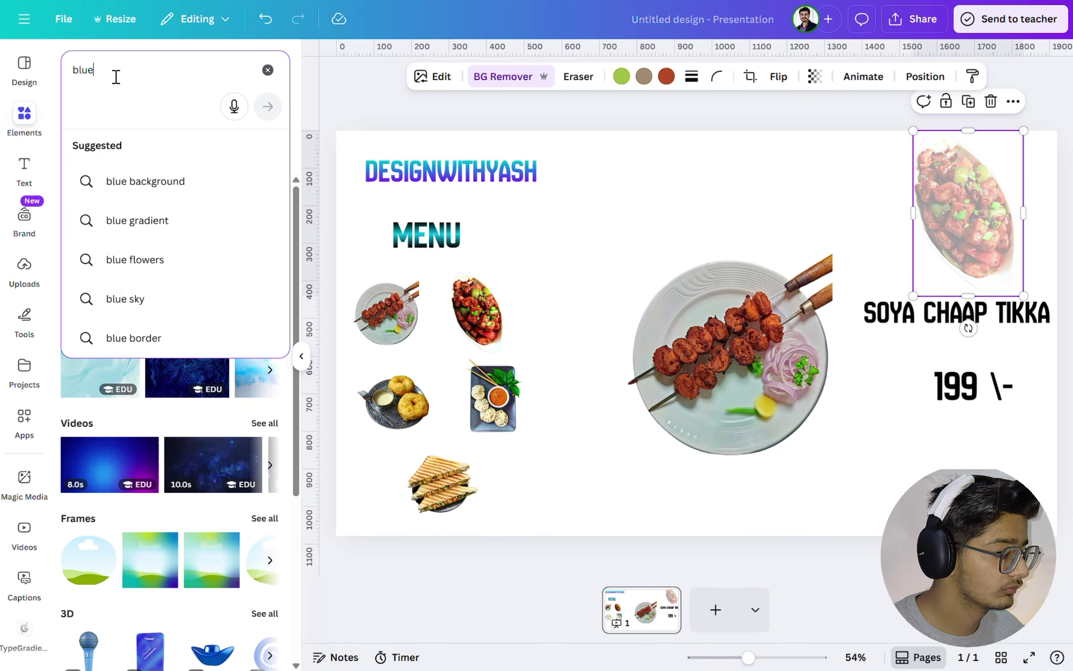
text(c)
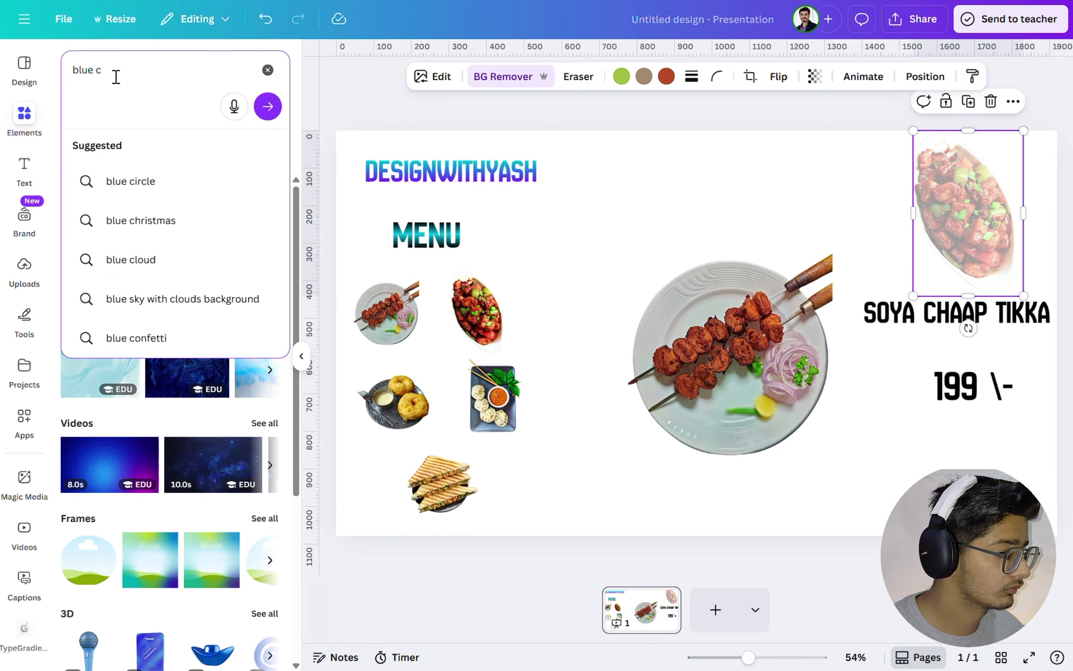
click(132, 182)
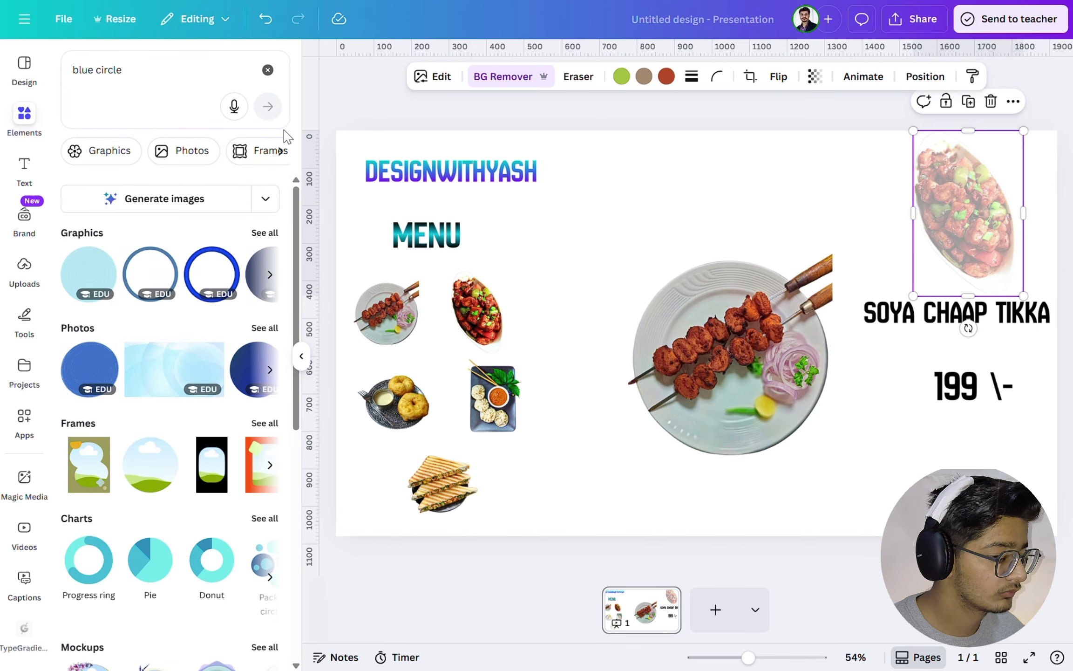
click(265, 233)
scroll(207, 321, down, 5)
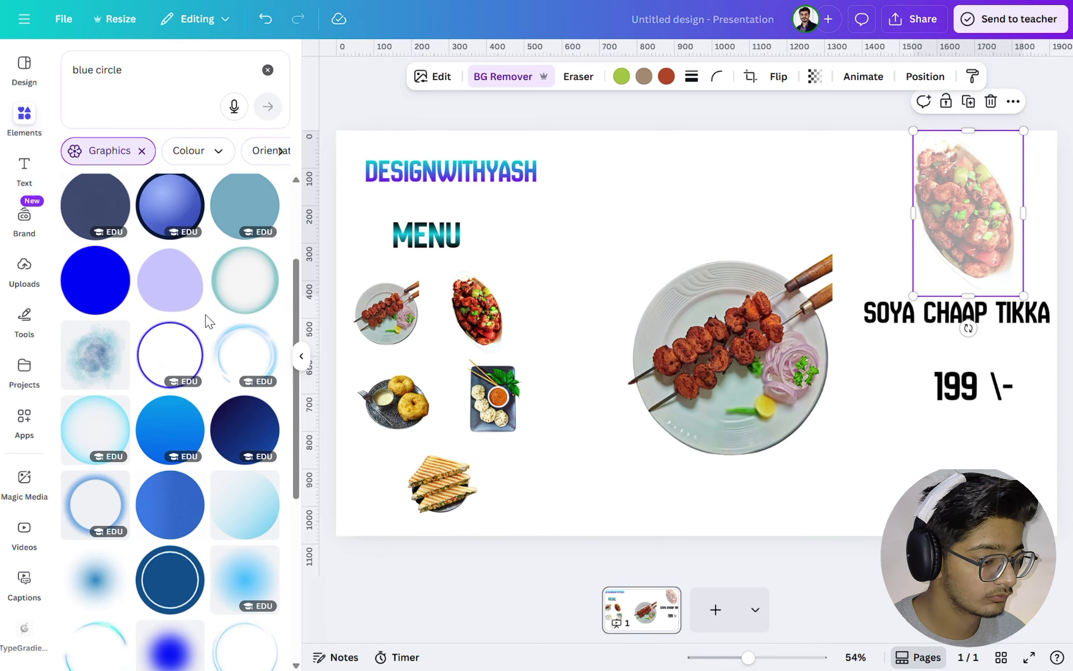
scroll(207, 321, down, 4)
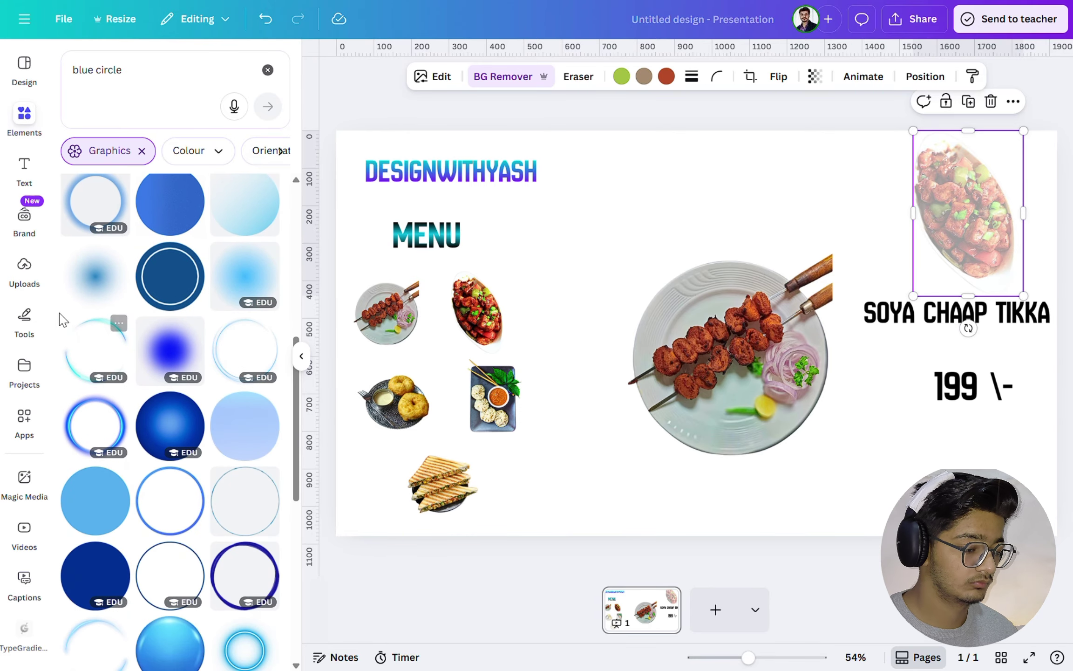
click(96, 276)
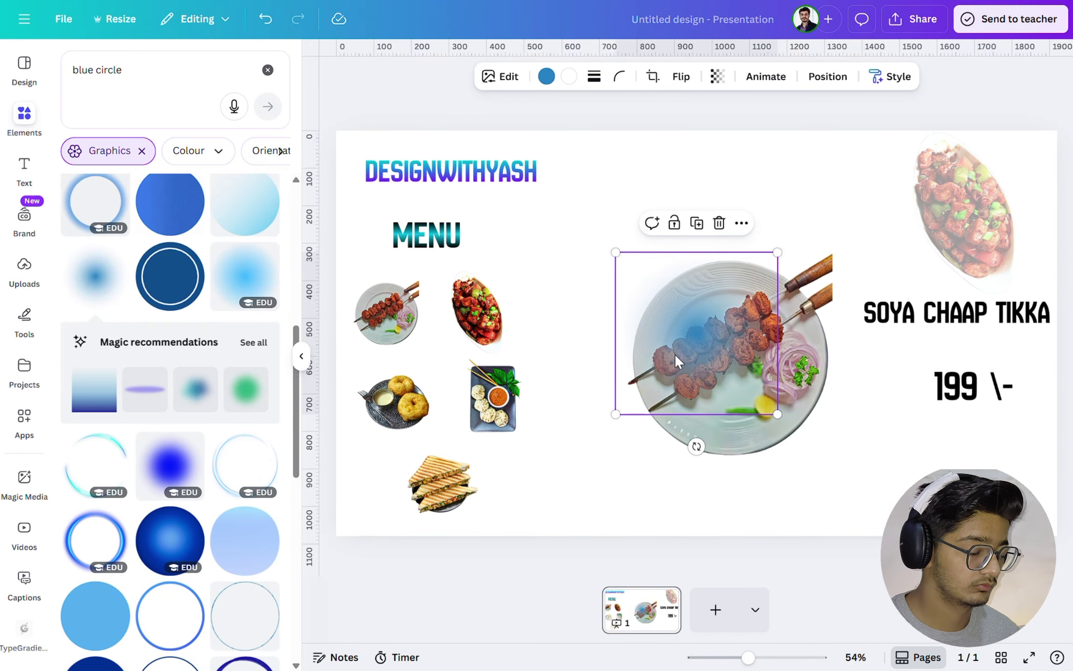
drag(674, 354, 605, 280)
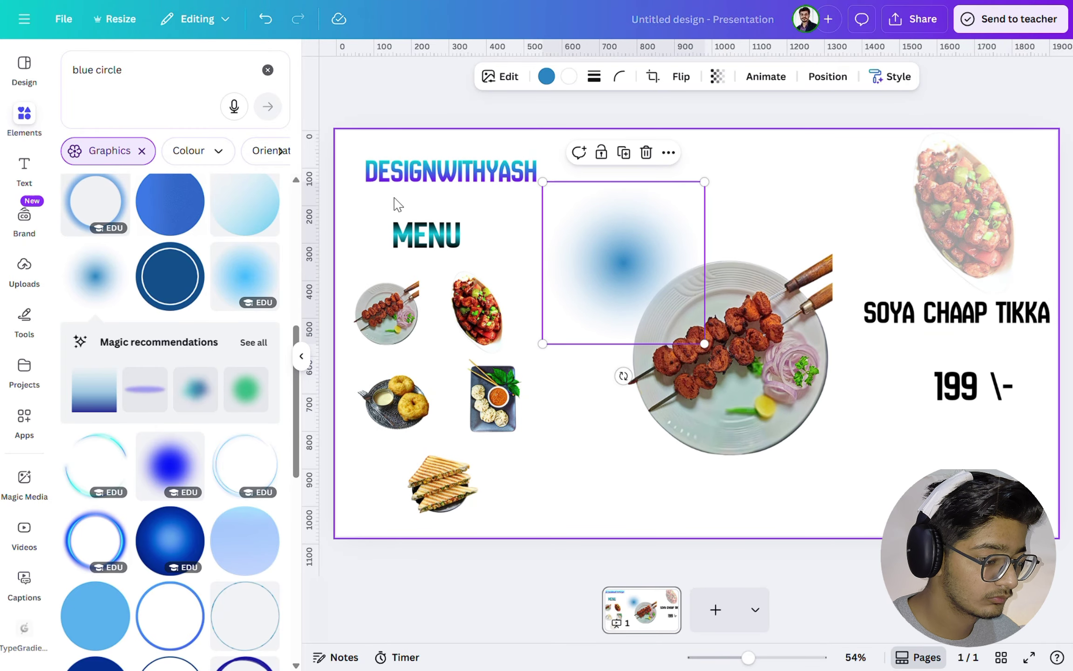
click(96, 71)
key(BackSpace)
key(BackSpace)
key(BackSpace)
key(BackSpace)
key(BackSpace)
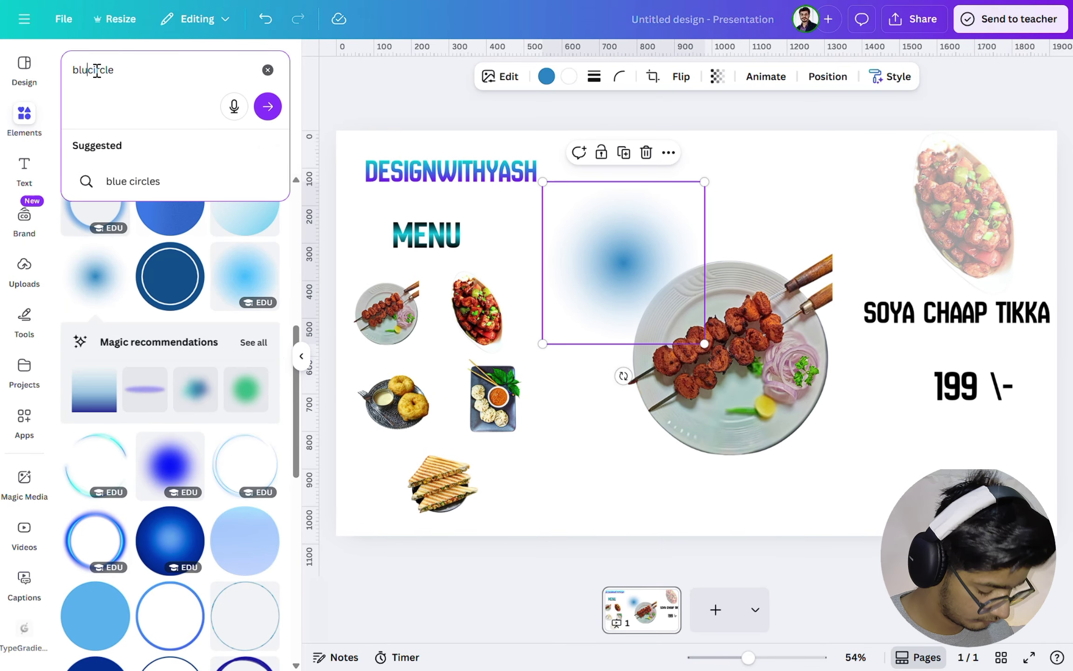
text(orn)
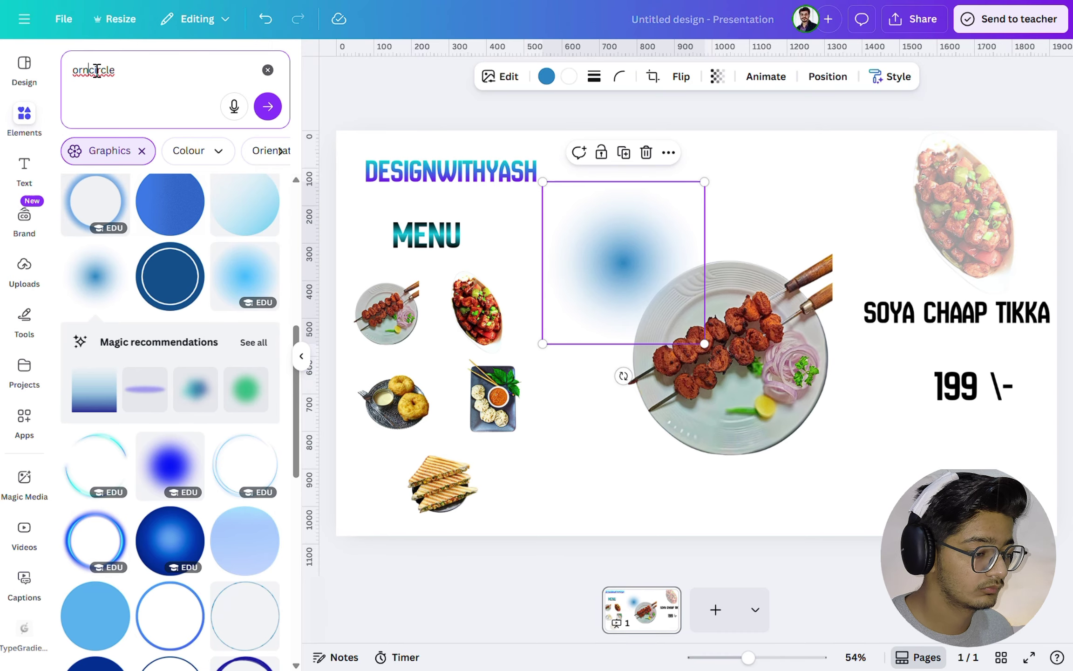
key(BackSpace)
key(BackSpace)
key(BackSpace)
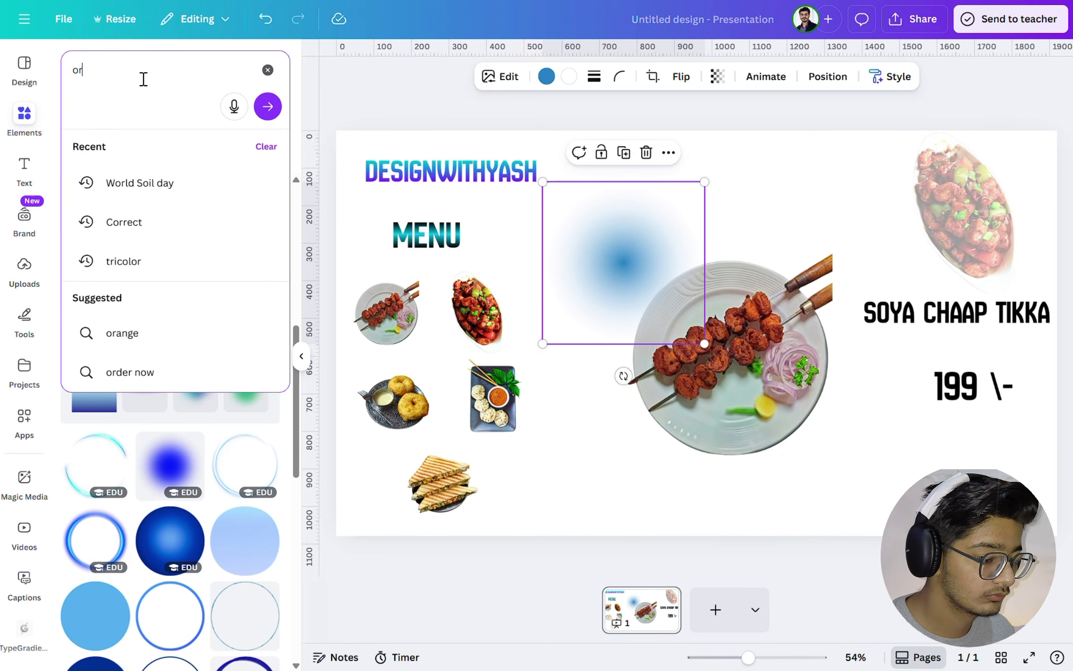
text(ange cr)
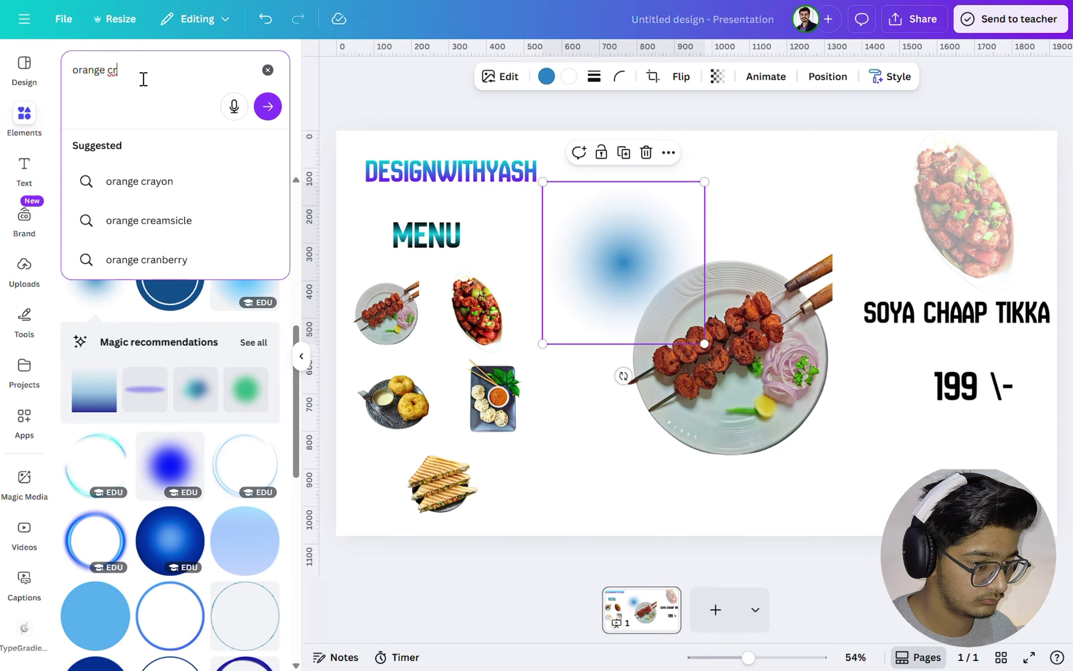
click(268, 69)
Duplicate the blurred blue circle three times and spread the four circles around the large skewer plate.
click(624, 152)
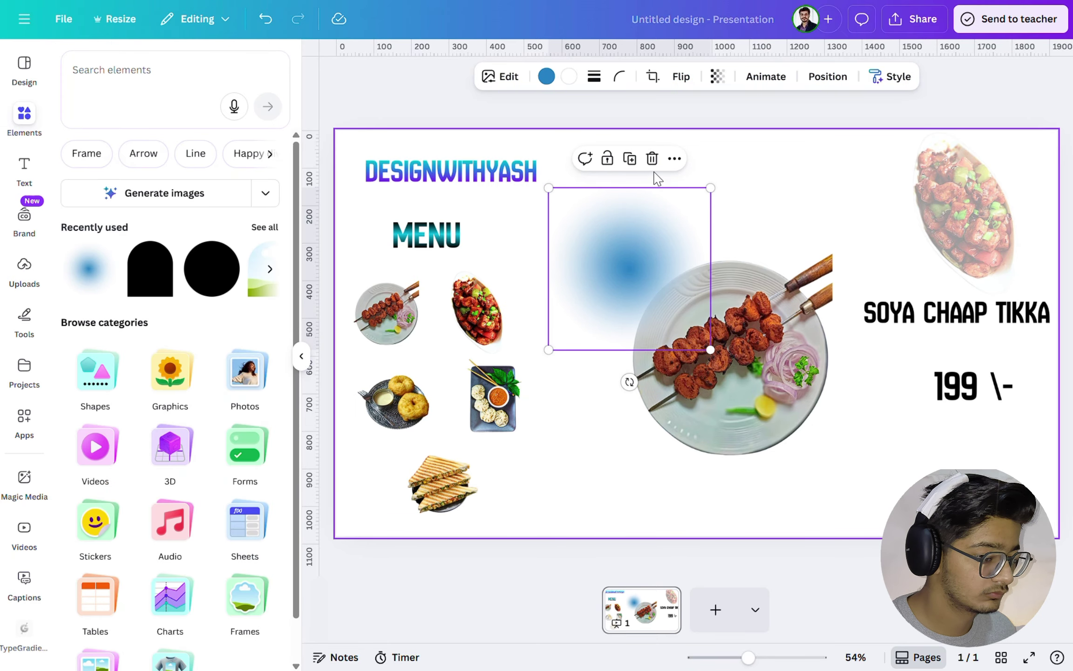
drag(629, 281, 614, 412)
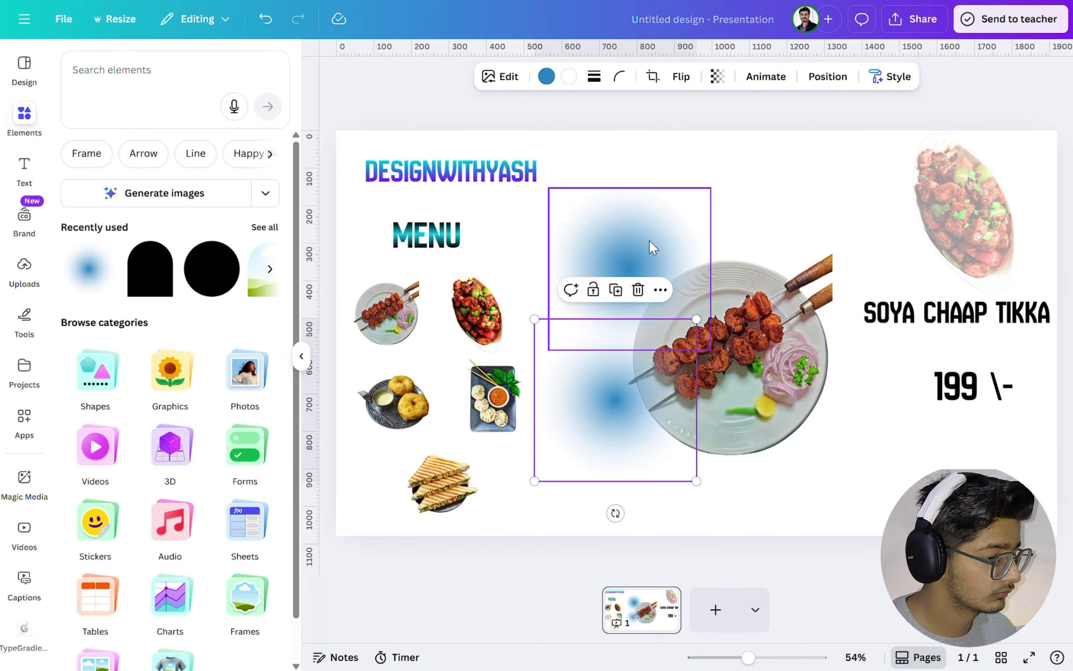
drag(652, 247, 827, 227)
drag(616, 412, 880, 455)
click(615, 324)
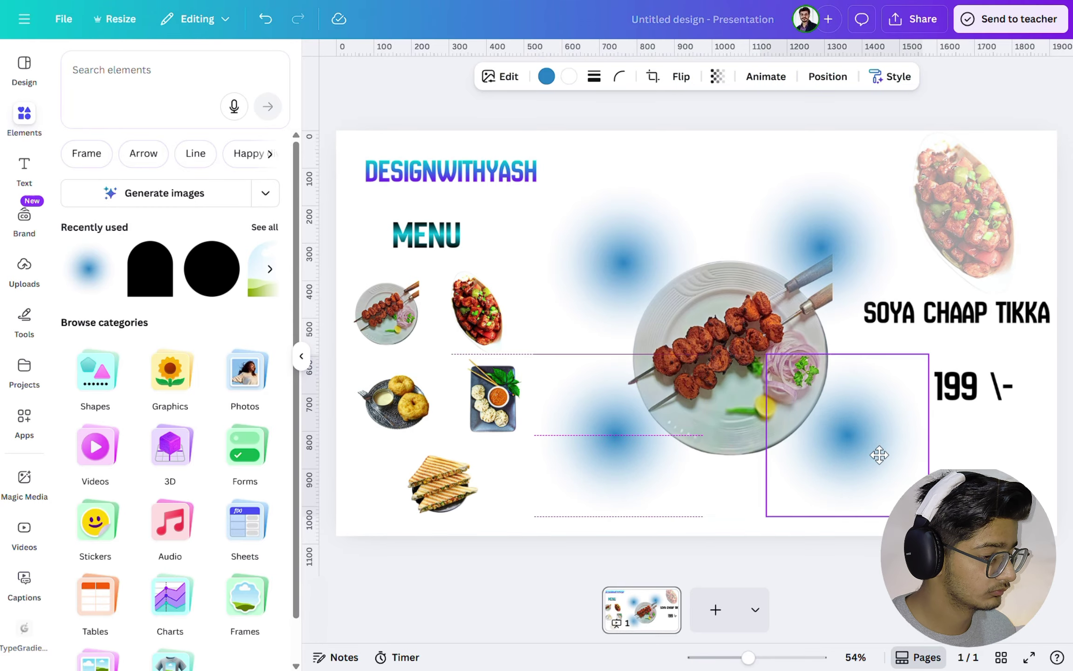
Try light mint and grey as the colour of the blurred circle at the plate's upper left.
click(645, 210)
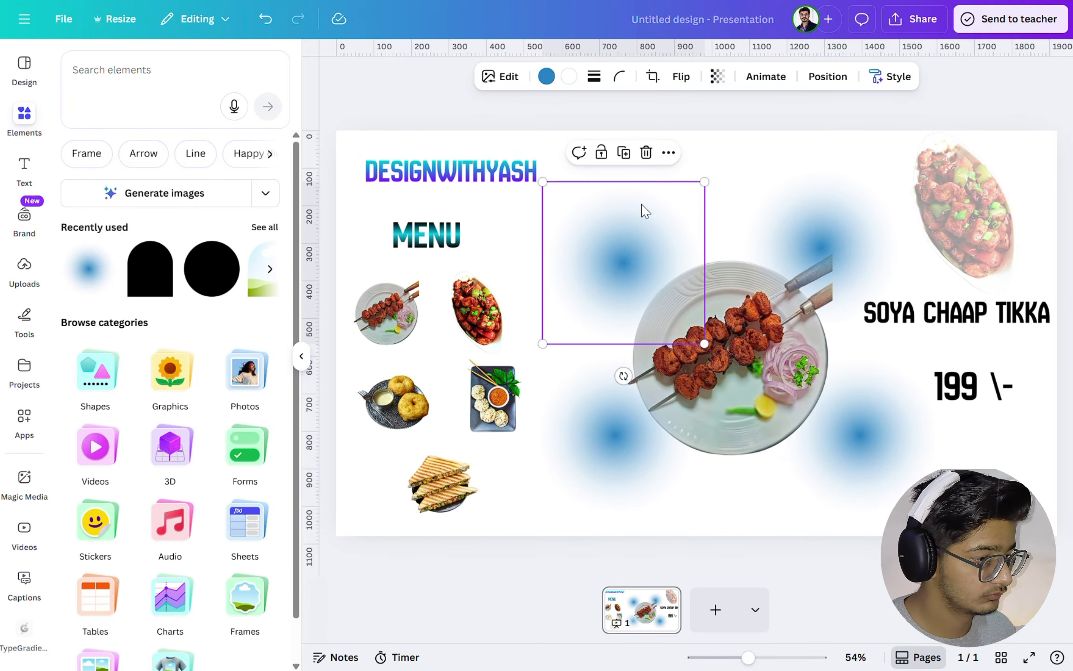
click(546, 76)
click(175, 256)
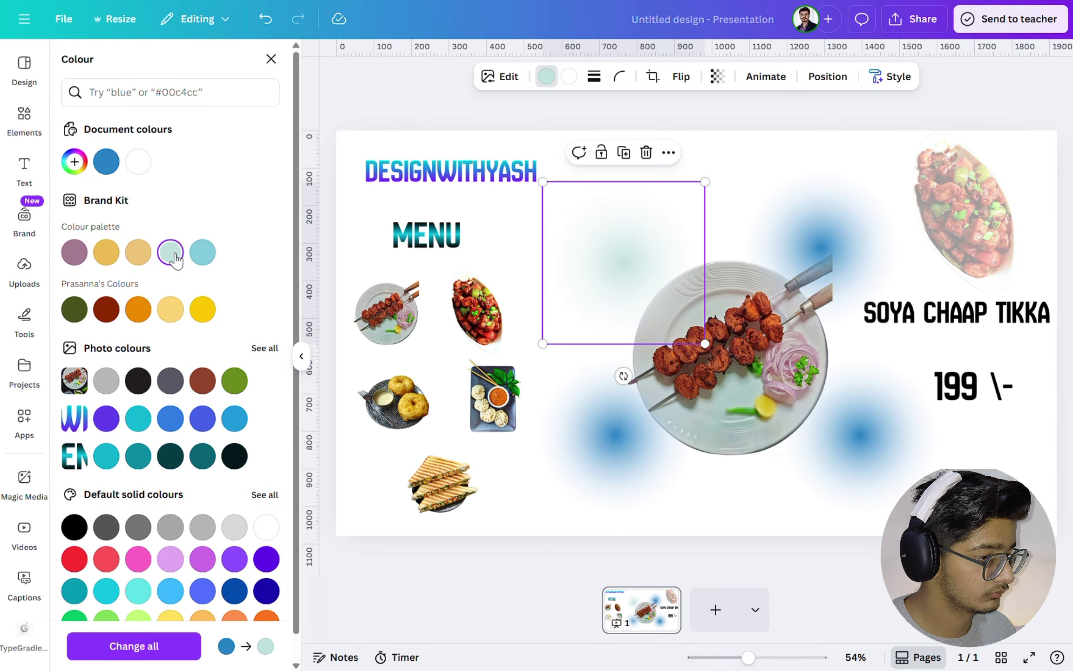
click(106, 381)
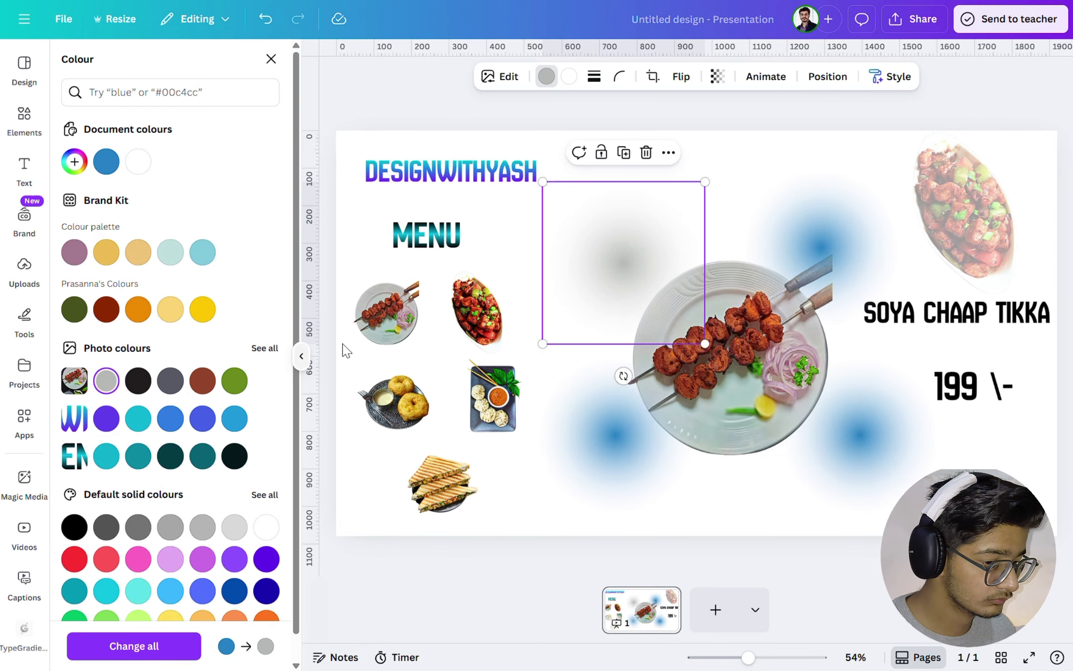
Recolour the blurred circle at the plate's lower left orange and the one at its upper left purple.
click(609, 403)
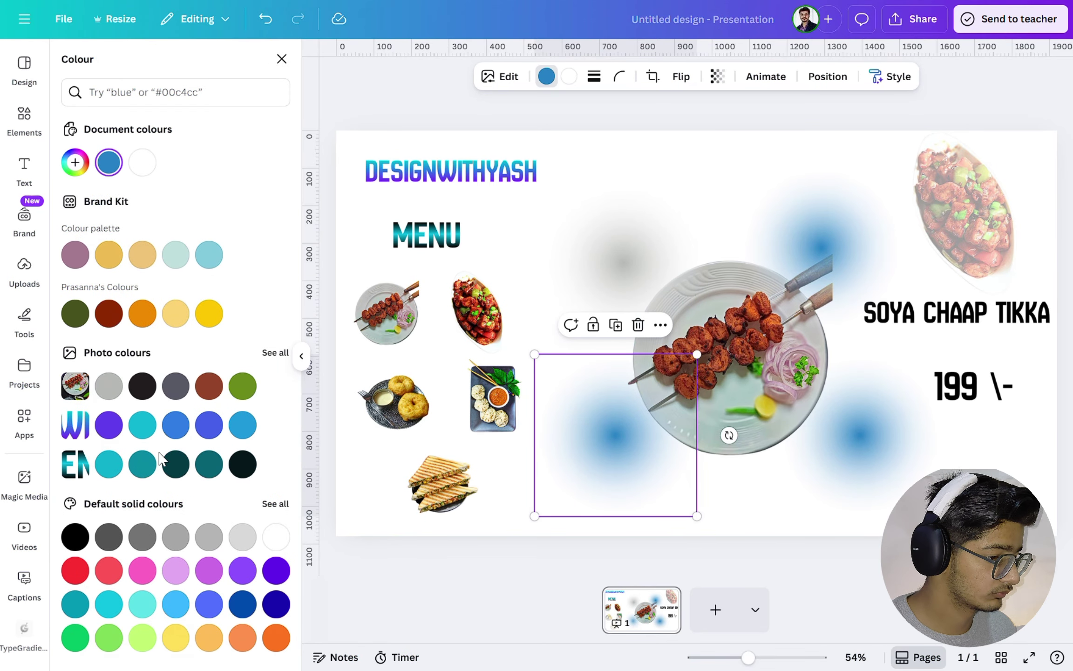
click(256, 633)
click(607, 302)
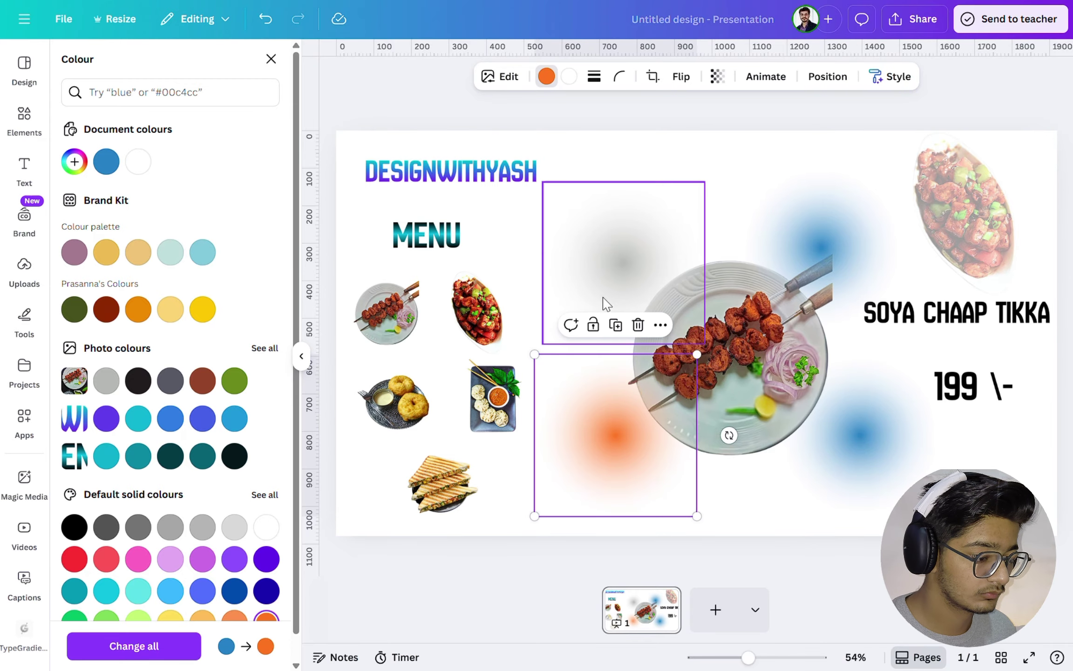
click(242, 571)
Recolour the blurred circle at the plate's upper right pink and the one at its lower right red.
click(821, 247)
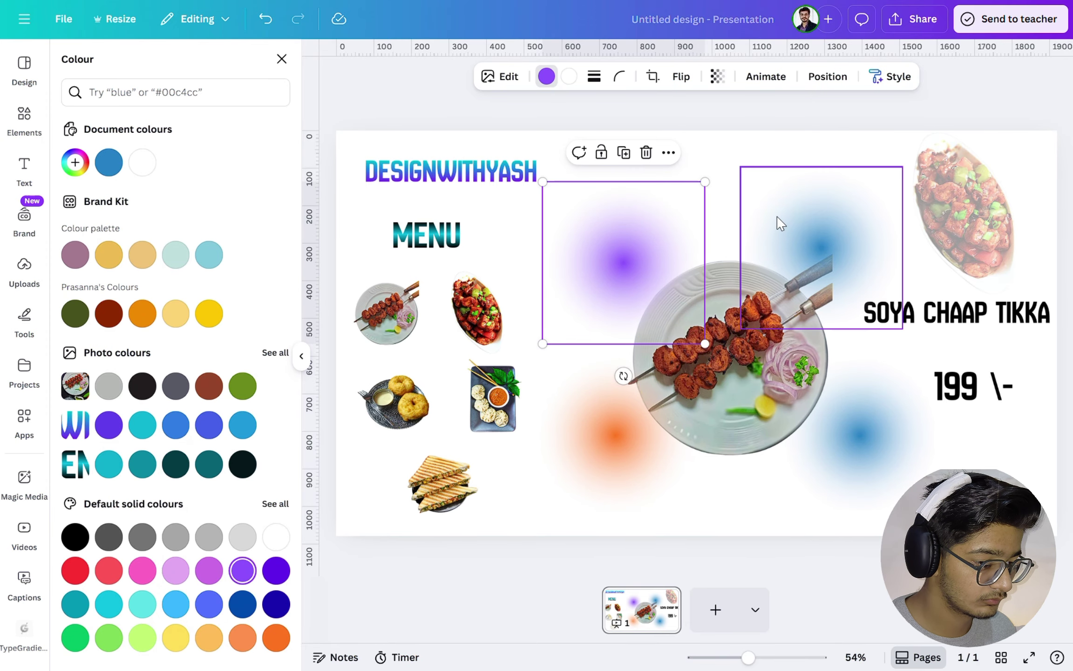
click(108, 603)
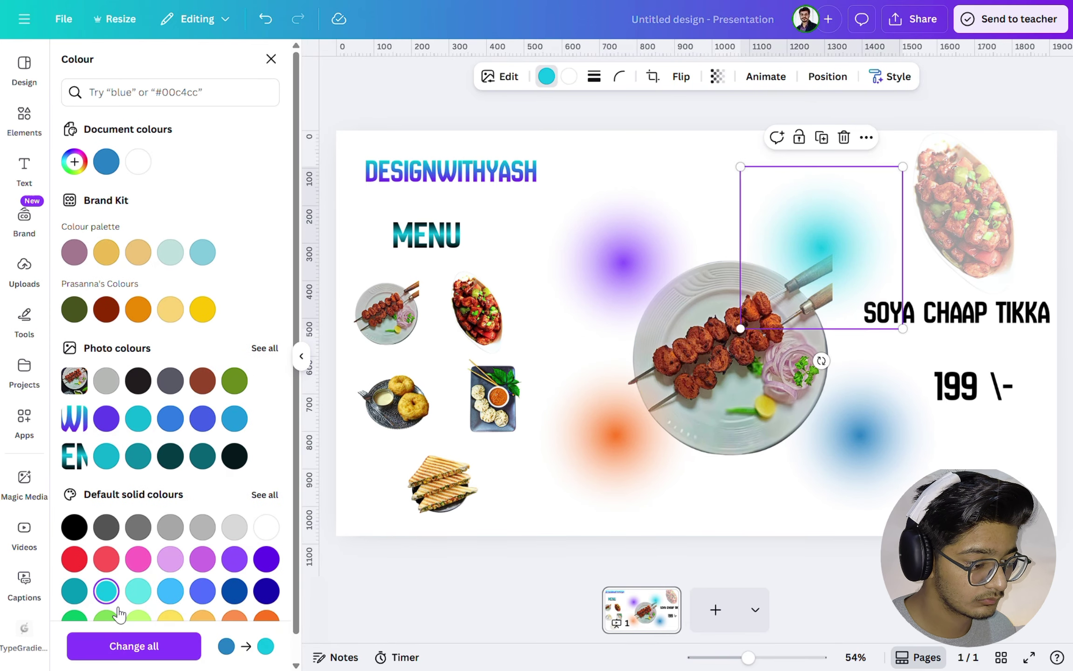
click(138, 558)
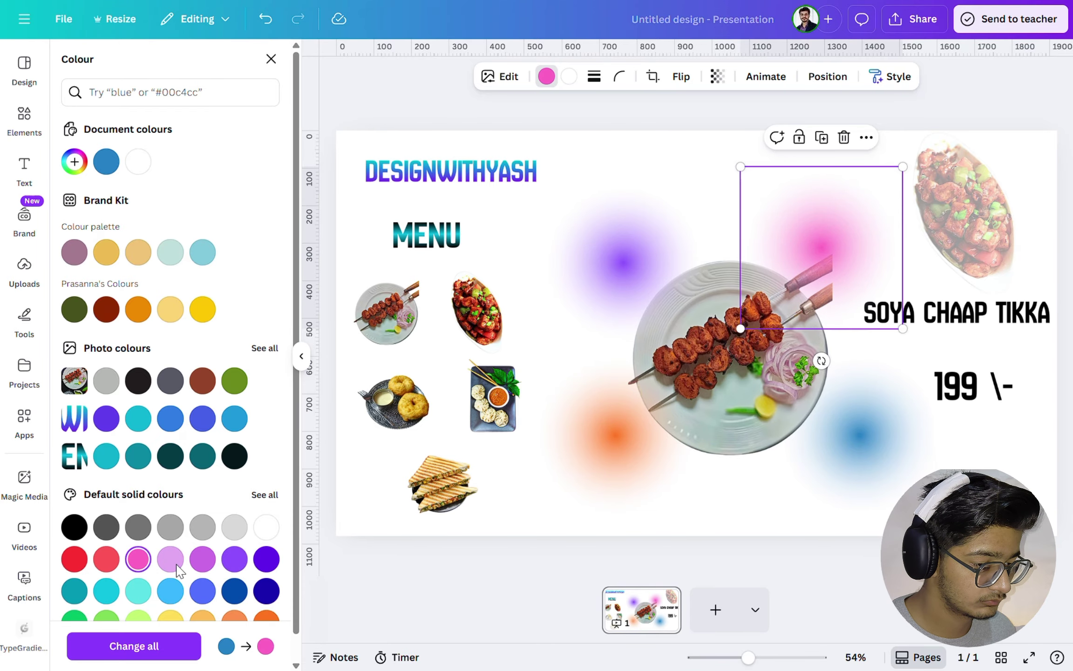
click(829, 451)
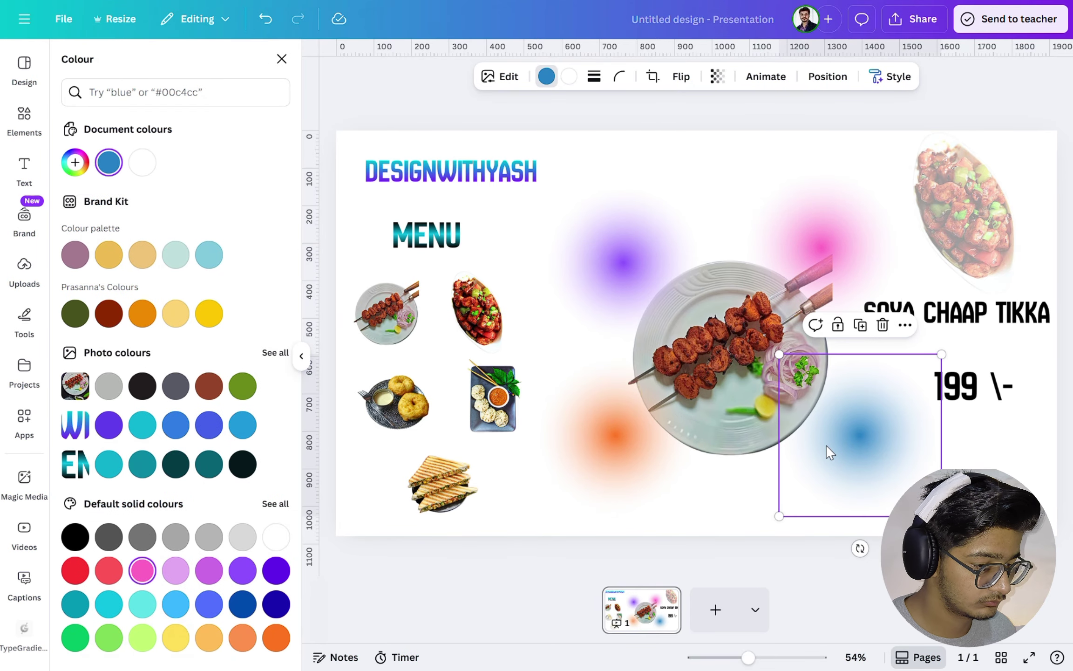
click(75, 570)
Reposition the circles: purple closer to the plate, orange at its lower edge, red beside the price, and pink near the slide's upper edge.
drag(606, 266, 639, 292)
drag(621, 412, 709, 435)
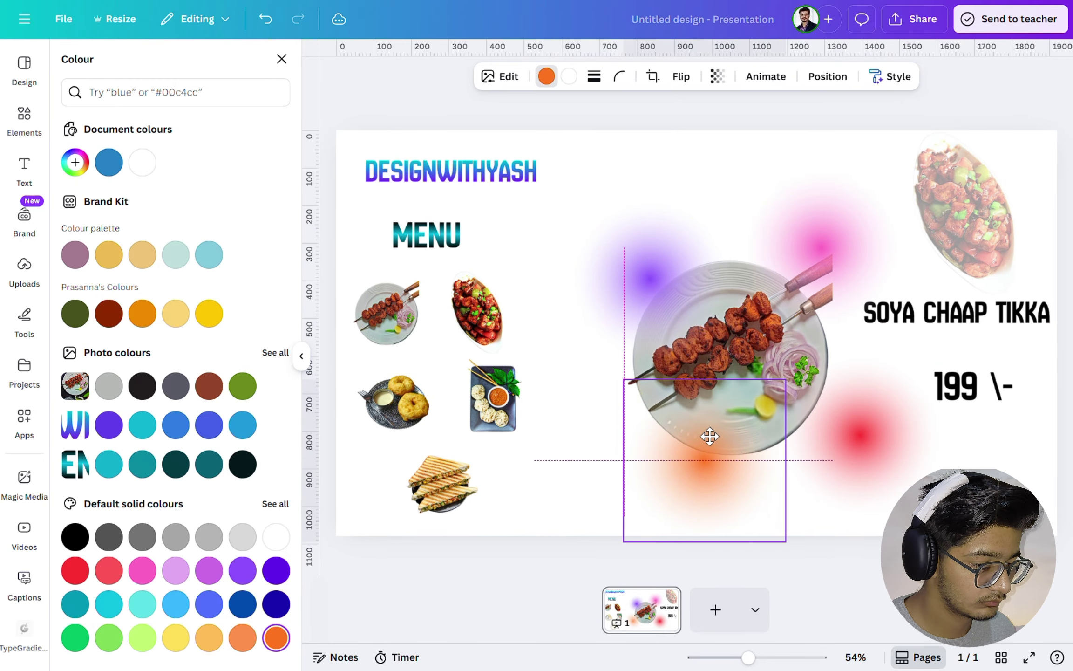
drag(819, 455, 870, 388)
drag(823, 233, 822, 161)
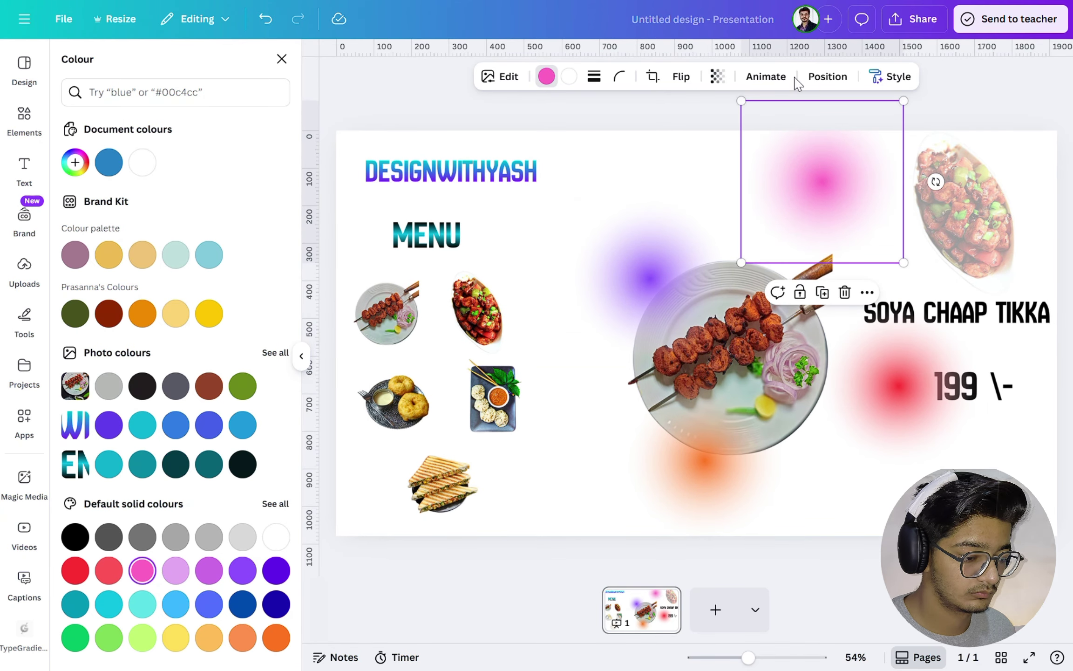
Bring the small skewer plate to the top of the layer order and place the price text directly beneath it.
click(813, 78)
click(237, 93)
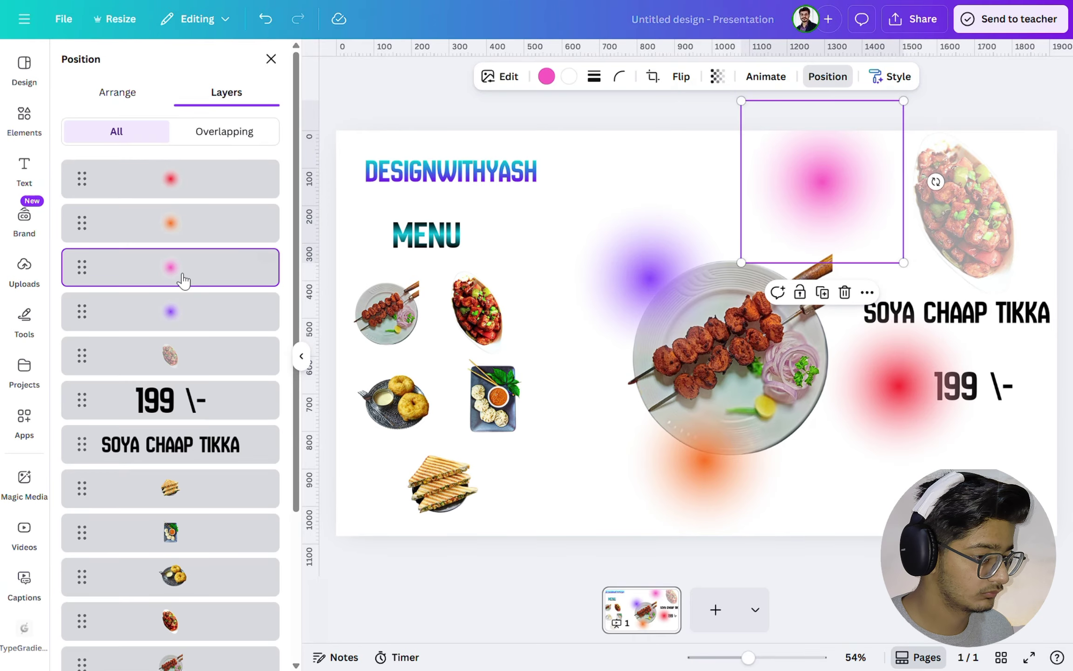
scroll(180, 326, down, 5)
drag(178, 470, 198, 177)
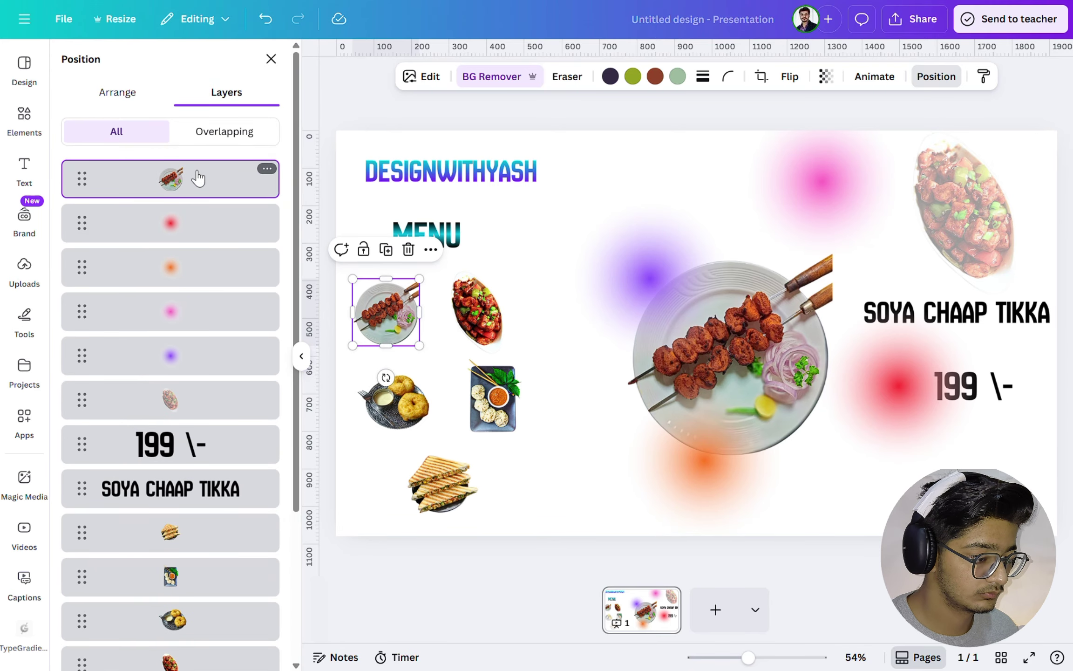
drag(174, 444, 174, 222)
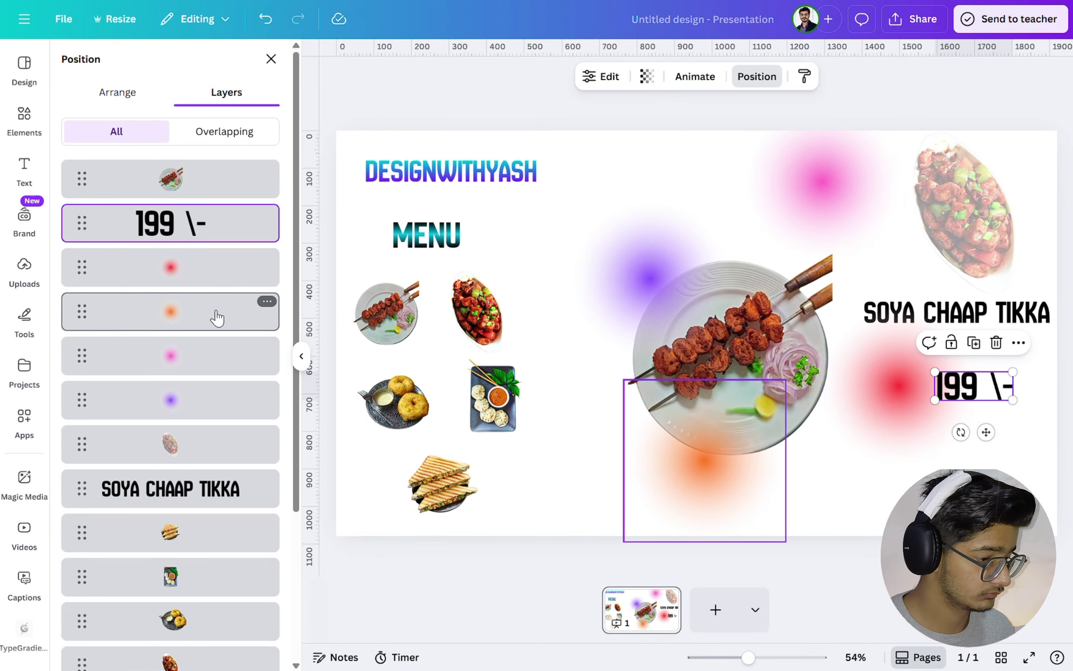
Reorder the layers so the price text is on top, with the small skewer plate directly beneath it above the blurred circles.
drag(217, 318, 211, 196)
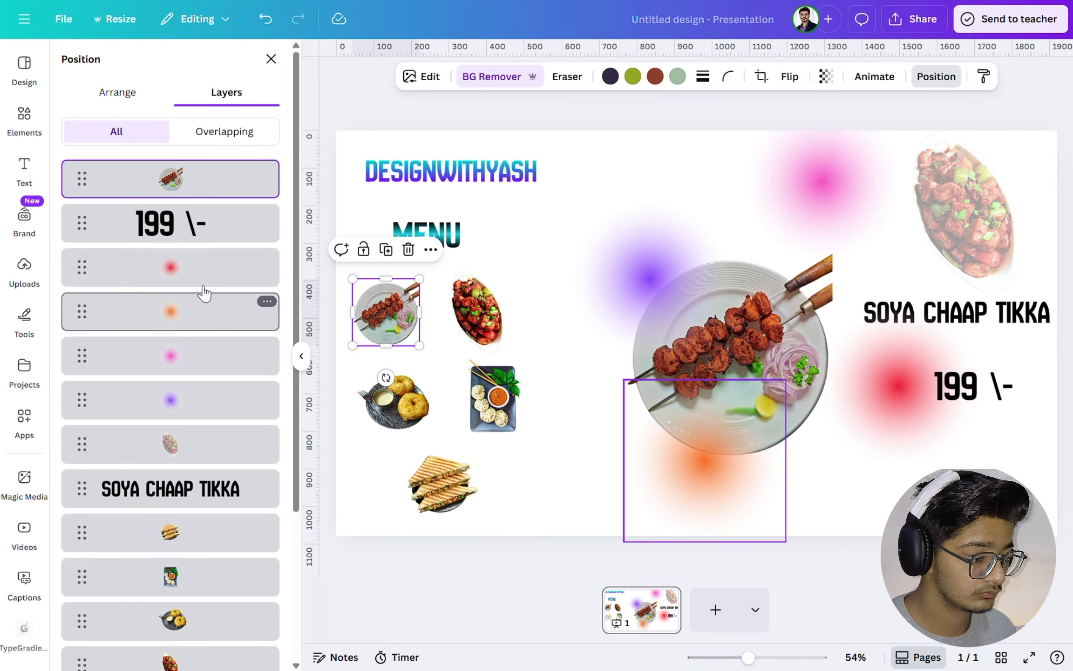
drag(203, 292, 208, 252)
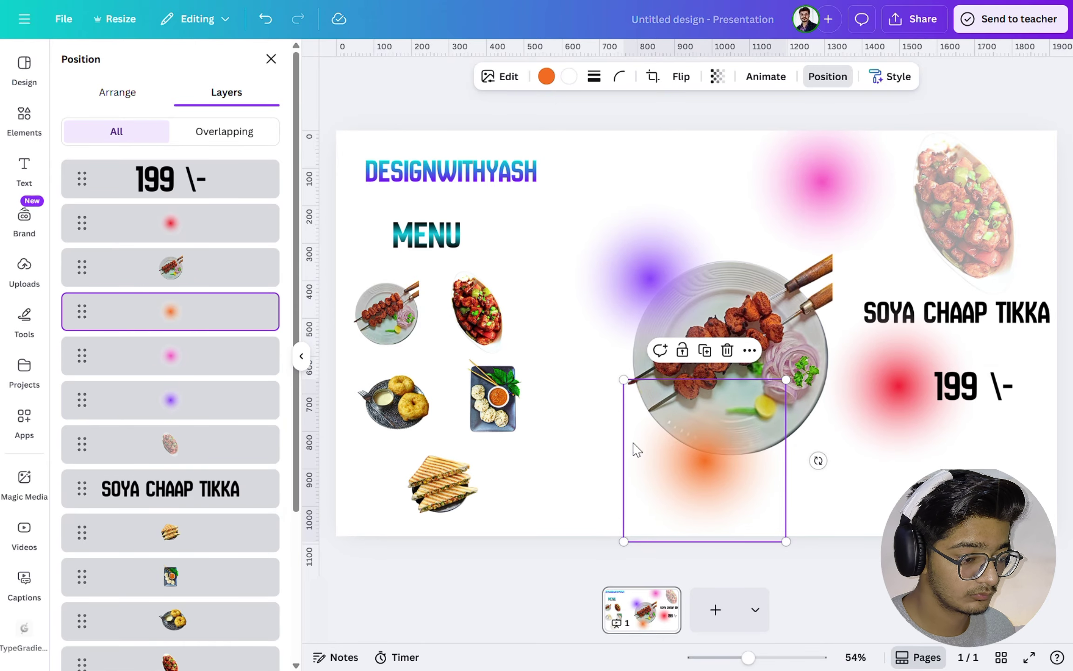
right_click(190, 268)
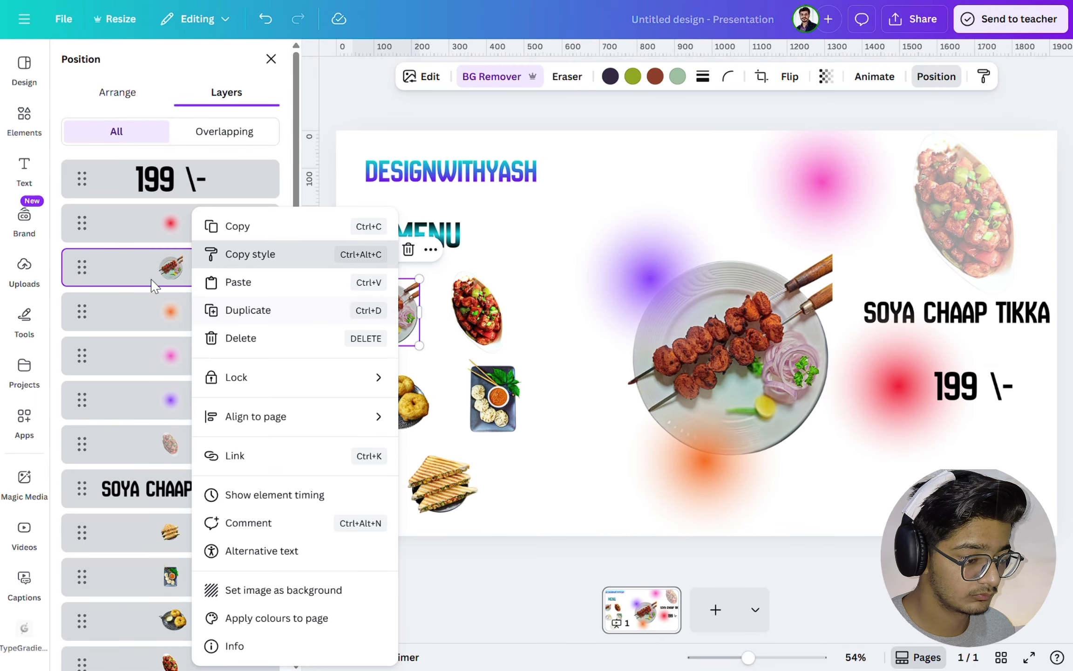
drag(139, 263, 156, 331)
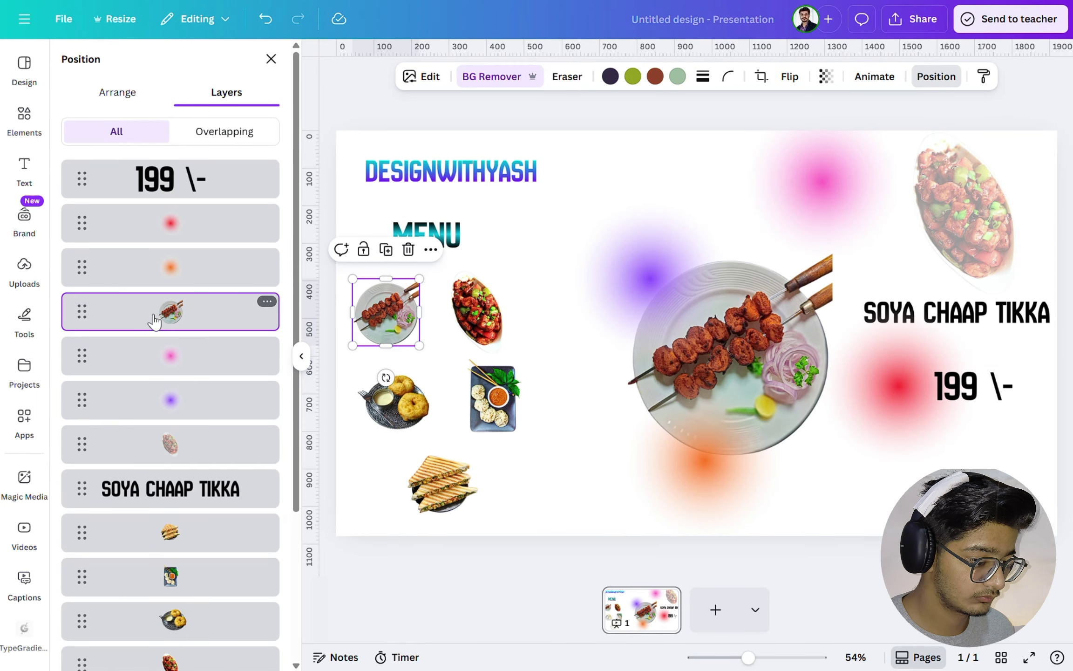
right_click(149, 234)
click(227, 211)
click(201, 179)
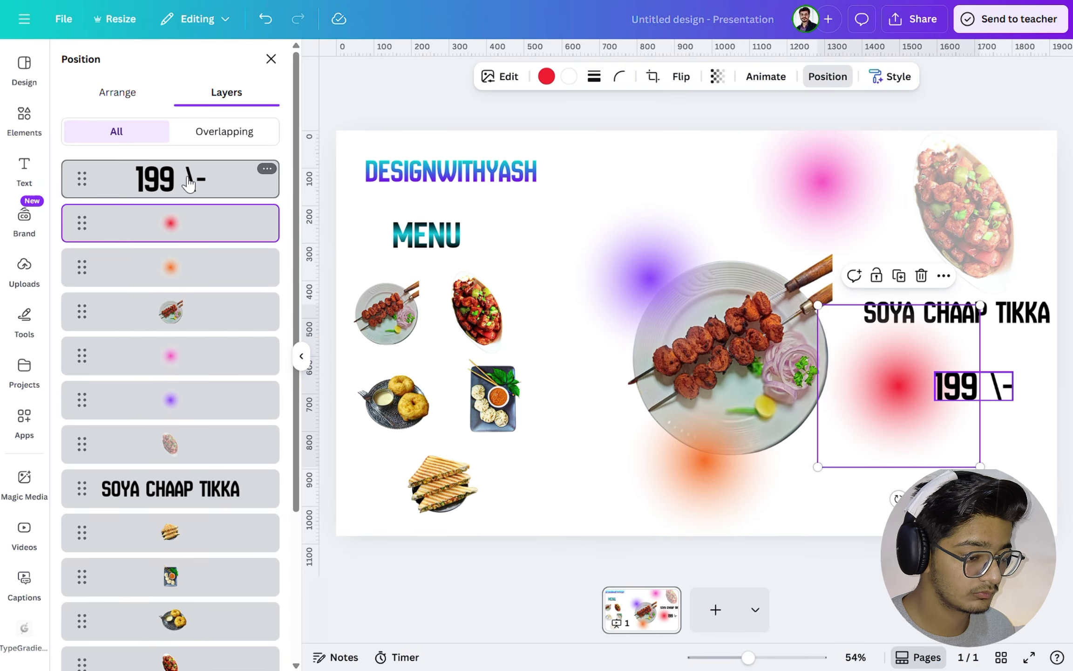
drag(194, 325, 189, 205)
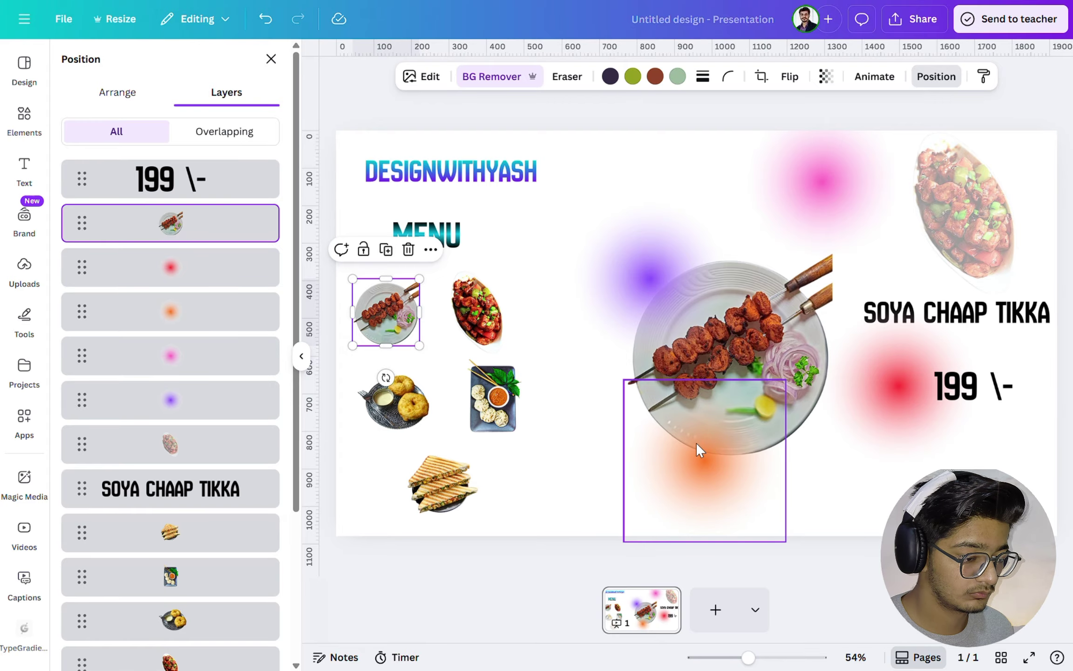
Nudge the orange, purple and pink circles and the sandwich thumbnail, and move the orange circle's layer directly below the price text.
drag(696, 442, 685, 475)
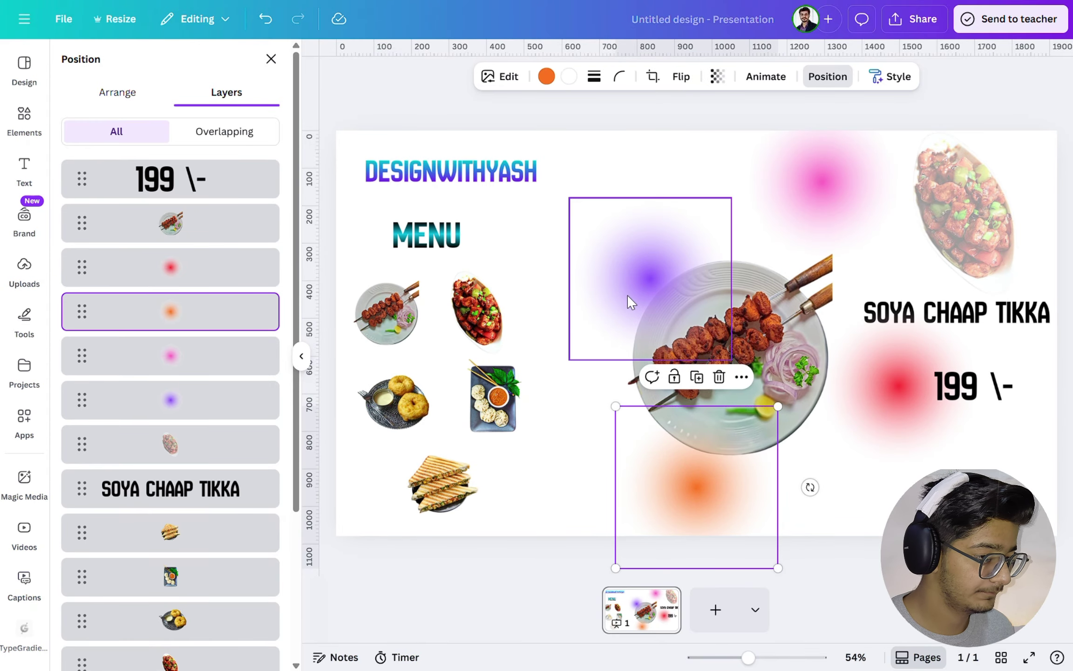
drag(627, 294, 616, 285)
drag(802, 192, 794, 200)
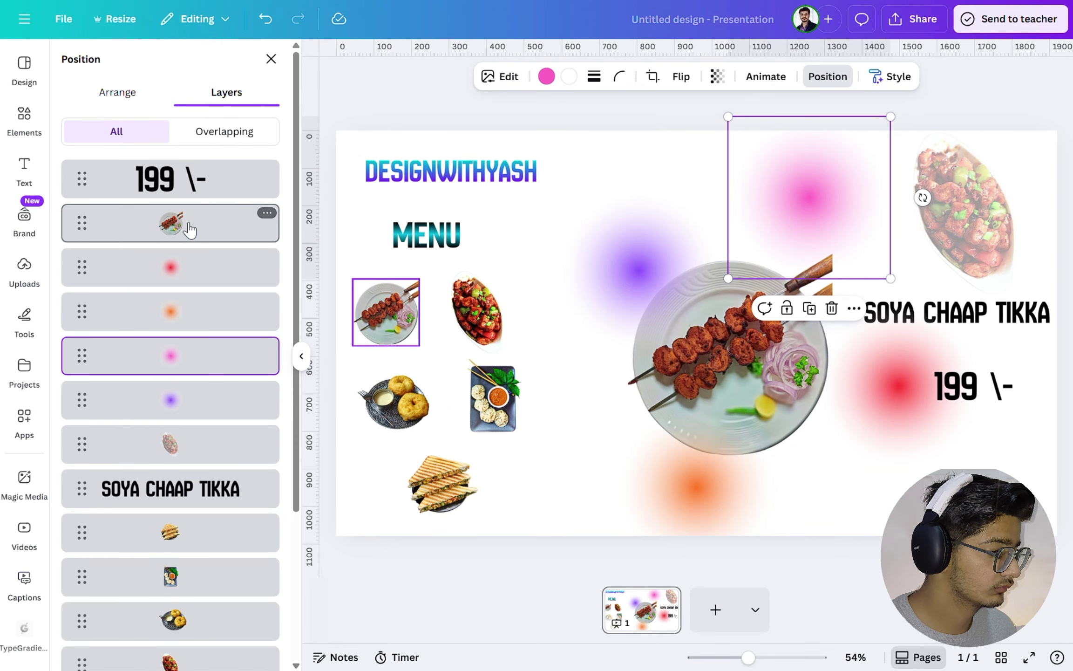
drag(175, 312, 171, 223)
click(446, 488)
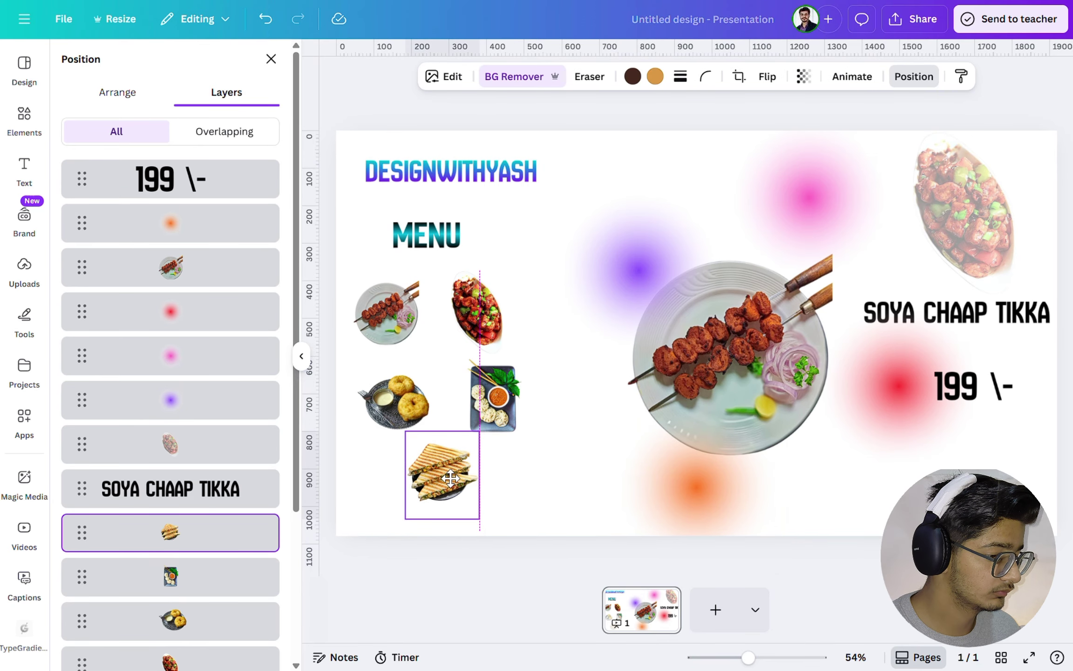
Browse the animations for the large skewer plate and apply Tumble on enter.
click(804, 295)
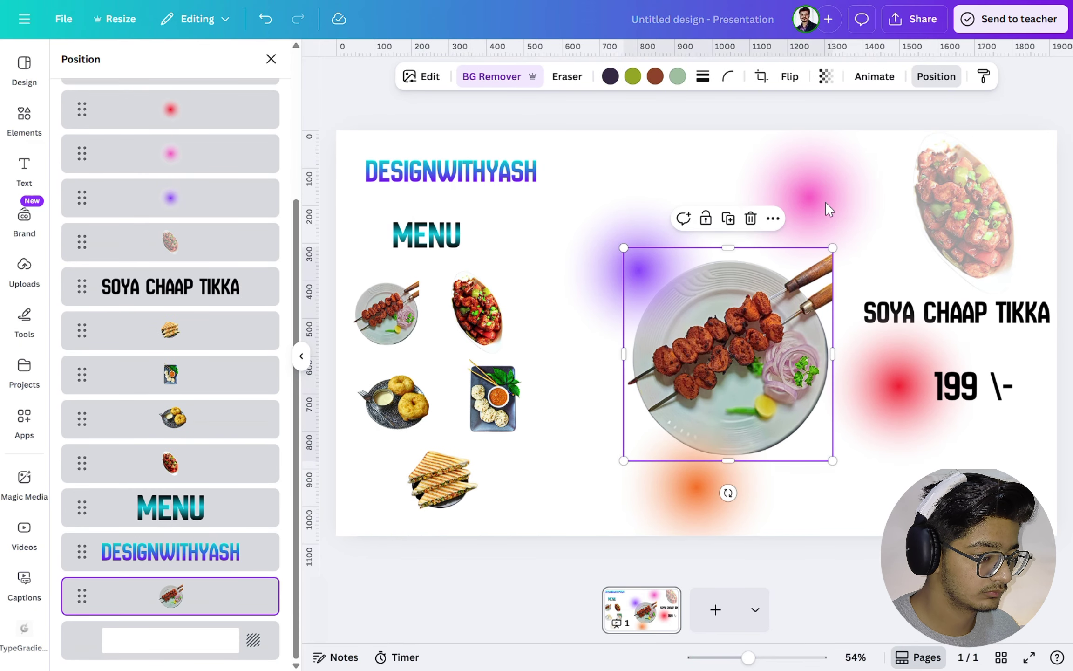
click(874, 77)
scroll(145, 512, down, 5)
scroll(139, 524, down, 3)
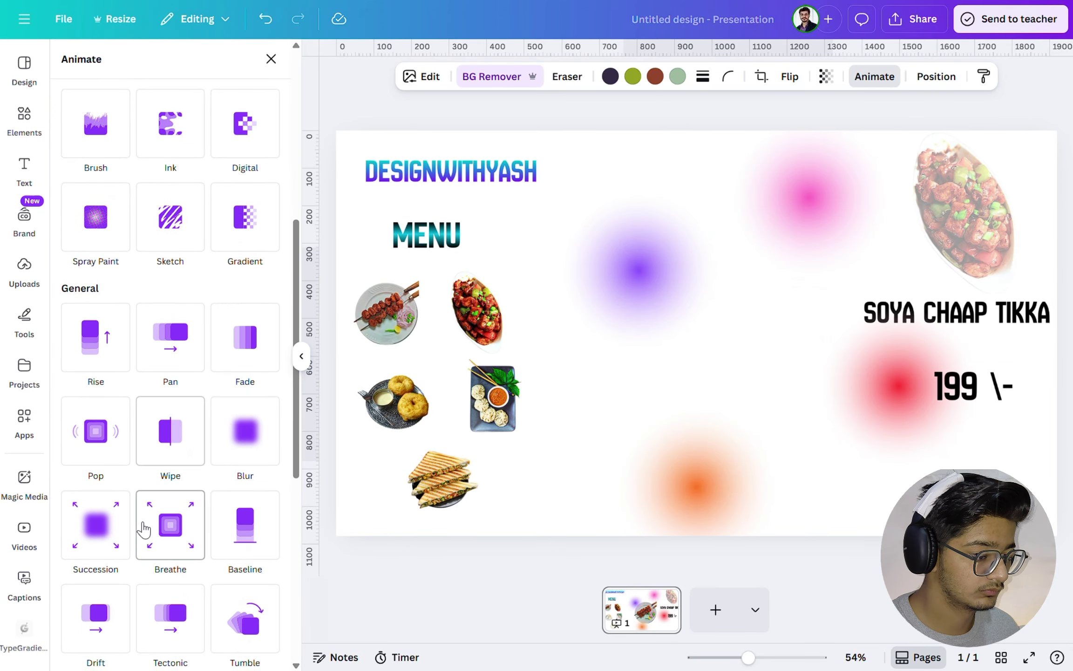
scroll(228, 419, down, 2)
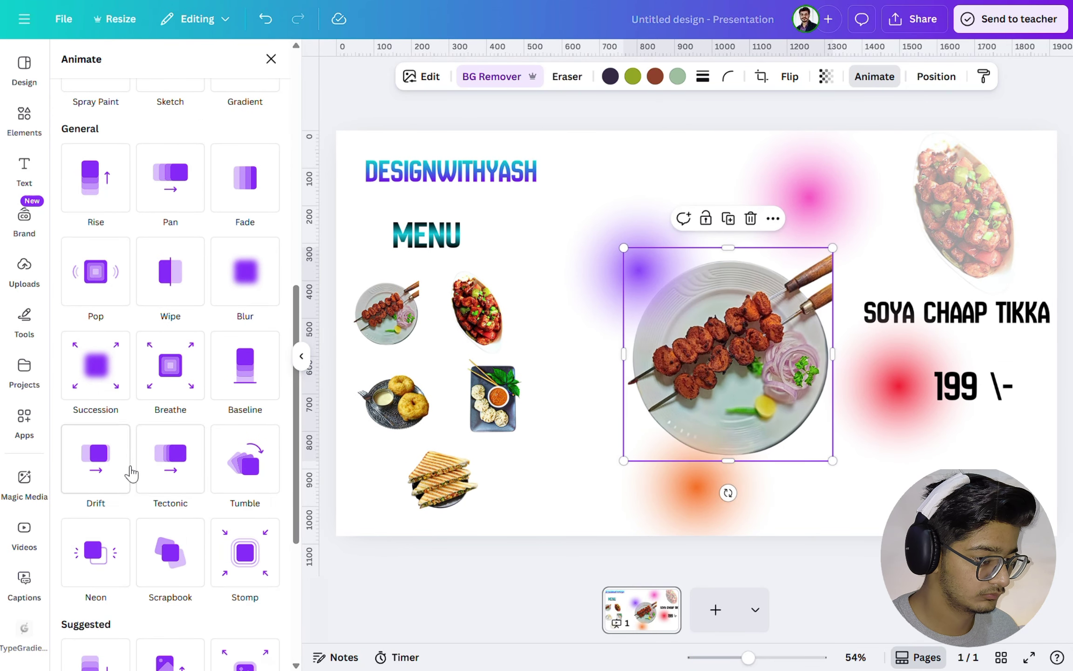
click(245, 461)
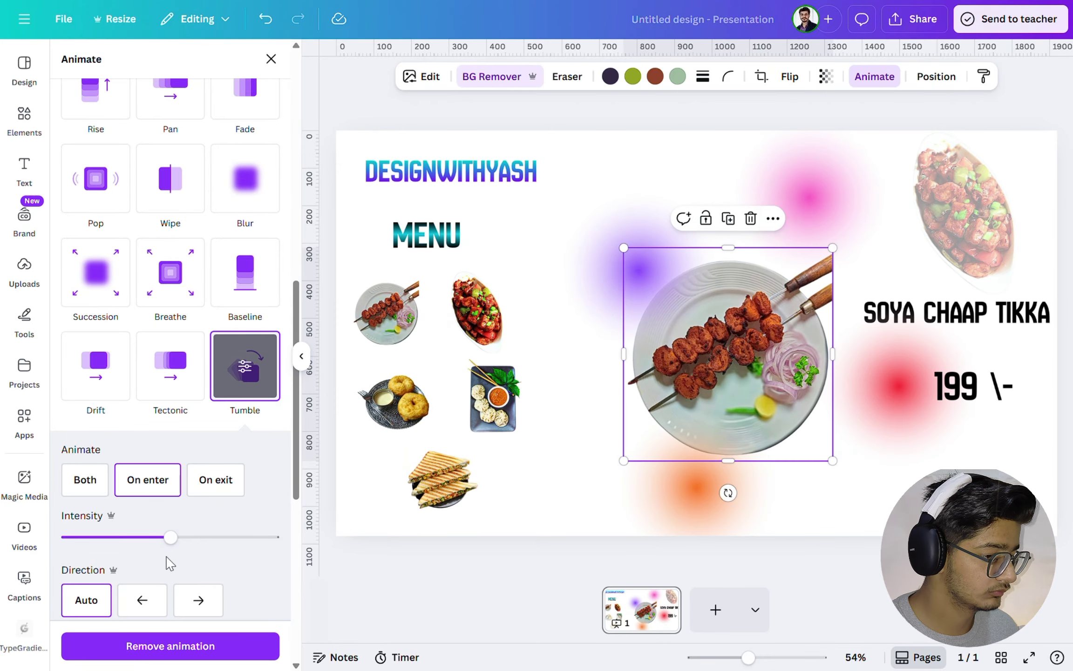
scroll(173, 389, down, 5)
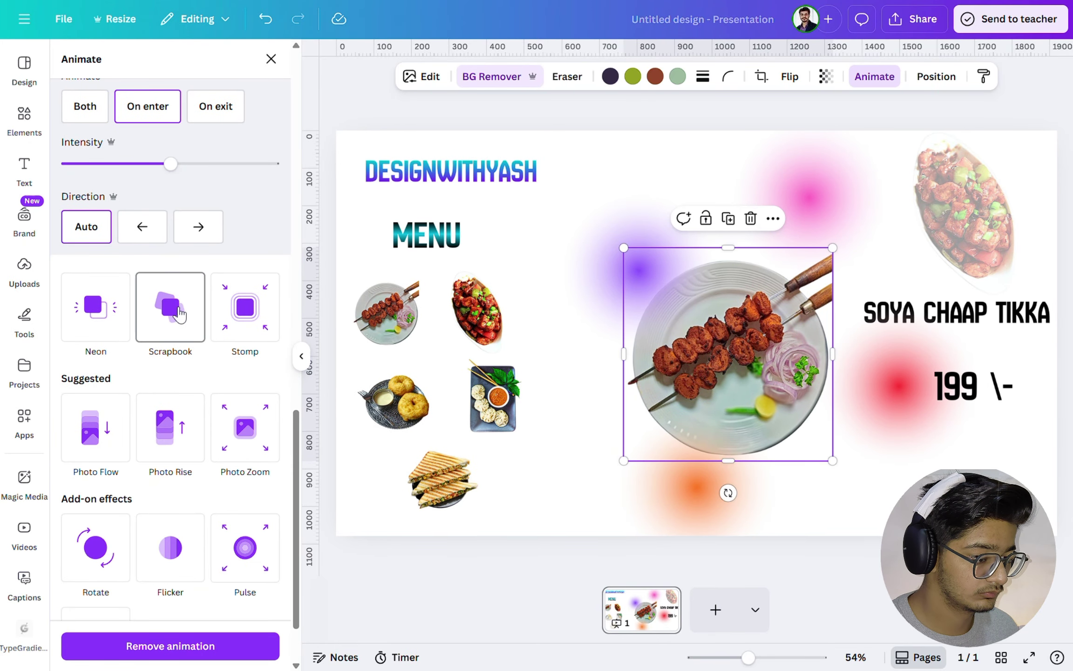
Try the Scrapbook on-enter animation on the large skewer plate and browse the other available animations.
click(166, 313)
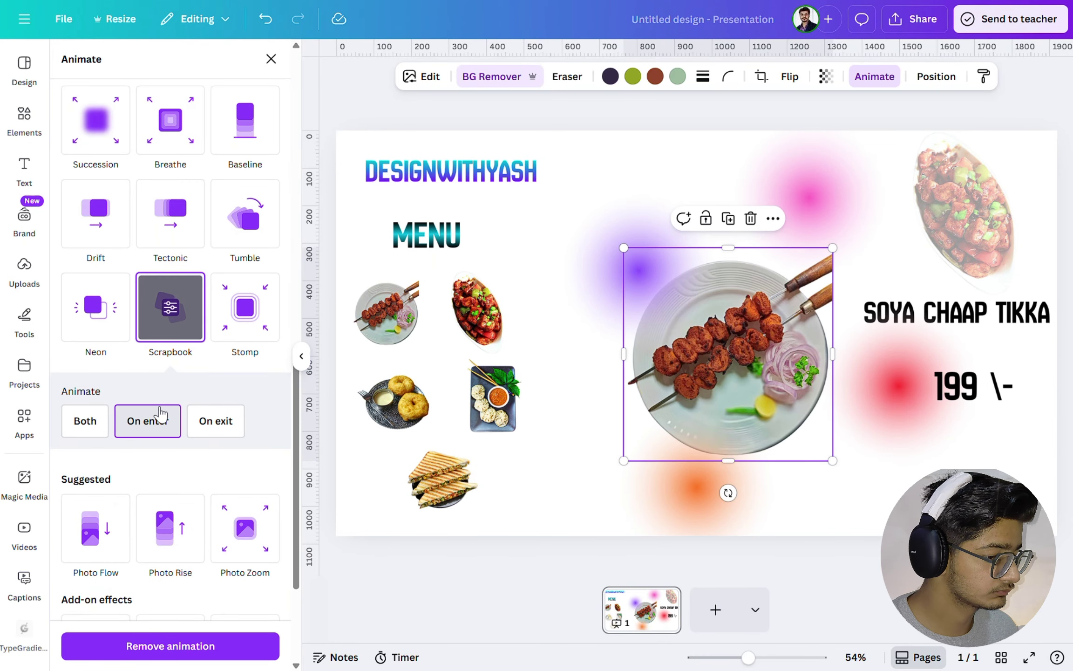
scroll(158, 409, down, 4)
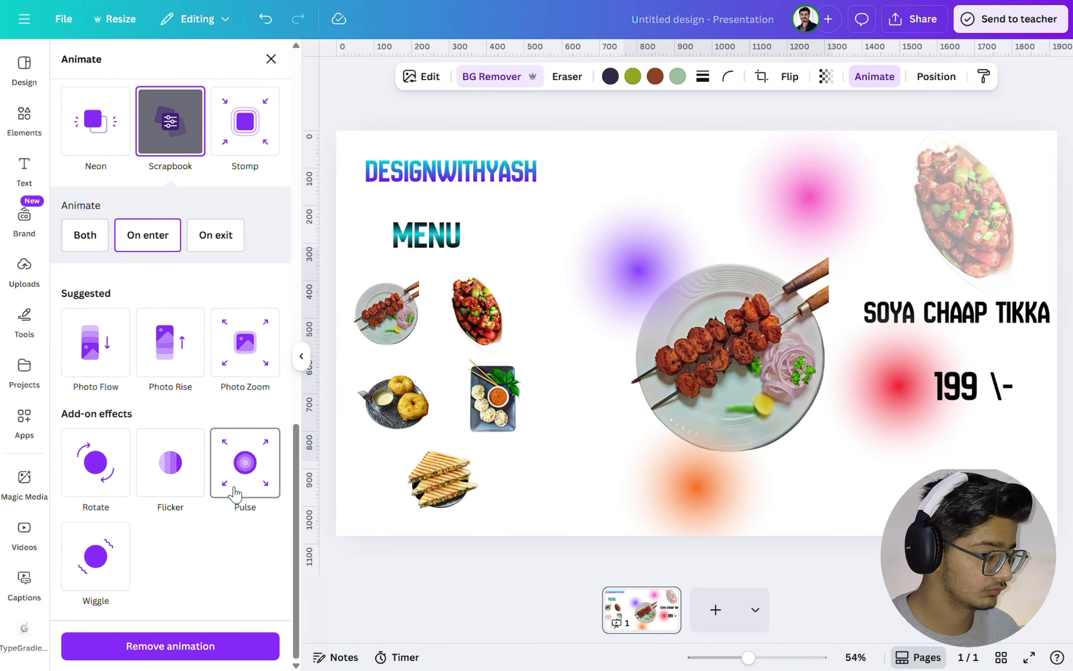
scroll(84, 555, up, 5)
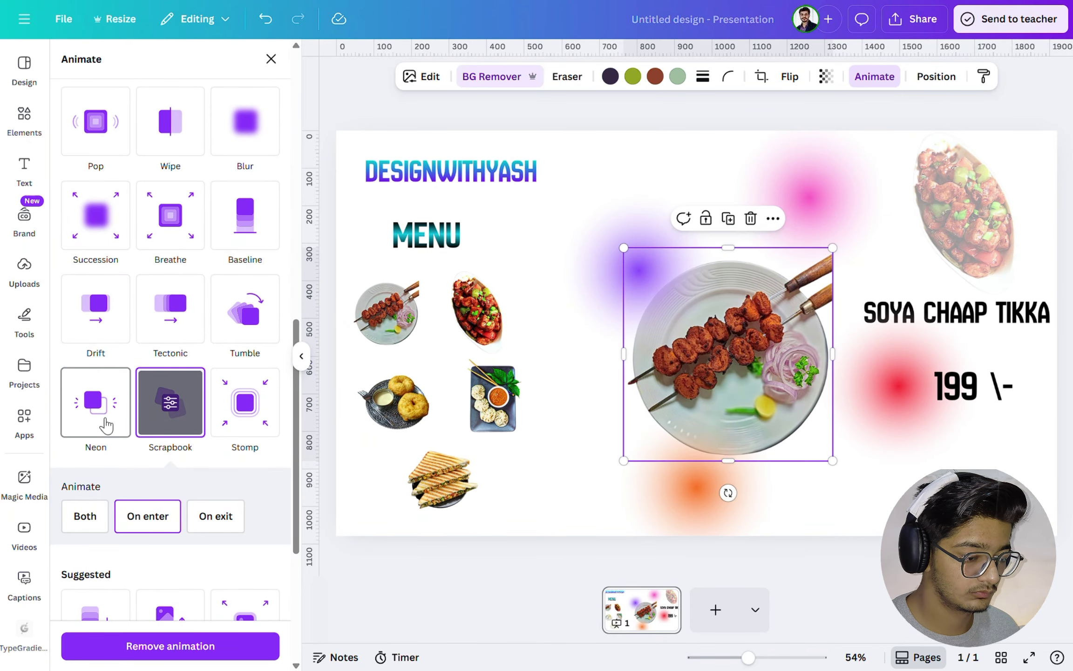
scroll(106, 361, up, 3)
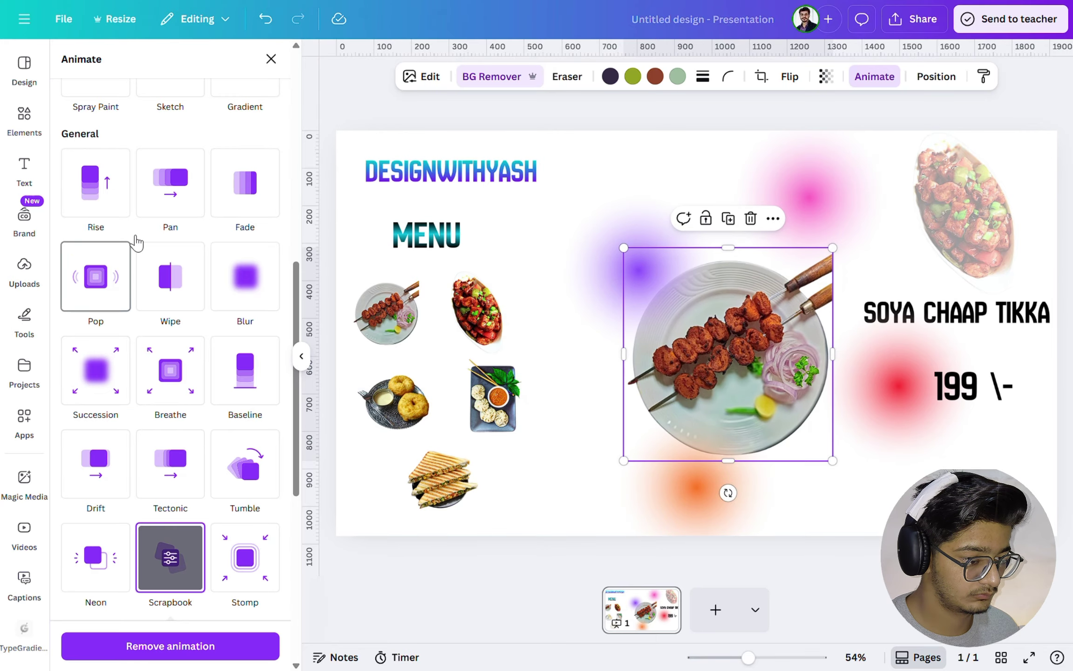
scroll(143, 204, up, 5)
scroll(101, 277, up, 2)
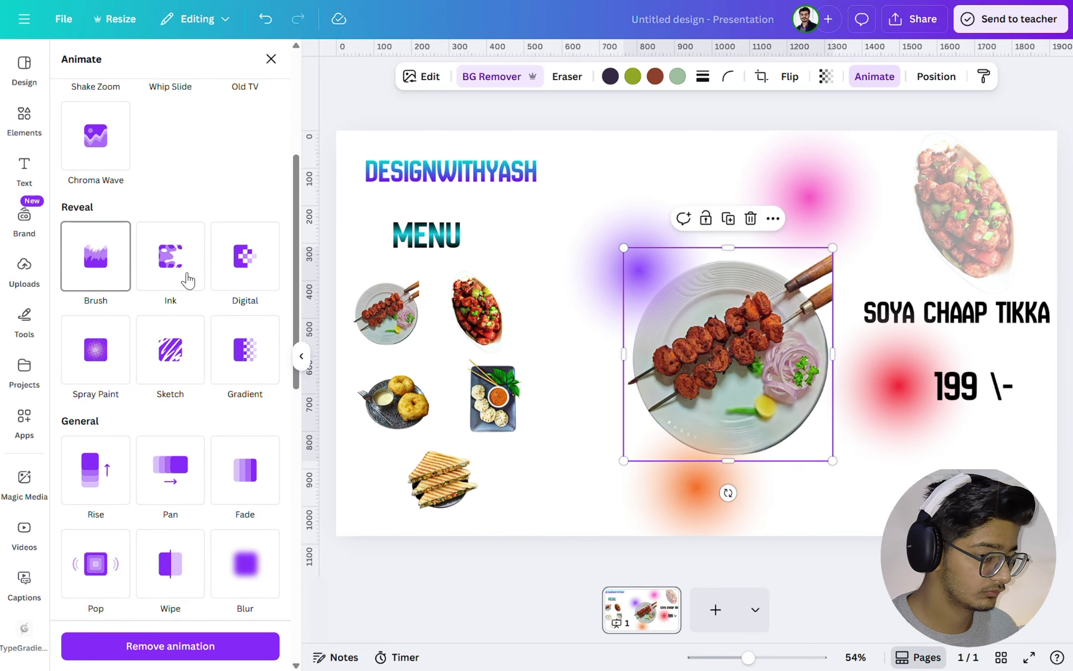
Browse the animations for the faded dish at the slide's upper corner and remove the animation from the large skewer plate.
click(933, 280)
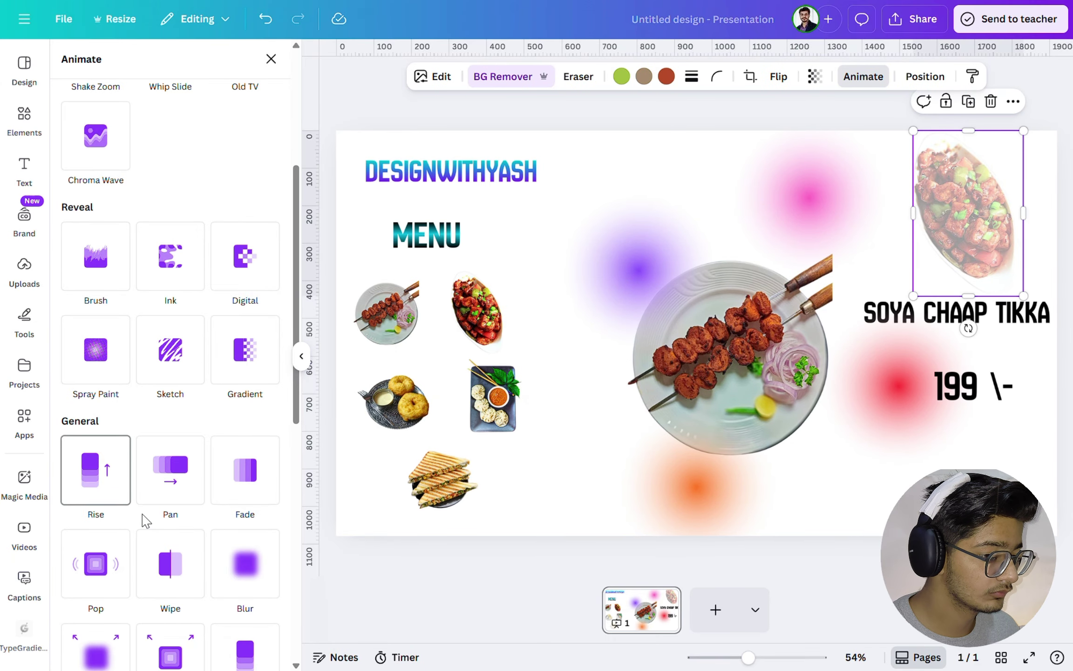
scroll(233, 507, down, 2)
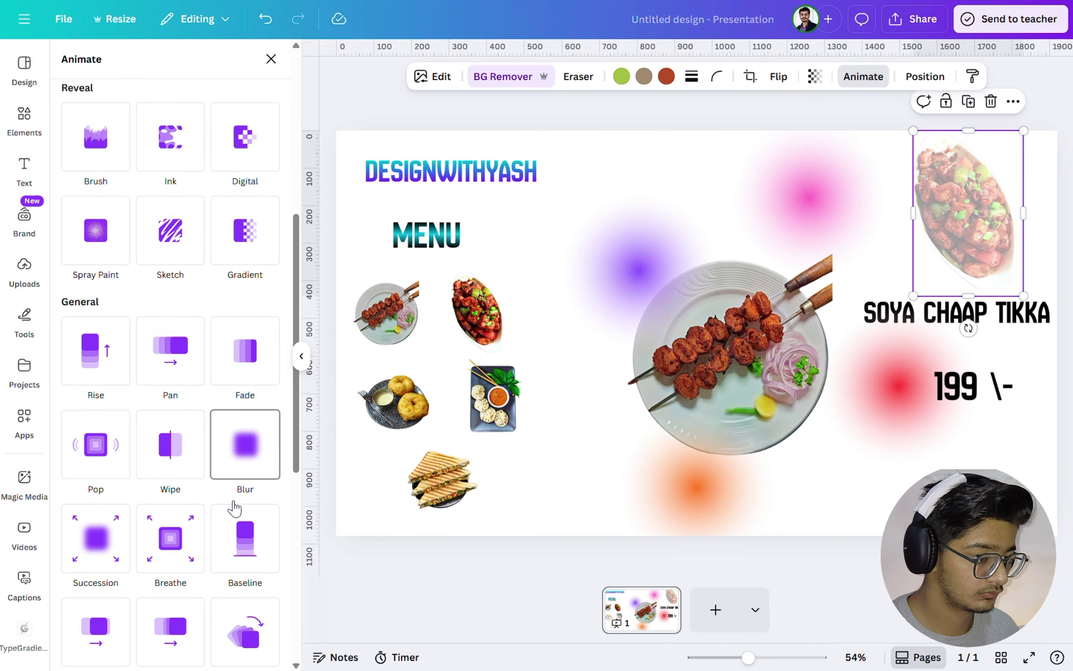
scroll(163, 466, down, 3)
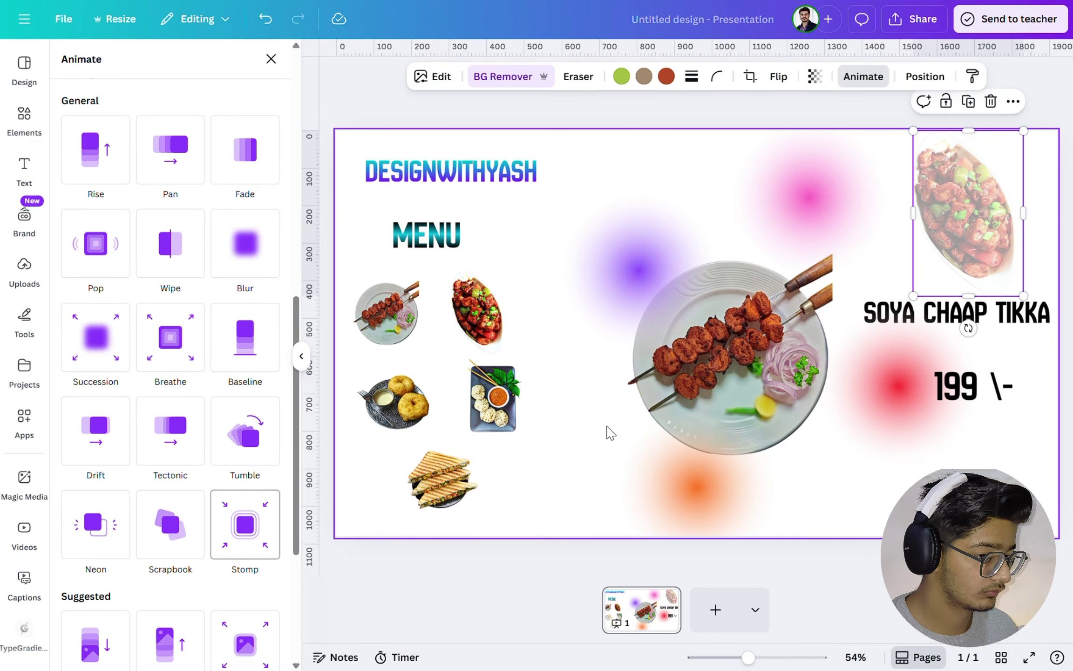
click(758, 364)
click(204, 642)
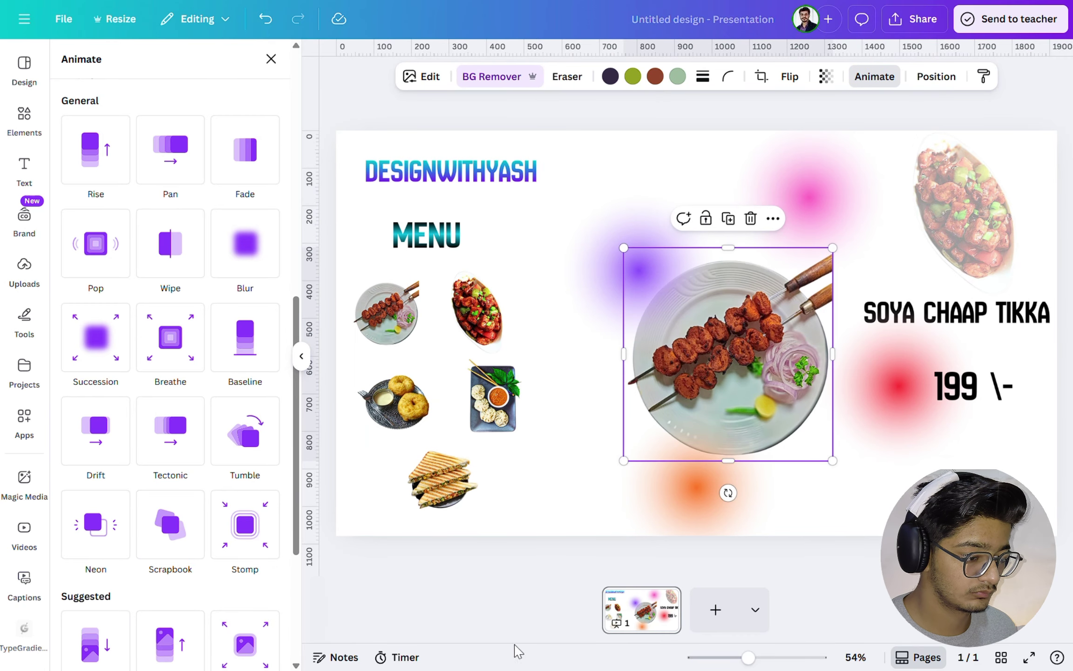
click(605, 645)
click(758, 351)
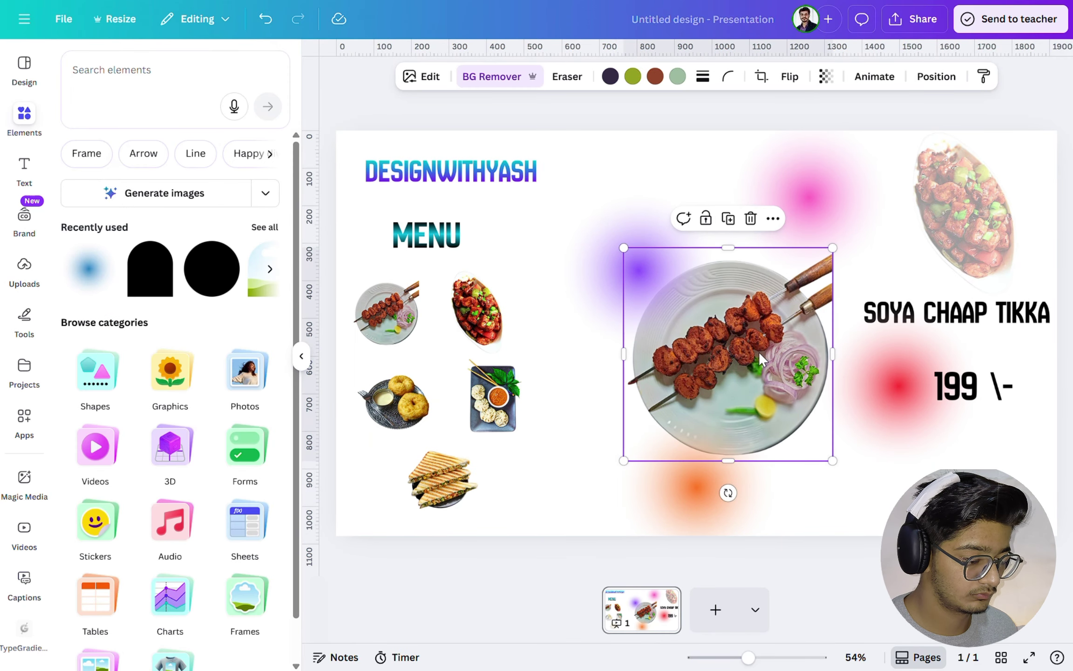
Duplicate the menu page and delete the large skewer plate from the copy.
click(662, 598)
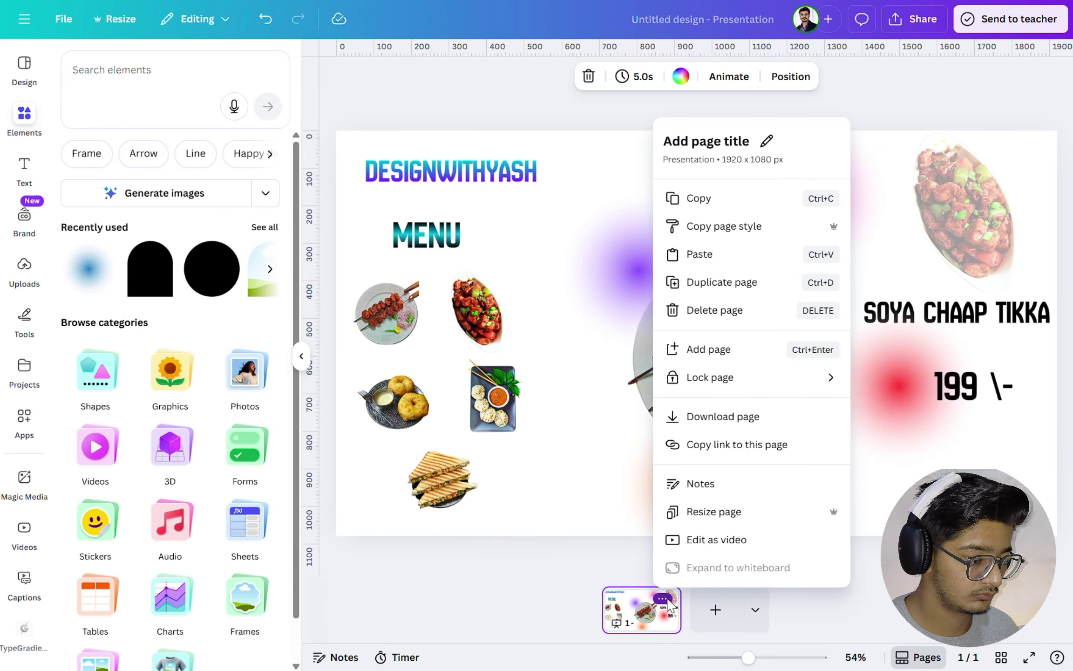
click(761, 296)
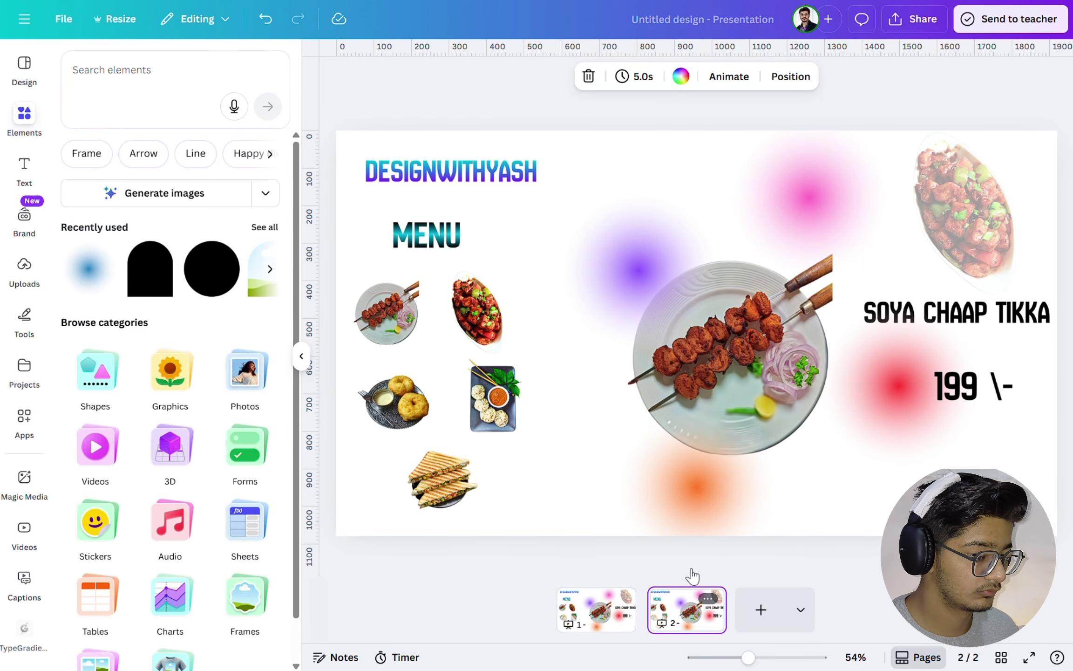
click(745, 326)
click(751, 218)
Move the faded chilli dish to the middle of the second page, set its transparency to 100, and enlarge it.
click(929, 201)
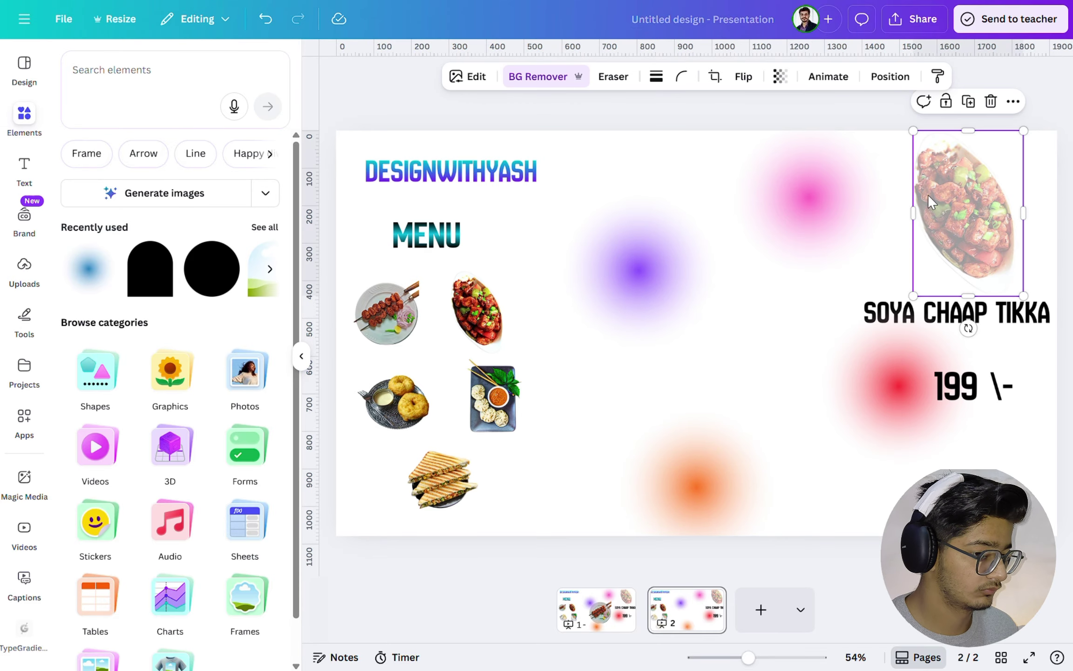
drag(930, 201, 702, 330)
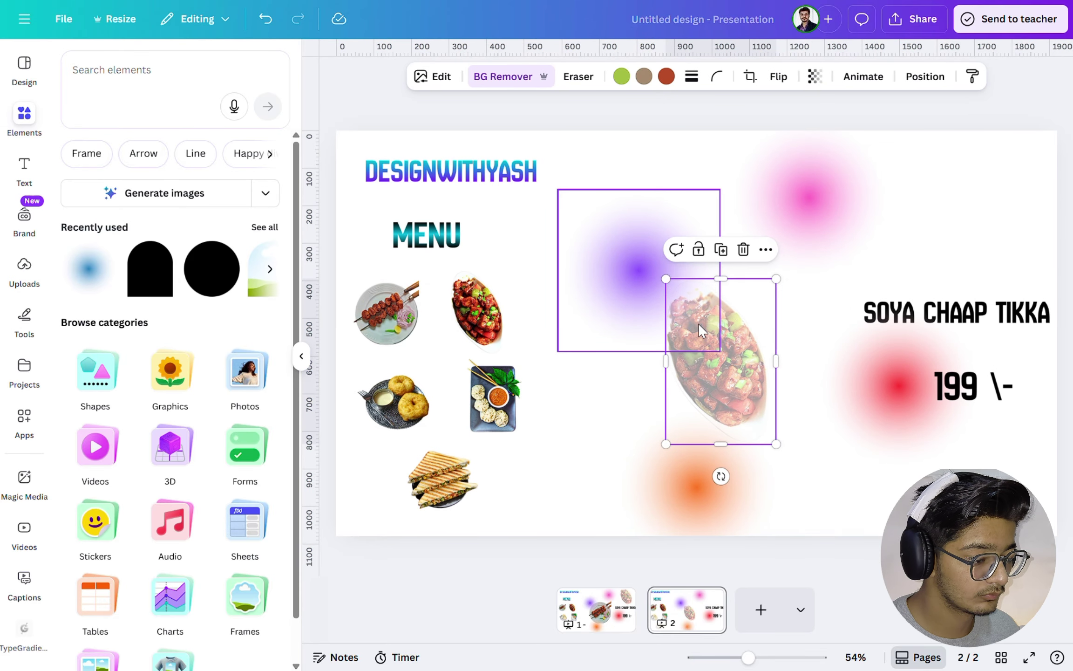
click(816, 76)
drag(789, 136, 802, 136)
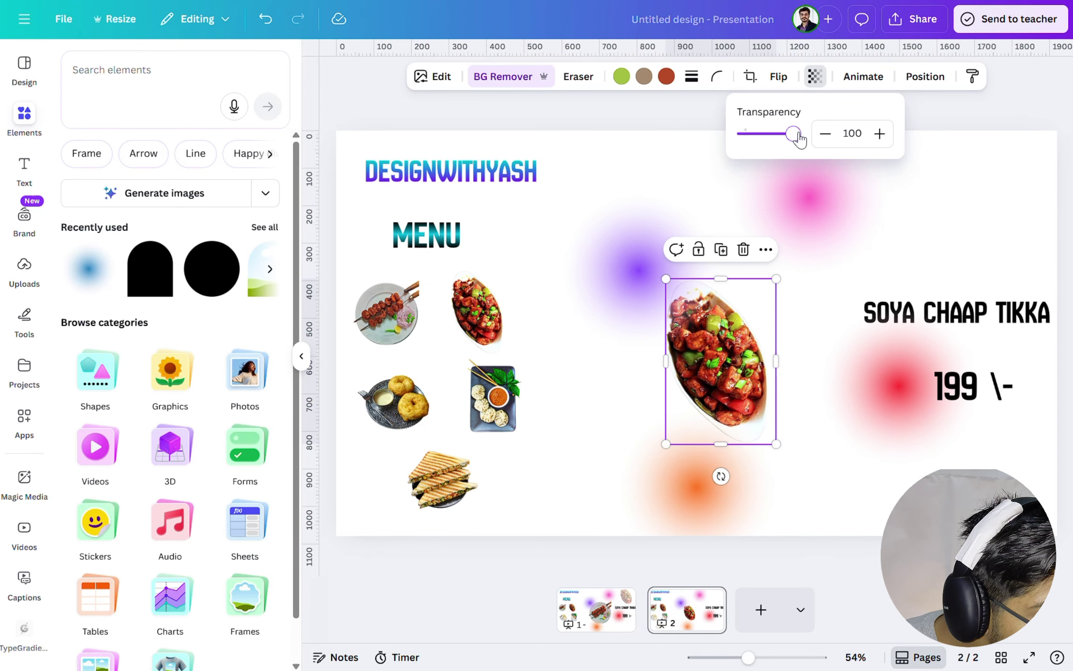
drag(665, 277, 613, 230)
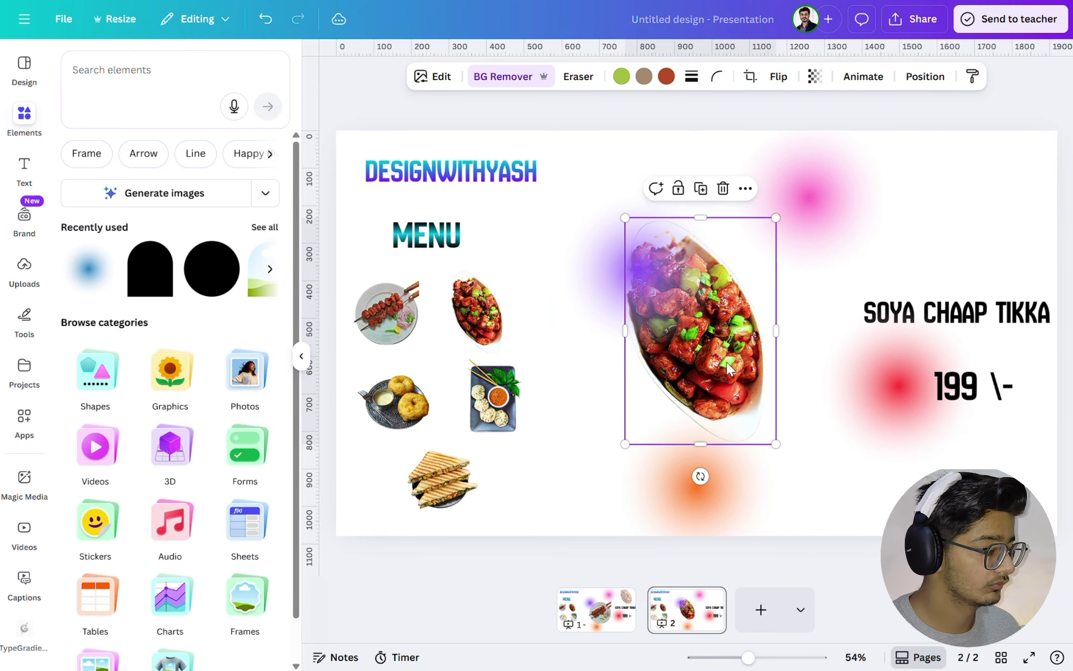
drag(728, 368, 734, 385)
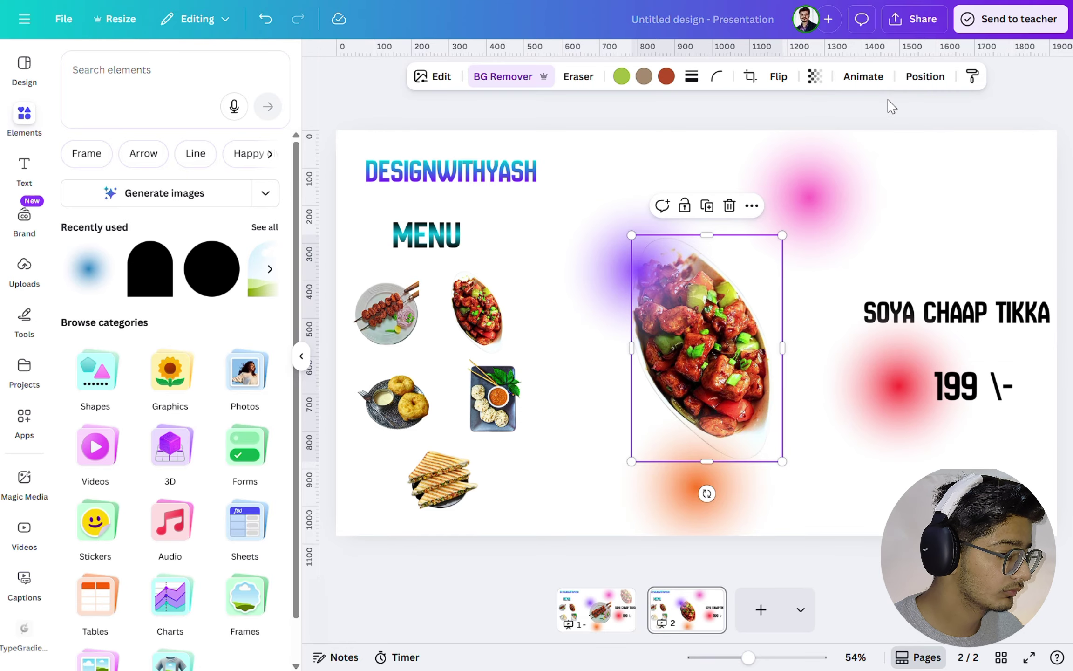
Move the large chilli dish's layer directly below the price text, above the blurred circles.
click(925, 77)
drag(201, 451, 196, 223)
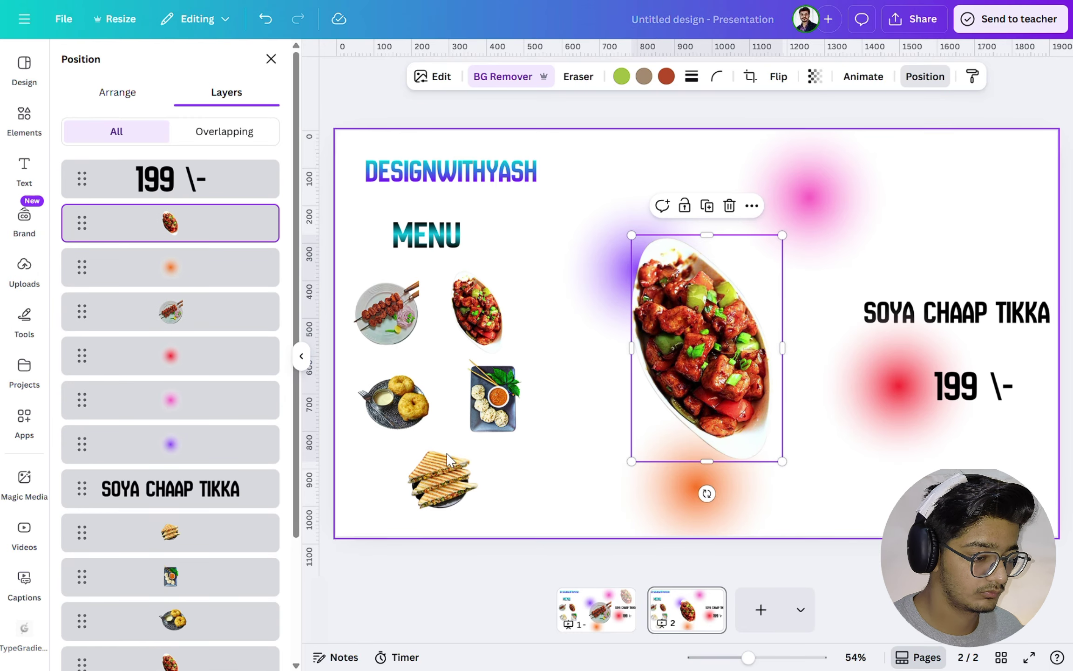
click(929, 326)
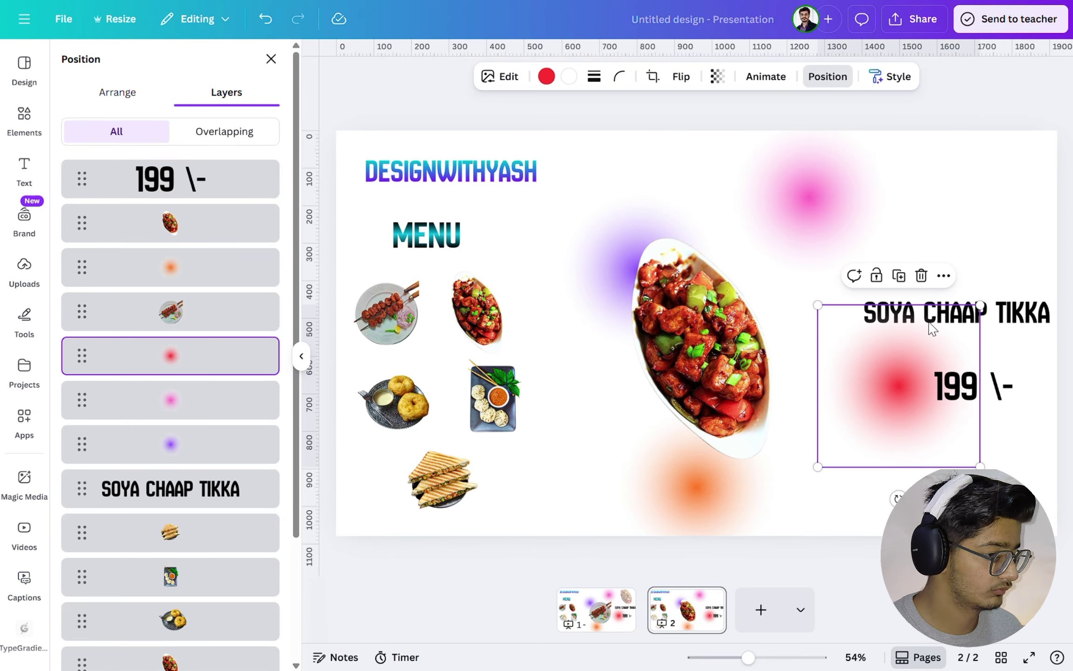
click(858, 524)
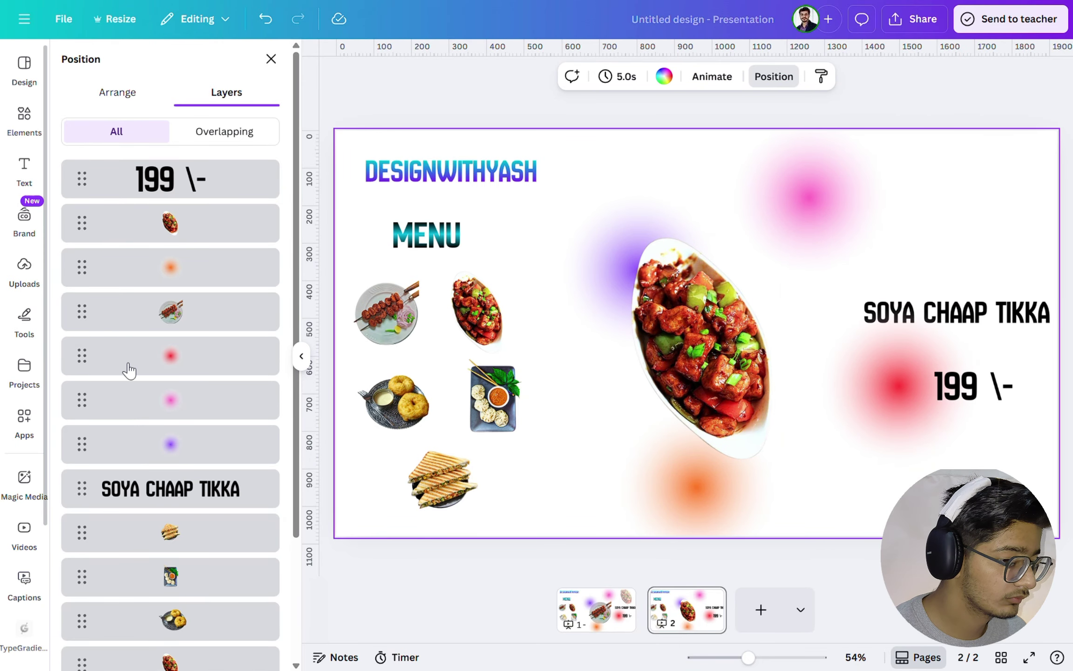
Delete the "SOYA CHAAP TIKKA" name and the "199 \-" price text from the second page.
click(907, 308)
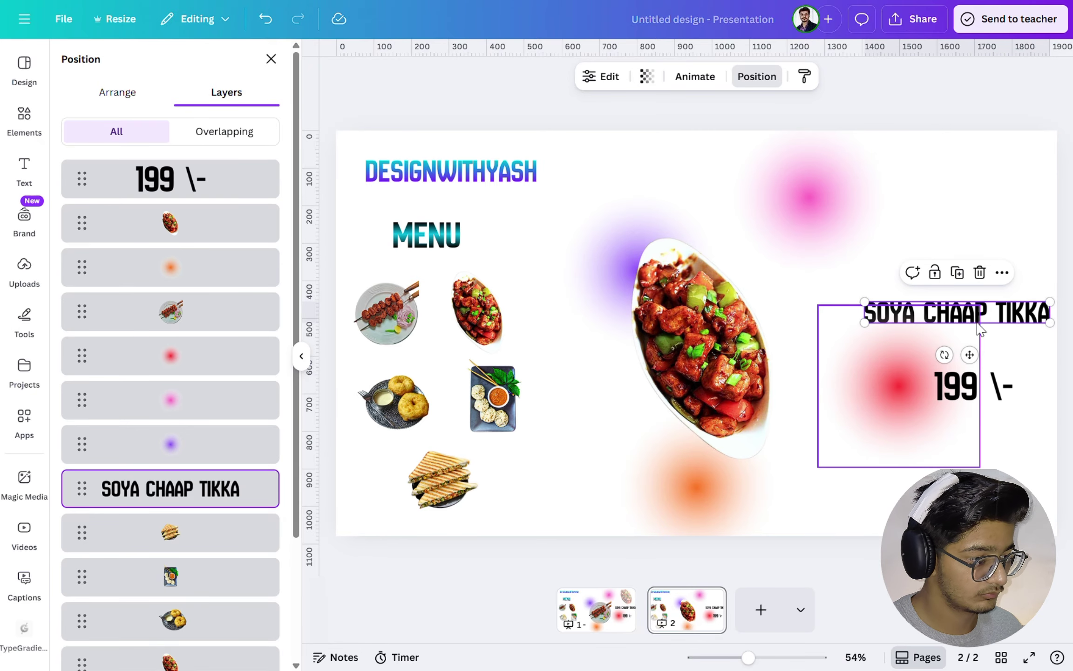
click(979, 272)
click(980, 380)
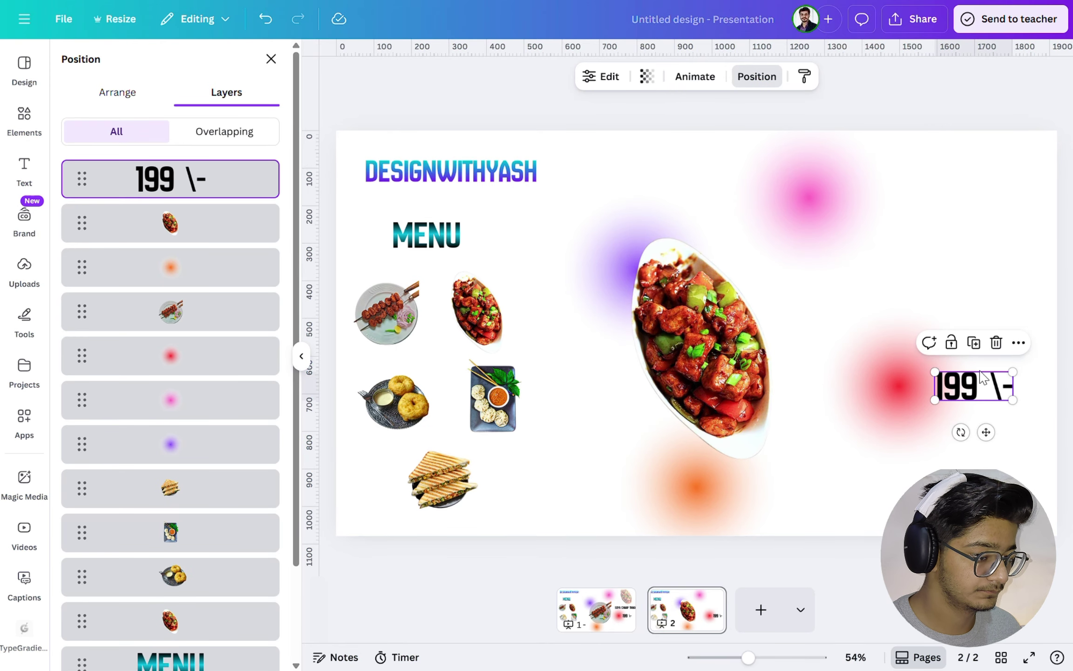
click(996, 344)
Open TypeGradient and replace its sample text with "chilli paneer".
scroll(18, 480, down, 4)
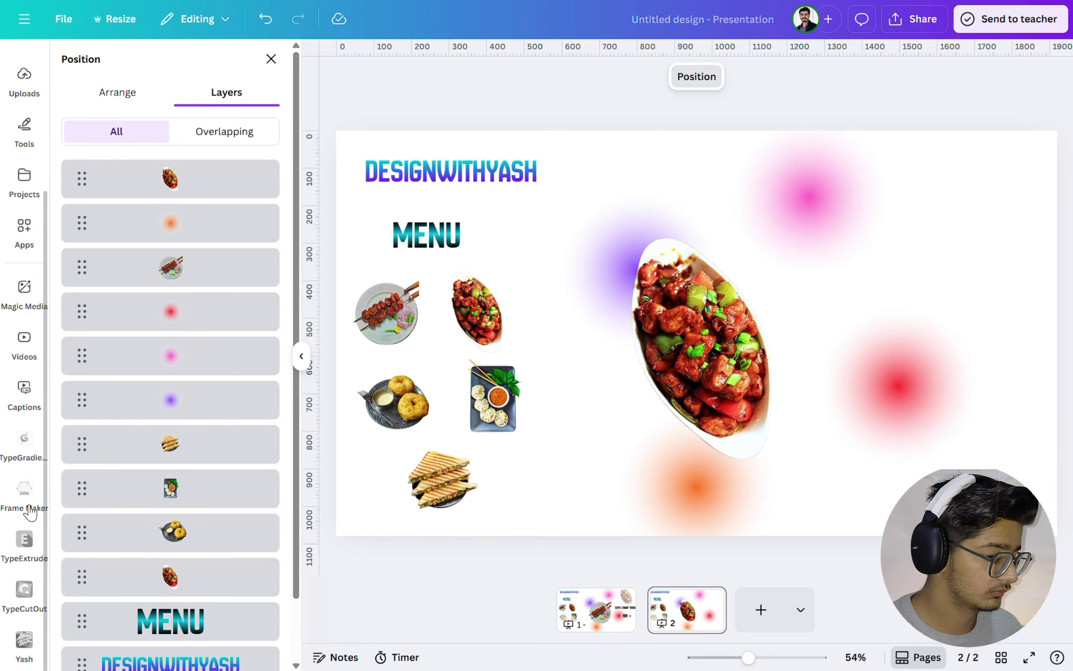
click(24, 440)
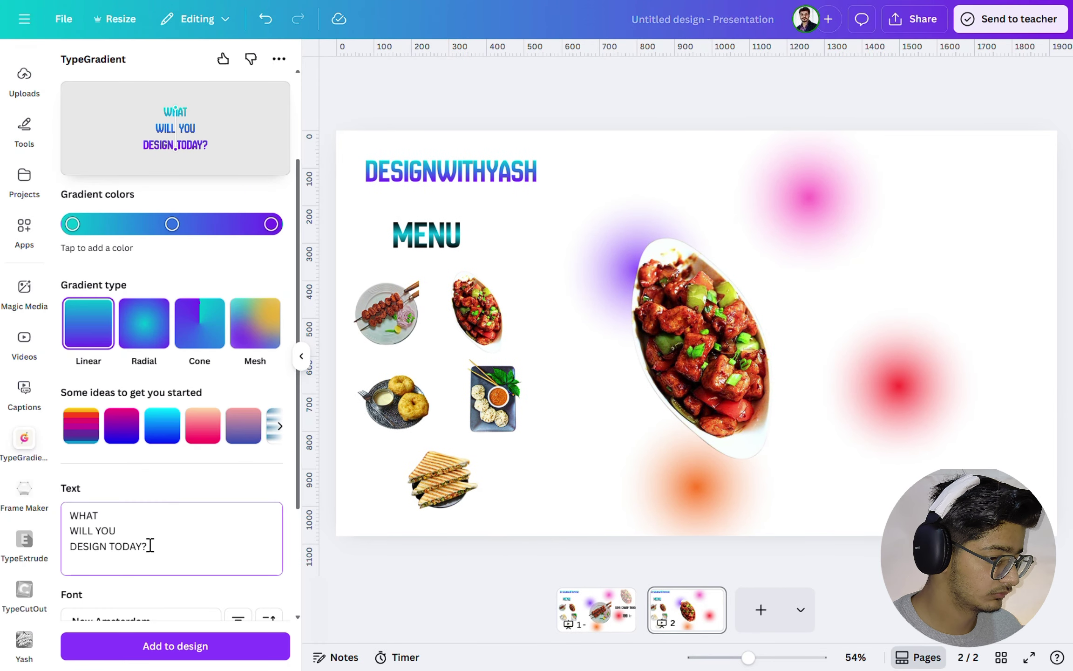
key(BackSpace)
key(BackSpace)
key(BackSpace)
key(BackSpace)
key(BackSpace)
key(BackSpace)
key(BackSpace)
key(BackSpace)
key(BackSpace)
key(BackSpace)
key(BackSpace)
key(BackSpace)
key(BackSpace)
key(BackSpace)
key(BackSpace)
key(BackSpace)
key(BackSpace)
key(BackSpace)
key(BackSpace)
key(BackSpace)
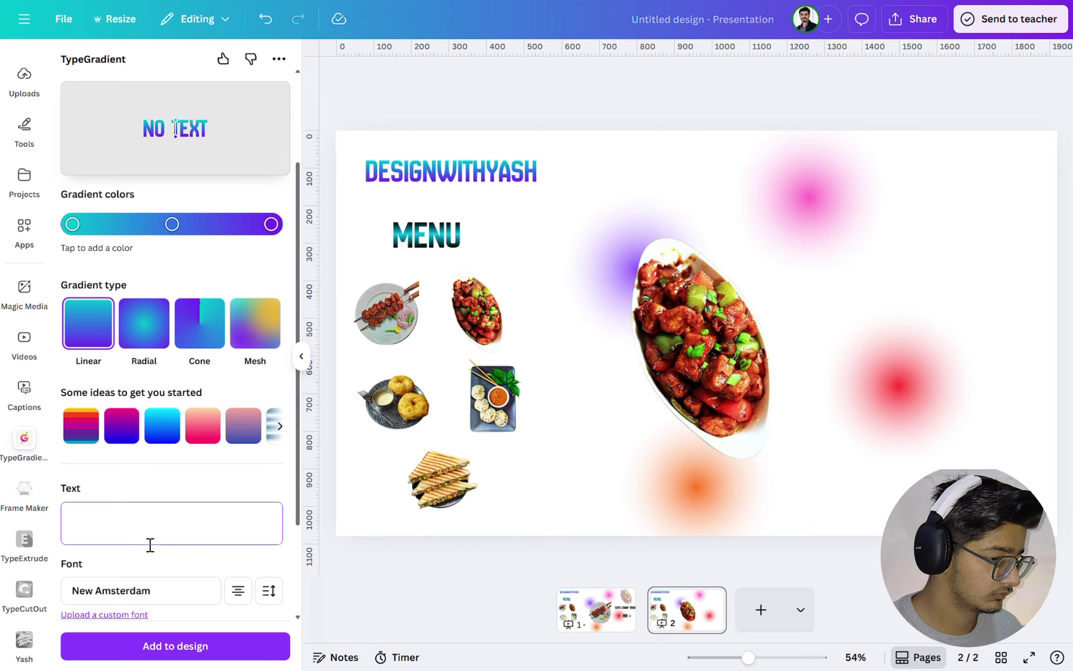
text(chilli paneer)
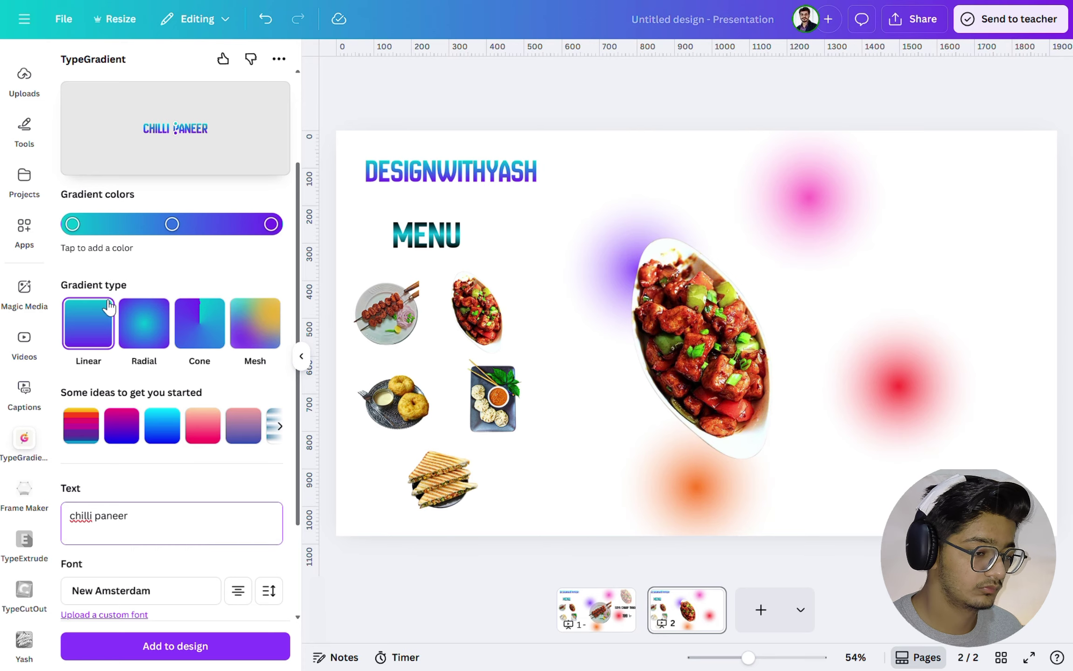
Make the chilli paneer text solid black by recolouring the gradient stops black and deleting the purple end stop.
click(78, 226)
click(234, 281)
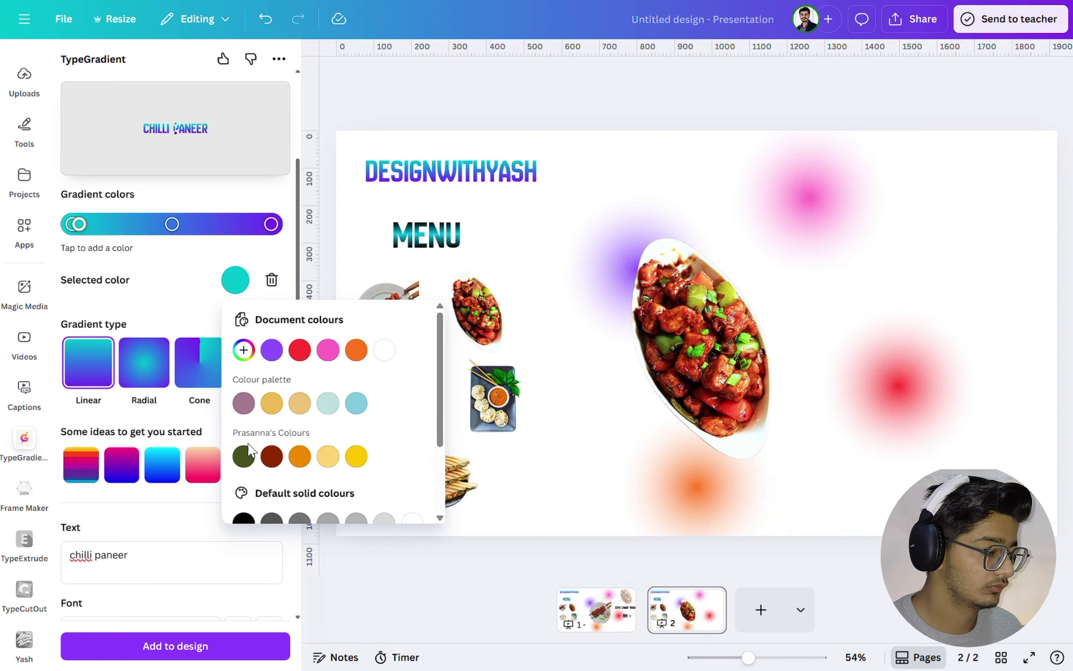
click(243, 518)
click(168, 223)
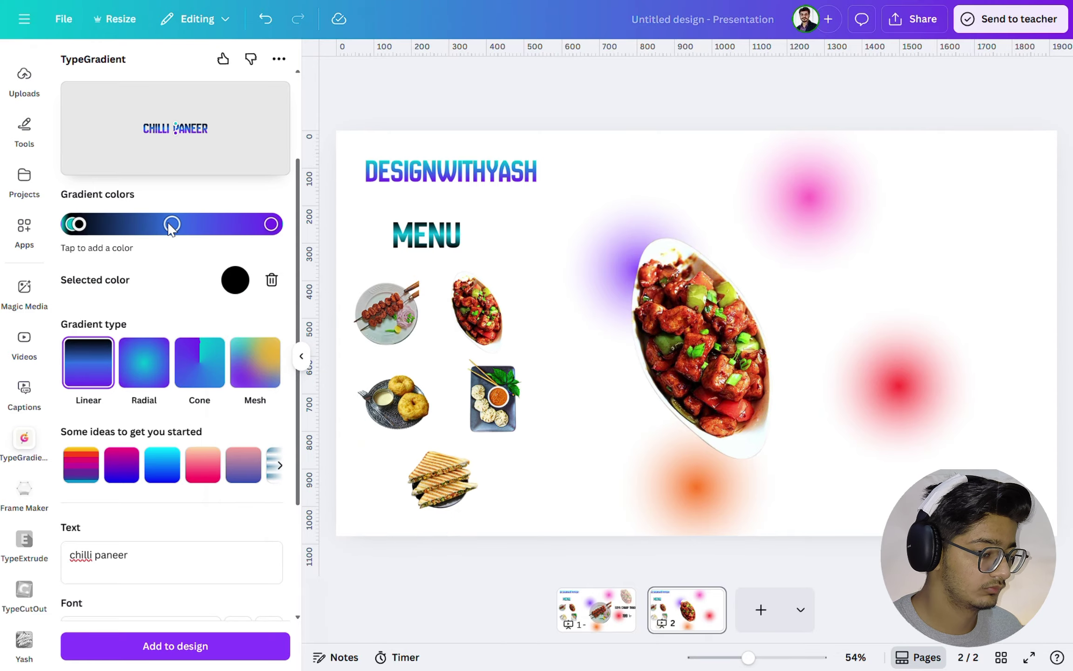
click(271, 280)
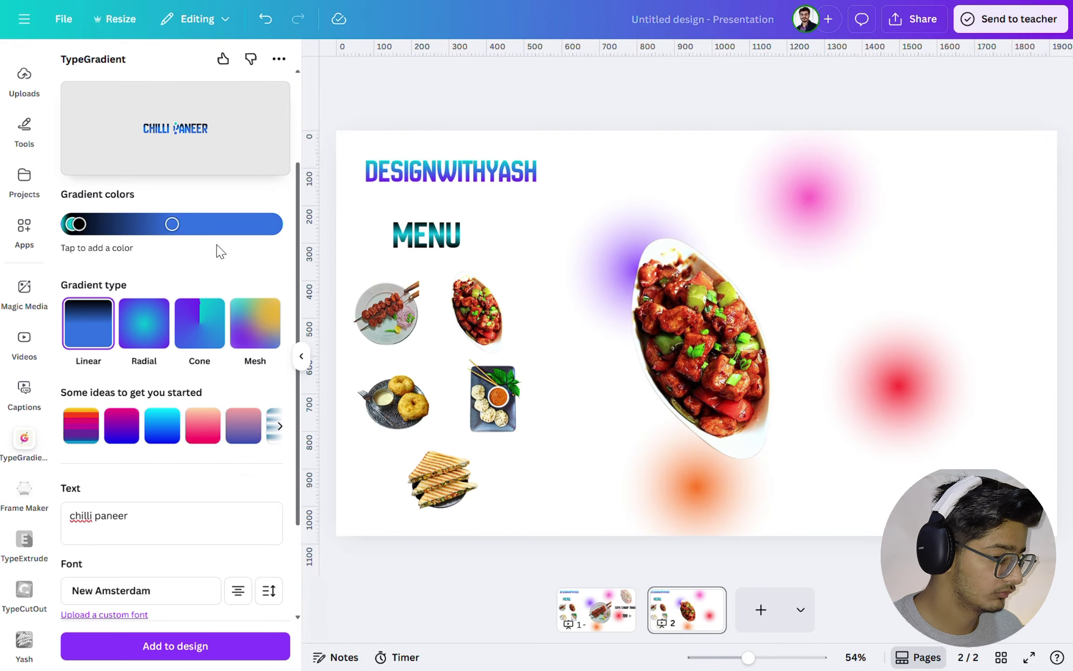
click(235, 280)
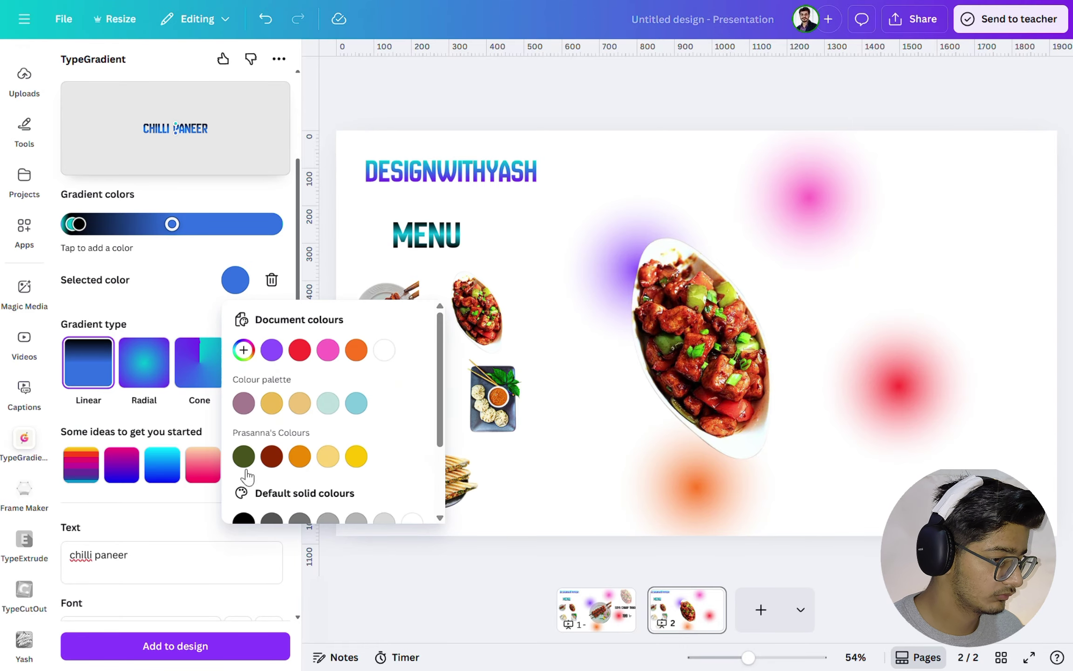
click(243, 519)
click(70, 224)
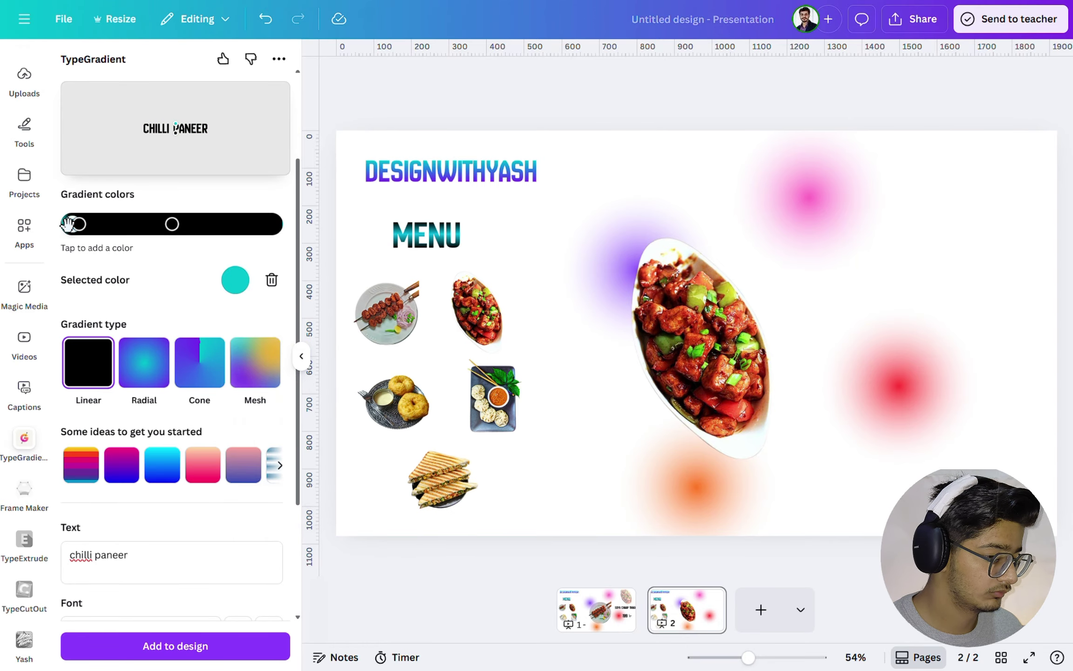
click(235, 282)
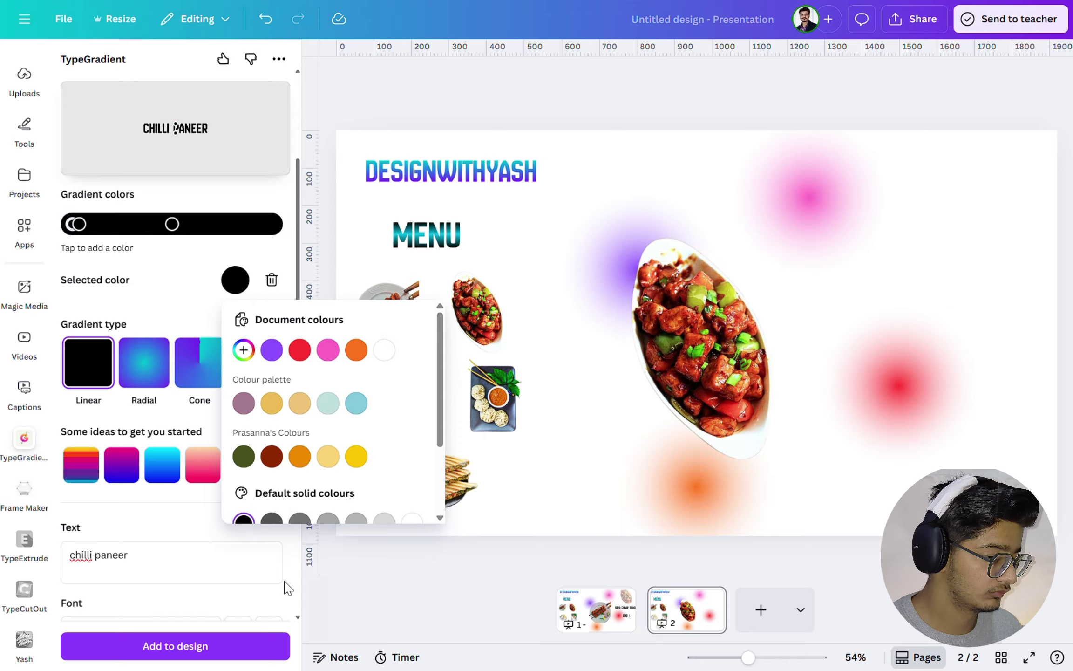
Add the chilli paneer text to the page beside the dish and place a duplicate of it just below.
click(213, 655)
click(214, 654)
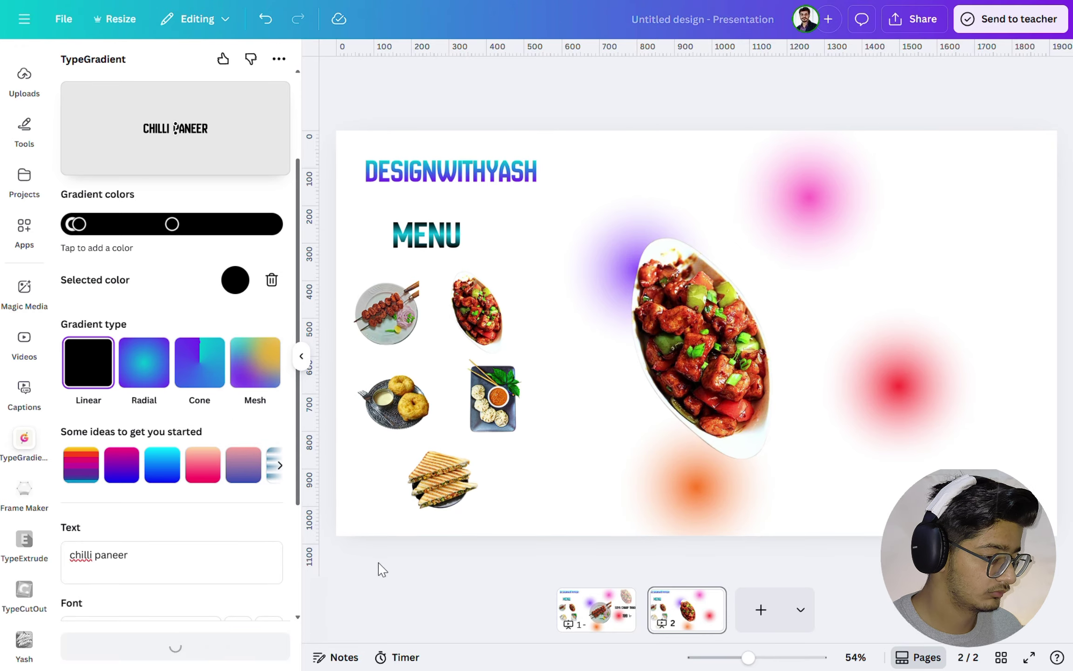
drag(569, 326, 898, 277)
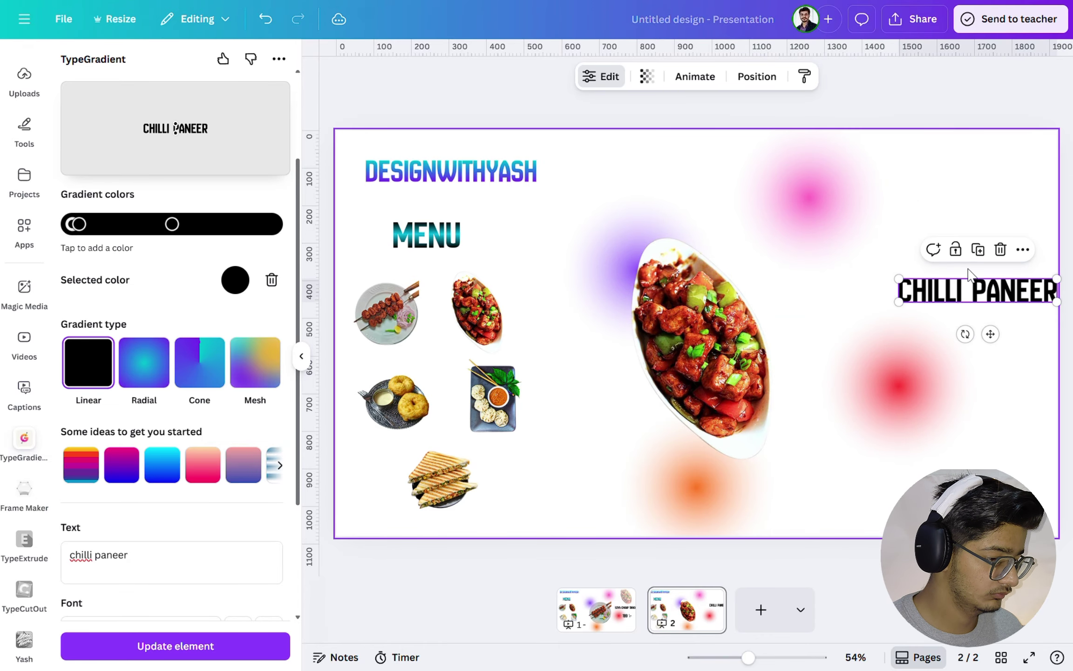
drag(969, 280, 960, 353)
click(959, 243)
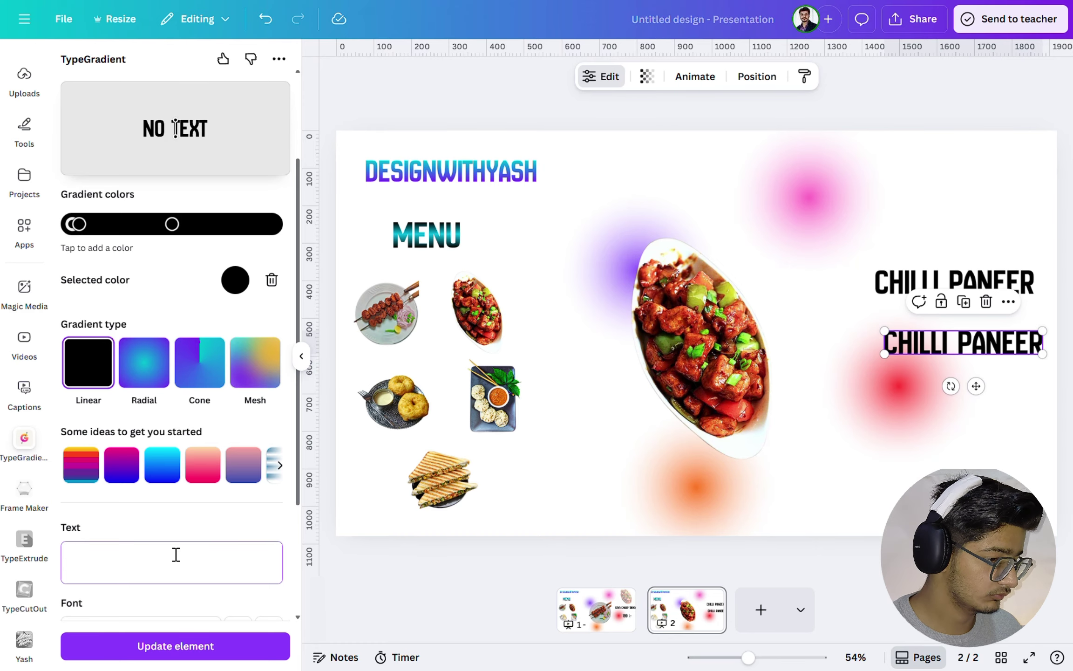
Replace the duplicate text's wording with "180\-" and shrink it beneath the chilli paneer name.
text(180)
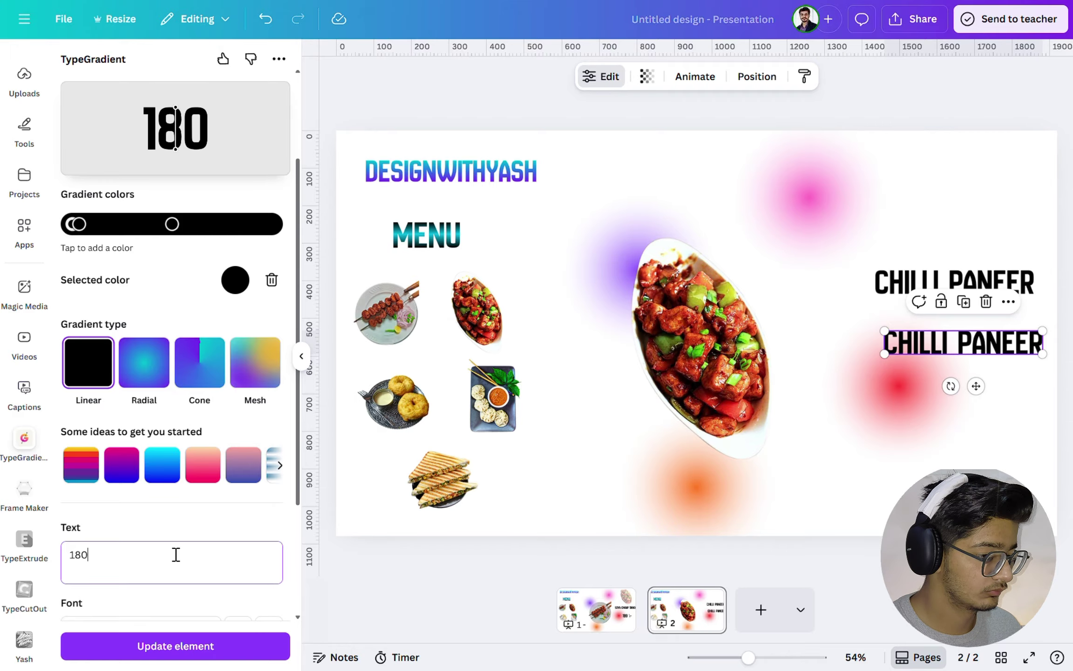
text(\-)
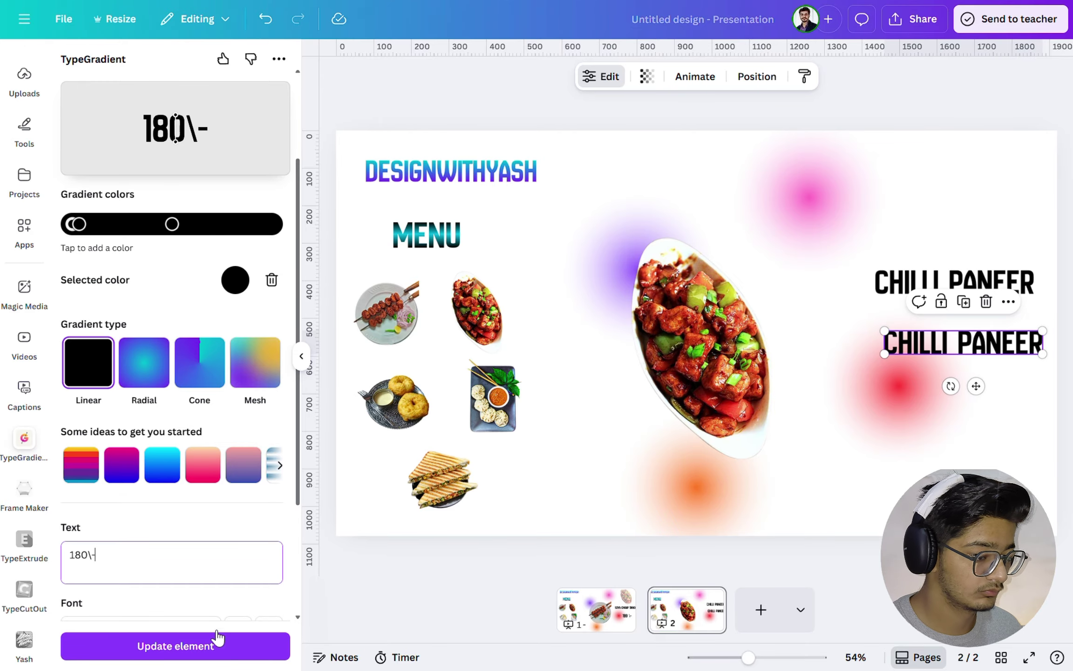
click(217, 637)
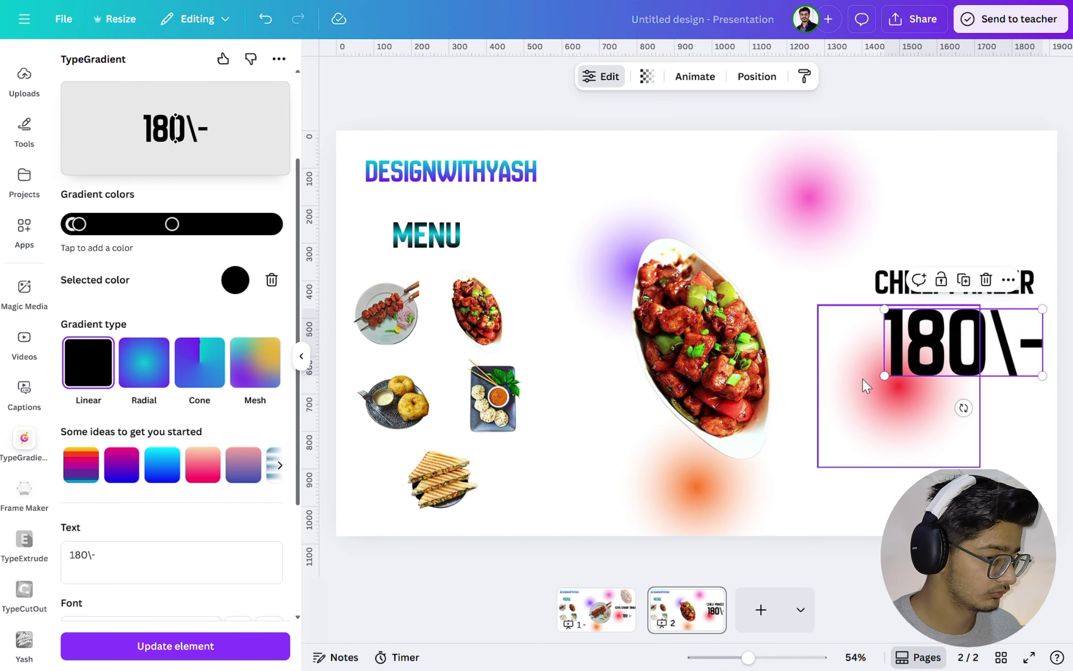
drag(885, 377, 948, 349)
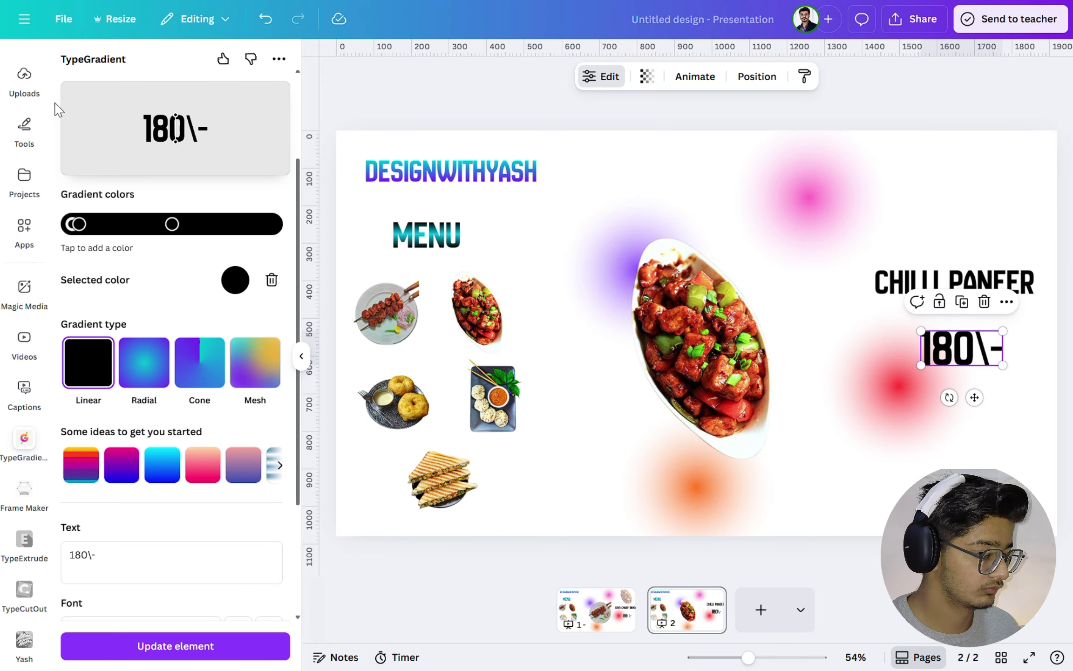
Add the fried vada photo to the second page, remove its background and place it slightly enlarged in the page's upper right corner.
click(24, 86)
click(132, 278)
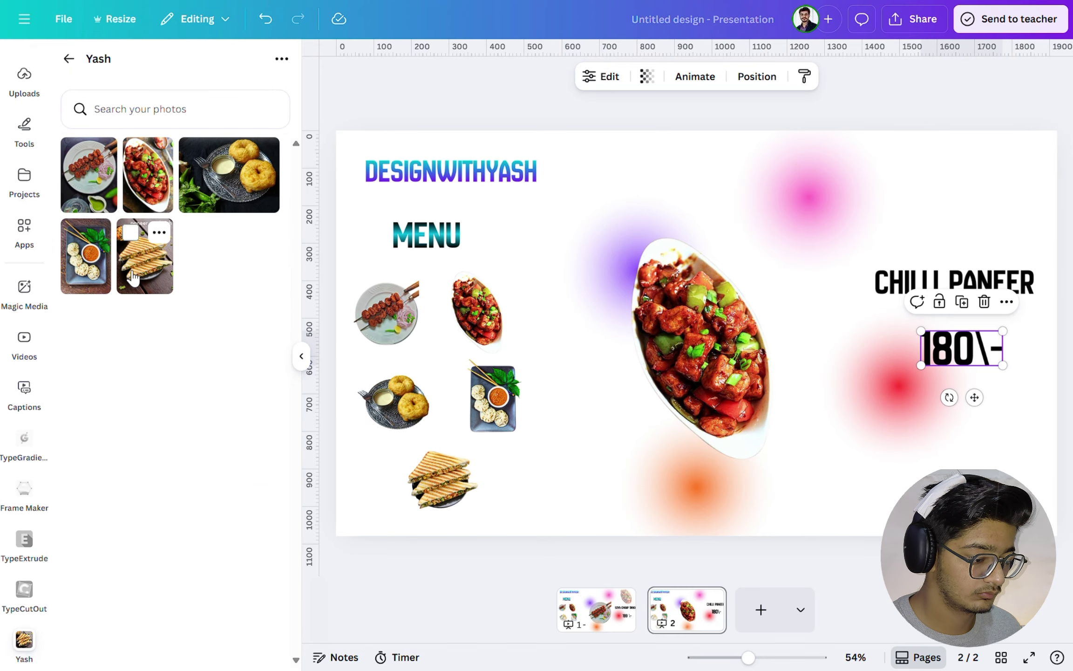
click(213, 166)
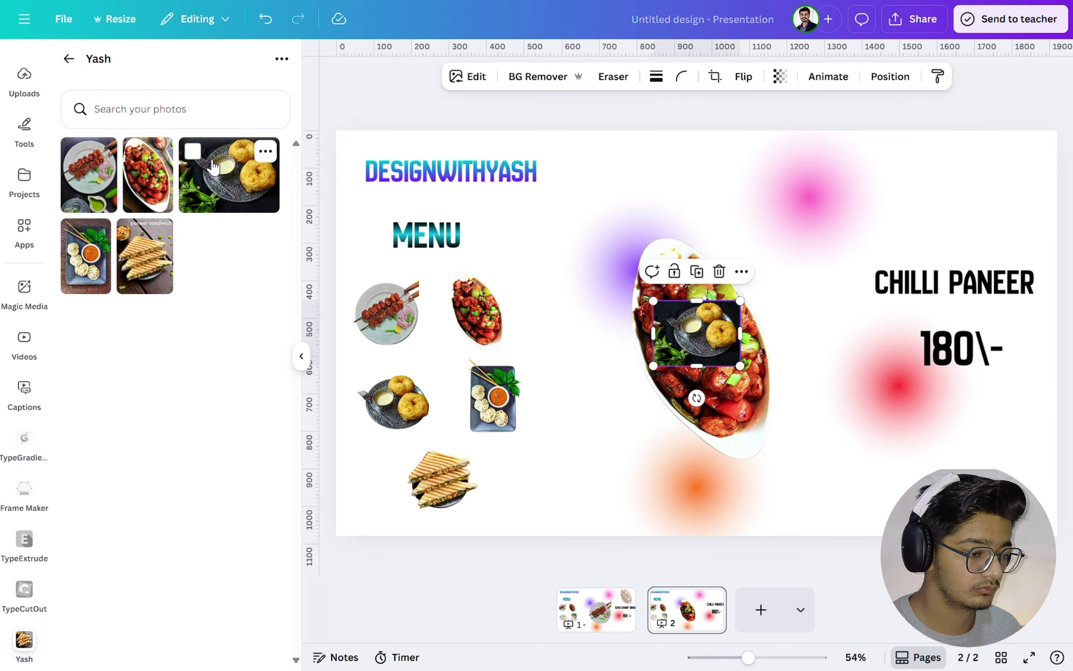
click(538, 77)
drag(702, 333, 966, 181)
drag(911, 222, 893, 246)
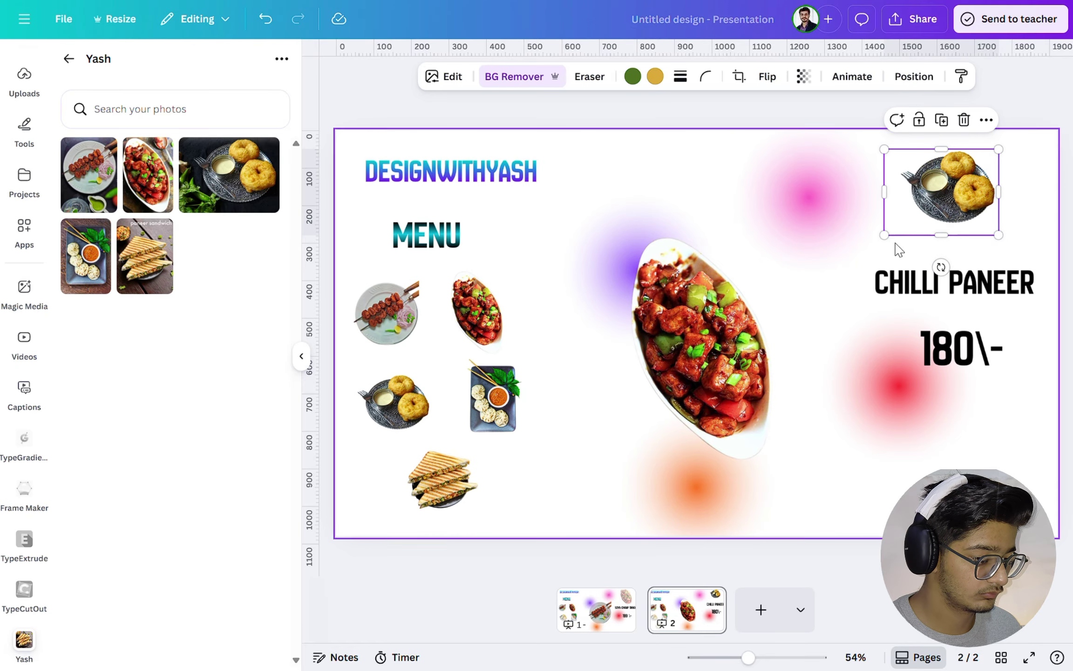
drag(955, 186, 961, 183)
Set the corner vada image's transparency to 18.
click(805, 77)
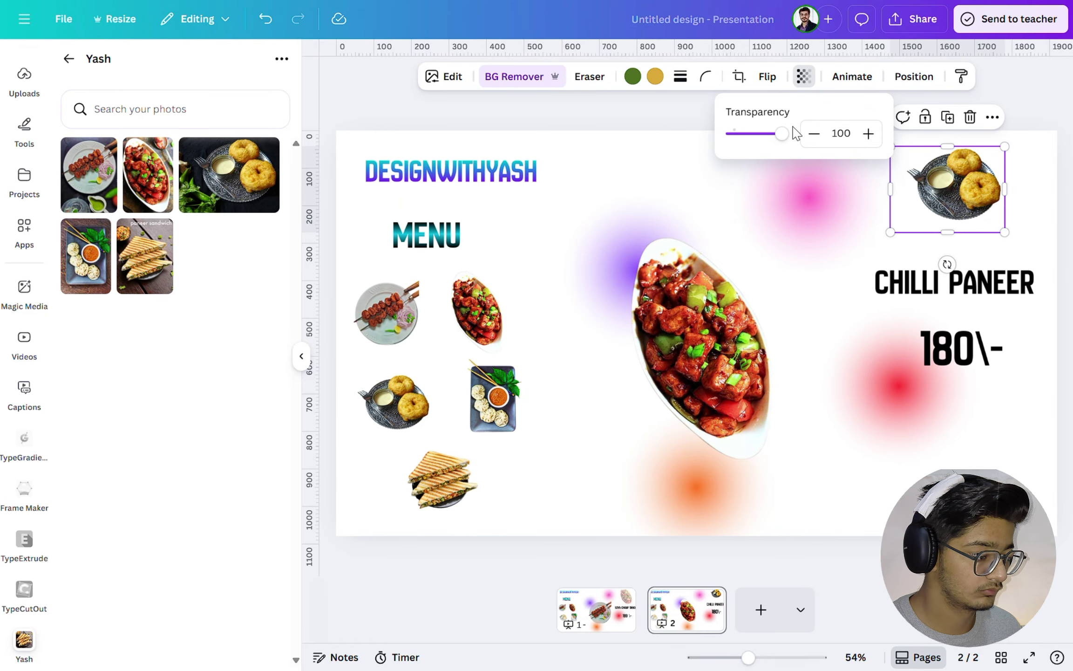
drag(792, 134, 742, 158)
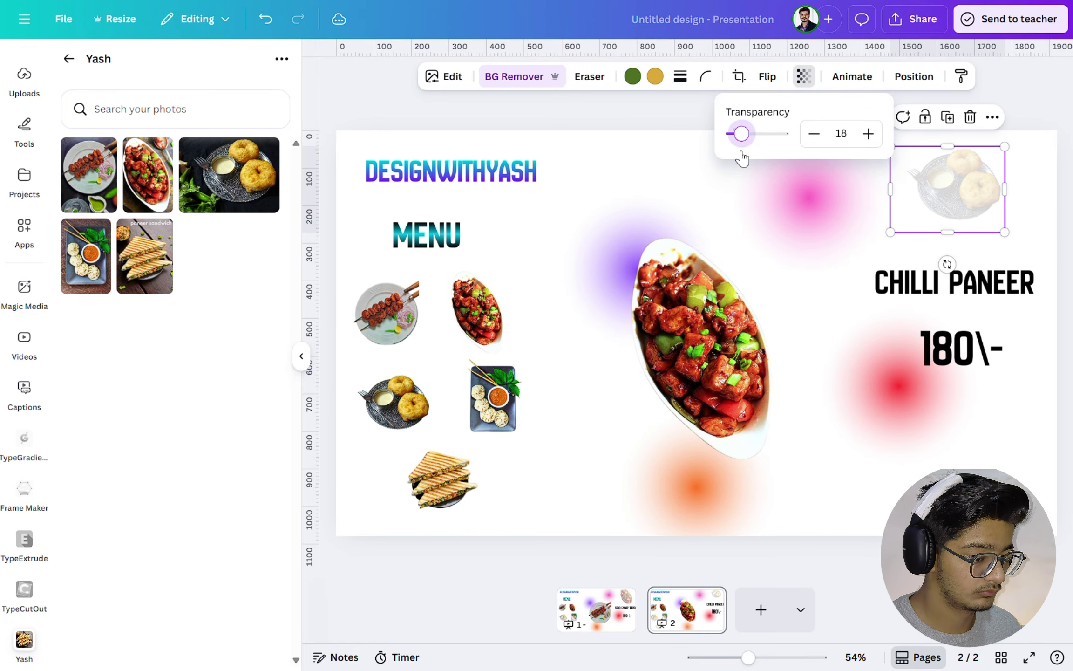
click(902, 224)
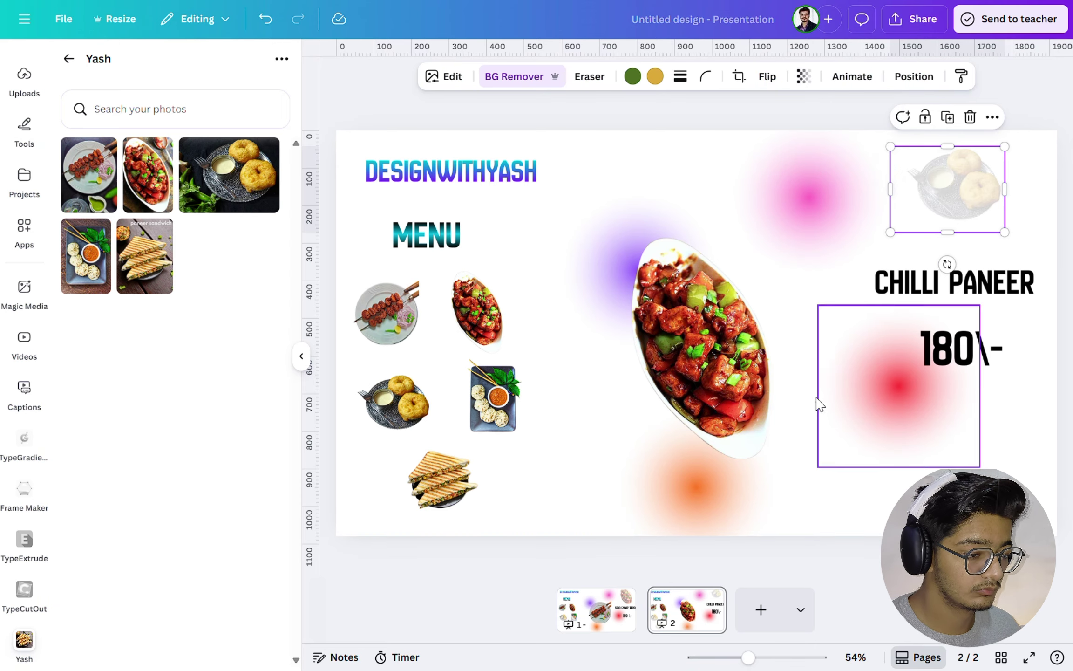
Move the chilli paneer name slightly down, closer to the 180\- price.
drag(983, 282, 985, 294)
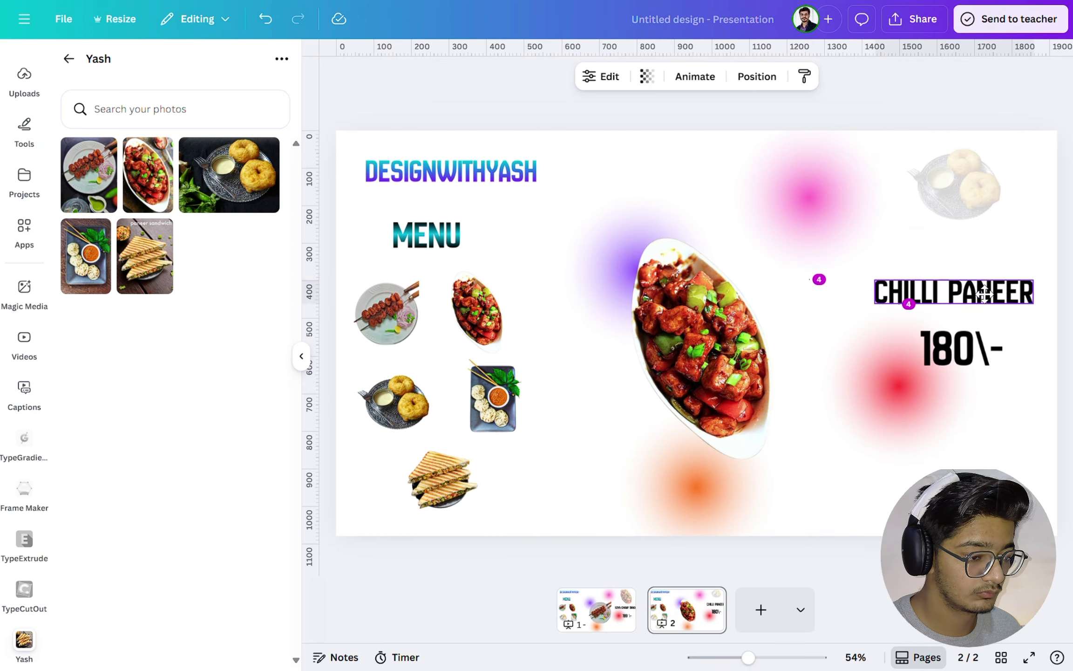
click(965, 459)
click(941, 562)
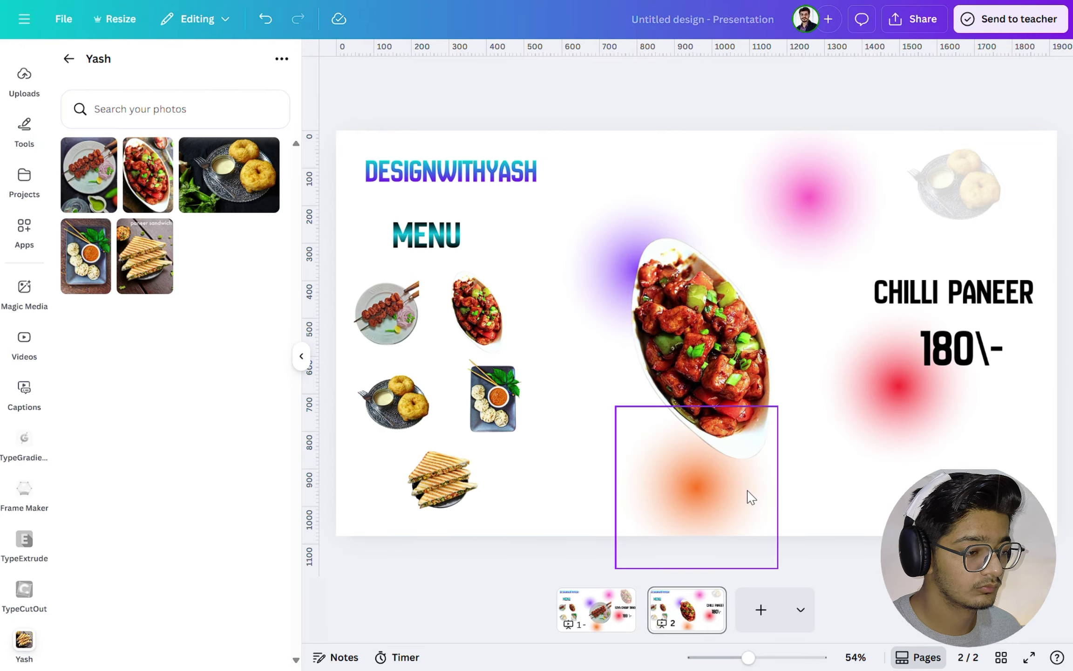
Duplicate the second page and delete the large chilli paneer image from the copy.
click(707, 598)
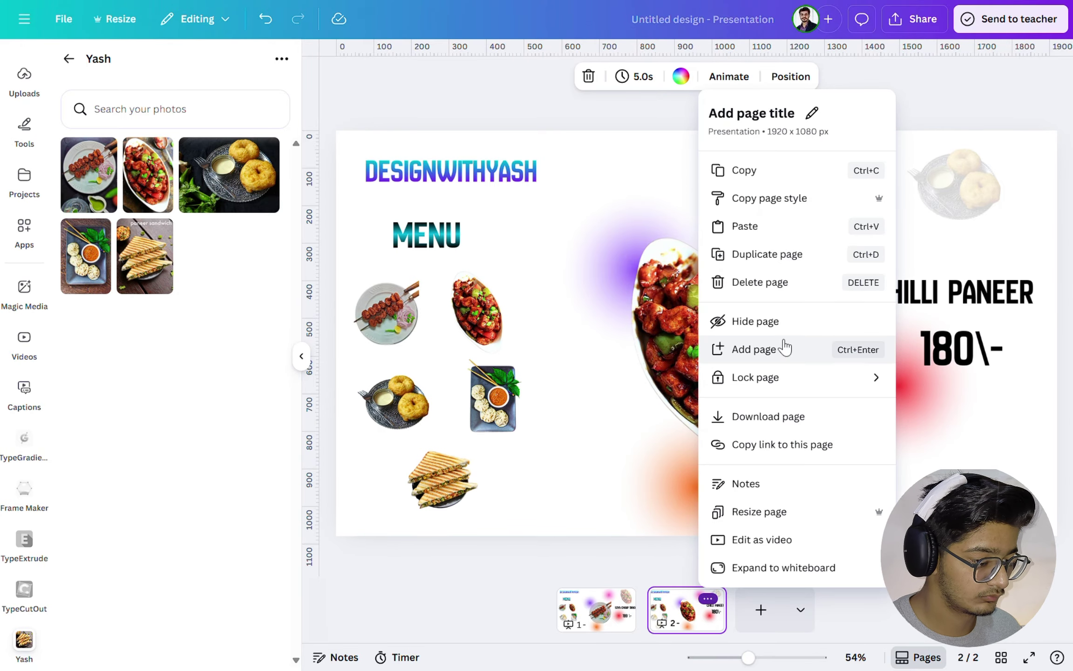
click(798, 254)
click(747, 361)
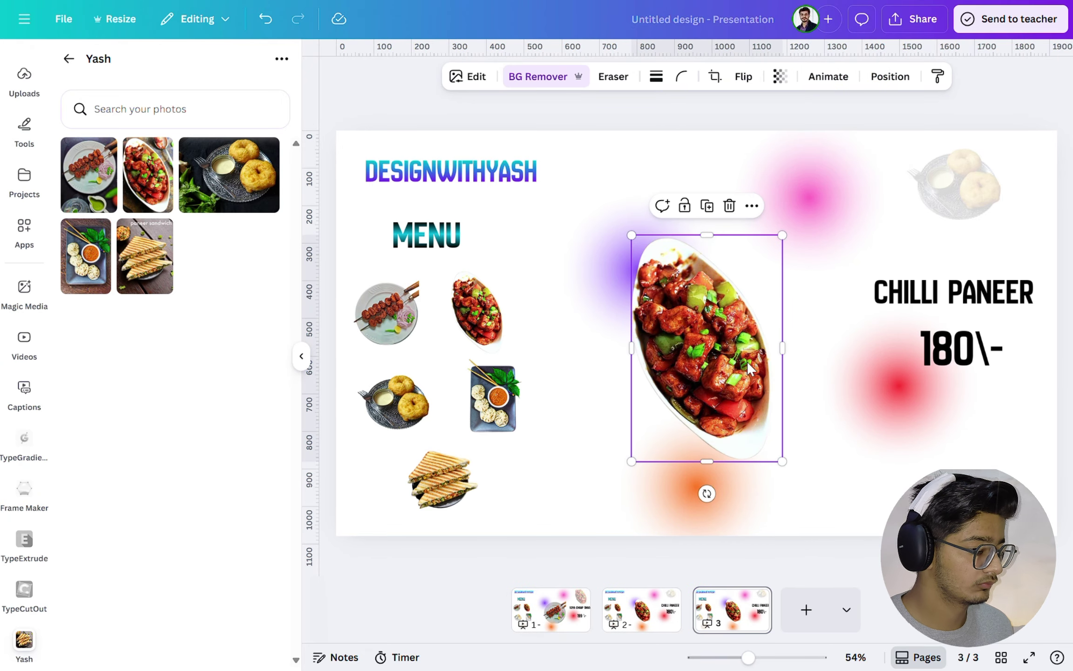
click(729, 205)
Move the faded vada image to the centre of the third page between the blurred circles and enlarge it as the main dish.
drag(953, 182, 743, 321)
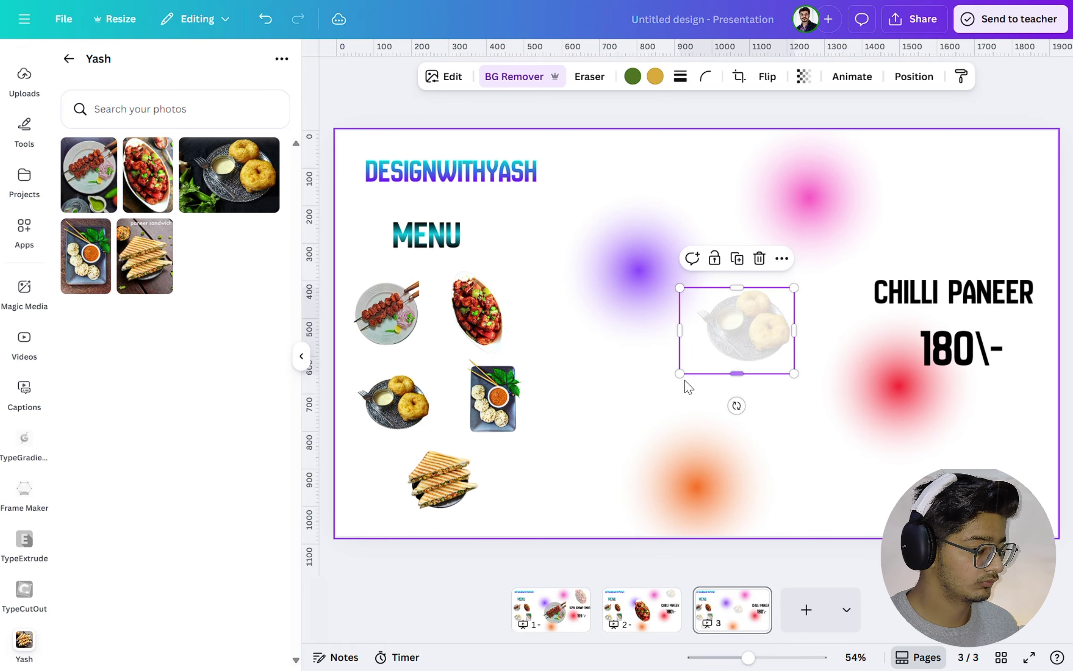
right_click(672, 380)
click(590, 393)
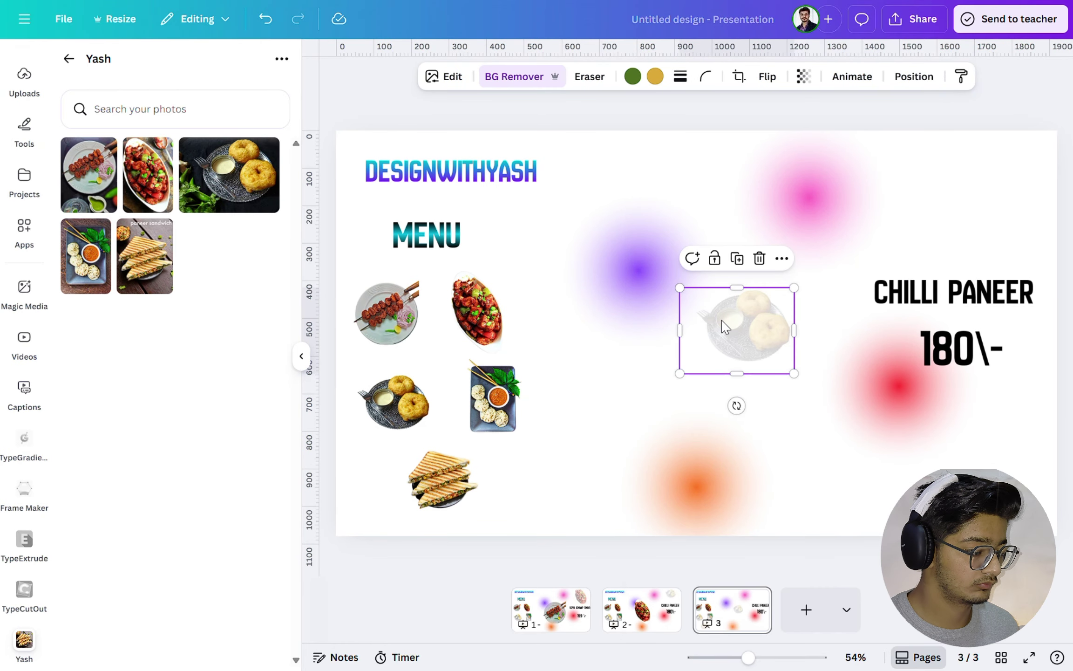
drag(678, 372, 651, 422)
click(649, 435)
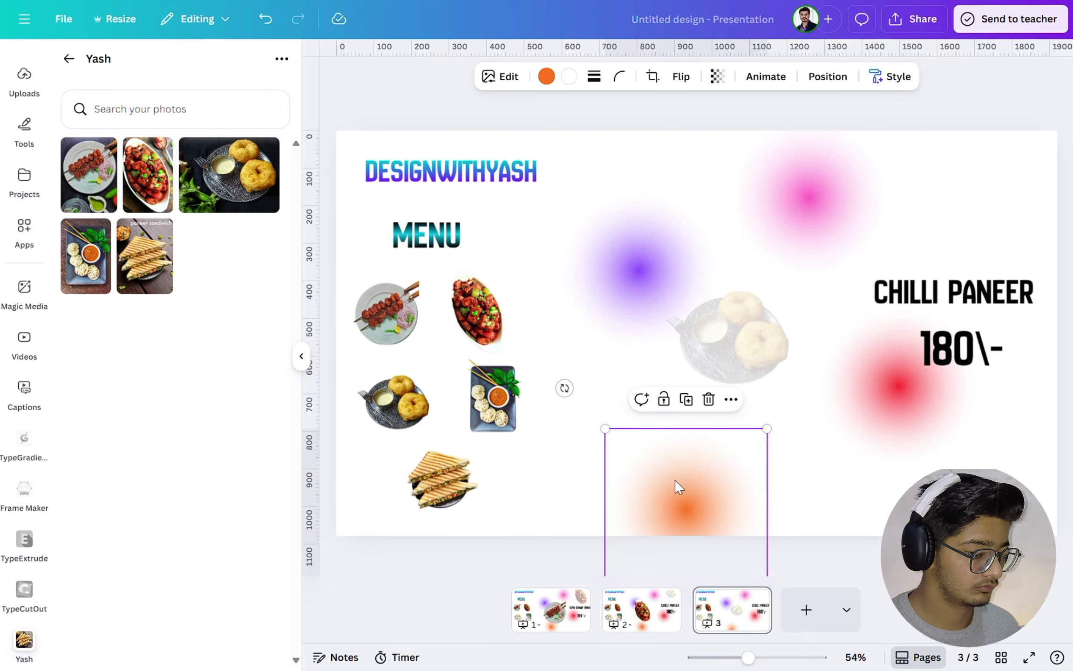
drag(676, 482, 686, 453)
click(701, 362)
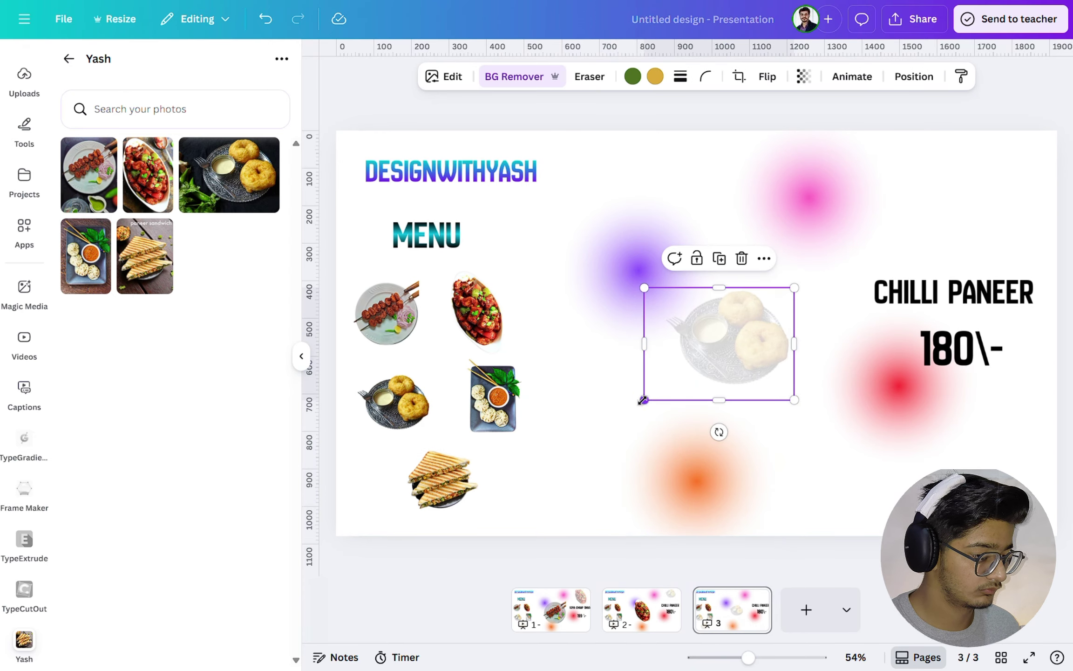
drag(644, 399, 557, 465)
drag(678, 359, 699, 341)
Set the central vada image's transparency to 100, then enlarge it a little more and re-centre it.
click(804, 76)
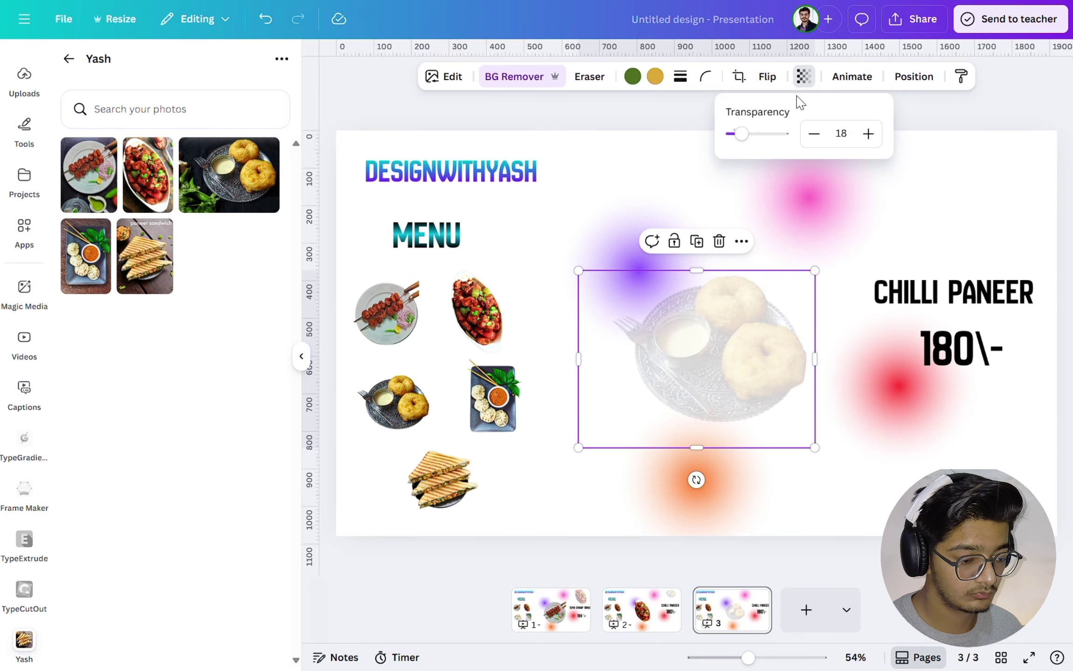
click(788, 135)
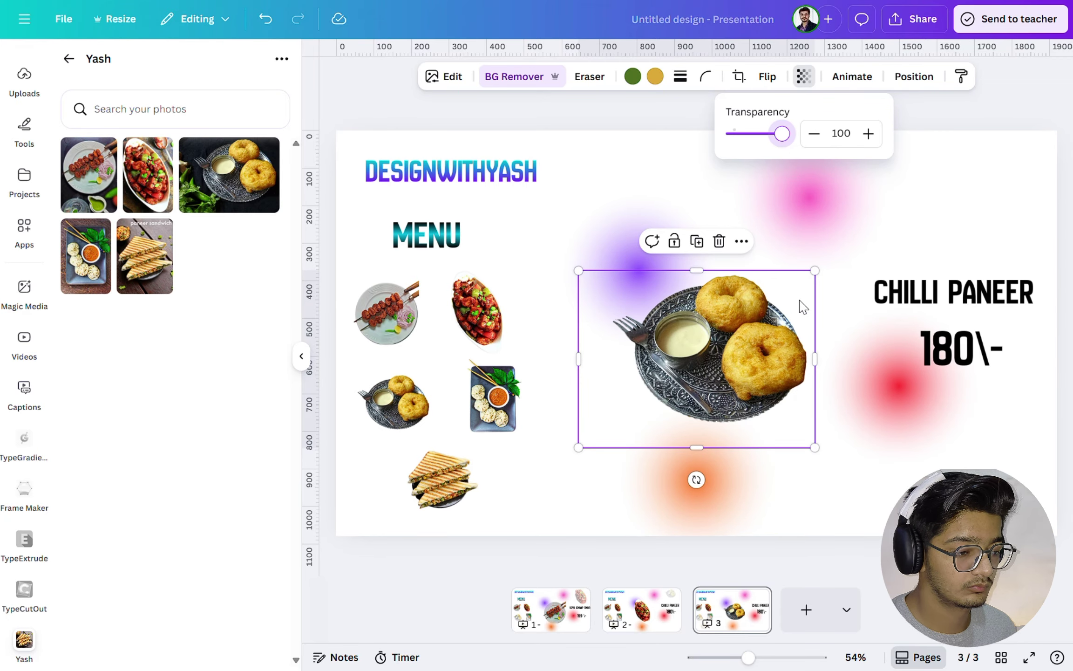
drag(817, 267, 835, 252)
drag(737, 308, 725, 308)
Delete the chilli paneer name and the 180\- price from the third page.
click(897, 286)
click(973, 251)
click(959, 350)
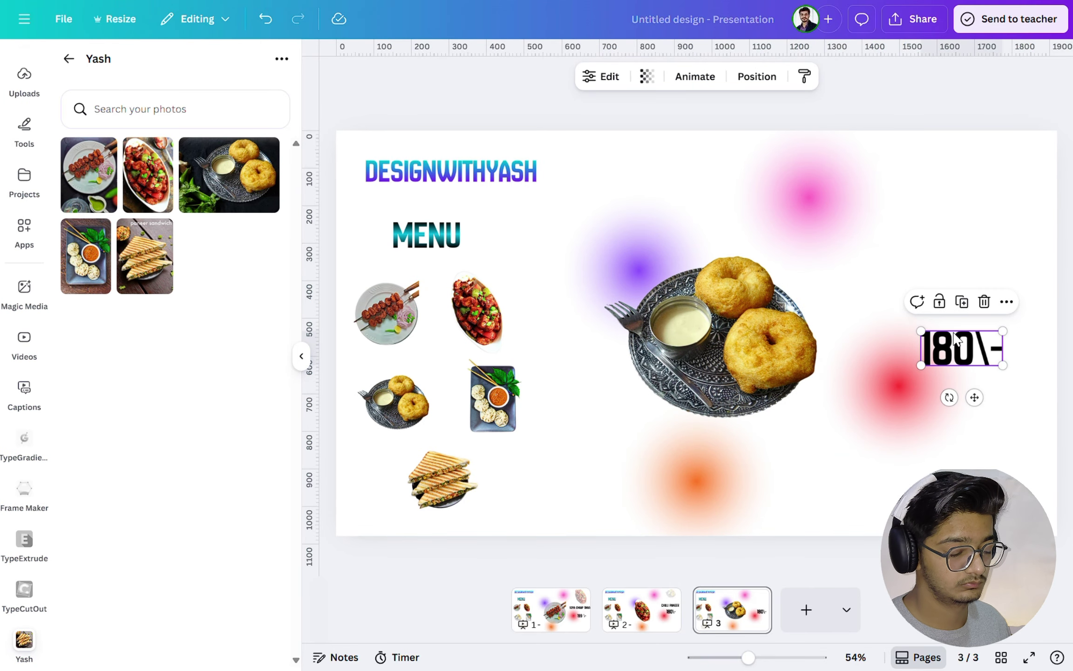
drag(959, 349, 989, 313)
click(1014, 266)
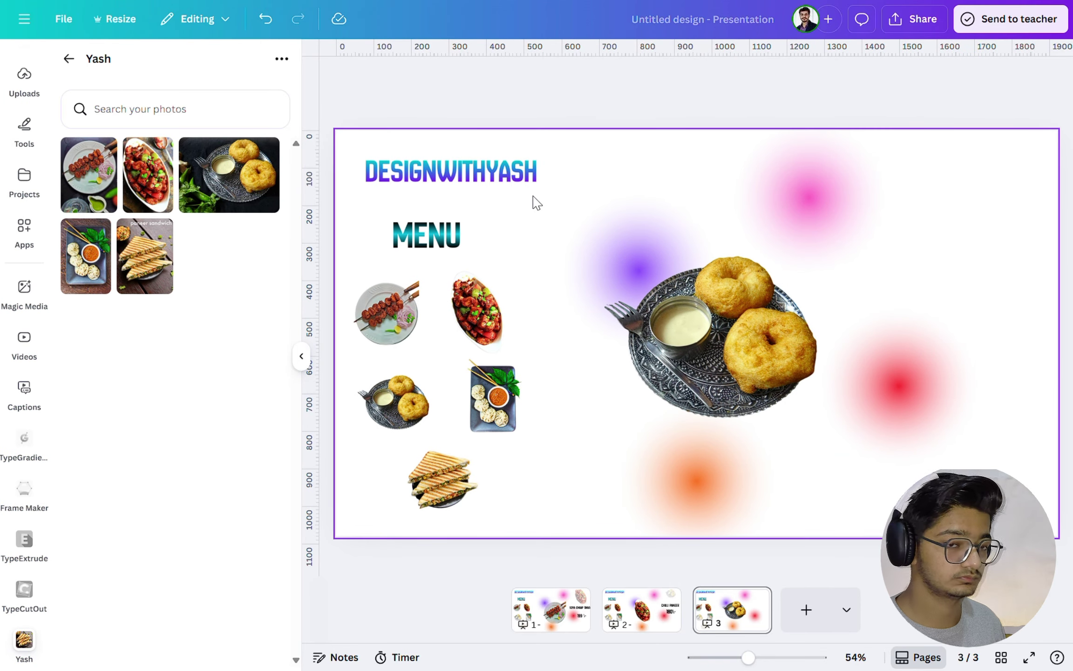
click(85, 261)
click(544, 80)
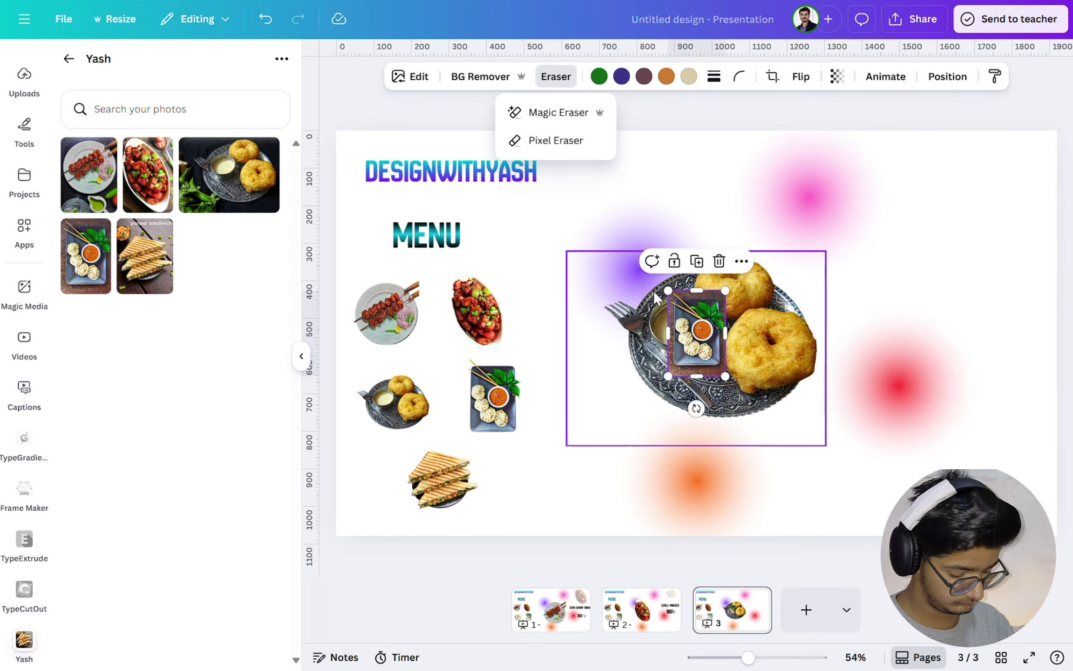
key(Escape)
click(480, 77)
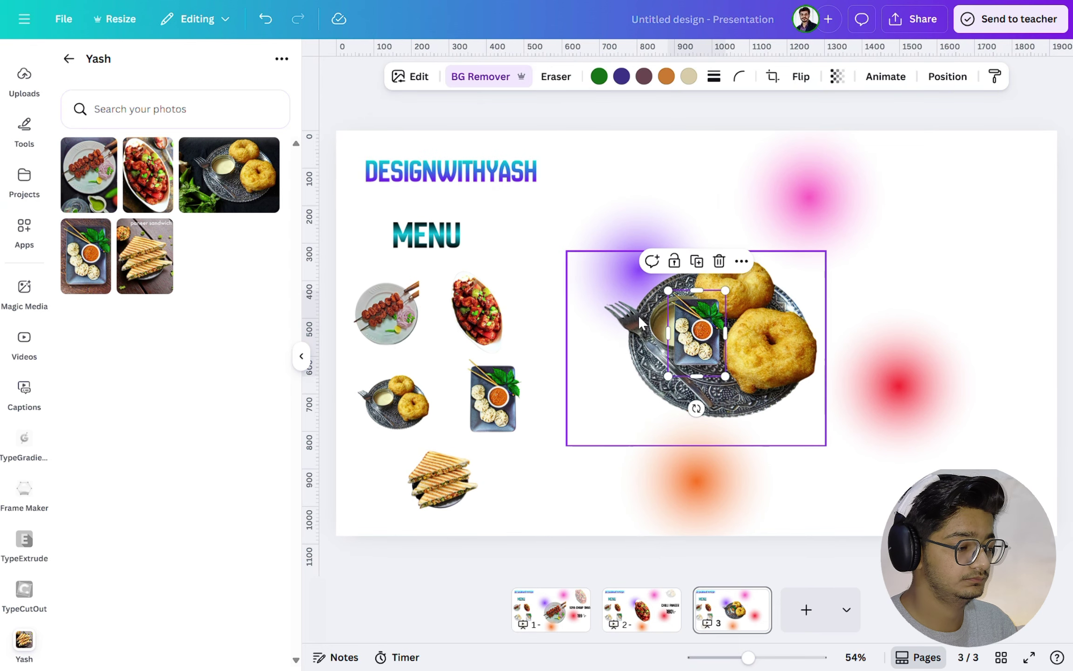
drag(697, 328, 978, 181)
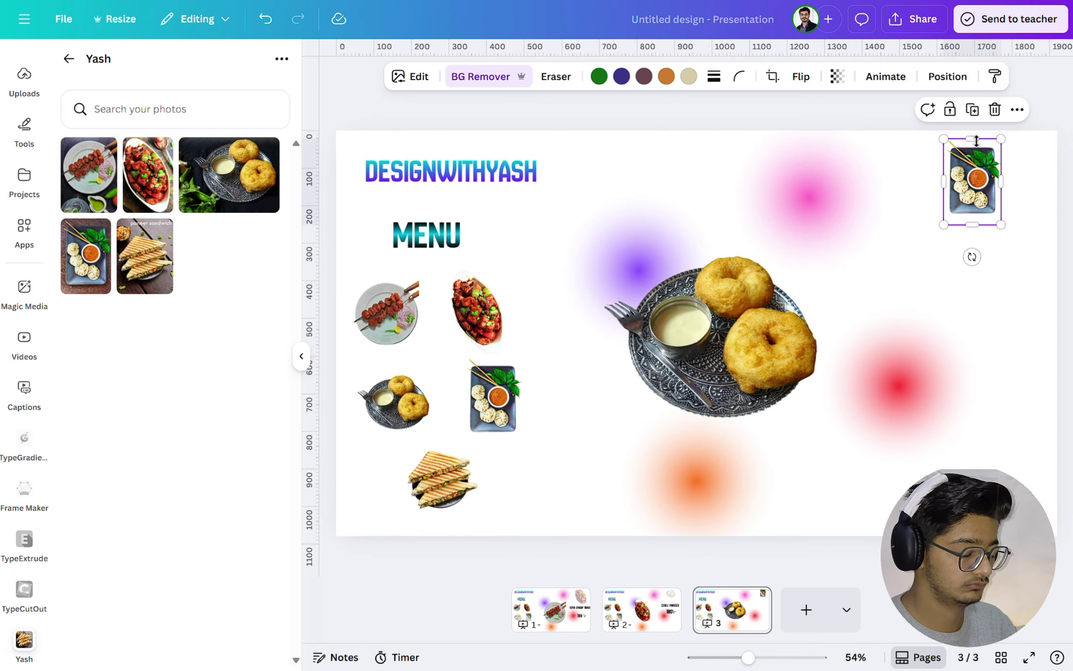
click(1001, 110)
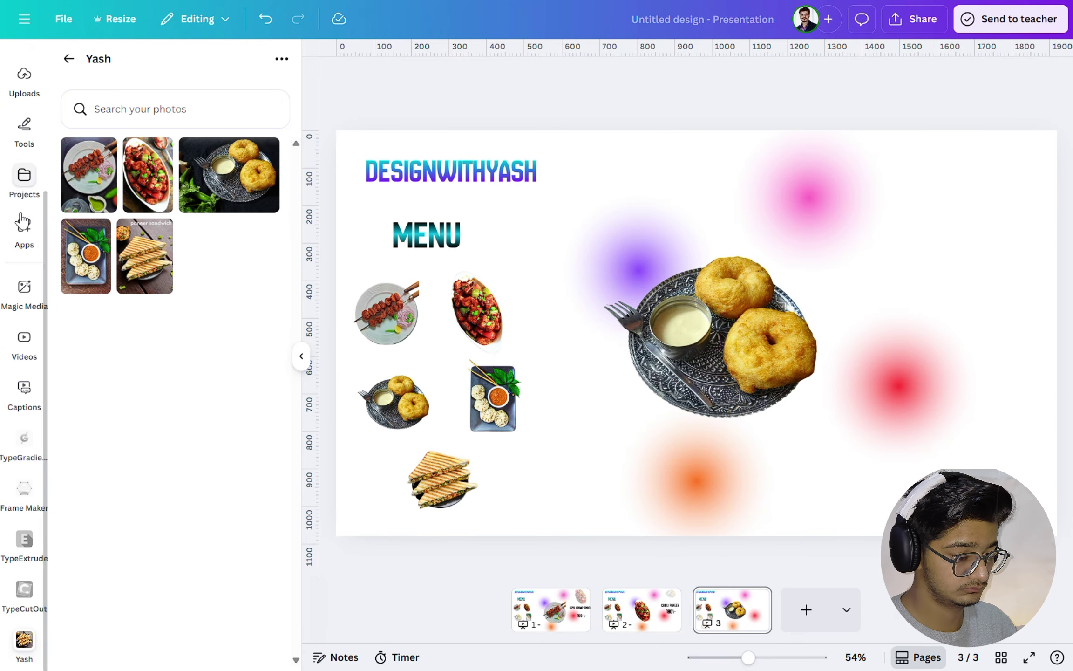
Add the cut-out momo image to the third page's upper right corner, enlarge it and set its transparency to 24.
click(88, 259)
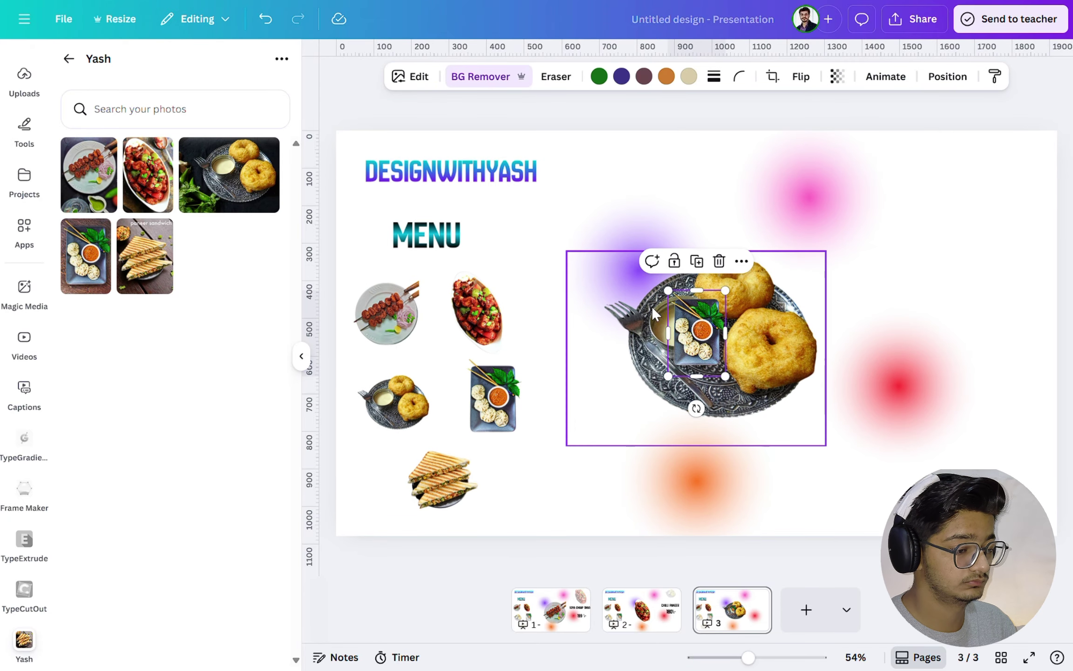
drag(680, 332, 963, 175)
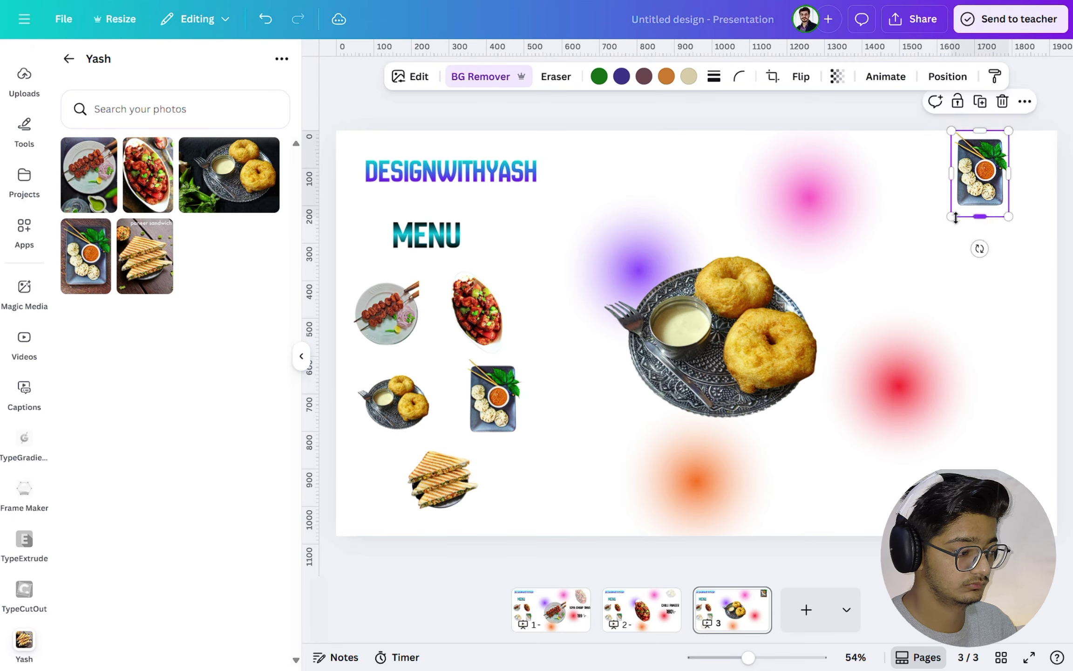
drag(953, 217, 916, 258)
drag(968, 192, 988, 183)
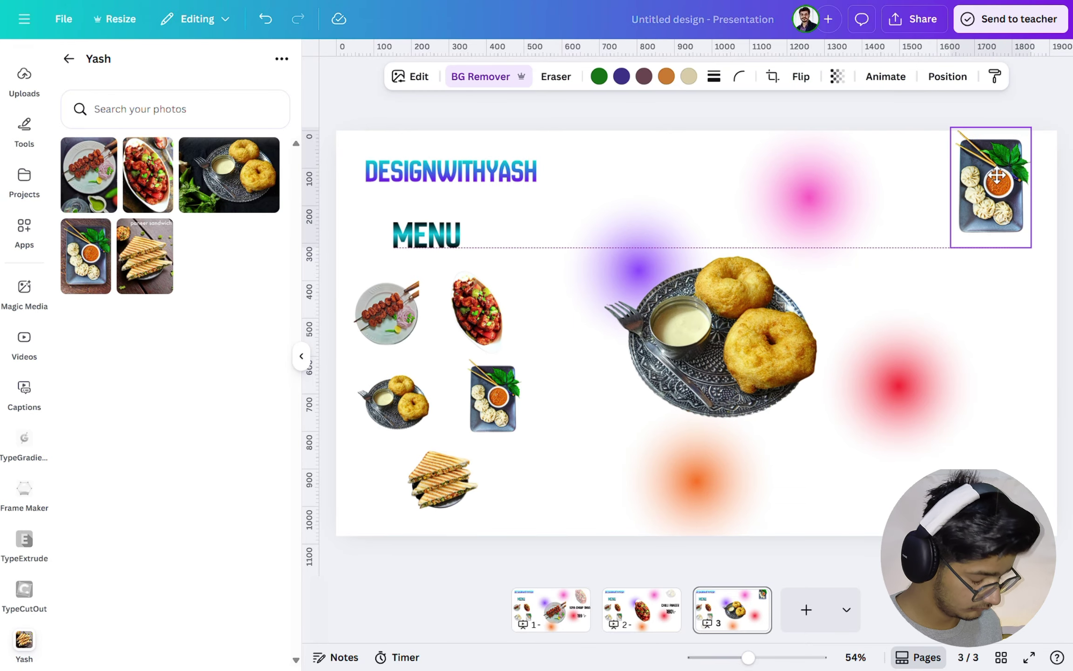
click(837, 76)
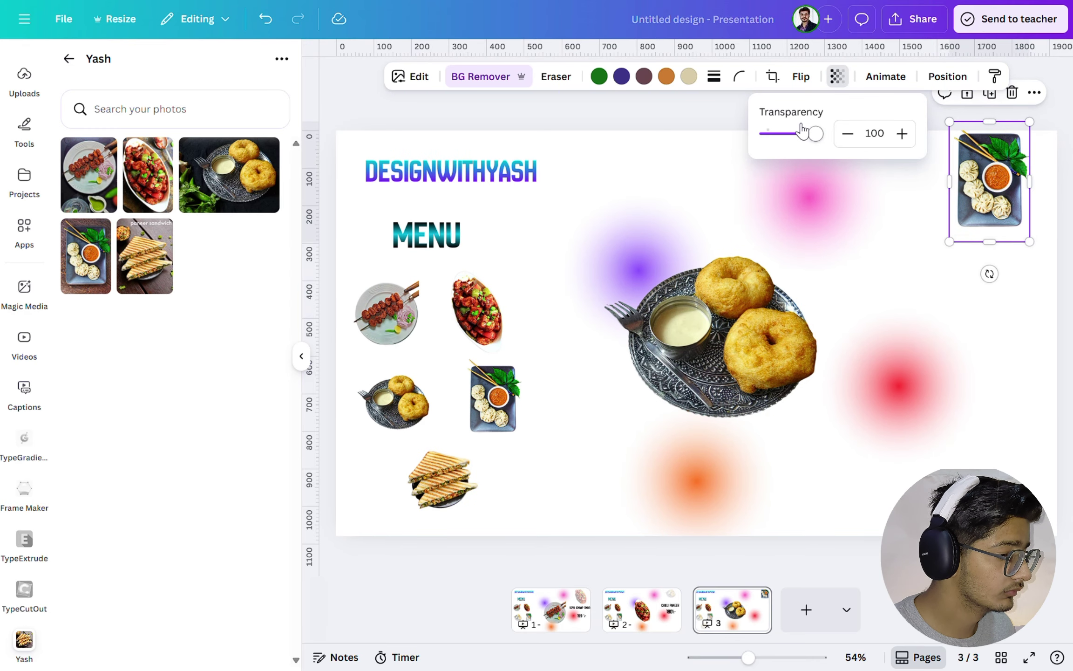
drag(802, 130, 778, 135)
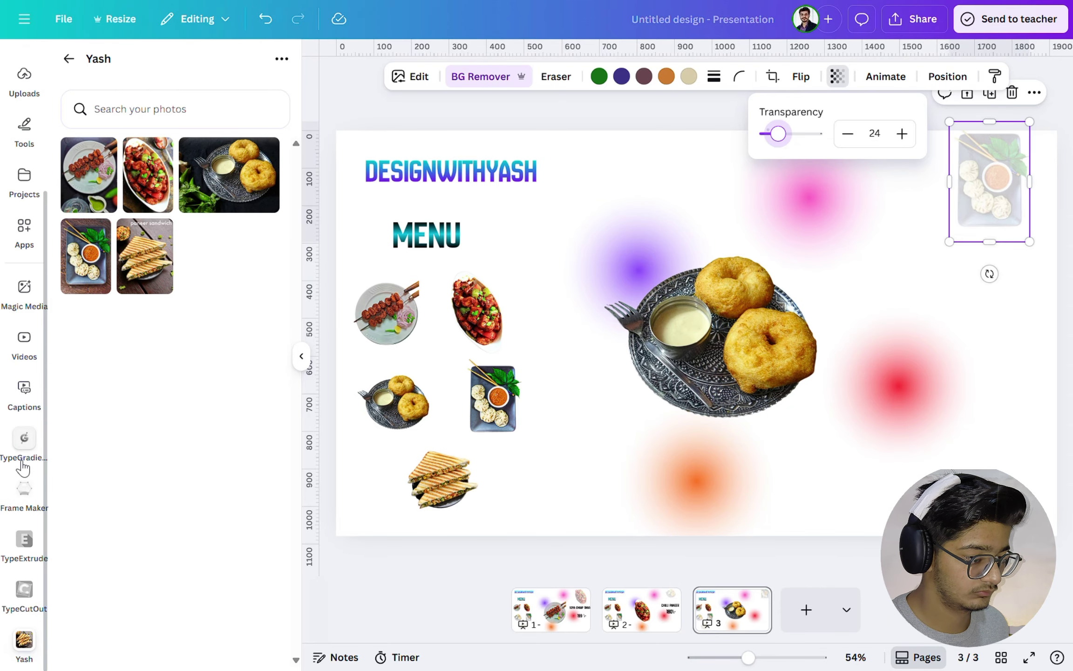
Open TypeGradient and replace its sample text with "medu vada".
click(24, 441)
key(BackSpace)
key(BackSpace)
key(BackSpace)
key(BackSpace)
key(BackSpace)
key(BackSpace)
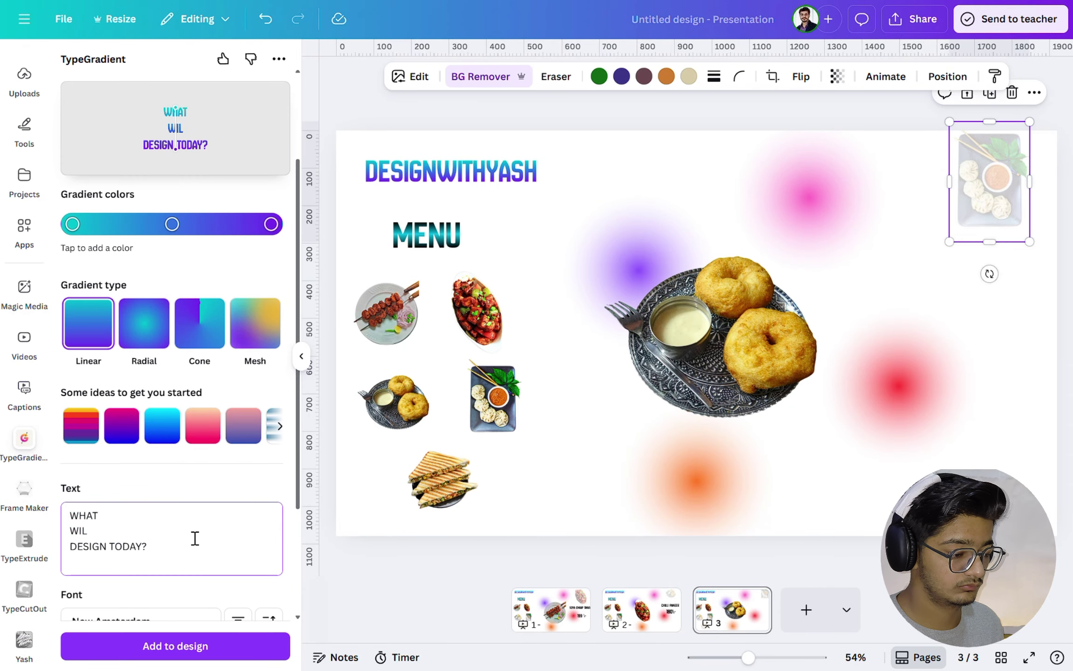
click(163, 551)
key(BackSpace)
key(BackSpace)
key(BackSpace)
key(BackSpace)
key(BackSpace)
key(BackSpace)
key(BackSpace)
key(BackSpace)
key(BackSpace)
key(BackSpace)
key(BackSpace)
key(BackSpace)
key(BackSpace)
key(BackSpace)
key(BackSpace)
key(BackSpace)
key(BackSpace)
key(BackSpace)
key(BackSpace)
key(BackSpace)
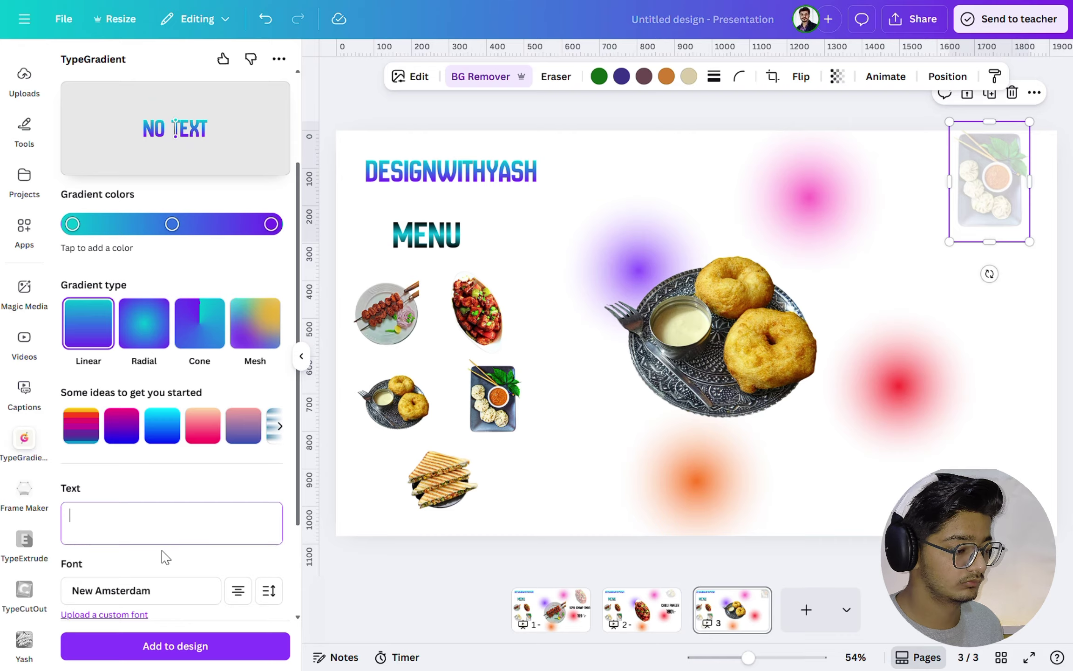
text(med)
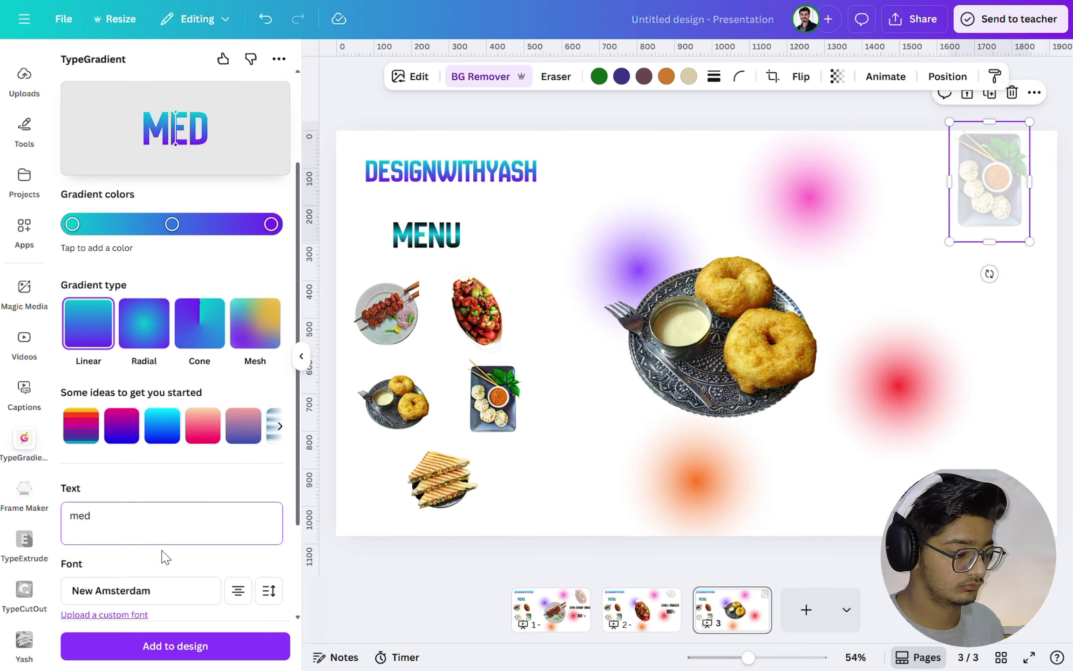
text(u vada)
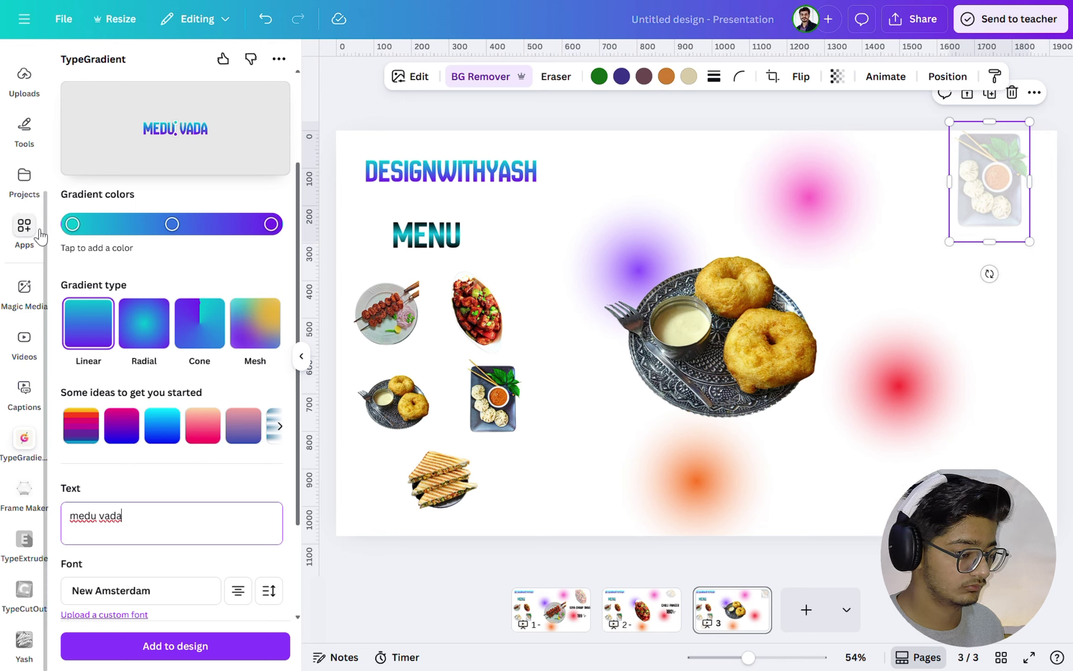
Set all three gradient colours of the "medu vada" text to black.
click(72, 224)
click(235, 279)
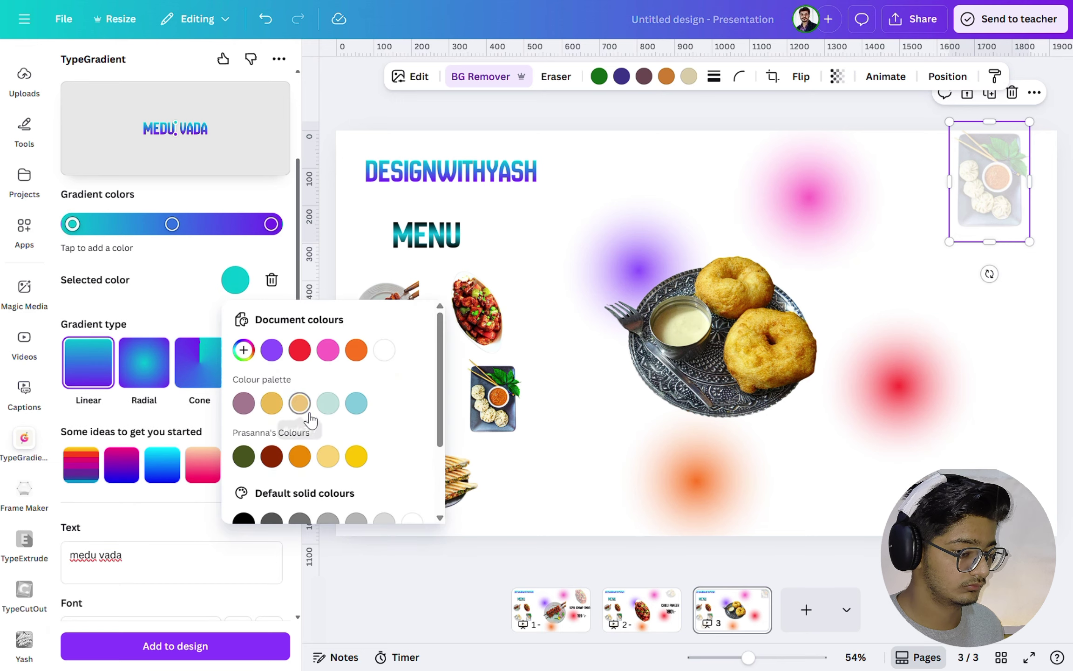
click(243, 518)
click(259, 269)
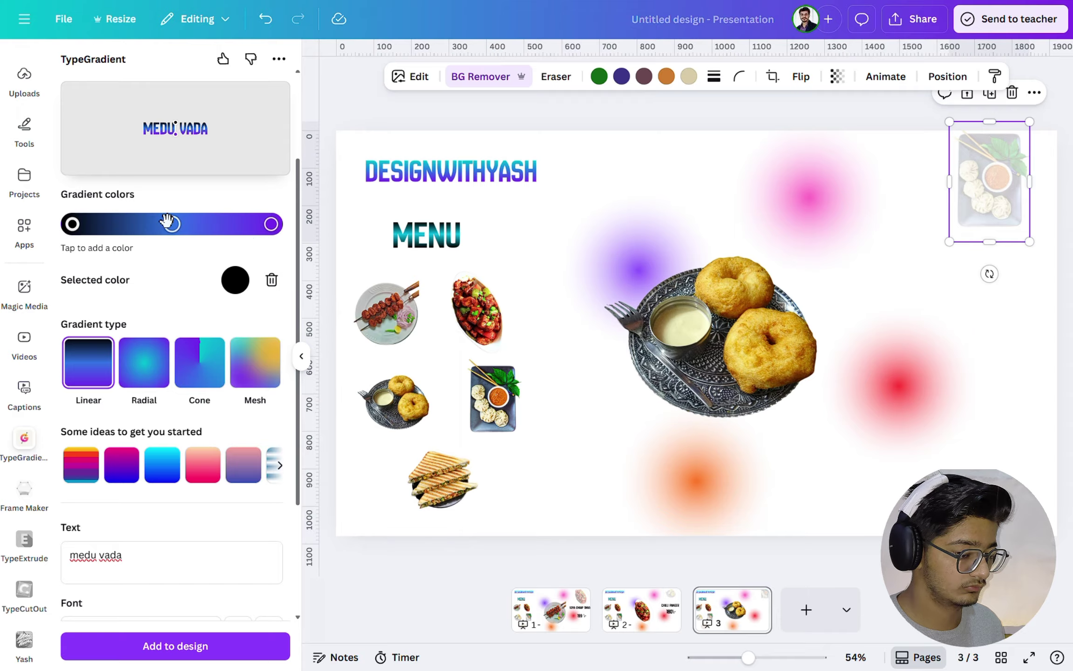
click(235, 280)
click(241, 517)
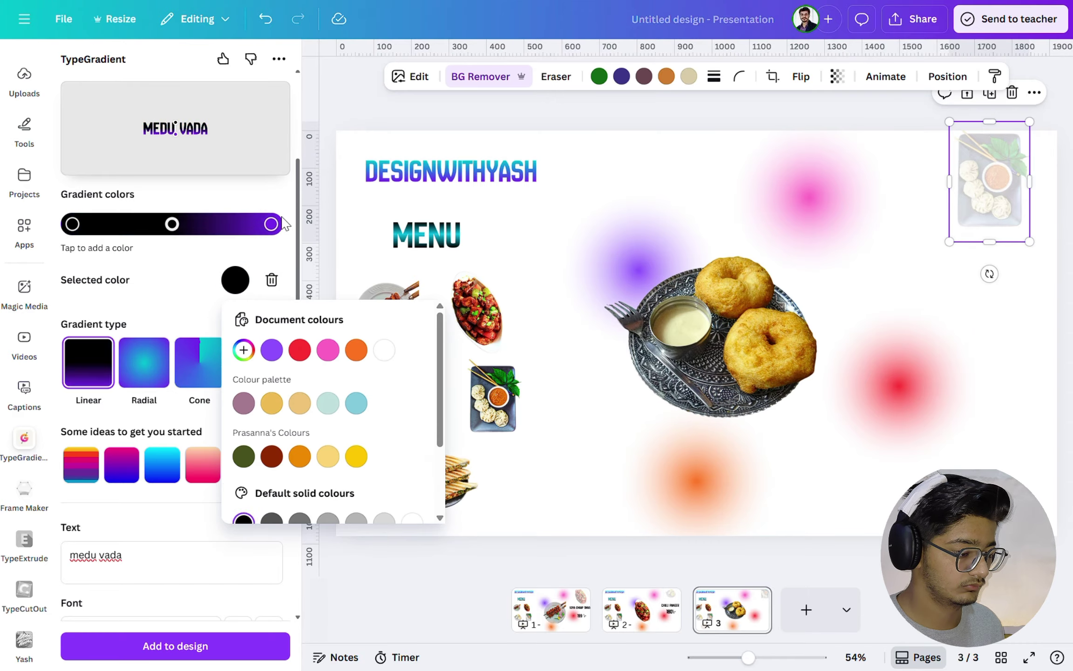
click(271, 219)
click(235, 279)
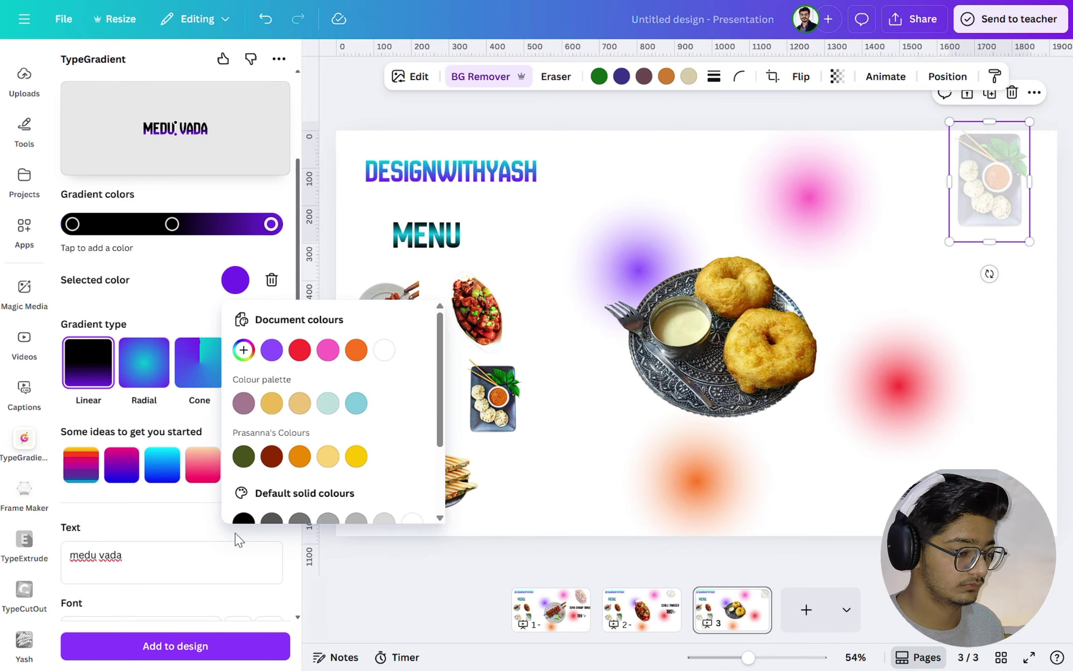
click(242, 517)
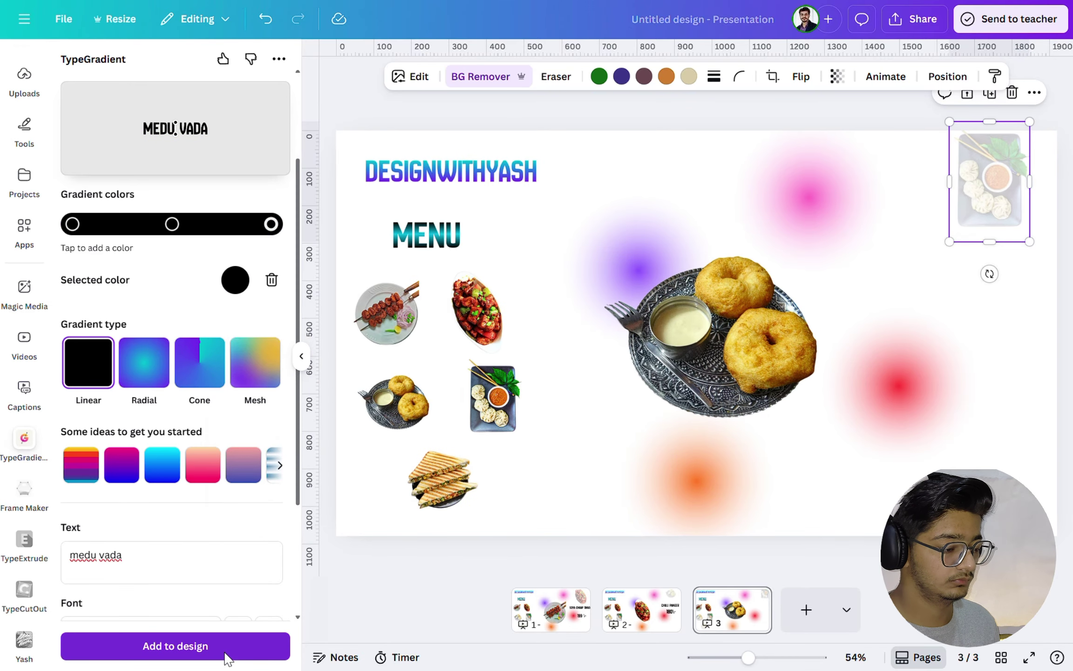
Add the medu vada name to the third page, shrink it and place it below the faded momo image.
click(227, 656)
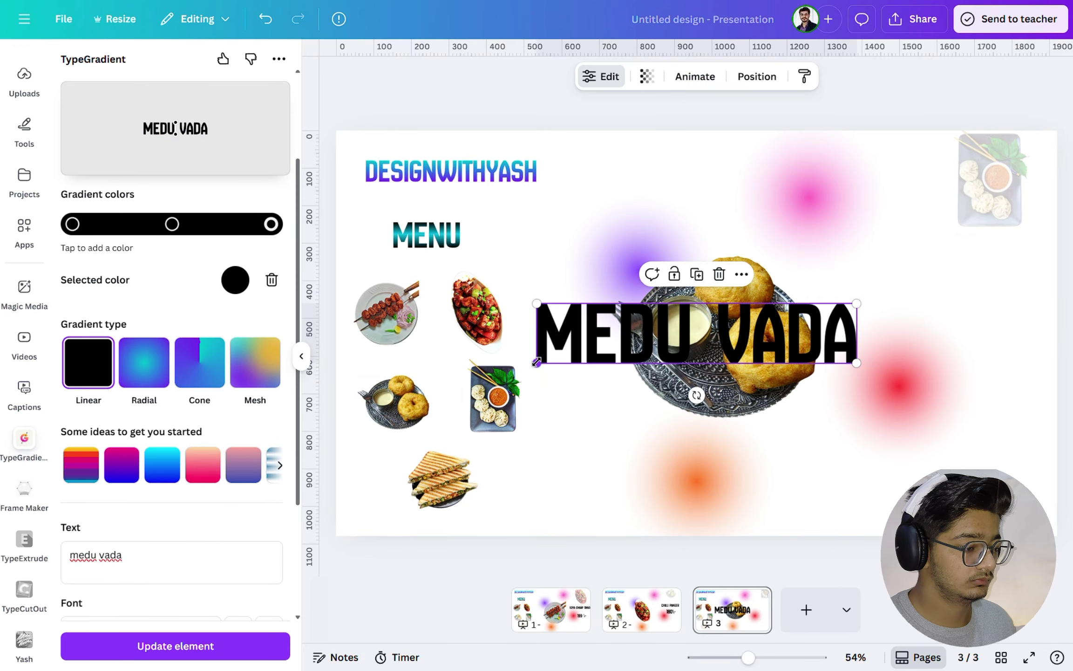
drag(536, 362, 694, 334)
drag(769, 315, 948, 294)
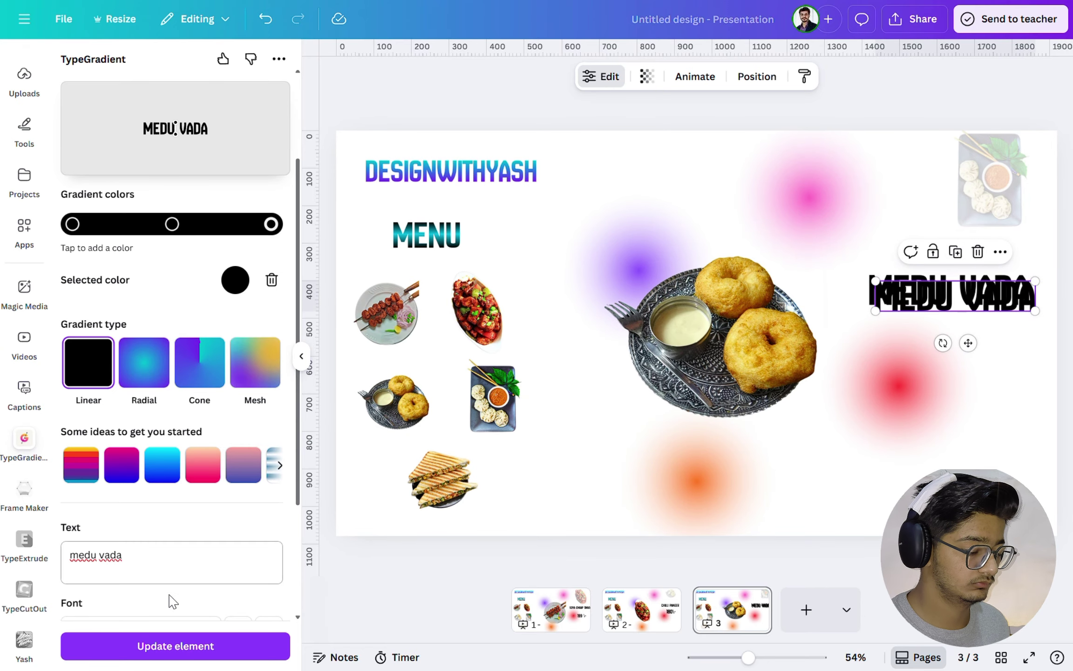
Change the duplicate name's text to "120\-" and place it as the price just below the medu vada name.
click(154, 564)
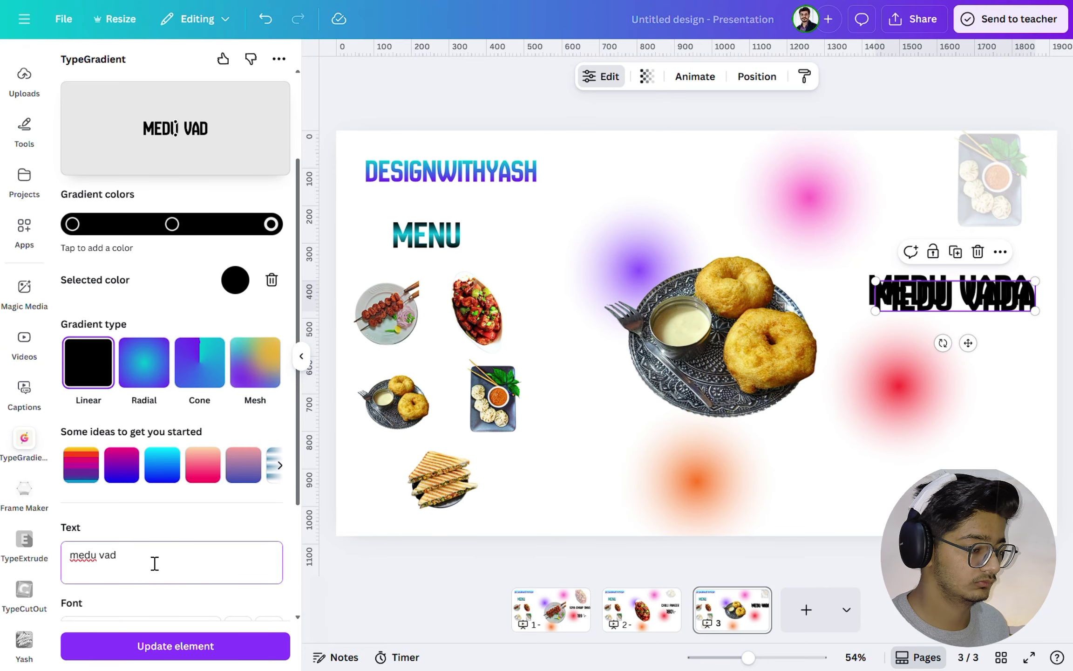
key(BackSpace)
key(BackSpace)
key(BackSpace)
key(BackSpace)
key(BackSpace)
key(BackSpace)
key(BackSpace)
key(BackSpace)
text(12)
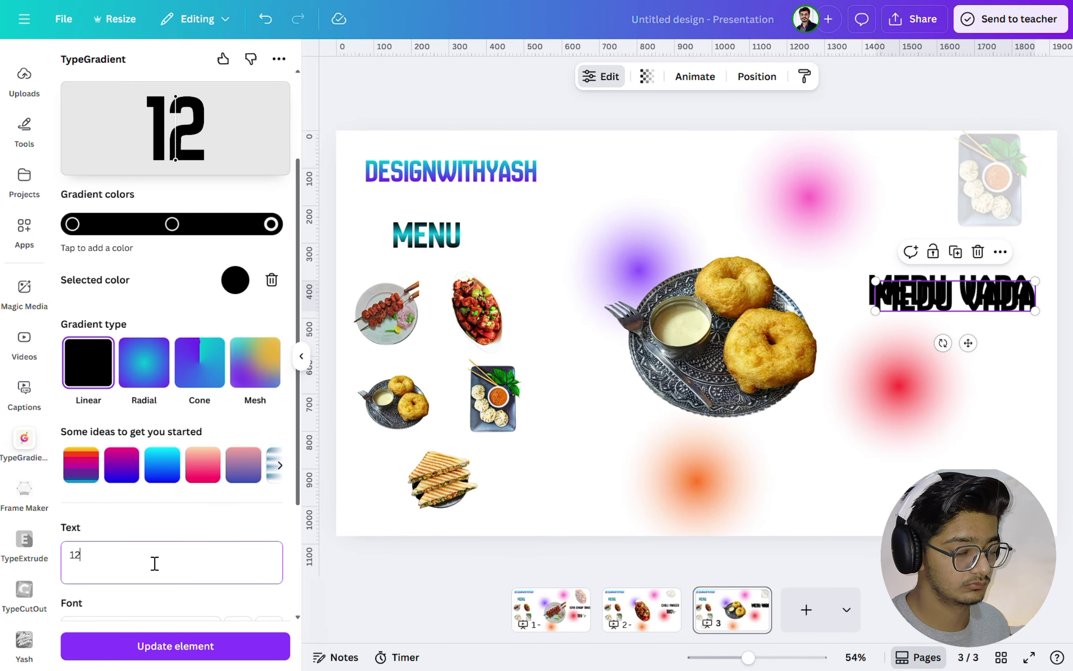
text(0\-)
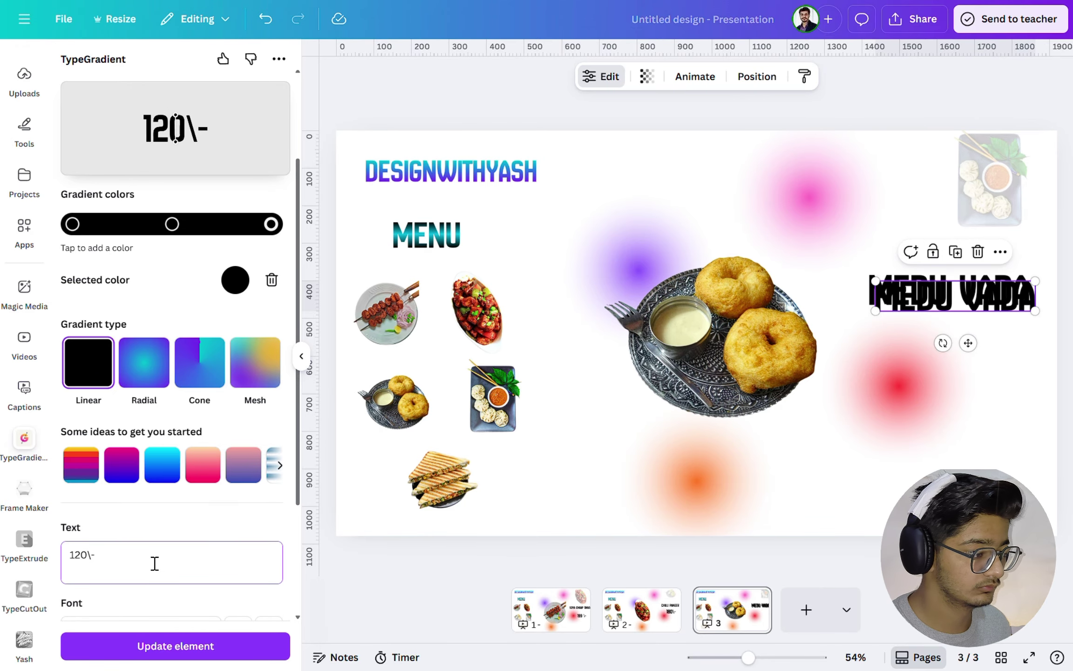
click(149, 646)
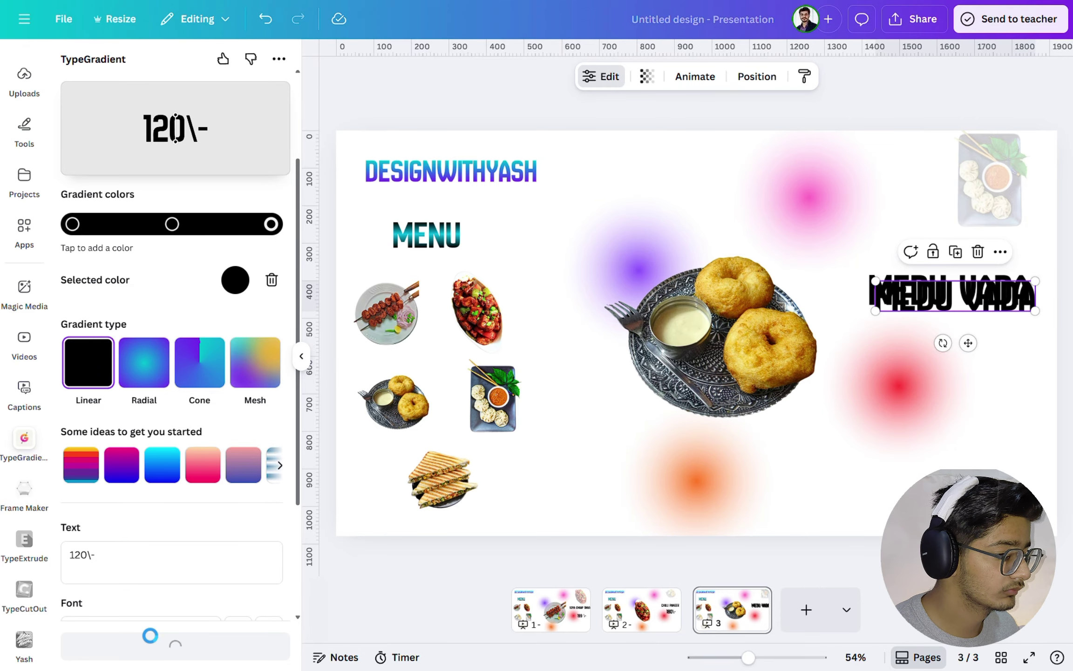
drag(913, 303, 976, 353)
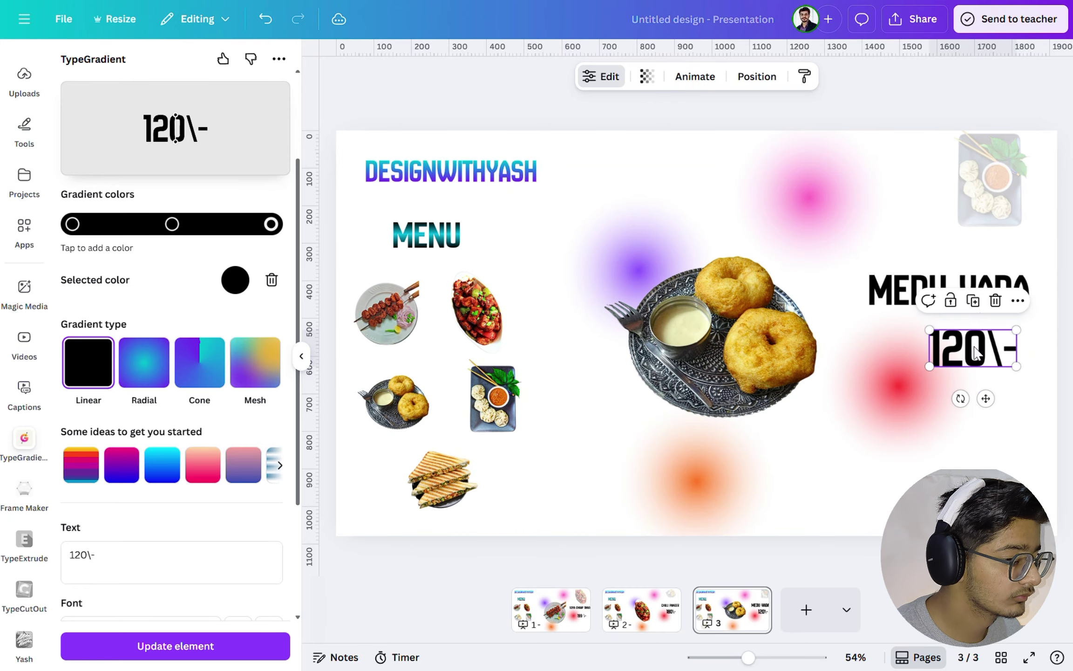
Duplicate the third page and delete the medu vada name, the price and the large vada image from the copy.
right_click(752, 601)
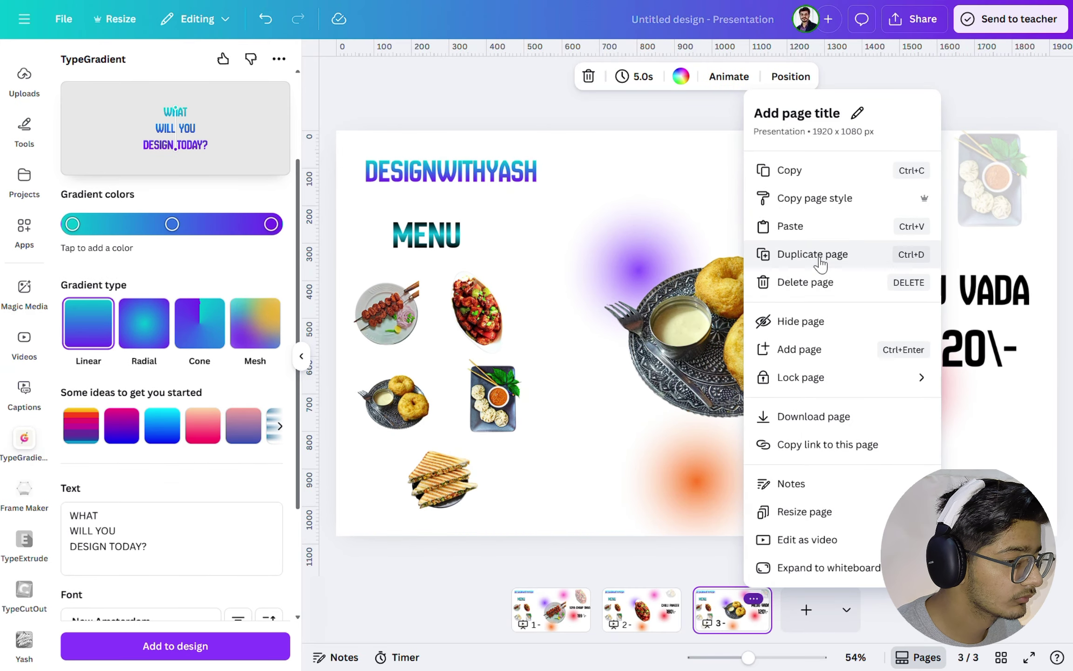
click(820, 264)
click(978, 295)
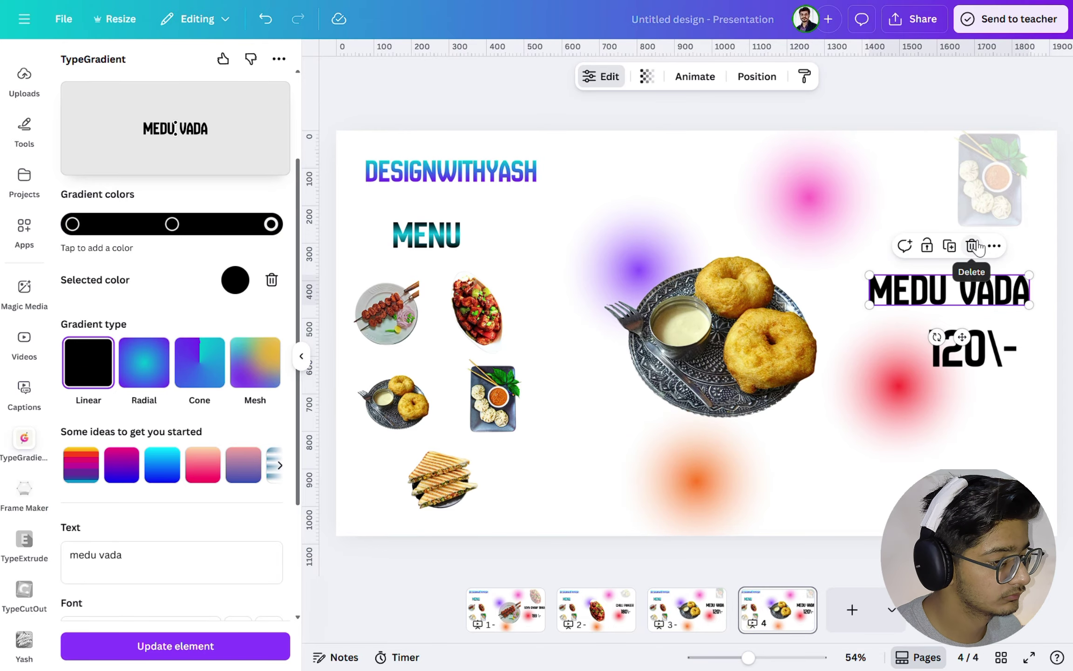
click(978, 247)
click(973, 349)
click(985, 300)
click(727, 279)
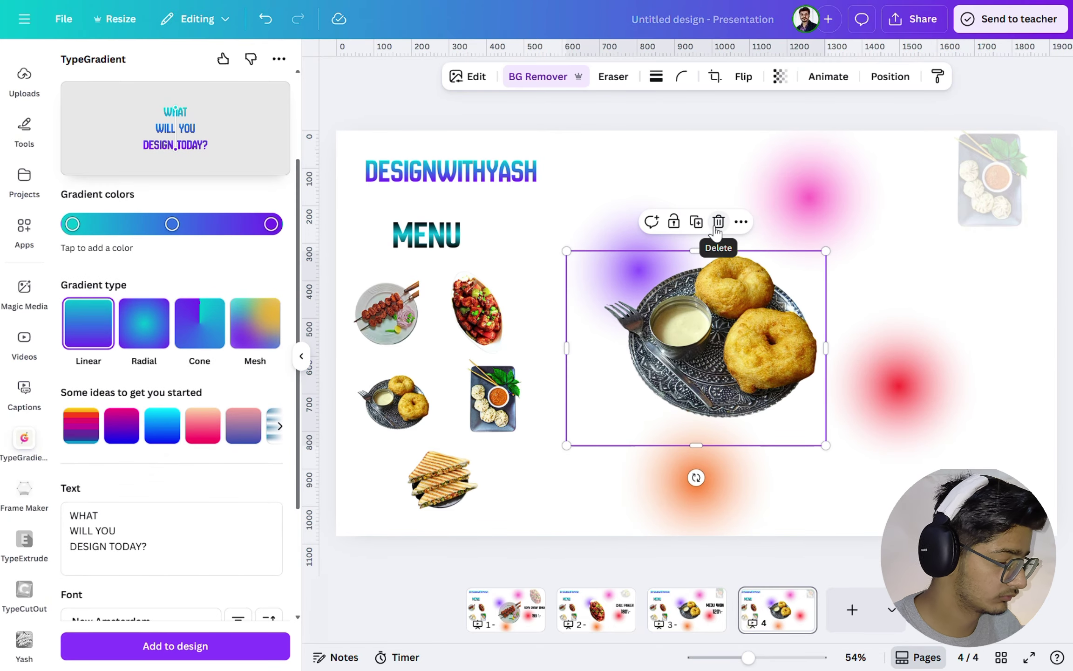
click(719, 223)
Move the faded momo image to the centre of the fourth page, enlarge it and set its transparency to 100.
click(987, 181)
drag(988, 182, 740, 343)
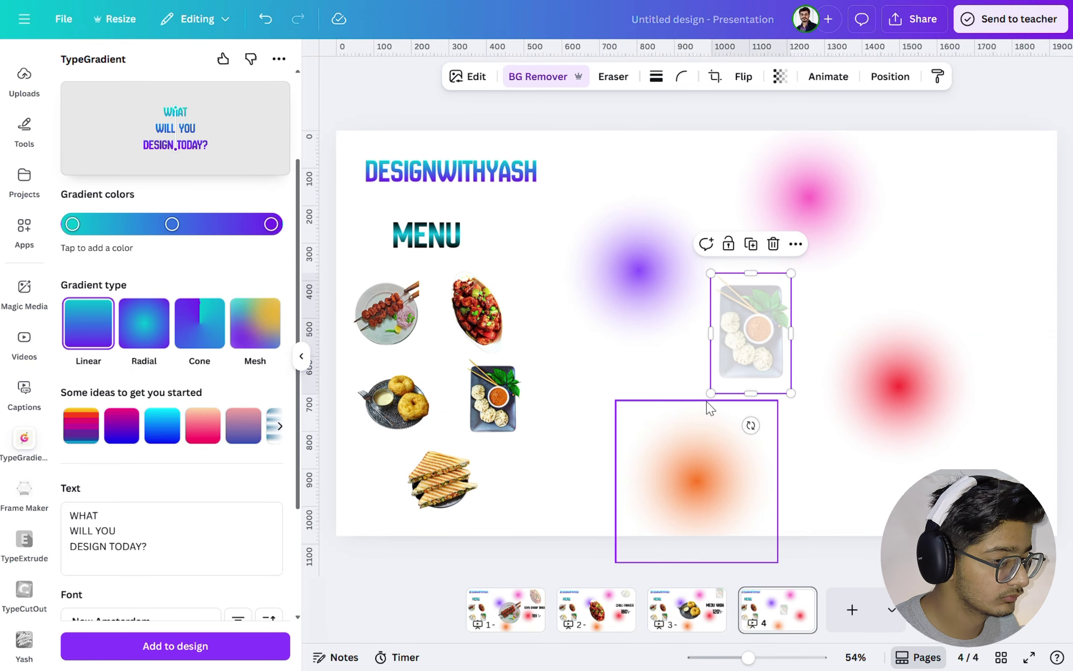
drag(711, 393, 618, 532)
drag(677, 402, 670, 355)
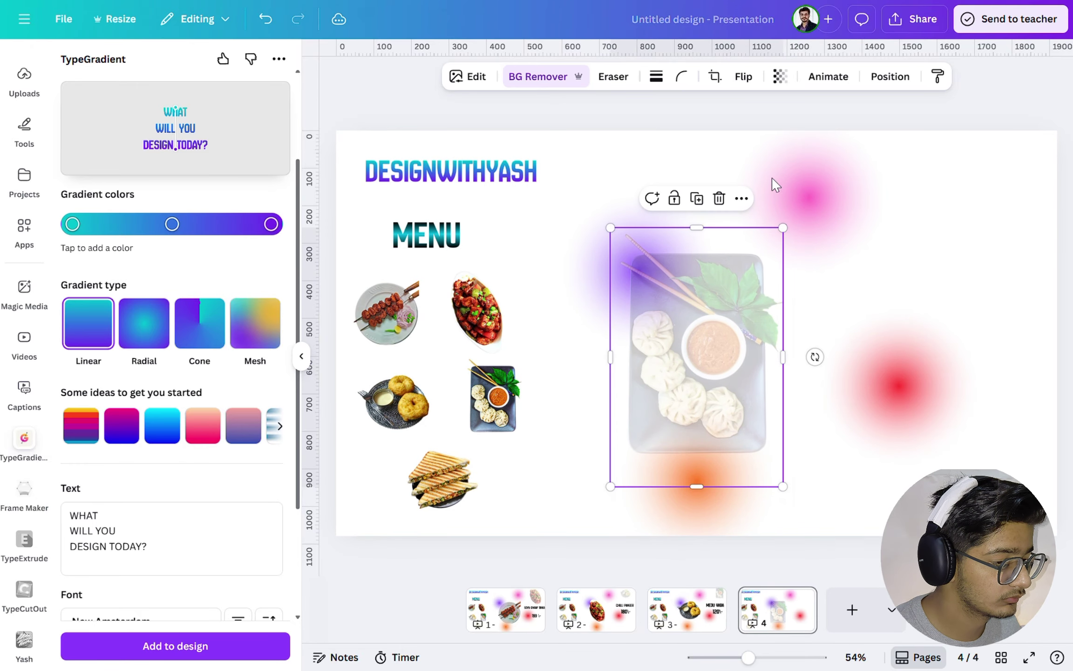
click(781, 79)
click(764, 135)
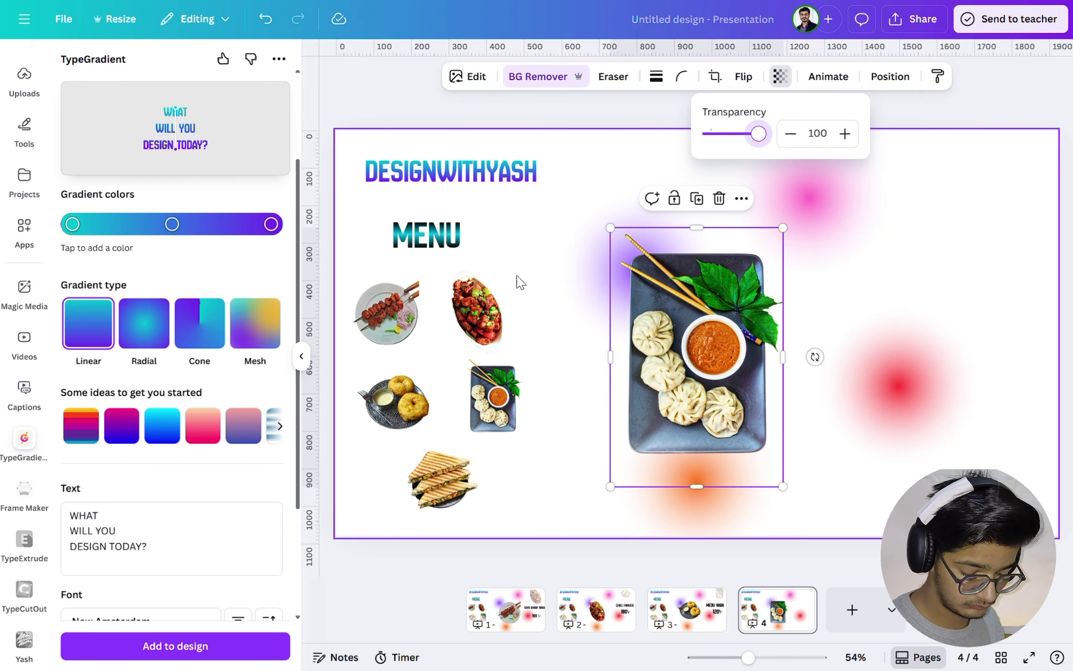
Replace the TypeGradient sample text with "steamed veg momos".
click(210, 530)
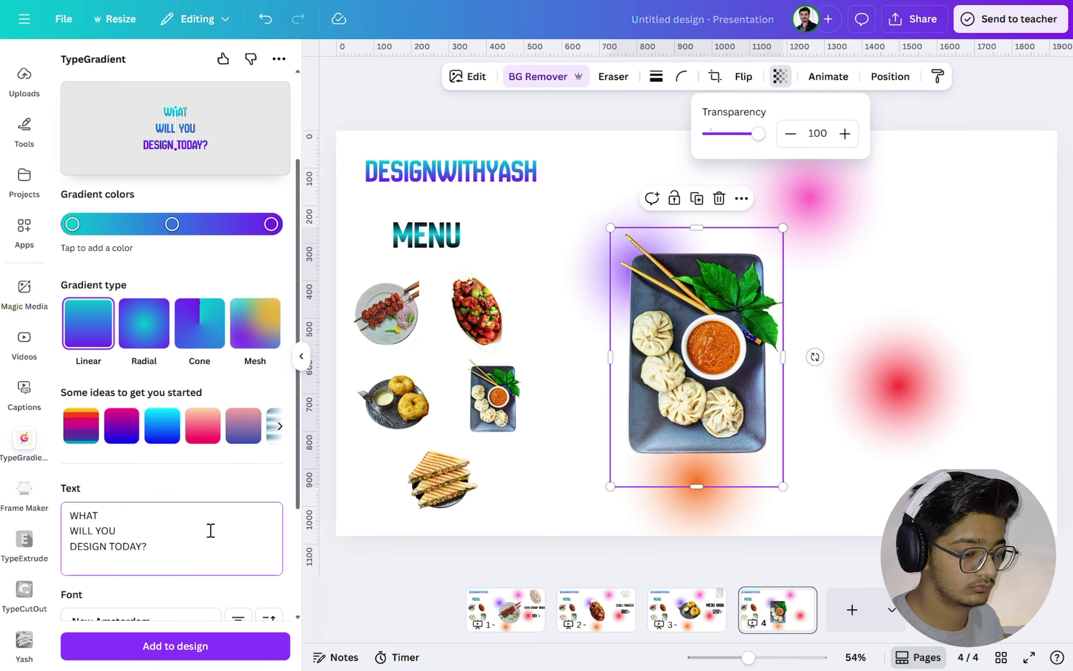
key(BackSpace)
key(BackSpace)
key(BackSpace)
key(BackSpace)
key(BackSpace)
key(BackSpace)
key(BackSpace)
key(BackSpace)
key(BackSpace)
key(BackSpace)
key(BackSpace)
key(BackSpace)
key(BackSpace)
key(BackSpace)
key(BackSpace)
key(BackSpace)
key(BackSpace)
key(BackSpace)
key(BackSpace)
key(BackSpace)
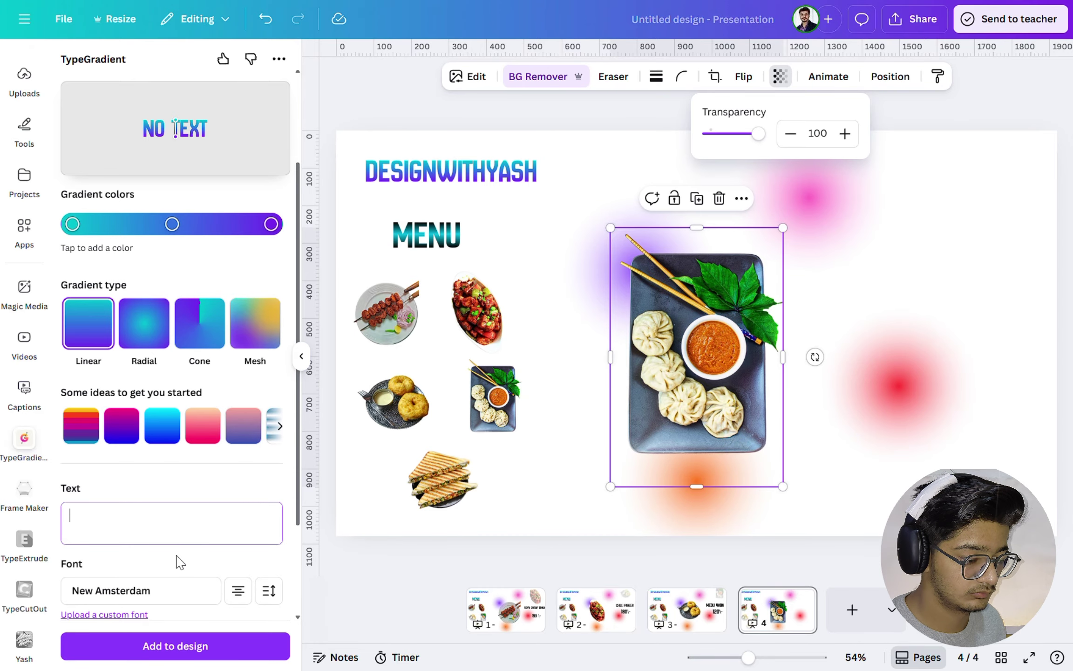
text(steam)
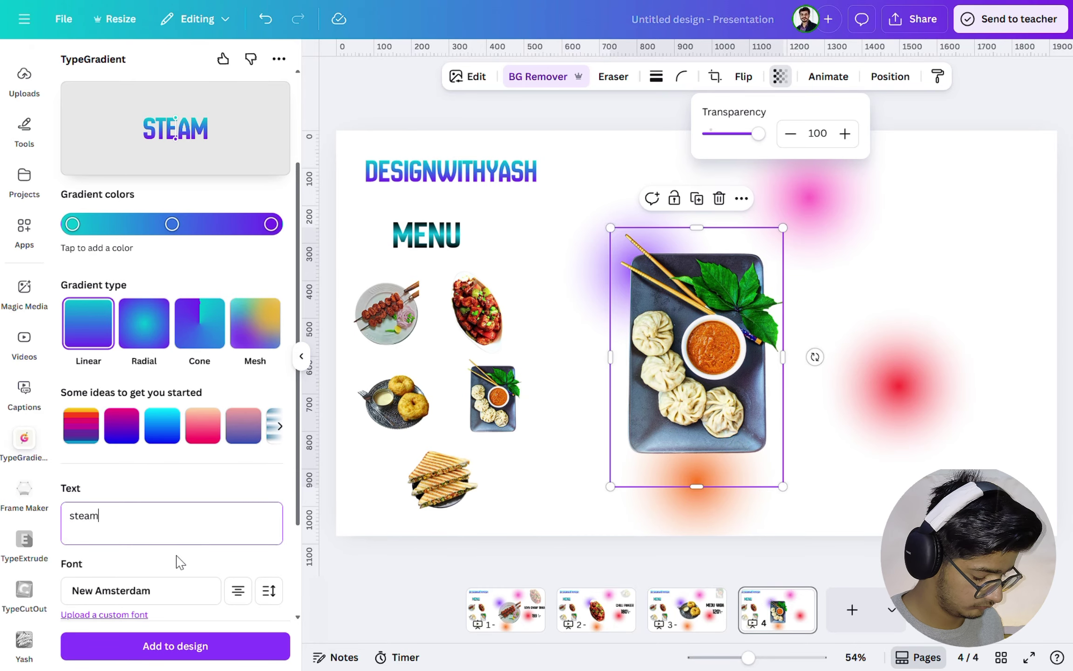
text(ed ve)
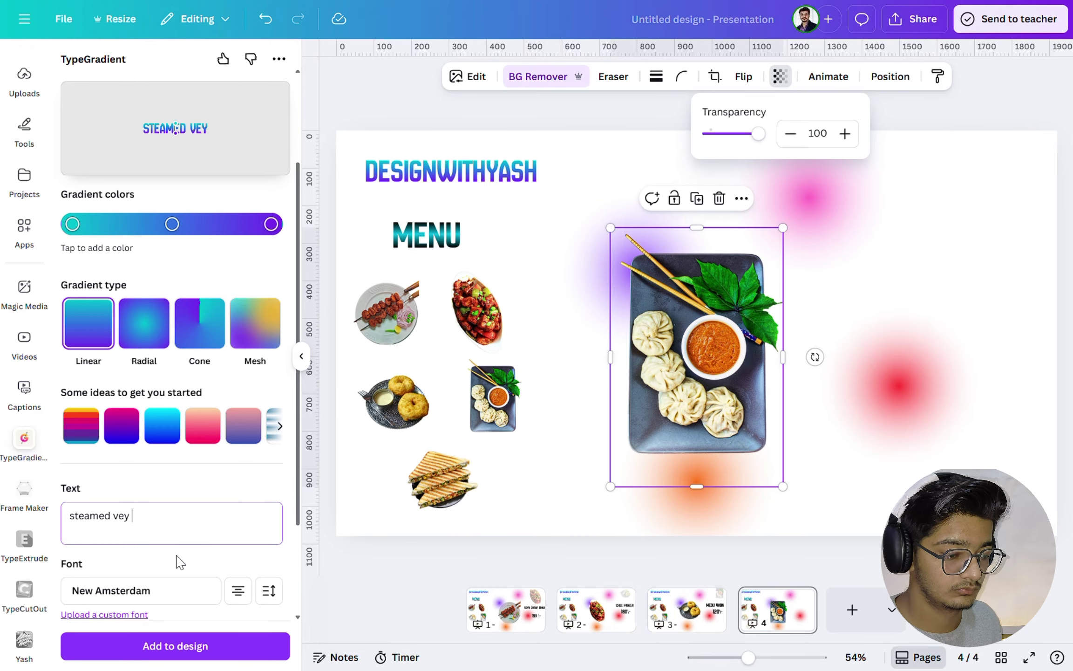
text(g m)
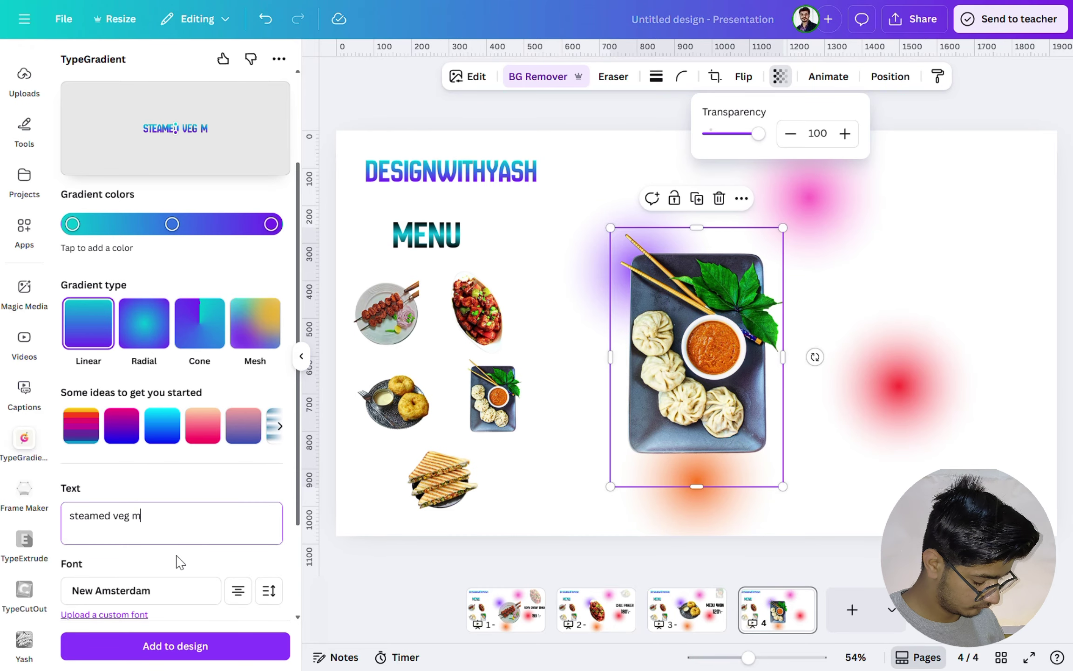
text(omos)
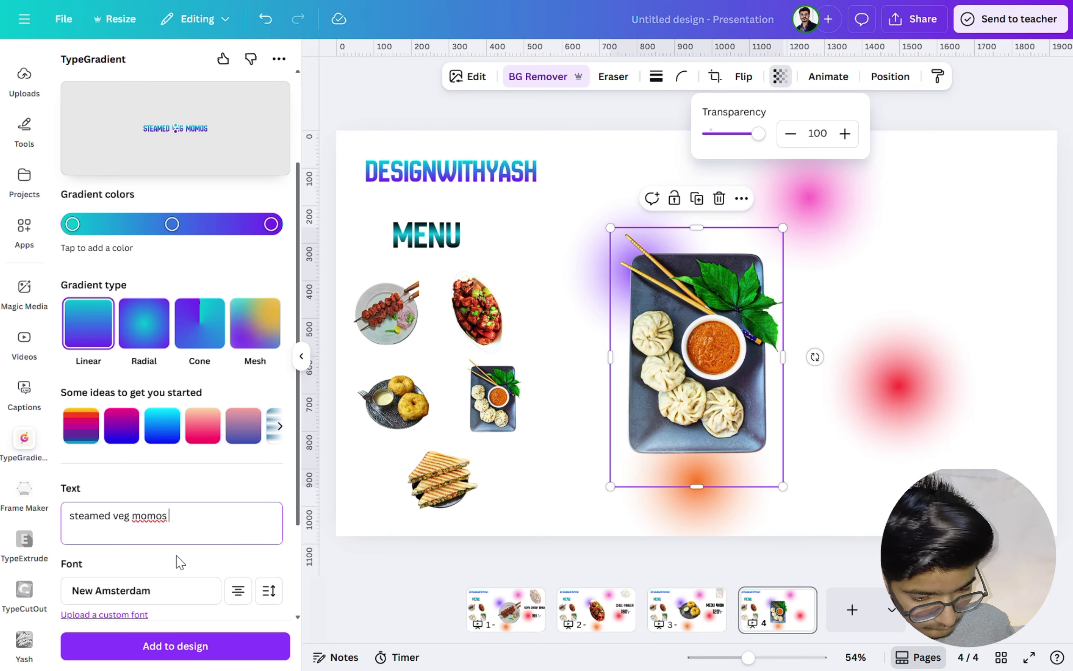
Set all three gradient colours of the "steamed veg momos" text to black.
click(161, 224)
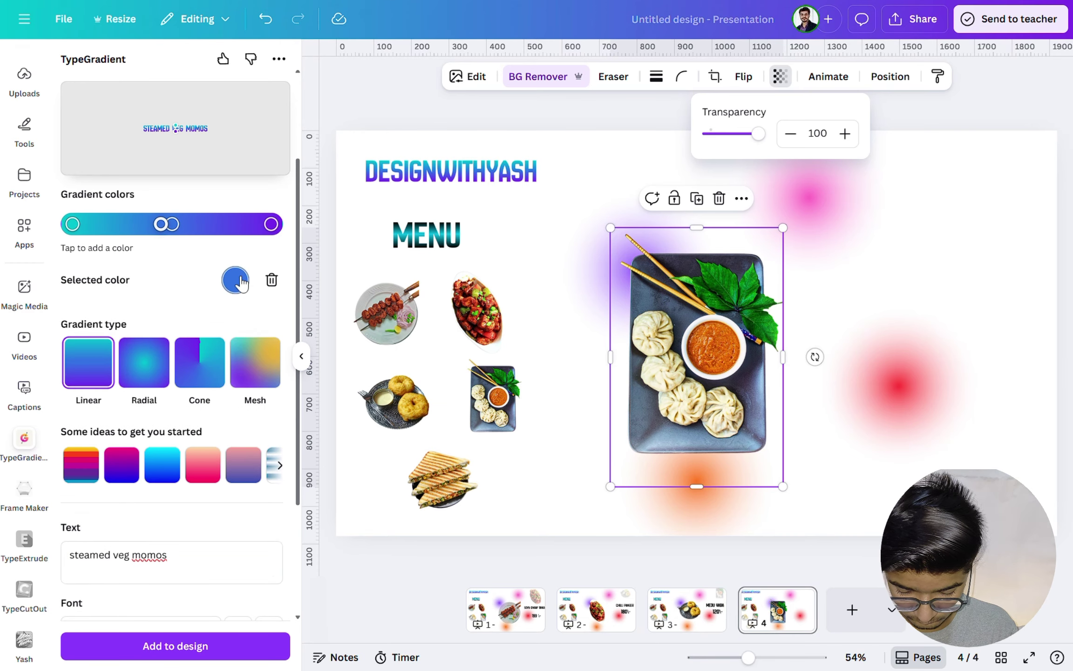
click(272, 280)
click(272, 224)
click(237, 279)
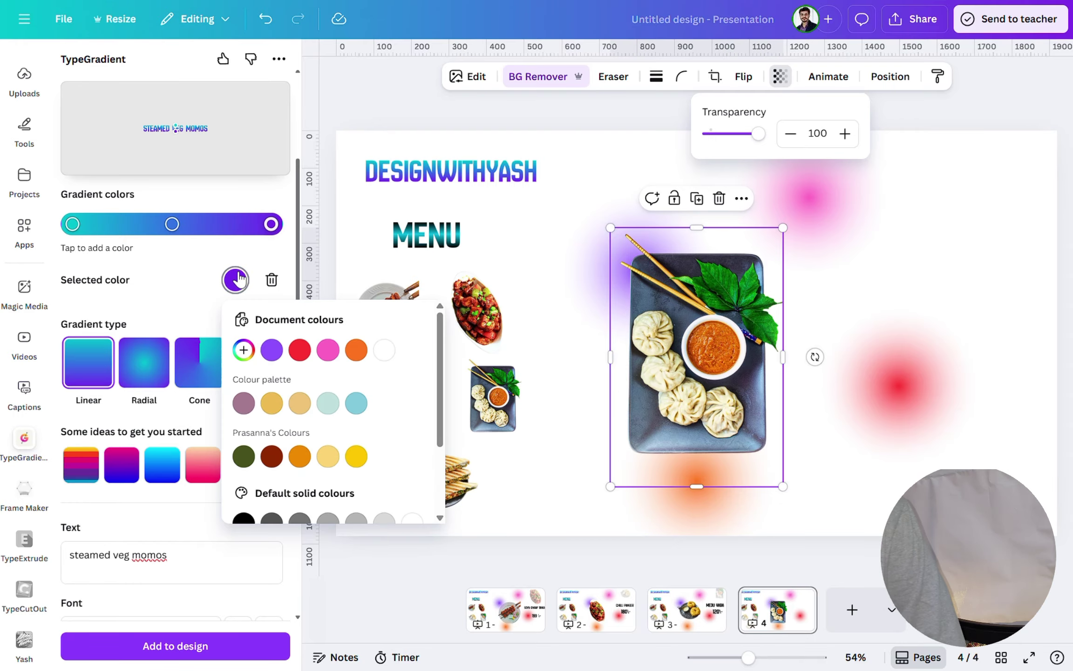
click(243, 519)
click(172, 224)
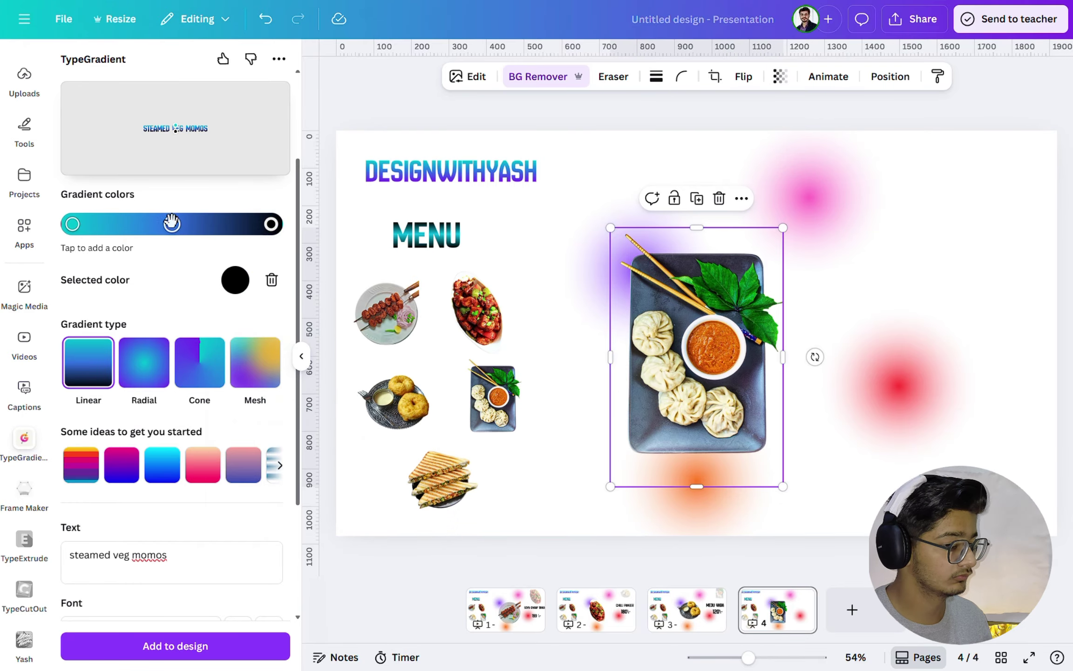
click(171, 224)
click(235, 280)
click(243, 519)
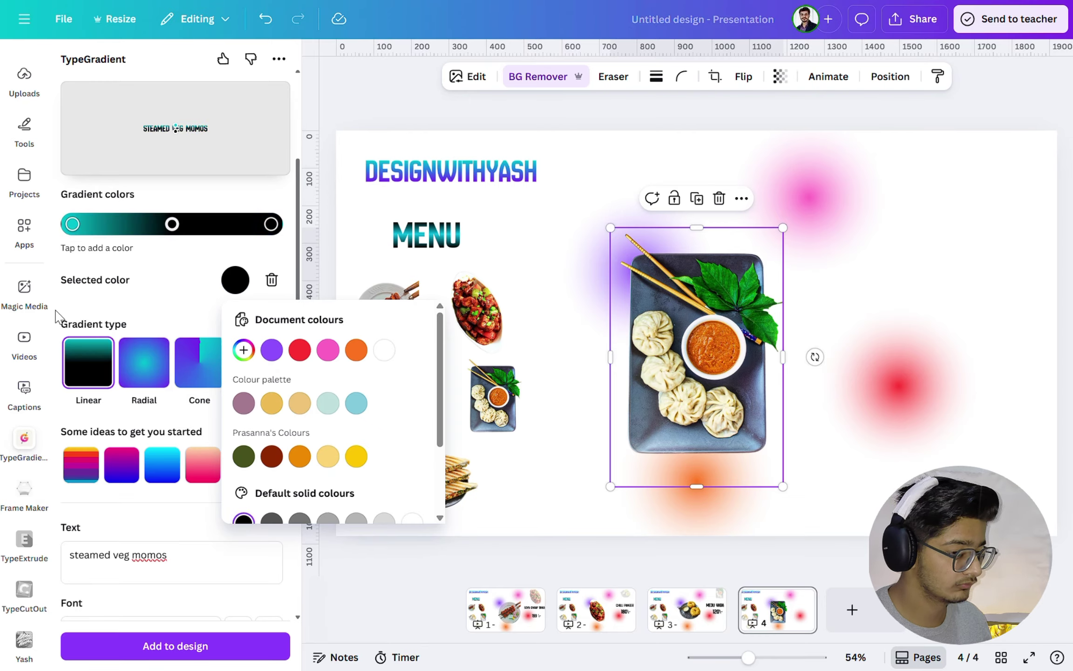
click(73, 224)
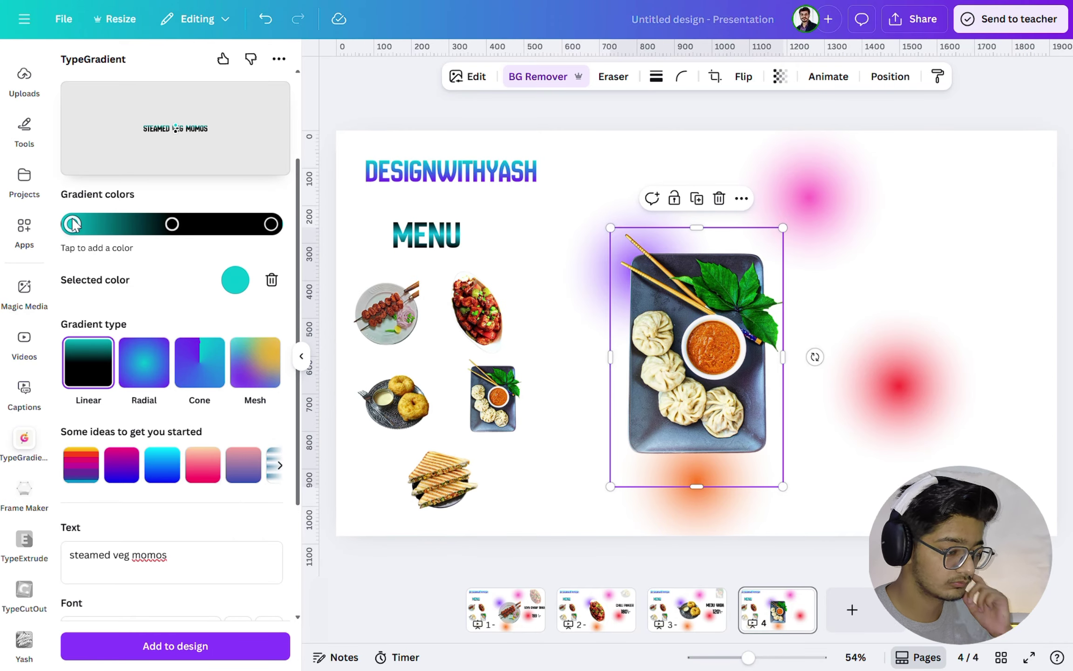
click(235, 279)
click(243, 519)
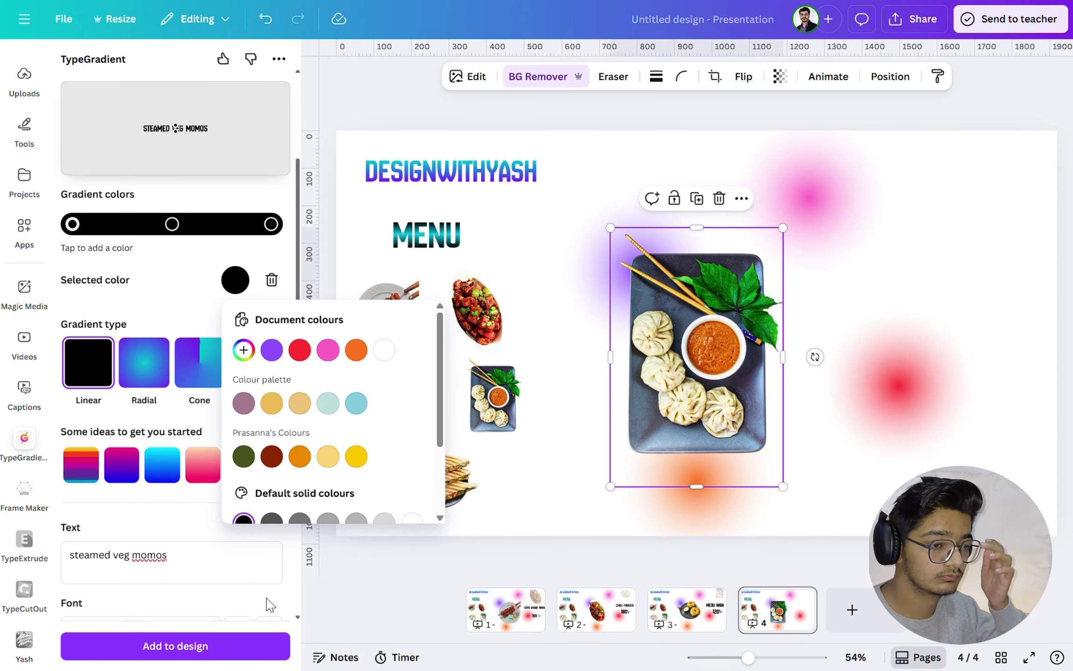
Add the steamed veg momos name to the fourth page, shrink it and place it beside the momo image.
click(245, 639)
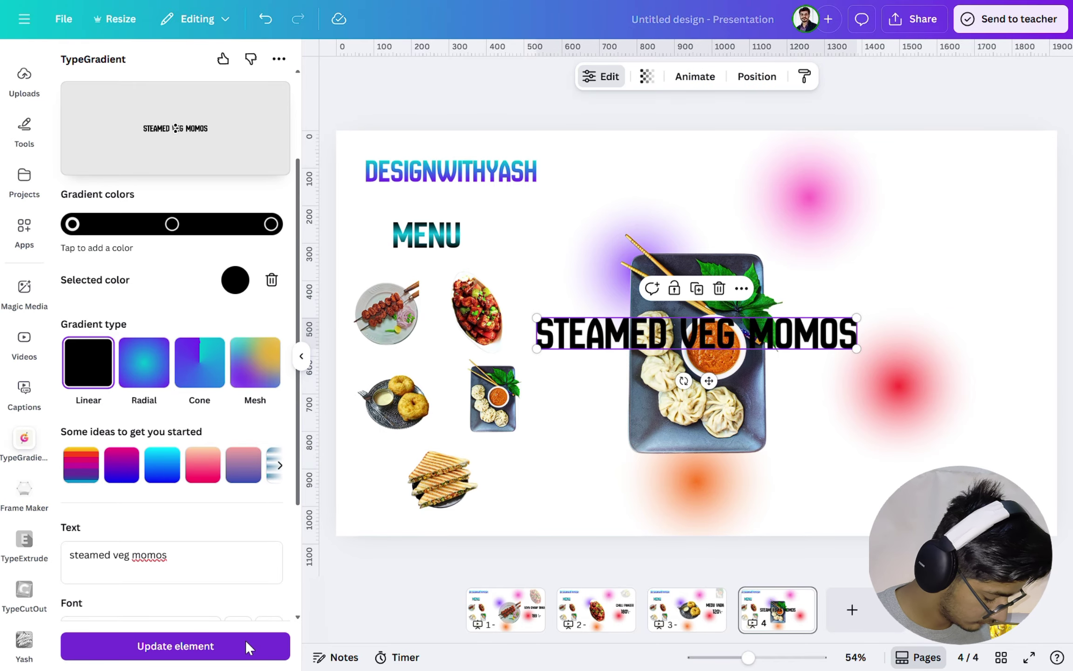
drag(534, 353, 889, 283)
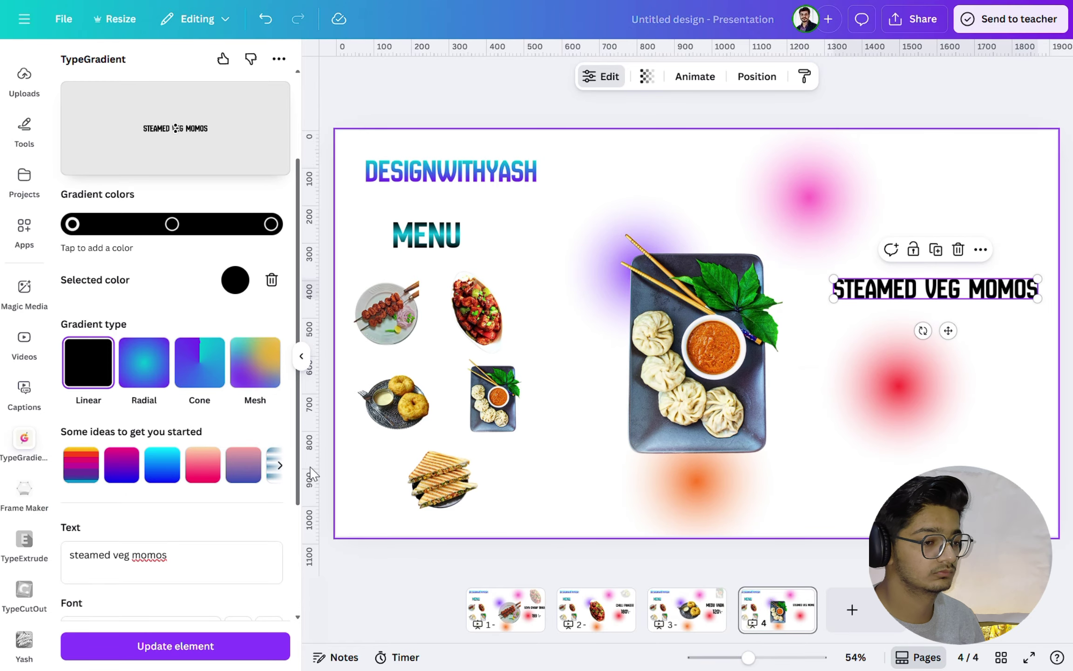
click(193, 559)
key(BackSpace)
key(BackSpace)
key(BackSpace)
key(BackSpace)
key(BackSpace)
key(BackSpace)
key(BackSpace)
key(BackSpace)
key(BackSpace)
key(BackSpace)
key(BackSpace)
key(BackSpace)
key(BackSpace)
key(BackSpace)
key(BackSpace)
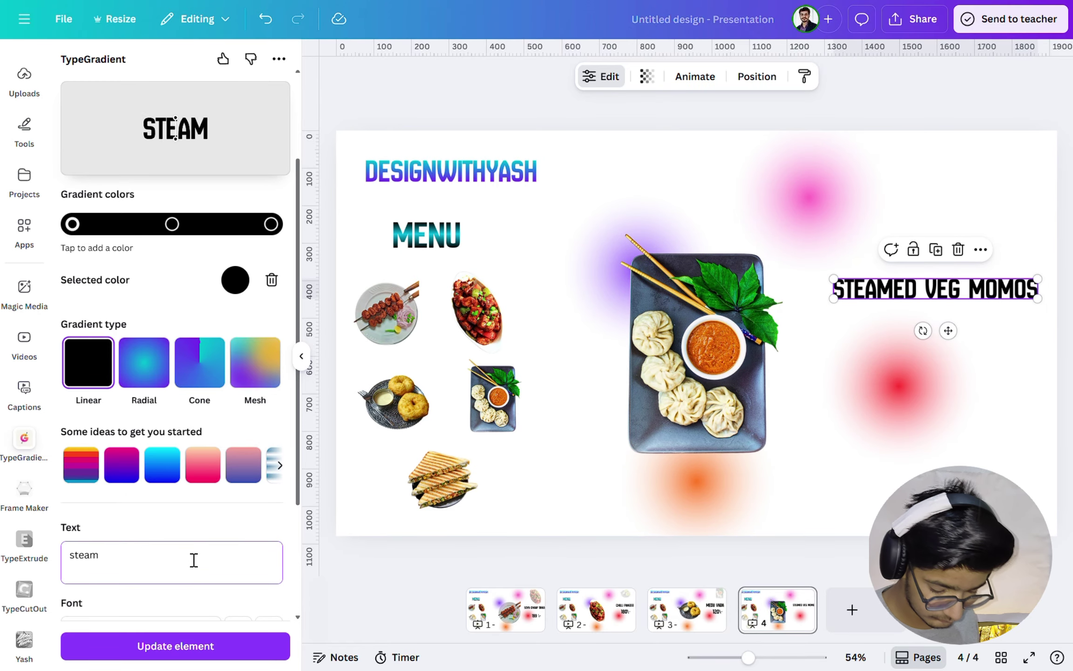
Duplicate the steamed veg momos name, place the copy below the original and clear the copy's text.
click(935, 251)
drag(894, 300, 895, 371)
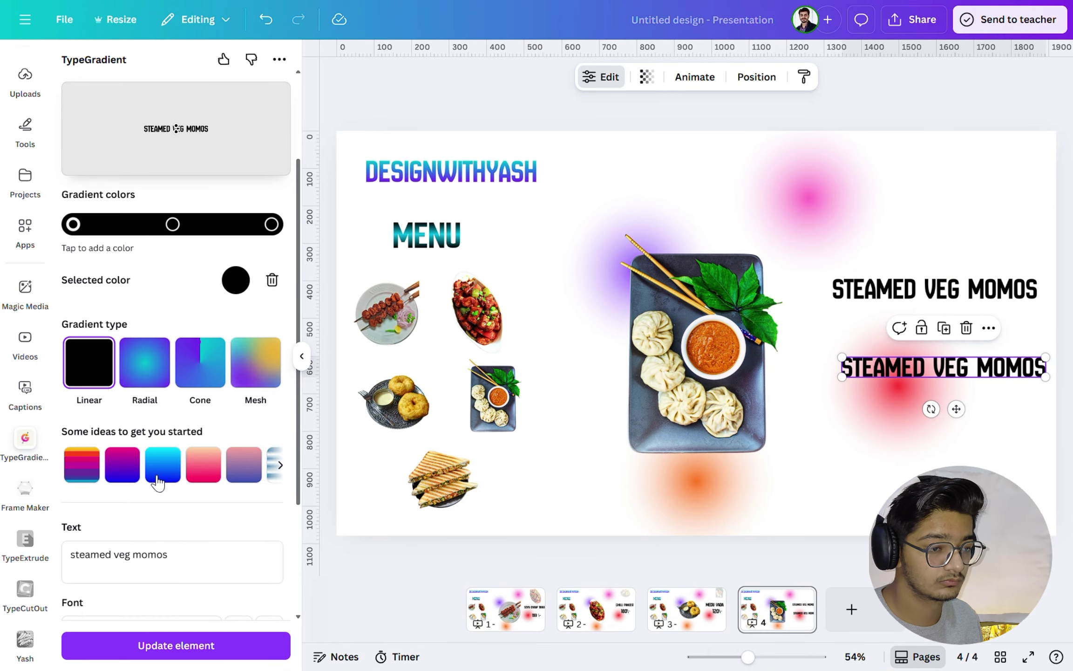
click(172, 564)
key(BackSpace)
key(BackSpace)
key(BackSpace)
key(BackSpace)
key(BackSpace)
key(BackSpace)
key(BackSpace)
key(BackSpace)
key(BackSpace)
key(BackSpace)
key(BackSpace)
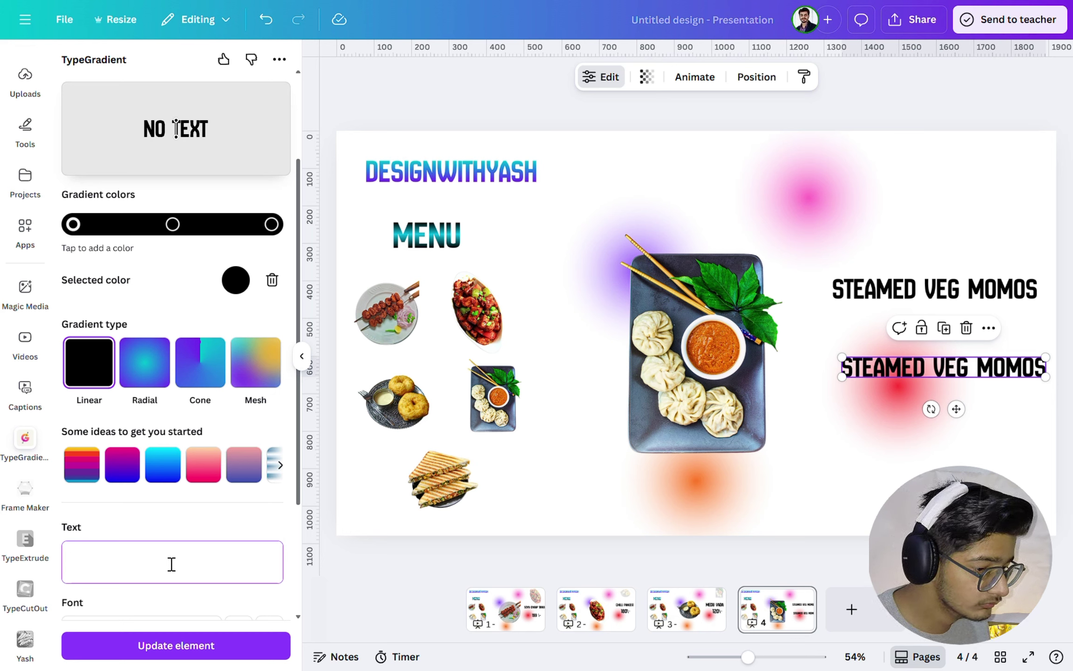
Set the copied text to "100\-", update it on the fourth page and shrink it under the dish name.
text(100'\)
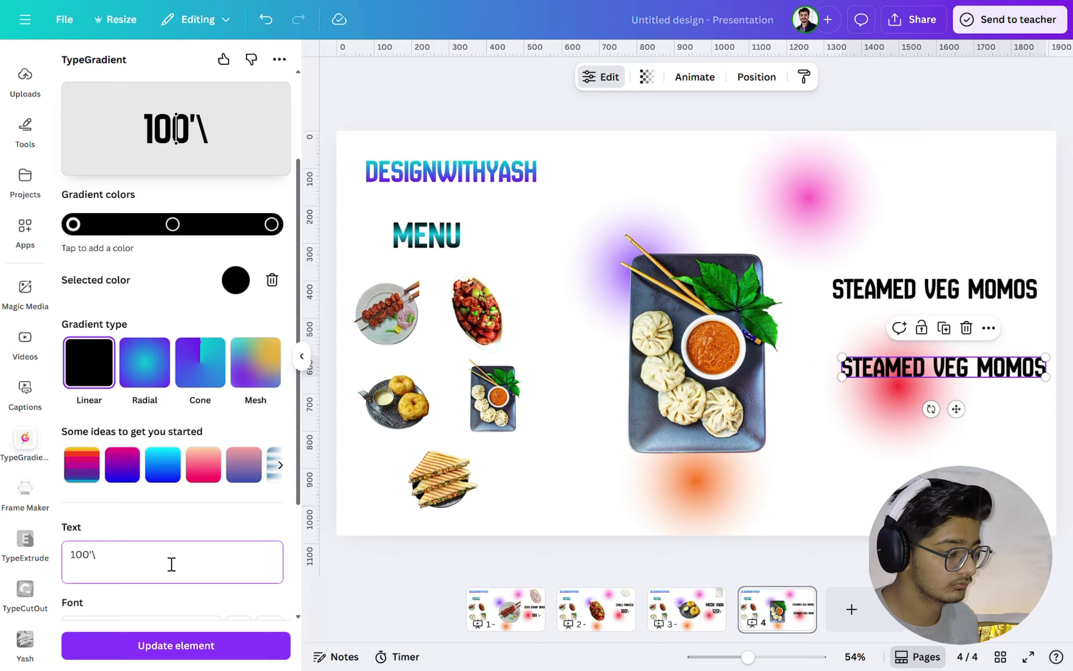
key(BackSpace)
key(BackSpace)
text(\)
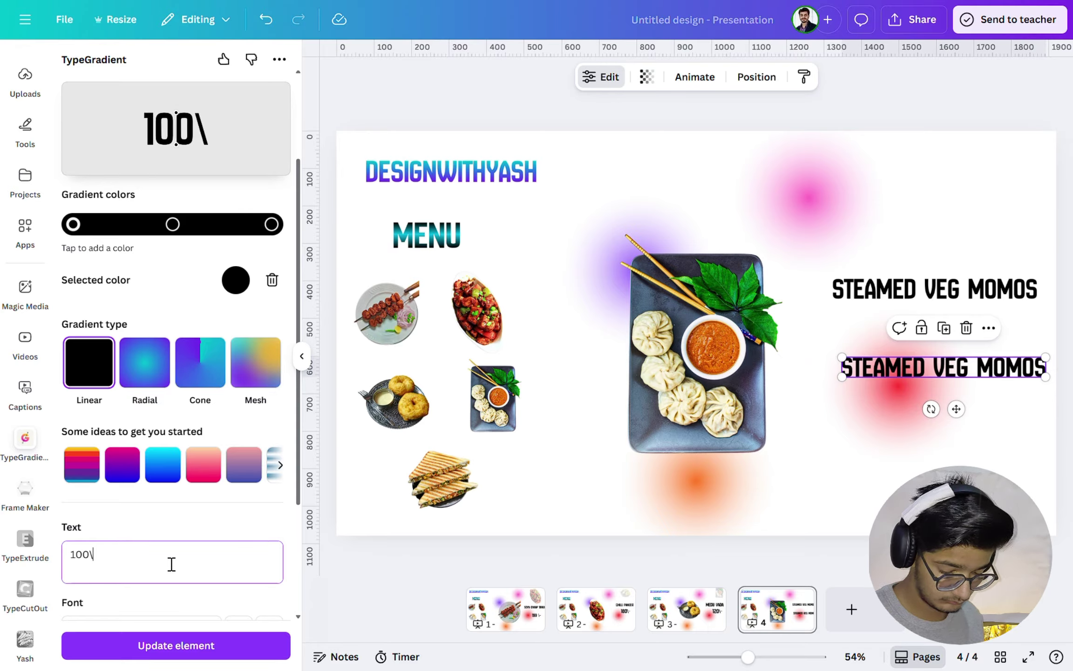
text(-)
click(217, 635)
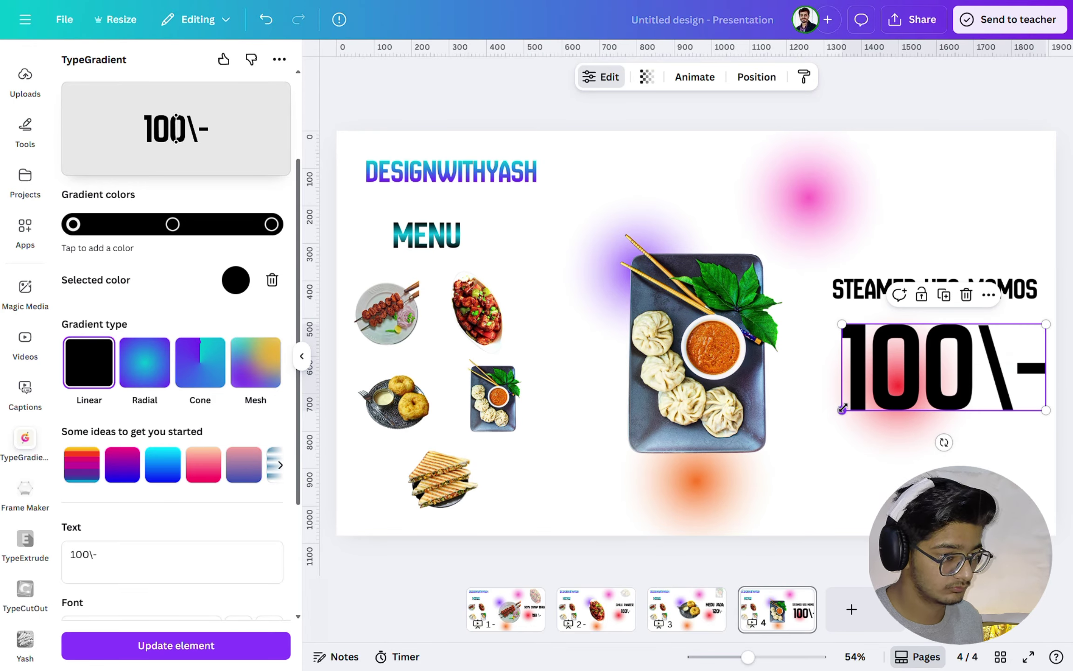
drag(842, 409, 960, 357)
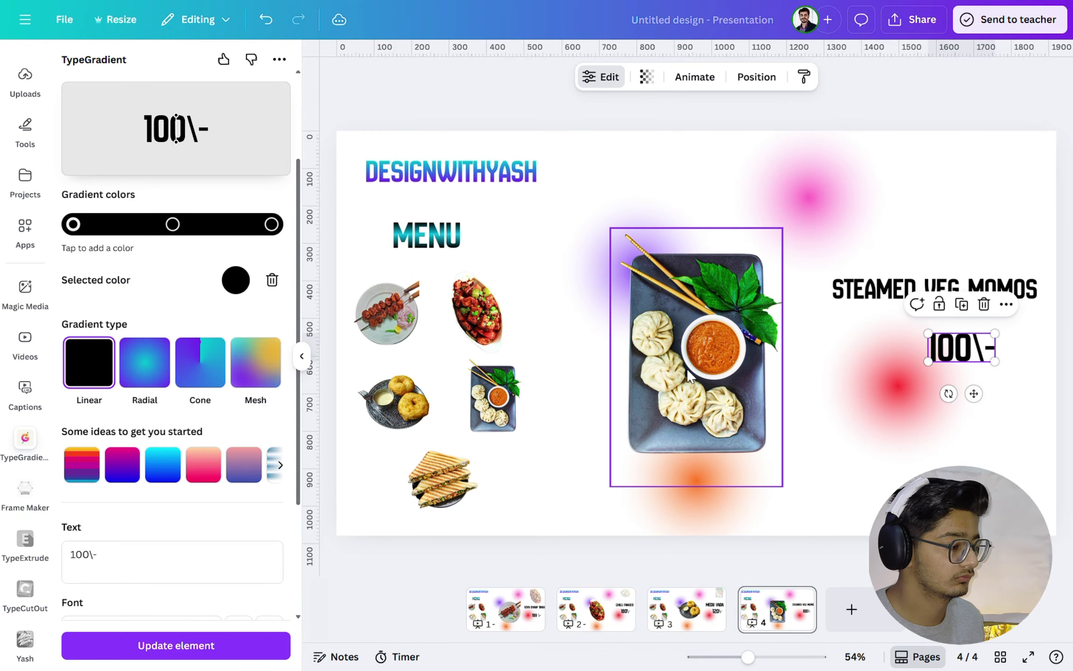
Add the sandwich image from the uploads folder to the fourth page's upper-right corner and set its transparency to 18.
click(25, 80)
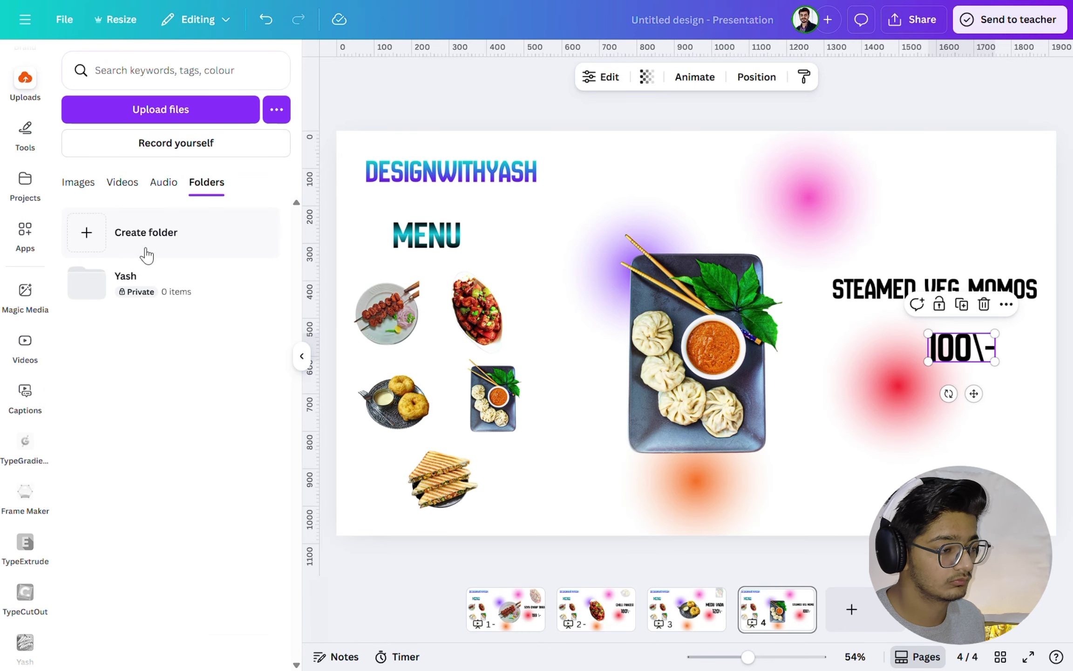
click(155, 299)
click(151, 278)
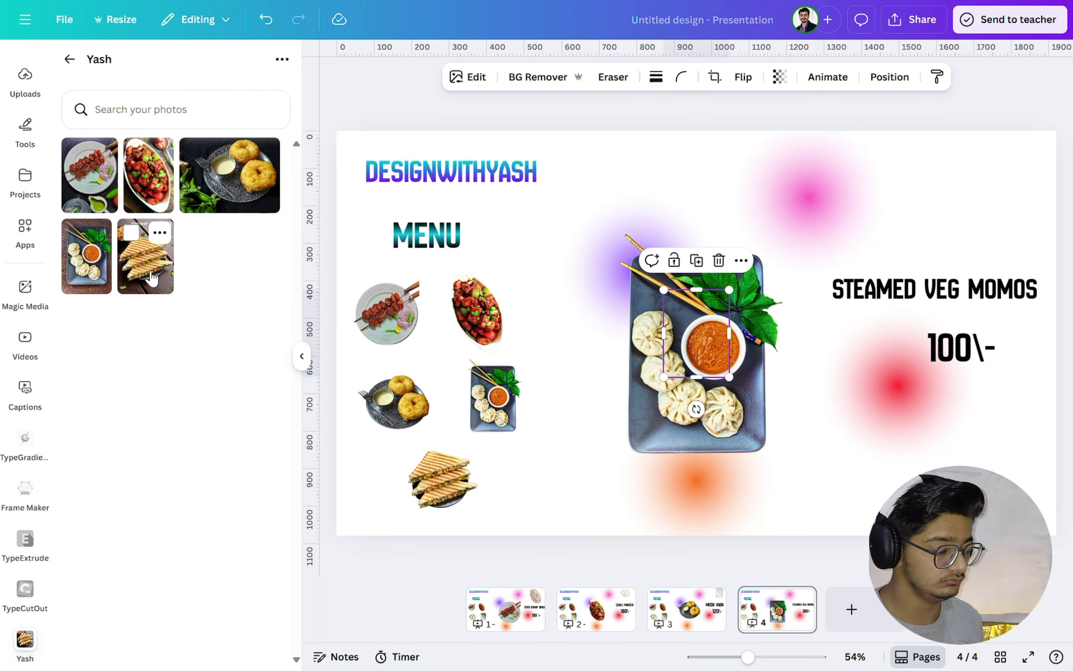
drag(681, 332, 967, 178)
click(808, 80)
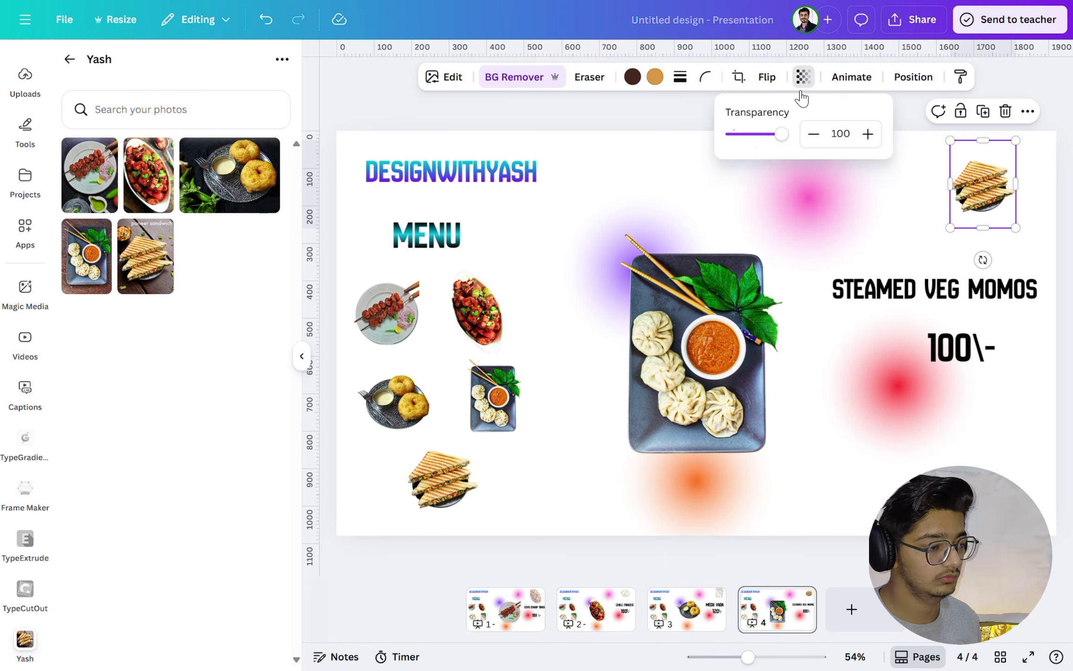
drag(788, 134, 743, 142)
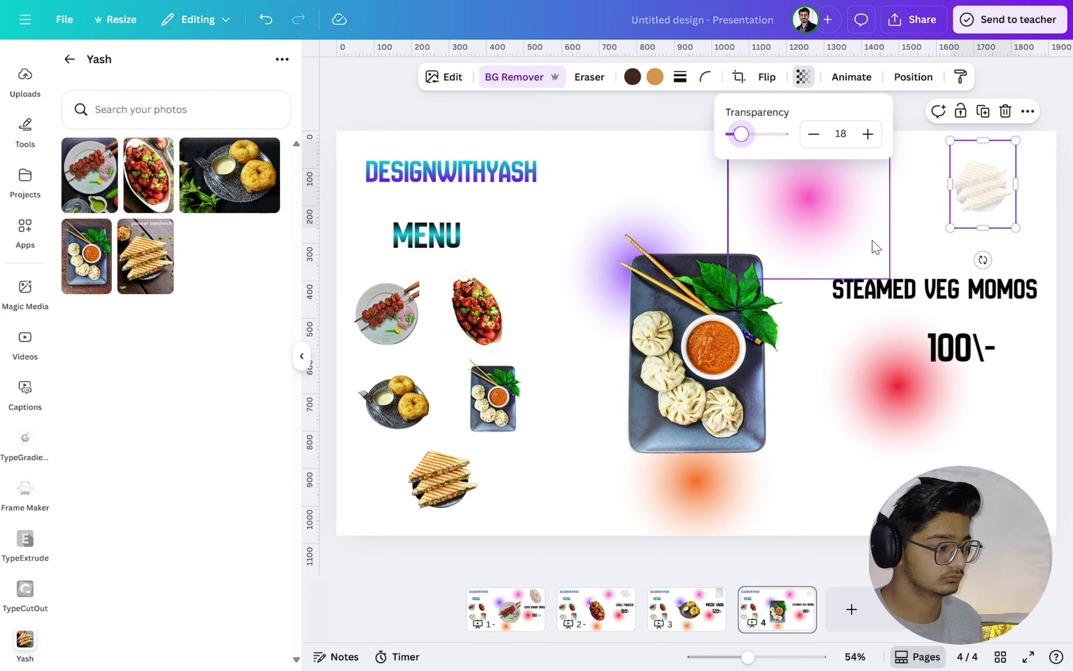
click(866, 572)
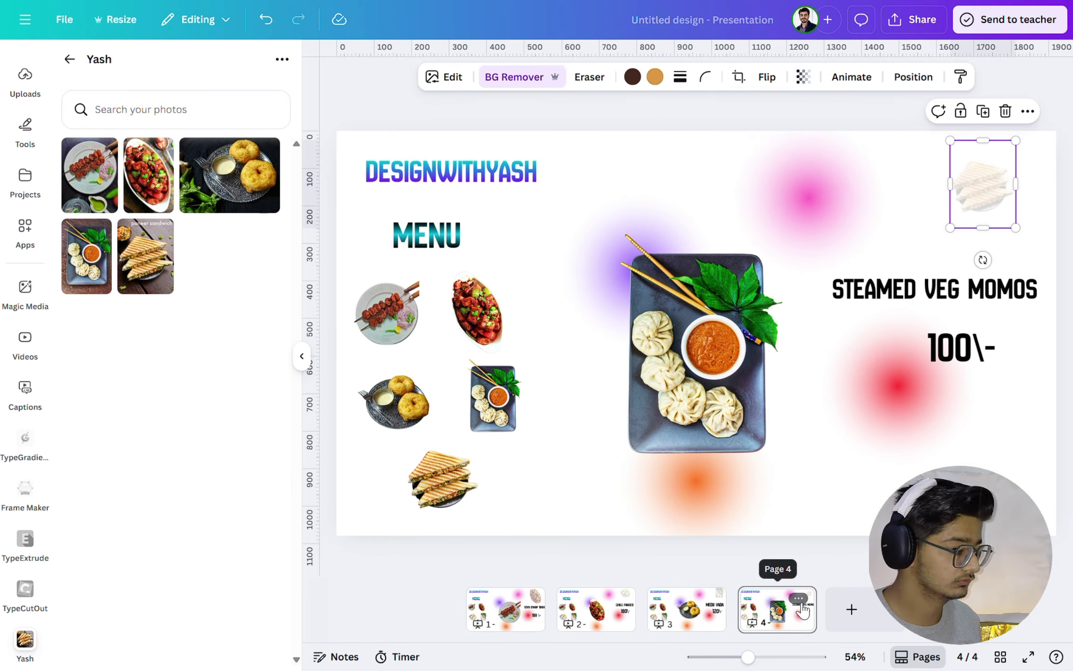
Duplicate the fourth page and delete the steamed veg momos name, price and large momo image from the copy.
click(798, 597)
click(833, 255)
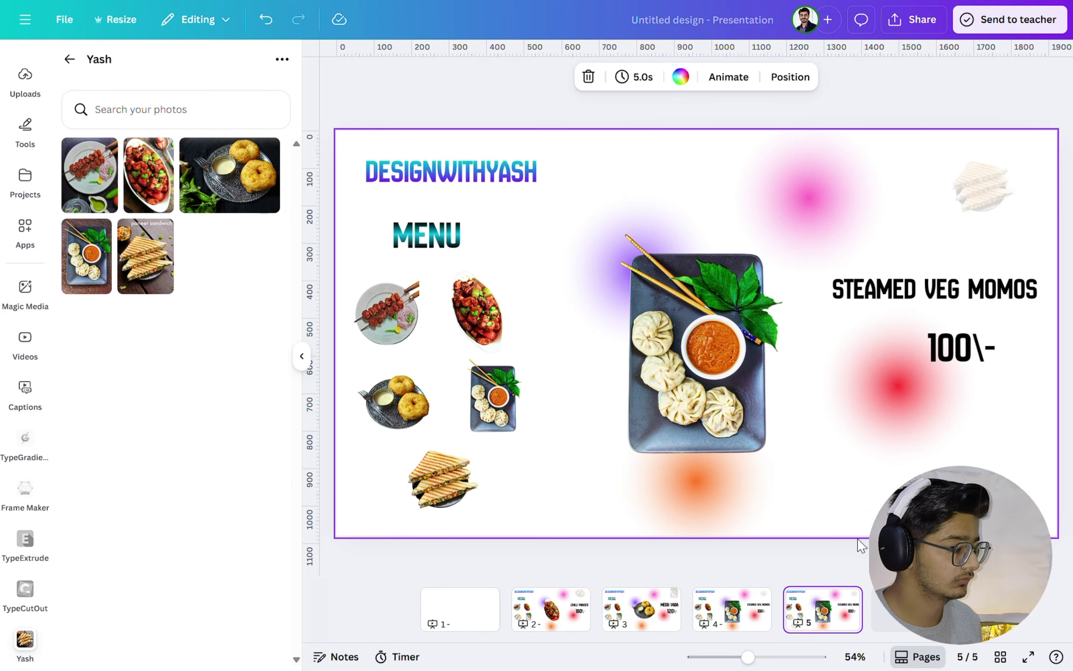
click(980, 302)
key(Delete)
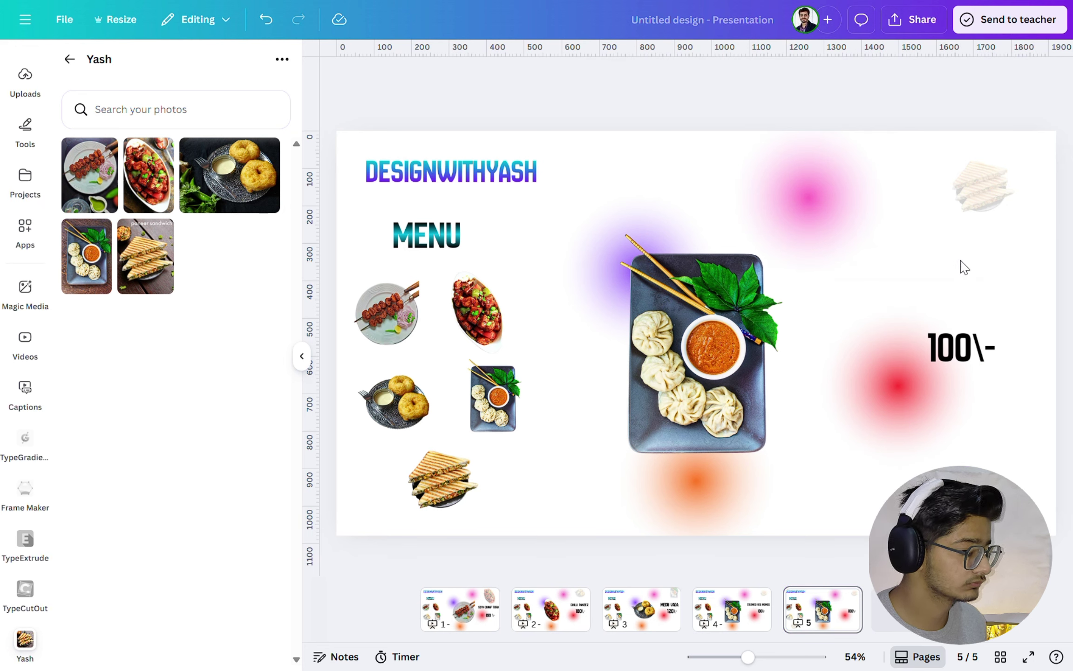
click(971, 340)
drag(971, 339, 961, 356)
click(960, 354)
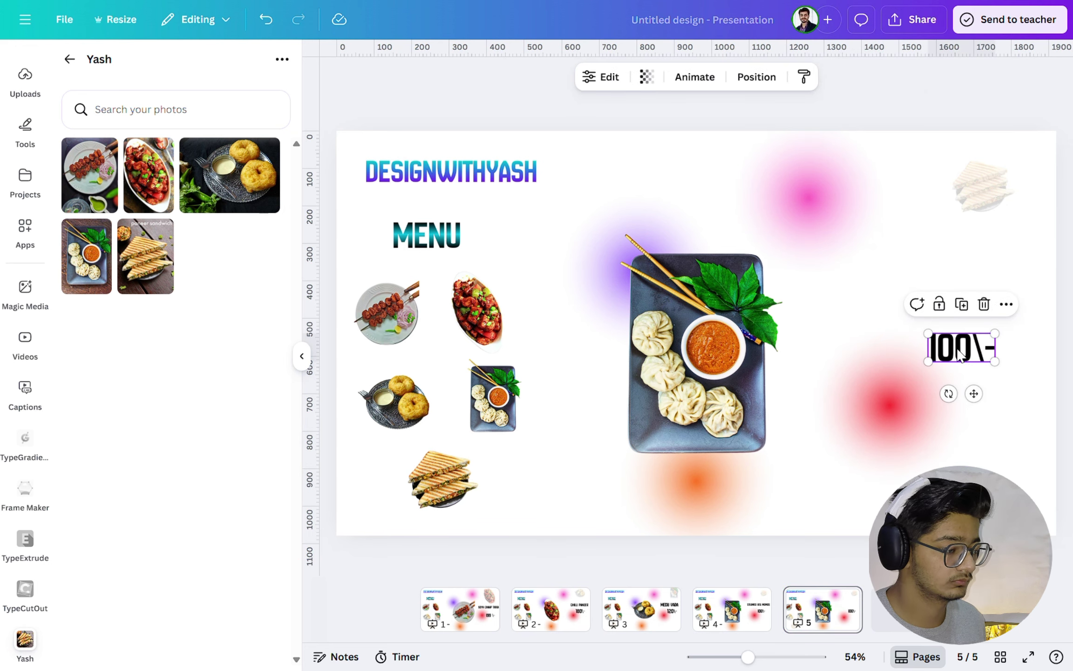
click(984, 304)
click(696, 261)
click(716, 197)
Move the faded sandwich image to the centre of the fifth page, enlarge it and make it fully opaque.
click(981, 186)
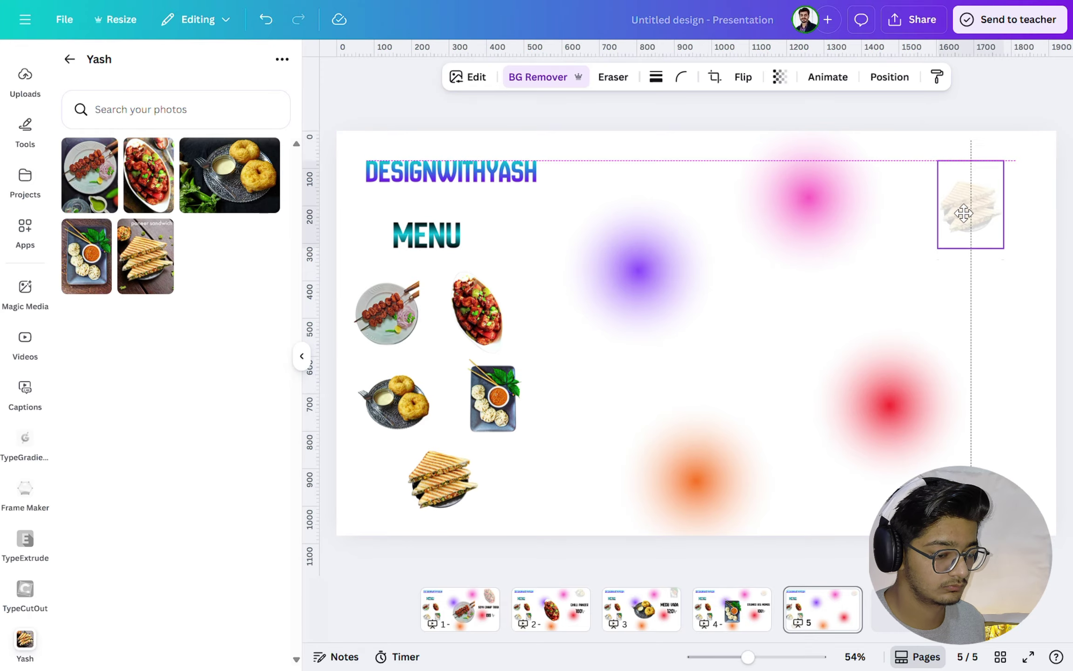
drag(980, 186, 769, 303)
drag(736, 345, 615, 508)
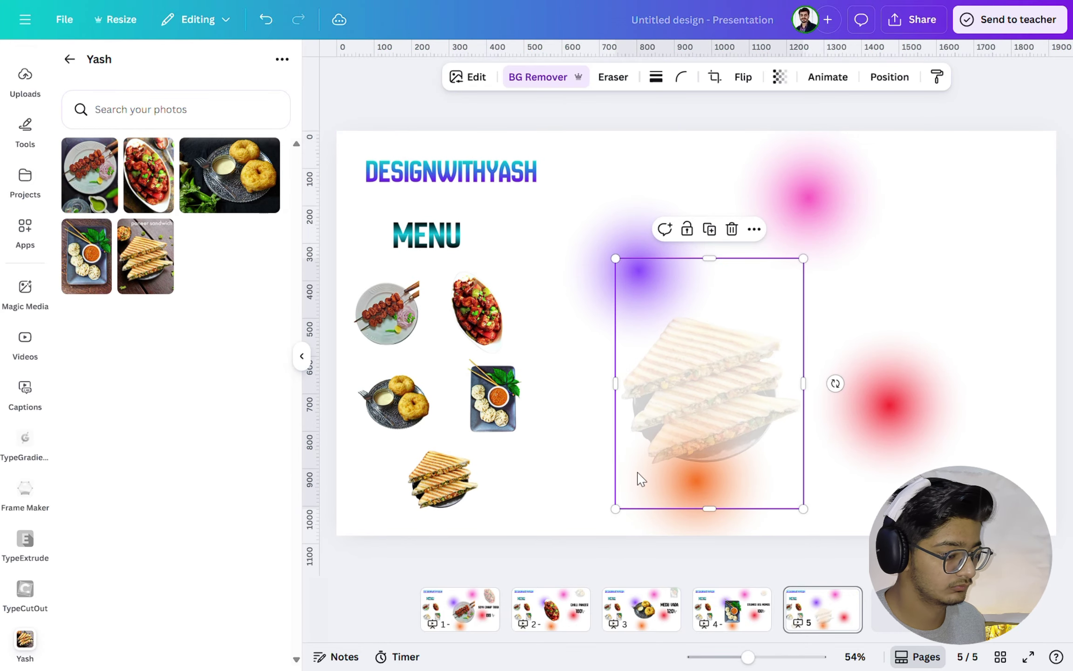
drag(674, 384, 674, 357)
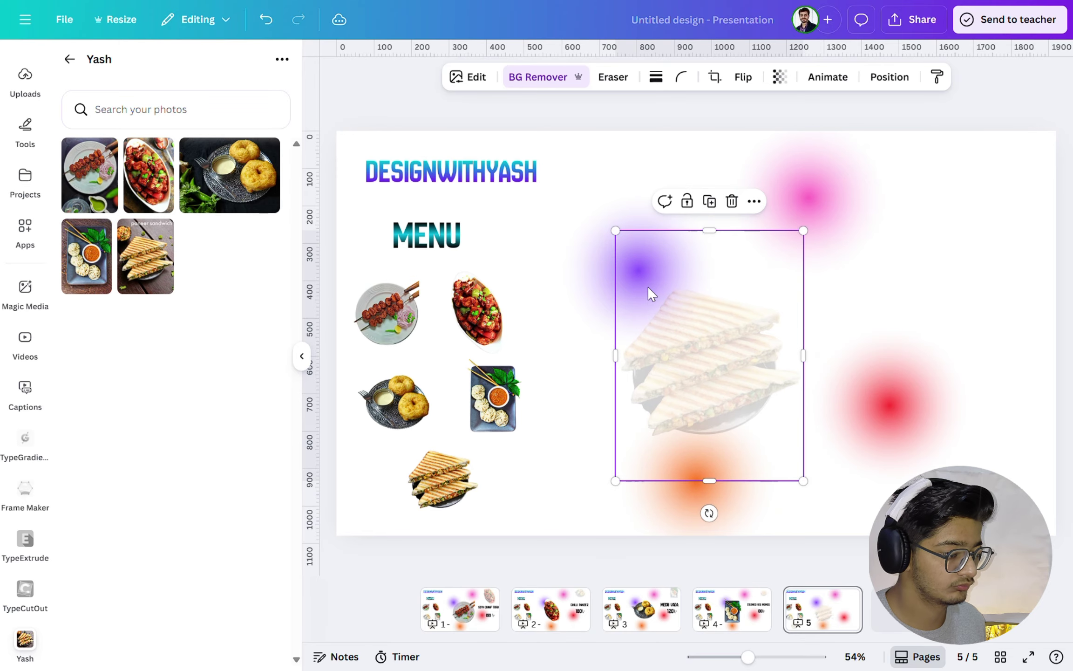
click(779, 77)
drag(722, 137, 787, 151)
drag(718, 331, 718, 320)
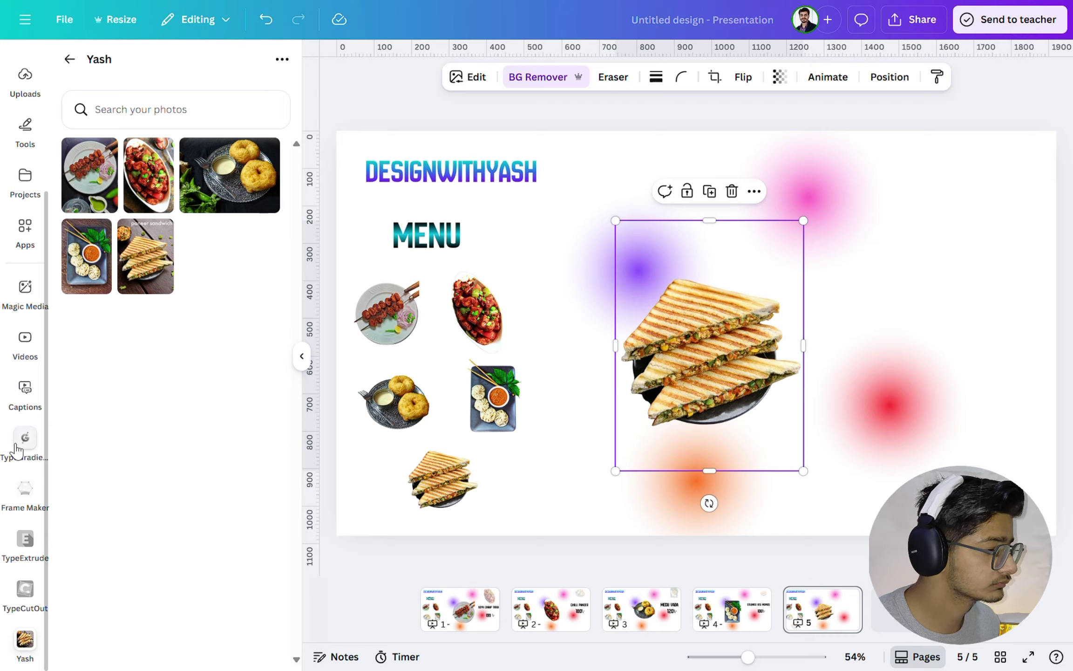
Replace the TypeGradient sample text with "pnneer sandwich".
click(19, 463)
click(158, 550)
key(BackSpace)
key(BackSpace)
key(BackSpace)
key(BackSpace)
key(BackSpace)
key(BackSpace)
key(BackSpace)
key(BackSpace)
key(BackSpace)
key(BackSpace)
key(BackSpace)
key(BackSpace)
key(BackSpace)
key(BackSpace)
key(BackSpace)
key(BackSpace)
key(BackSpace)
key(BackSpace)
key(BackSpace)
key(BackSpace)
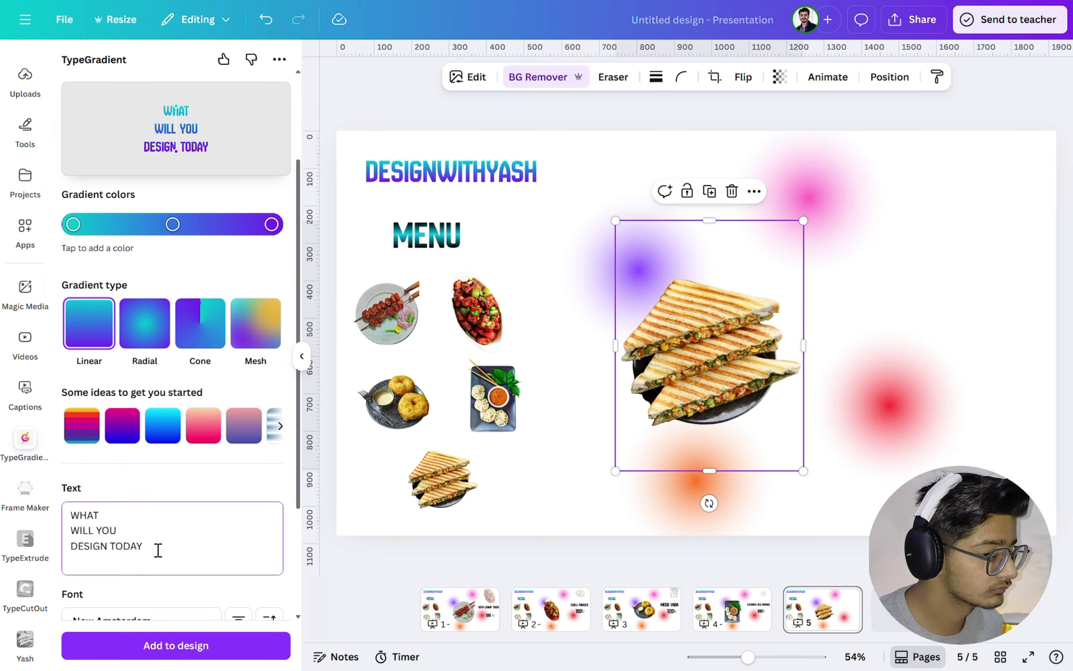
text(p)
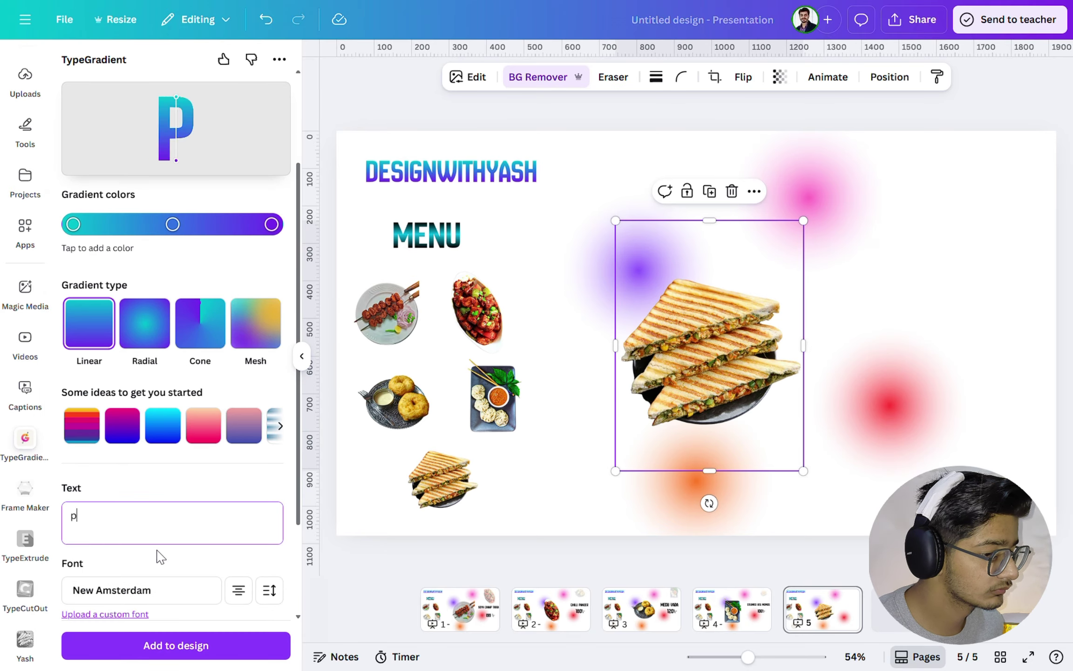
text(nneer)
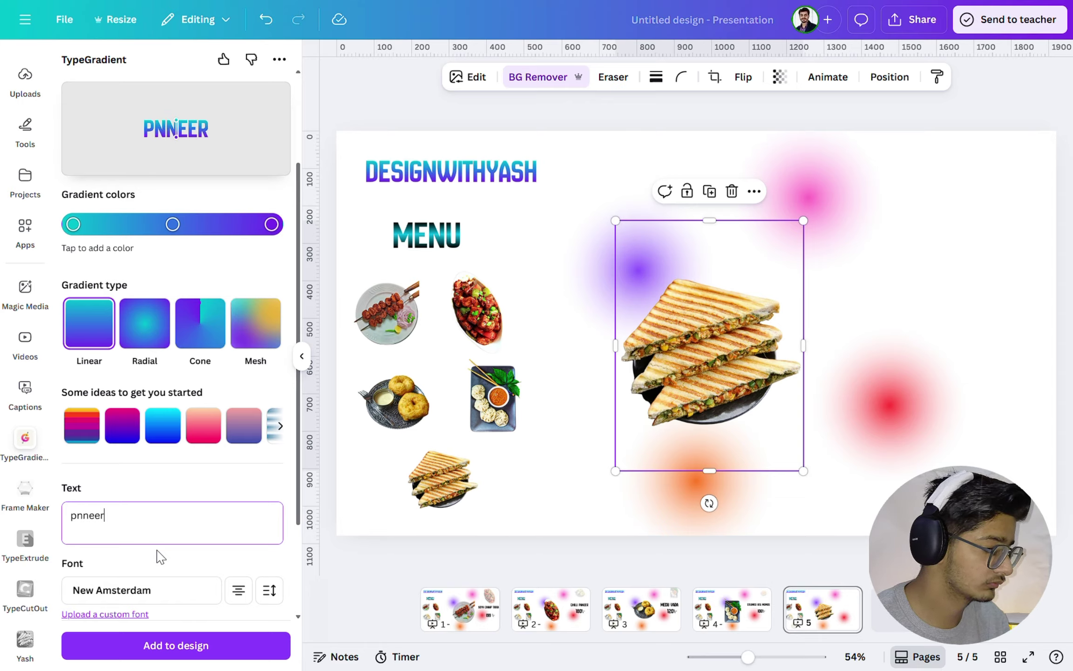
text( sandwich)
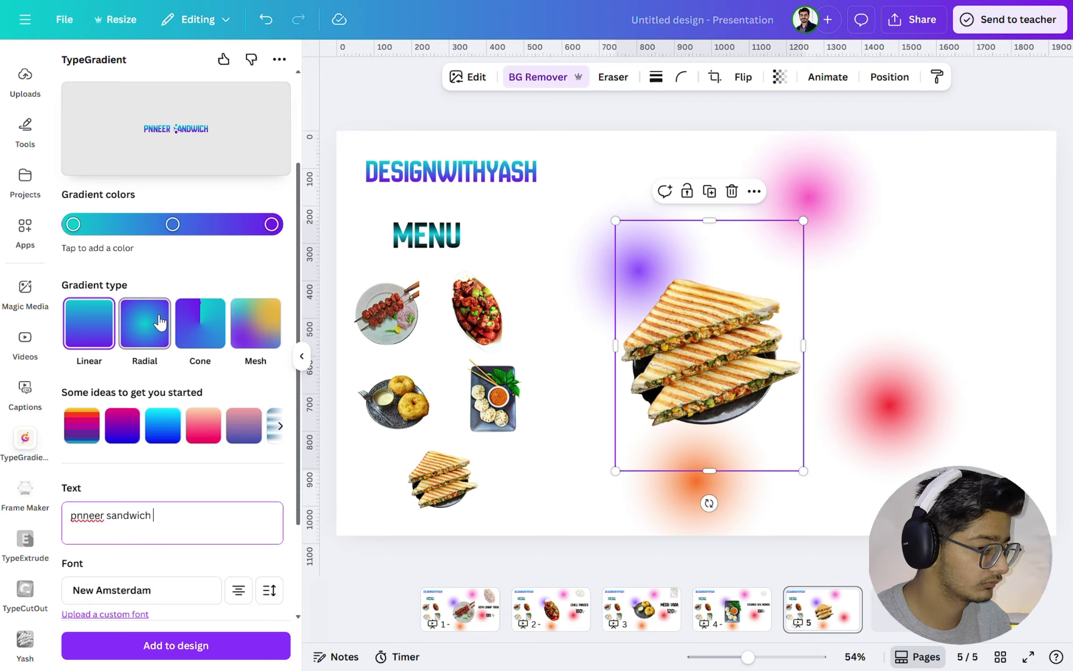
Set the gradient of the "pnneer sandwich" text to black throughout, keeping only the two end colour stops.
click(165, 224)
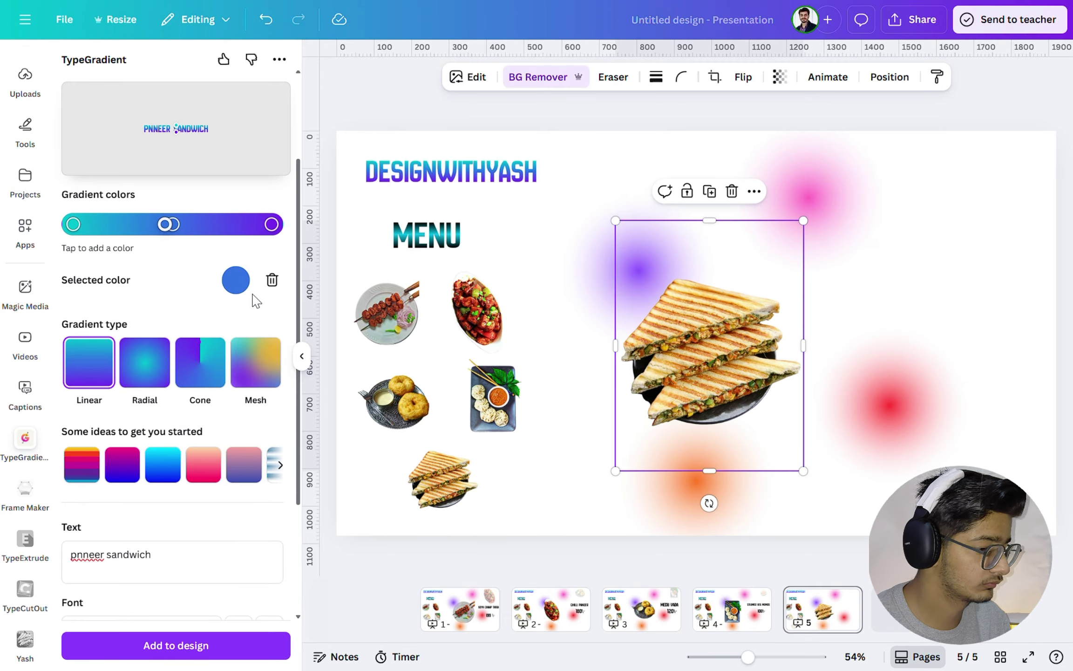
click(273, 281)
click(271, 224)
click(236, 280)
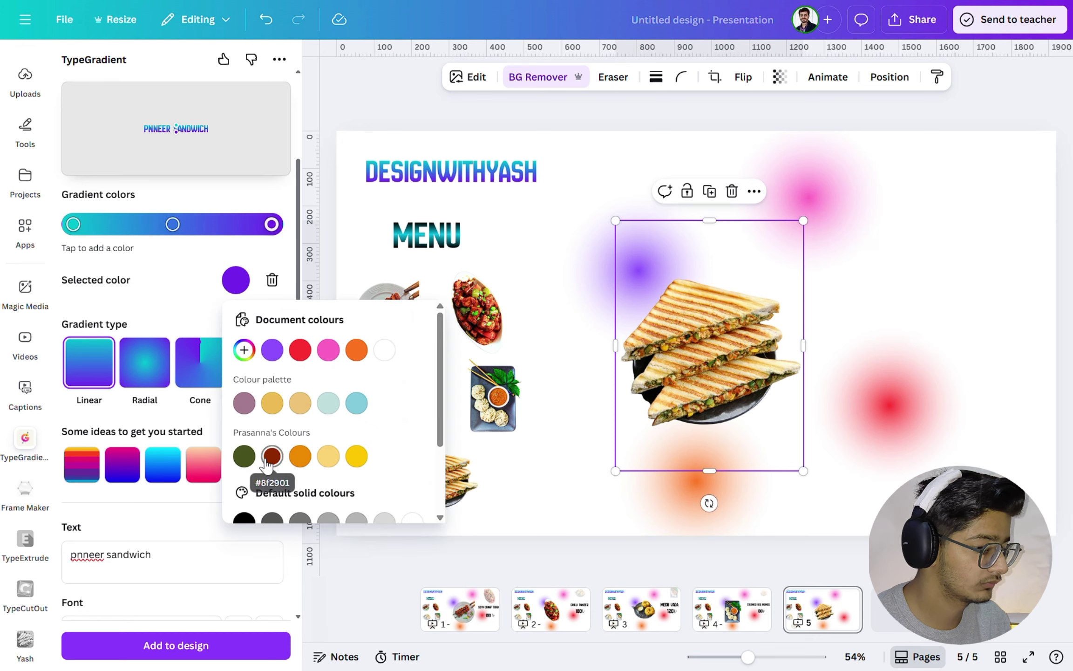
click(244, 519)
click(172, 224)
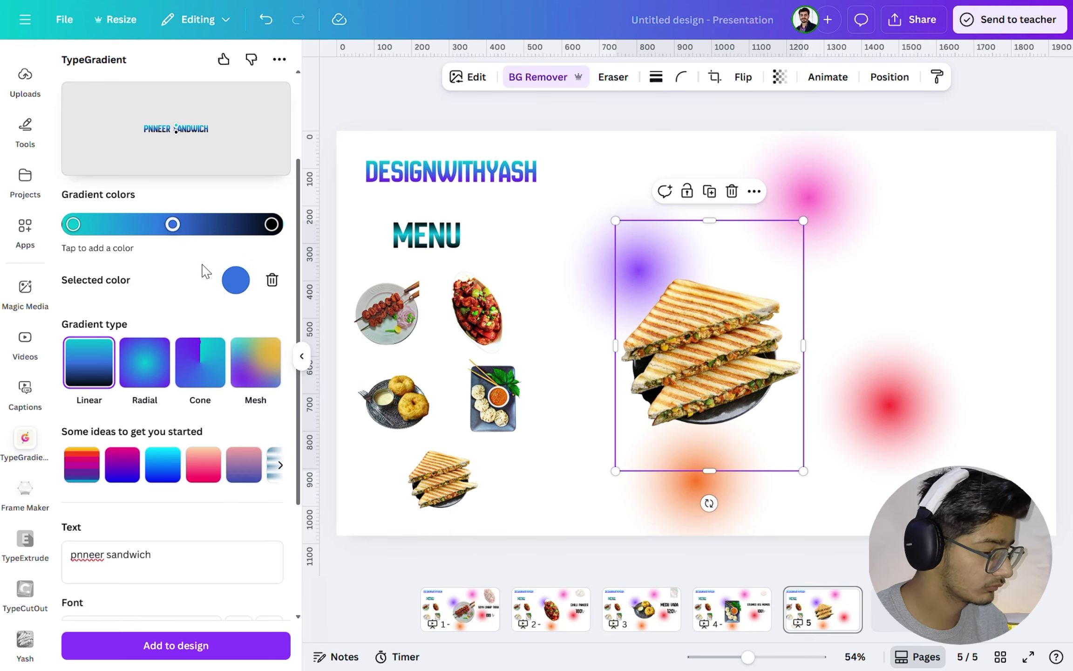
click(236, 280)
click(242, 520)
click(75, 233)
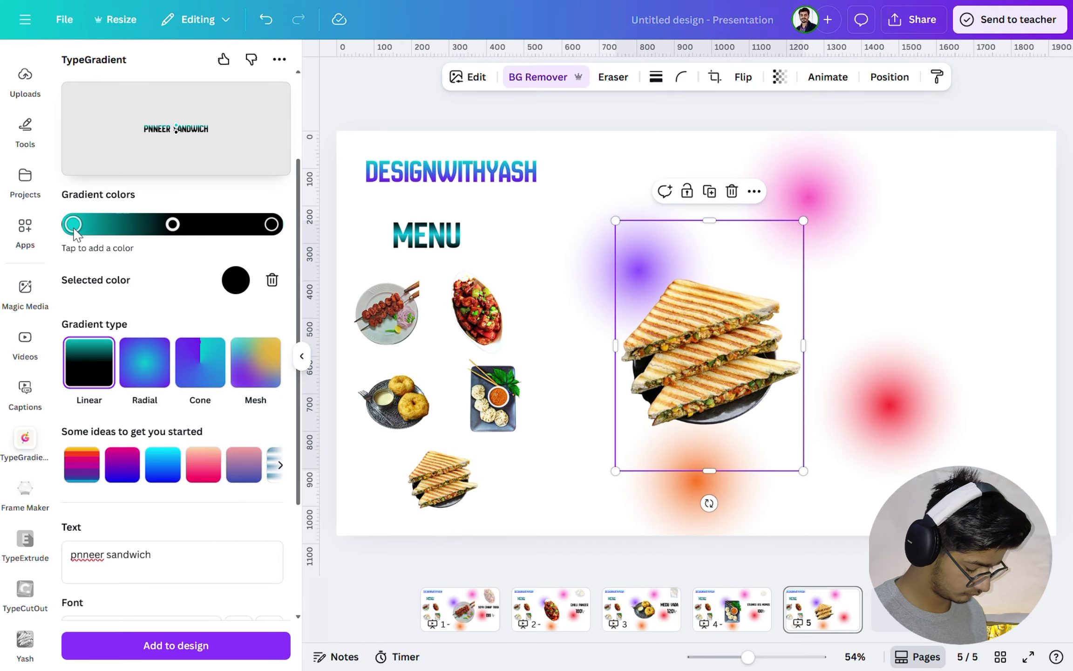
drag(167, 219, 2, 669)
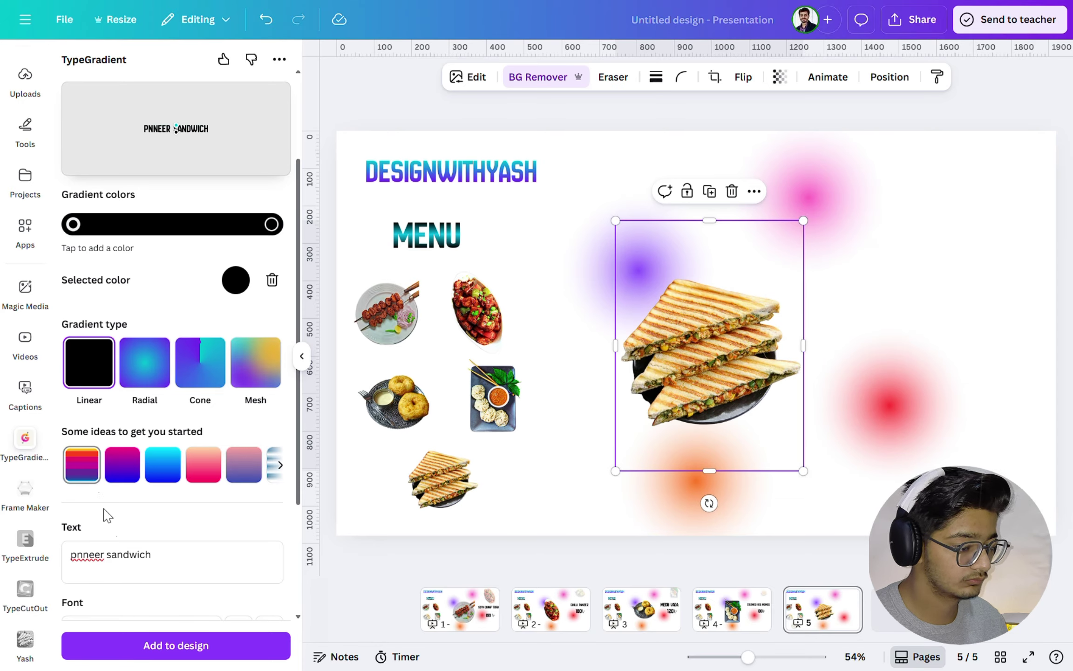
Add the "pnneer sandwich" name to the fifth page, shrink it and place it beside the sandwich image.
click(158, 644)
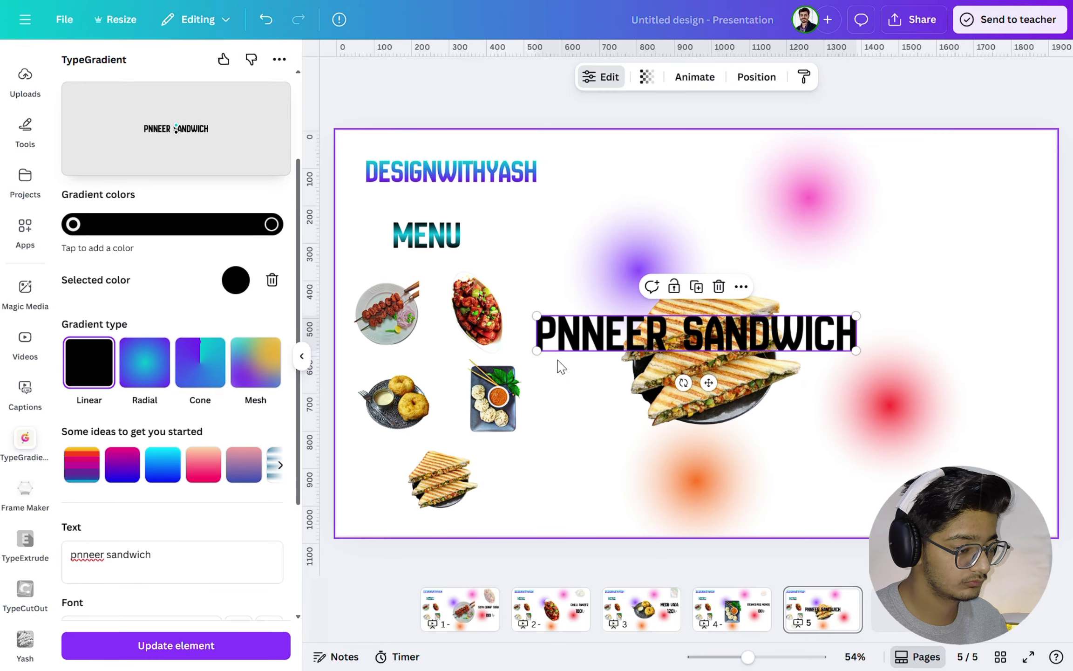
drag(557, 344, 850, 303)
click(914, 288)
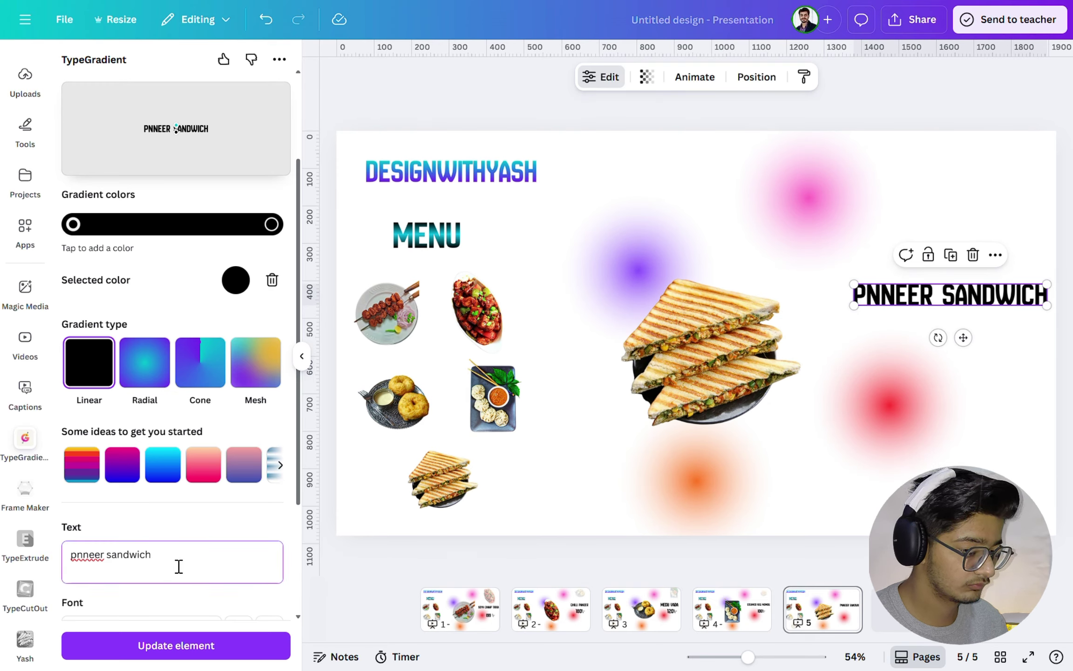
Try replacing the "pnneer sandwich" text with "200\-" and shrinking it, and undo both changes.
key(BackSpace)
key(BackSpace)
key(BackSpace)
key(BackSpace)
key(BackSpace)
key(BackSpace)
key(BackSpace)
key(BackSpace)
key(BackSpace)
key(BackSpace)
key(BackSpace)
key(BackSpace)
key(BackSpace)
key(BackSpace)
key(BackSpace)
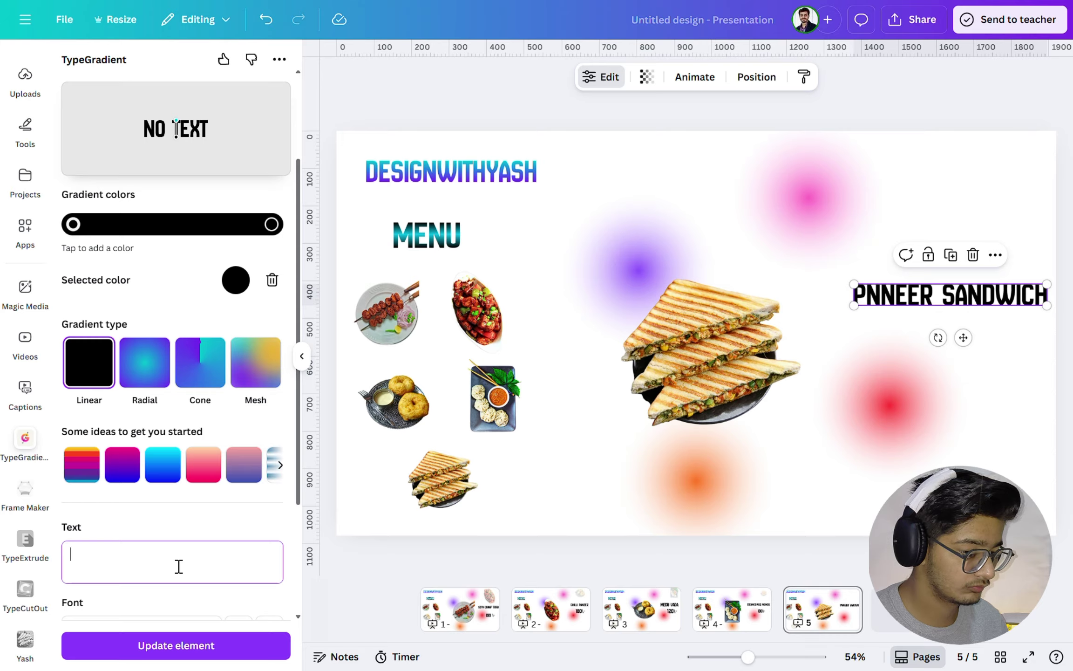
text(2)
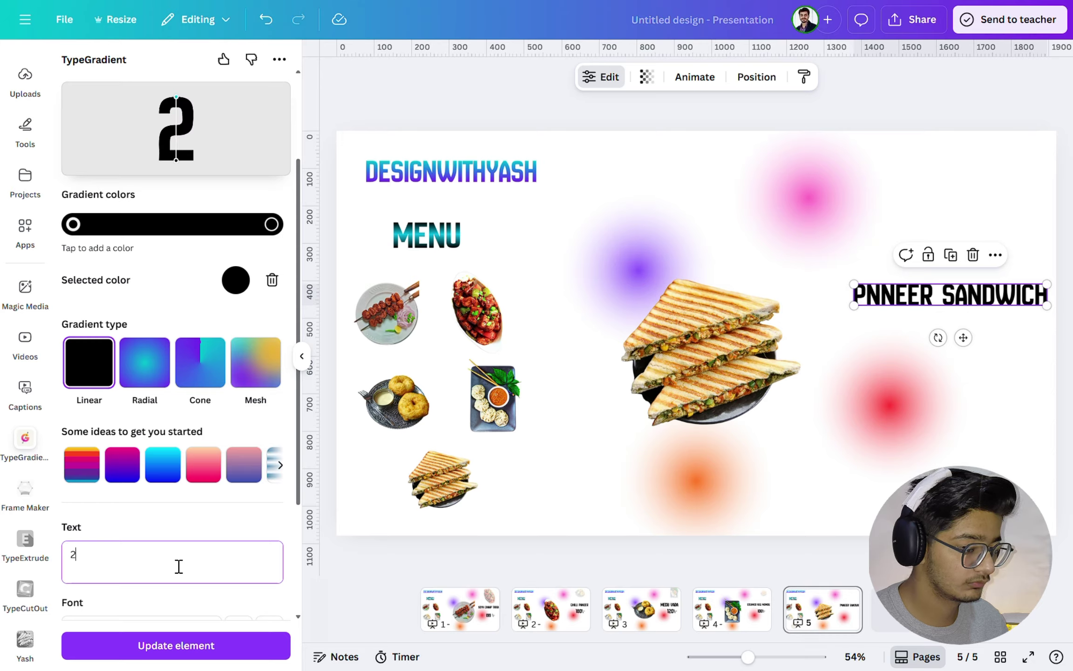
text(00)
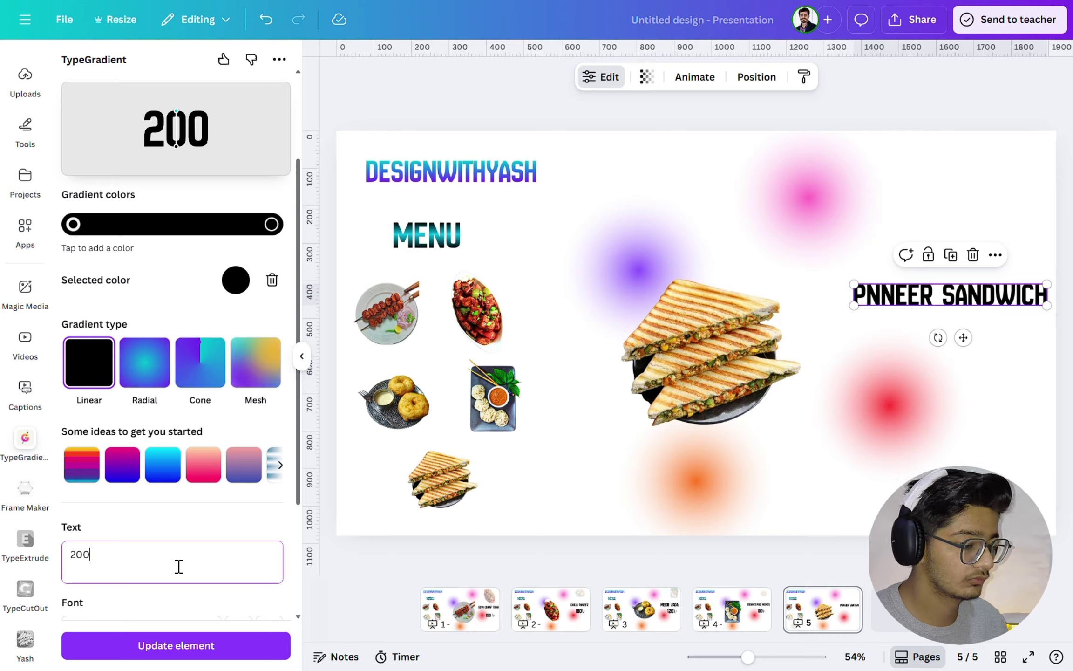
text(\-)
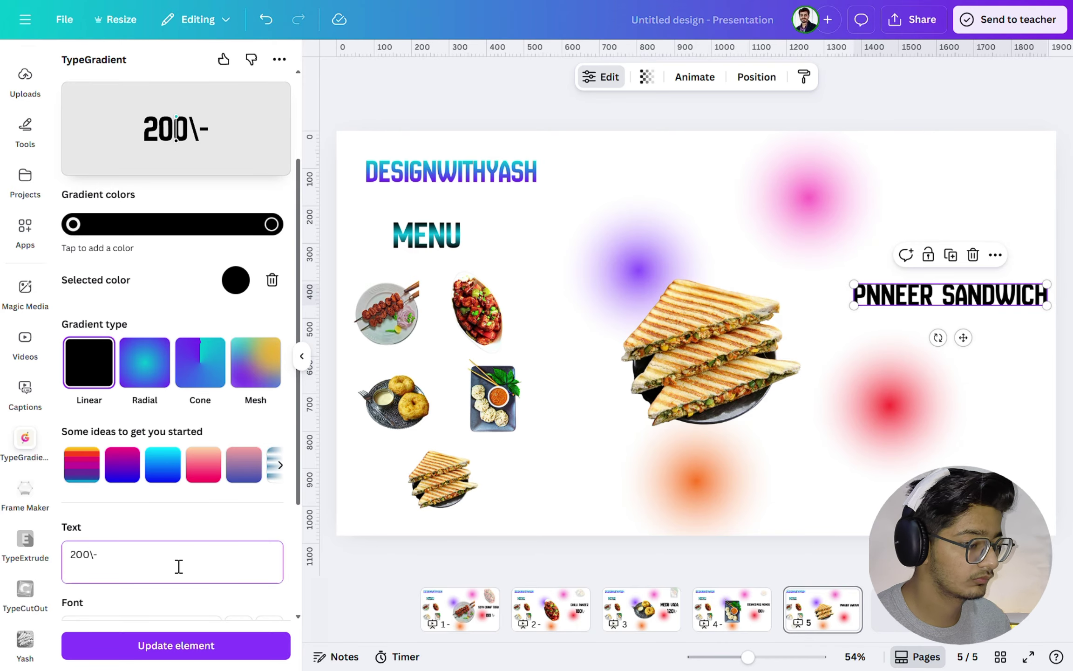
click(177, 642)
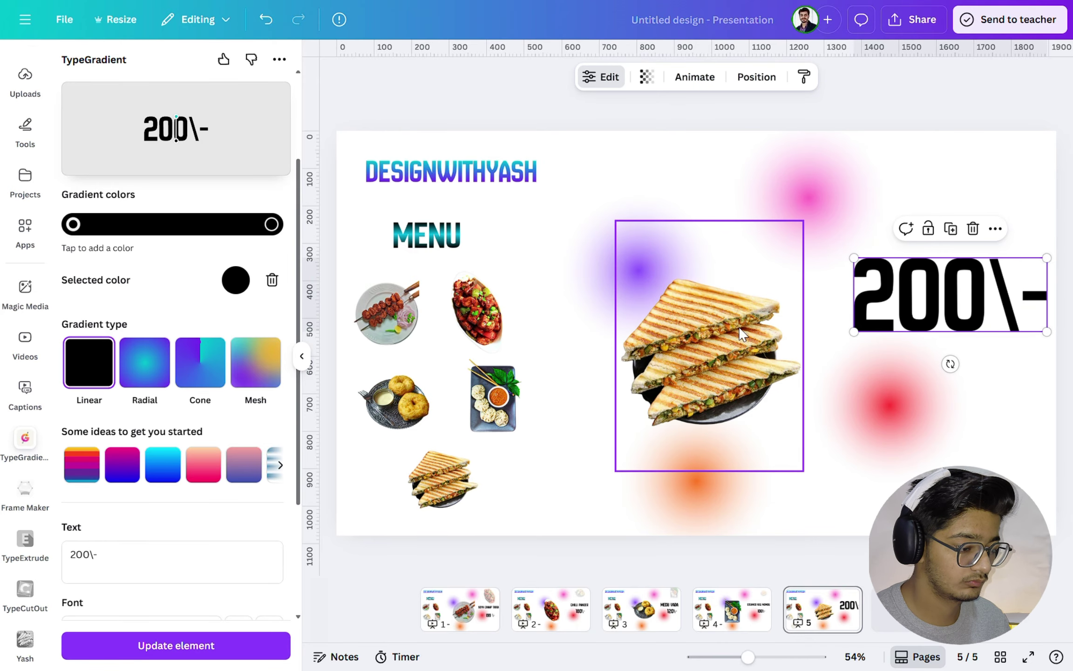
drag(854, 331, 949, 295)
click(266, 20)
click(266, 20)
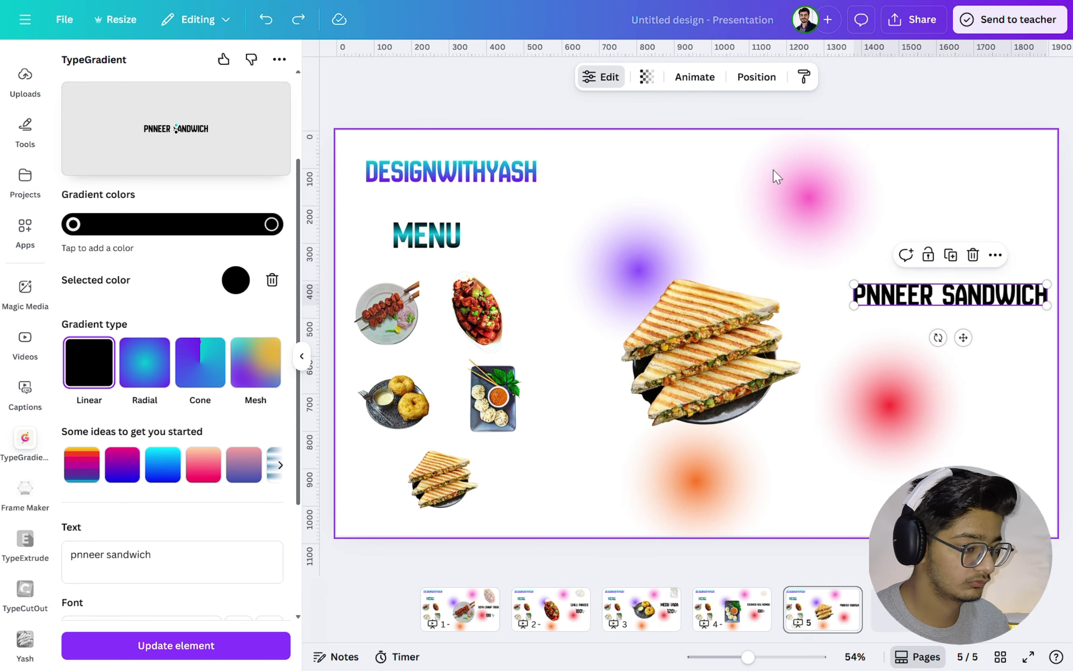
Duplicate the "PNNEER SANDWICH" text, change the copy to "200\-", then shrink and centre it beneath the name.
click(949, 256)
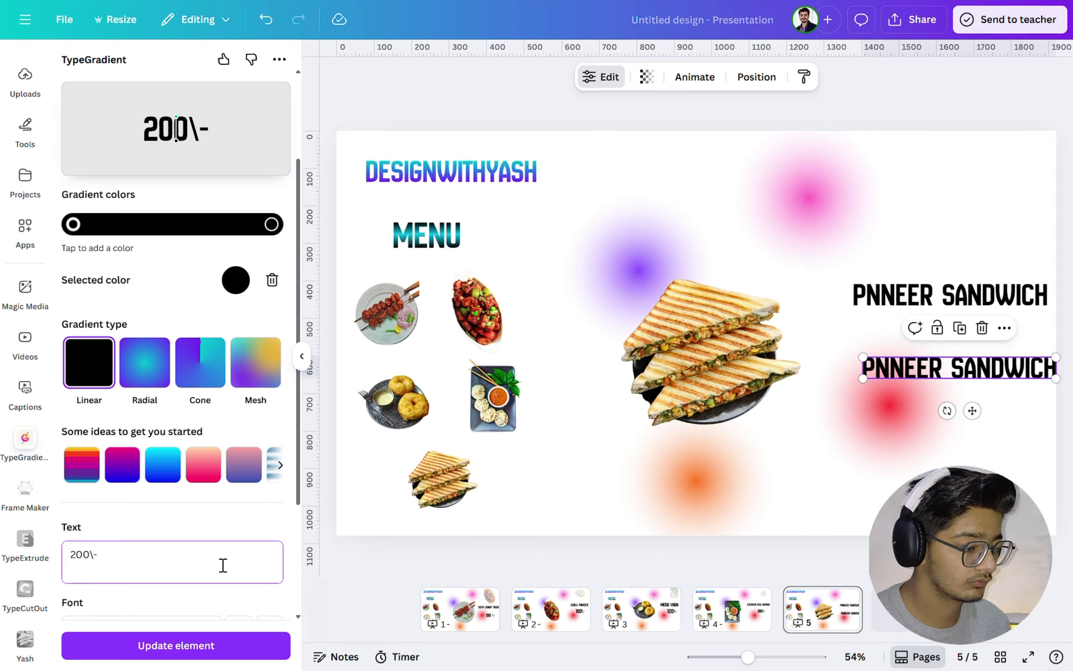
click(201, 652)
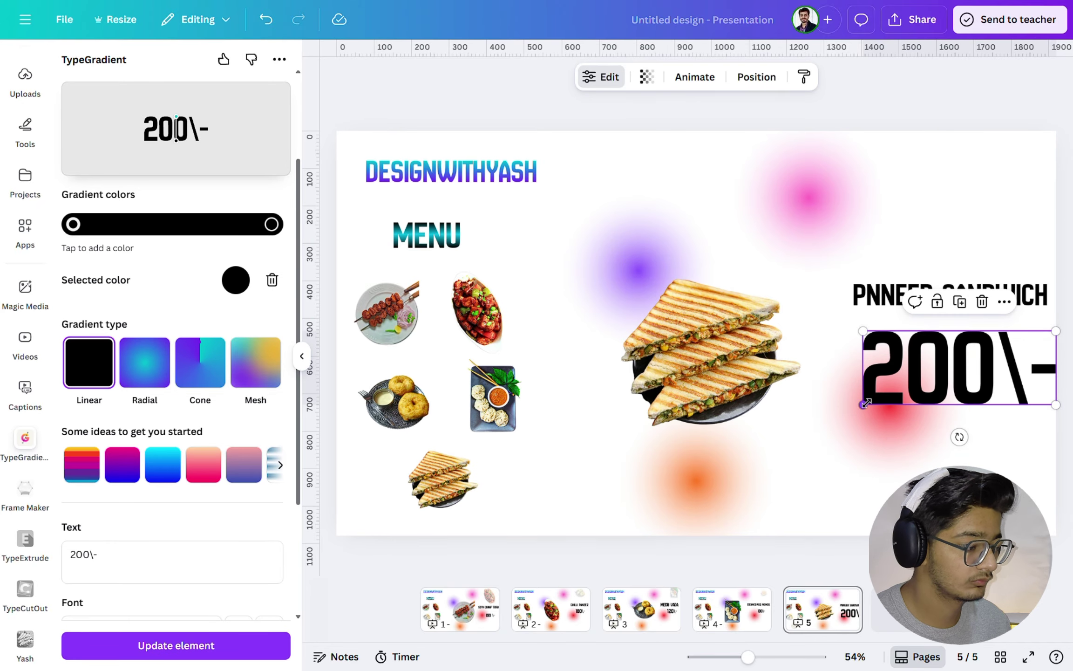
drag(866, 403, 937, 376)
drag(1022, 350, 997, 353)
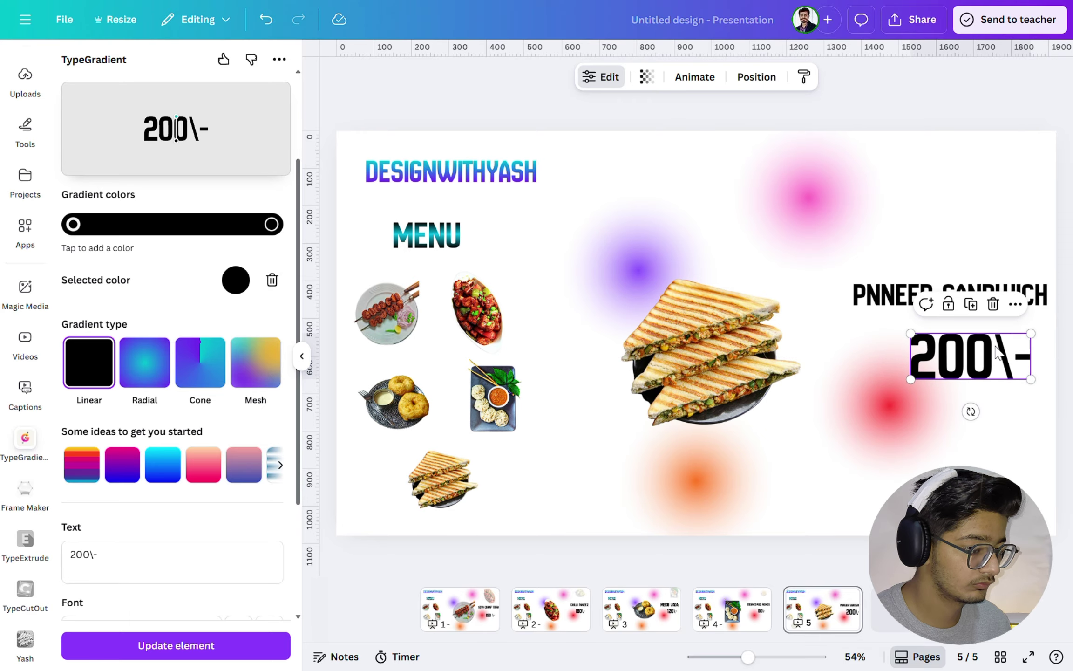
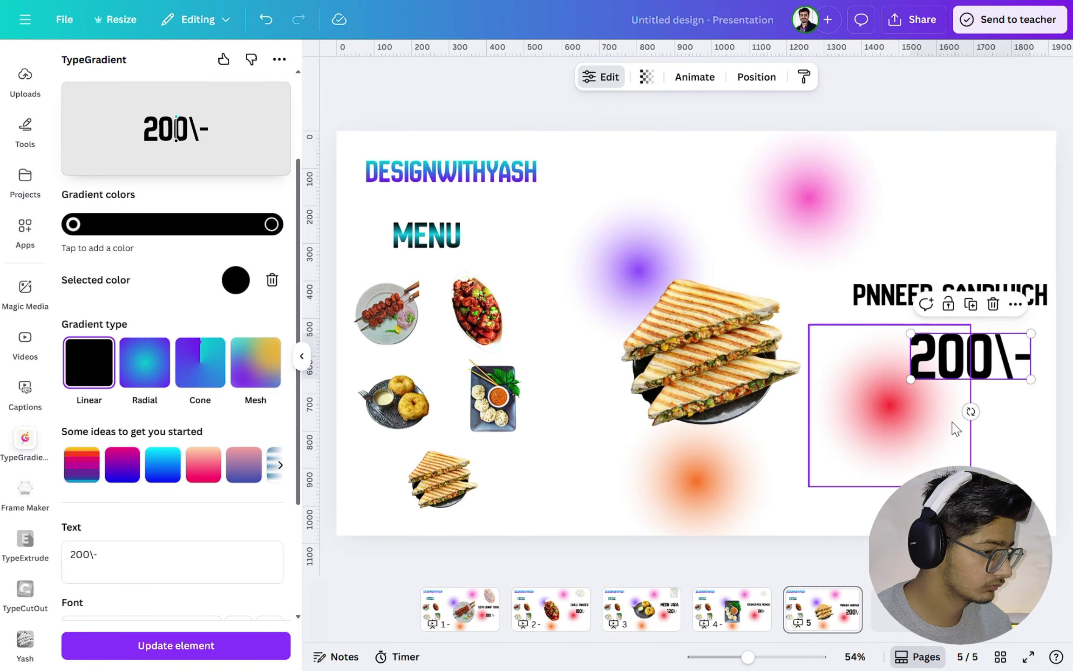
Give the "PNNEER SANDWICH" text a leftward Pan animation on enter with a reduced speed.
click(885, 337)
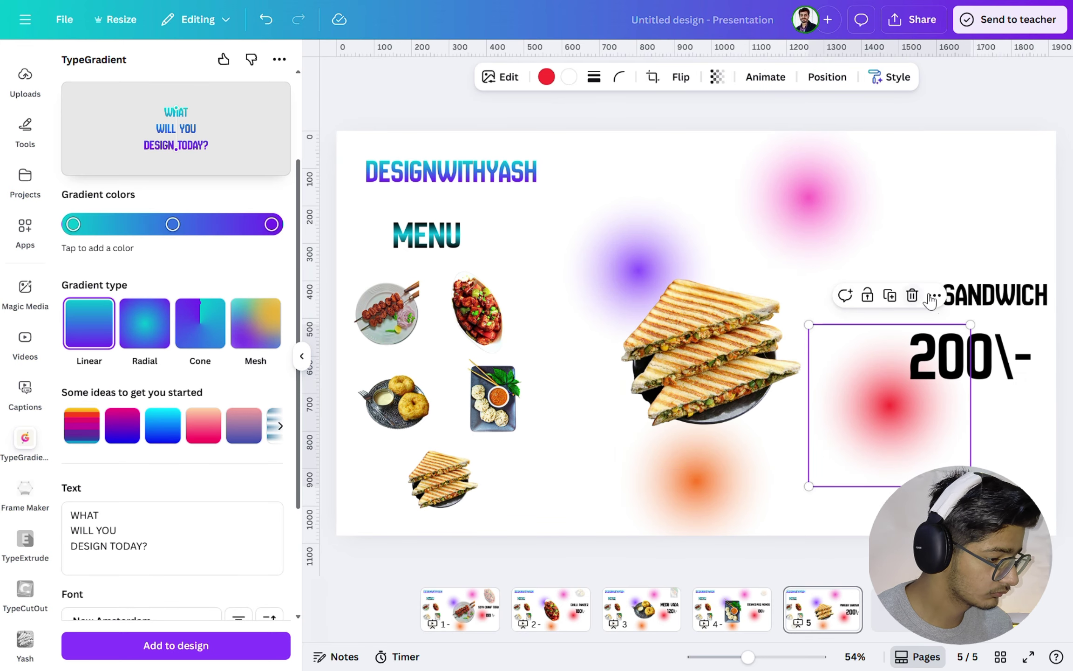
click(973, 301)
click(764, 78)
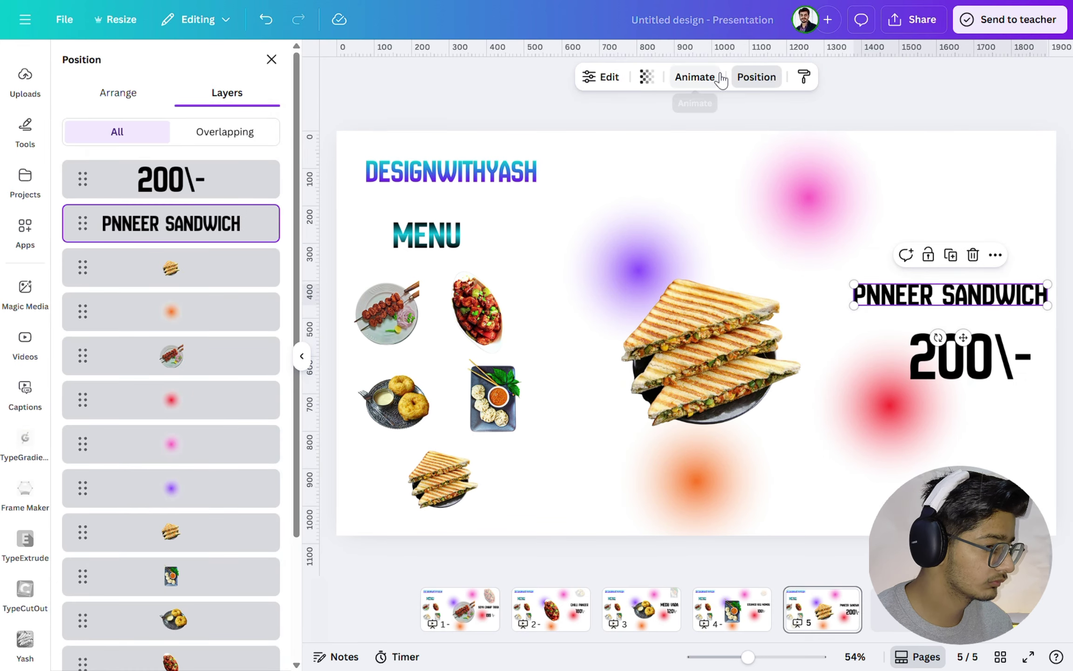
click(694, 77)
click(172, 376)
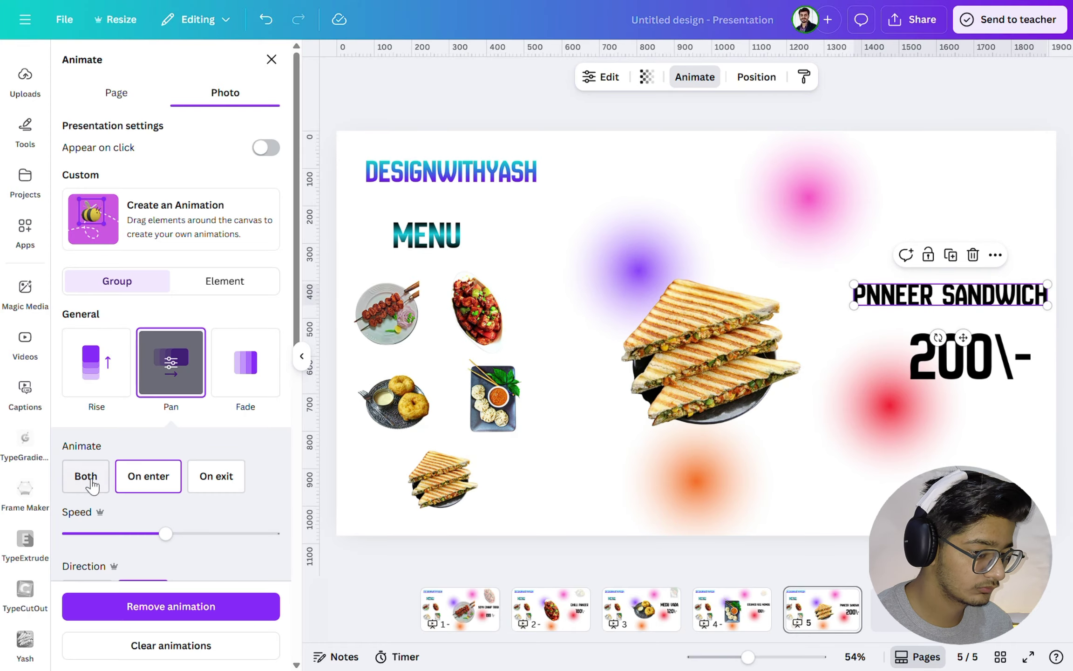
click(89, 498)
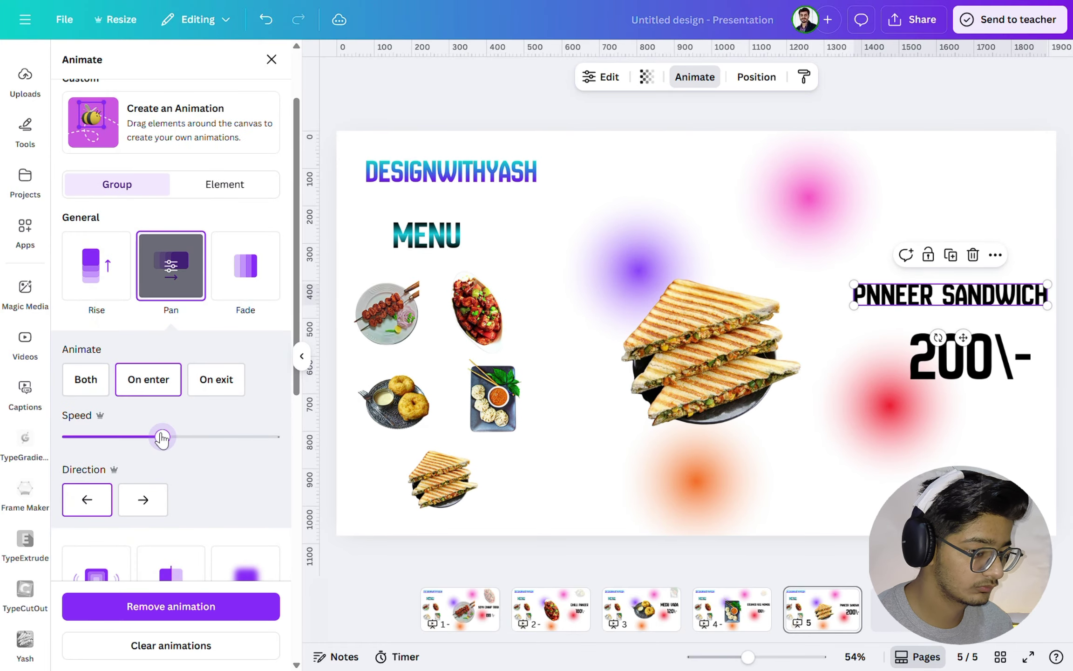
drag(162, 438, 96, 437)
Give the "200\-" price a leftward Pan animation on enter with a reduced speed.
click(967, 354)
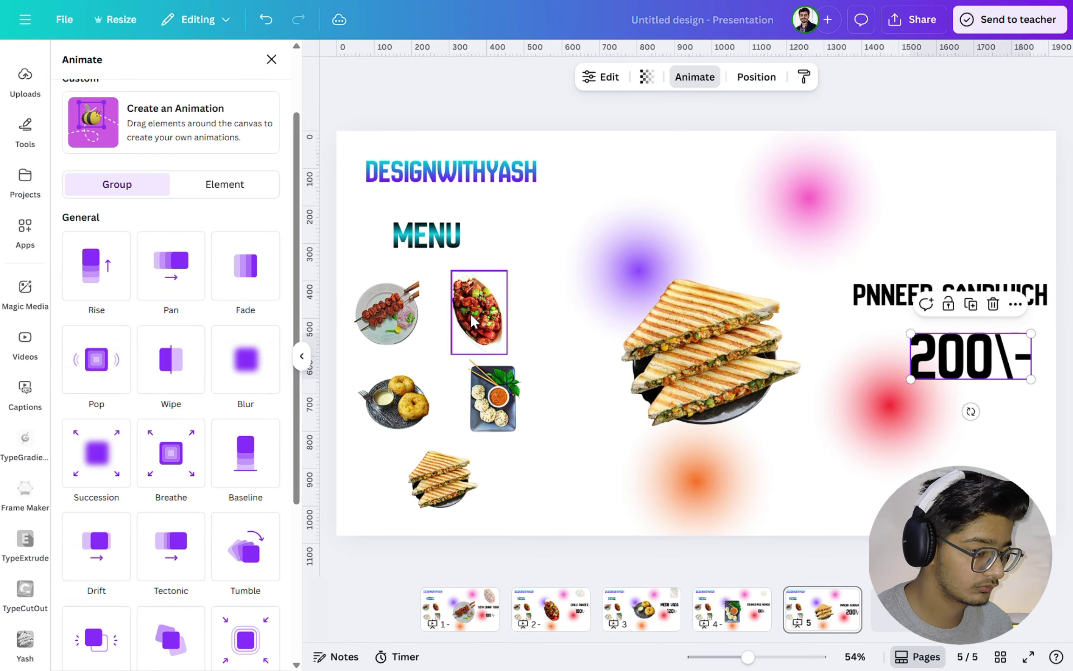
click(171, 265)
click(87, 500)
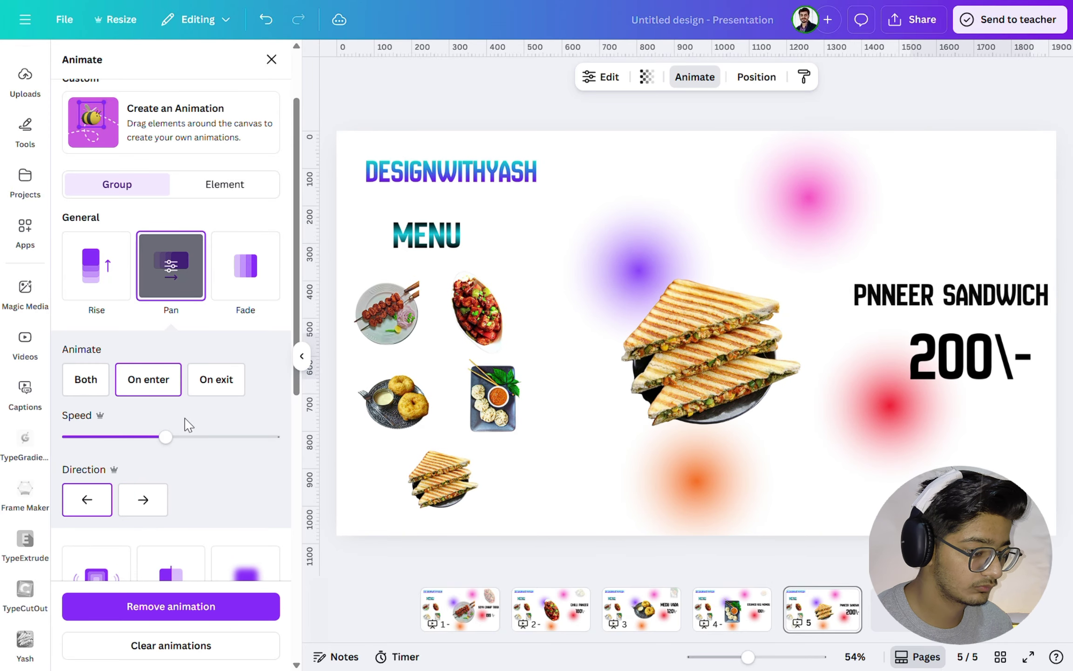
drag(165, 437, 97, 437)
Give the "DESIGNWITHYASH" heading and the "MENU" title rightward Pan animations on enter, each with a reduced speed.
click(363, 186)
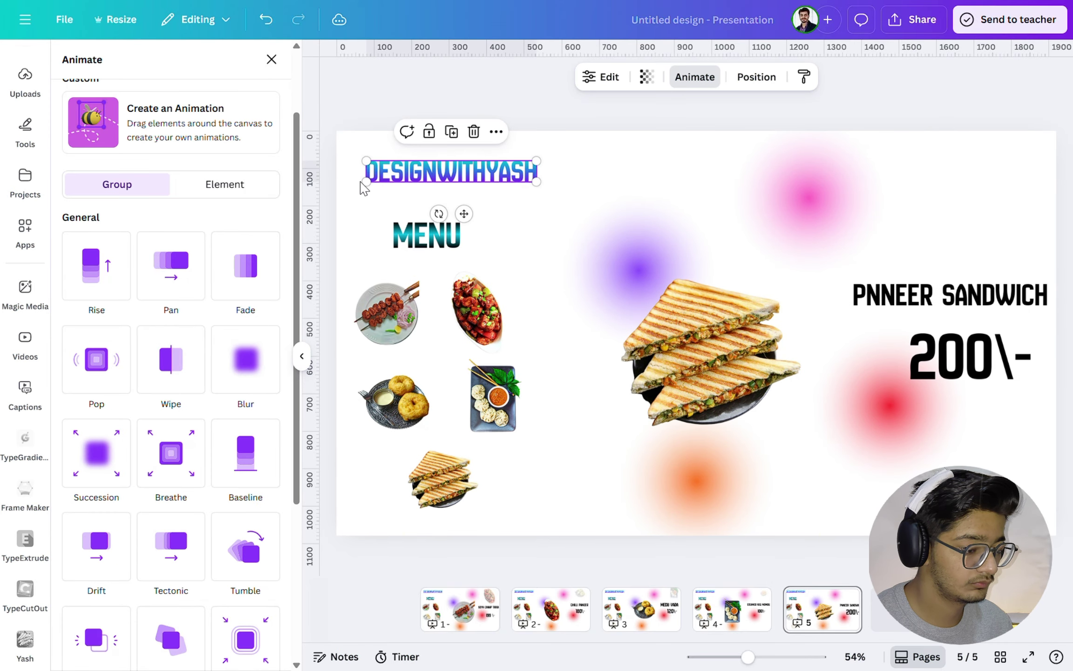
click(171, 265)
drag(166, 437, 90, 437)
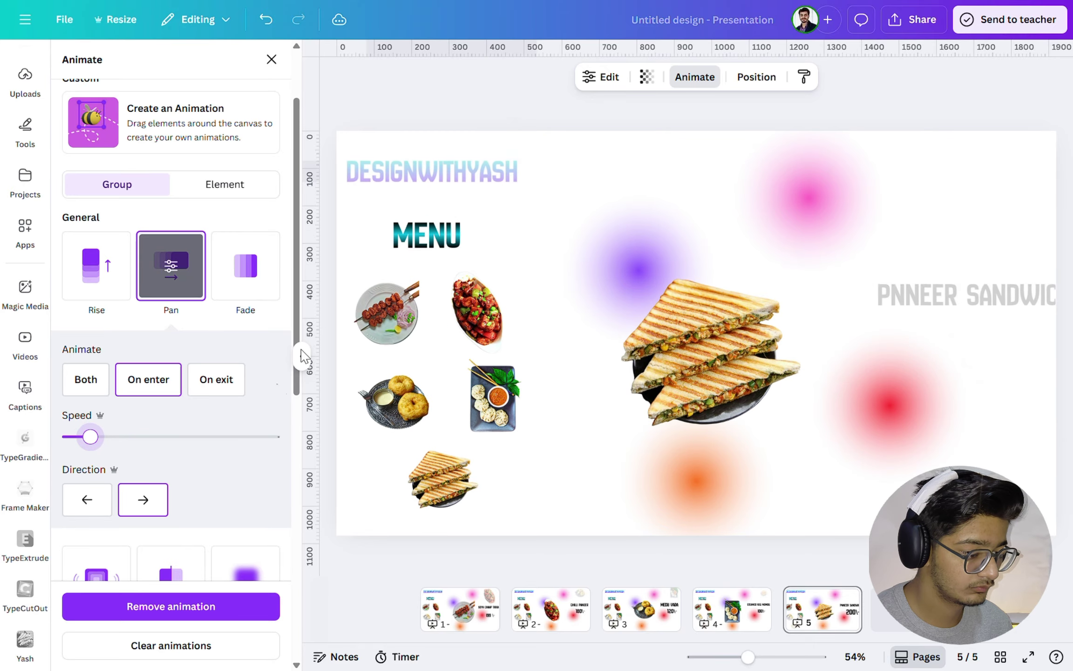
click(421, 249)
click(187, 288)
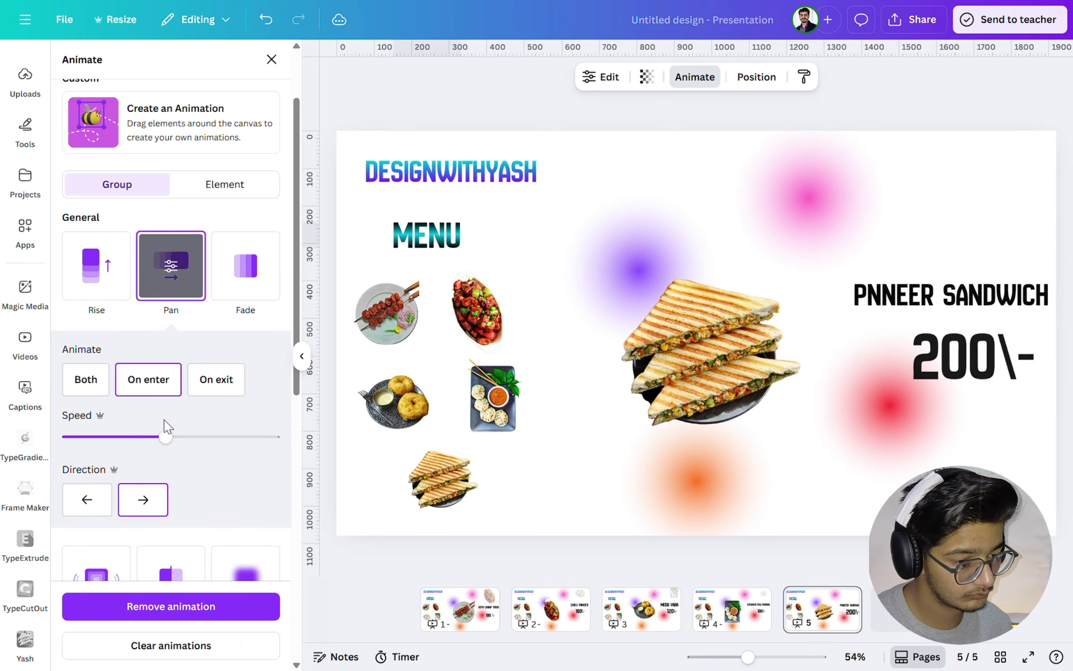
drag(165, 437, 86, 437)
Give the small chilli dish image an upward Rise animation on enter with a reduced speed.
click(477, 310)
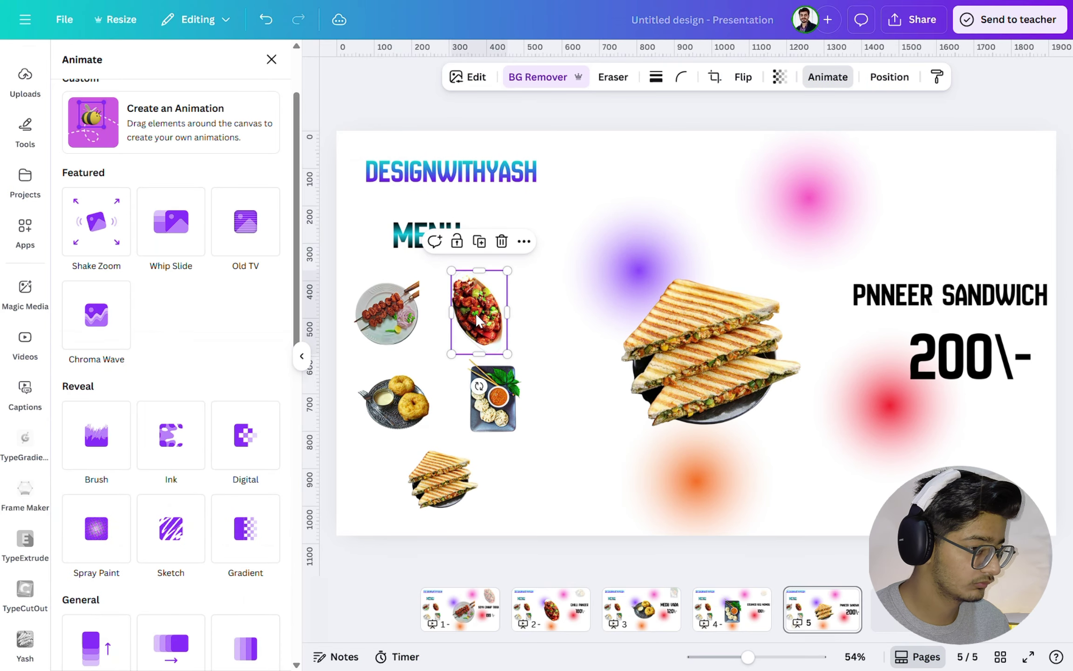
scroll(194, 387, down, 1)
scroll(192, 378, down, 4)
click(96, 474)
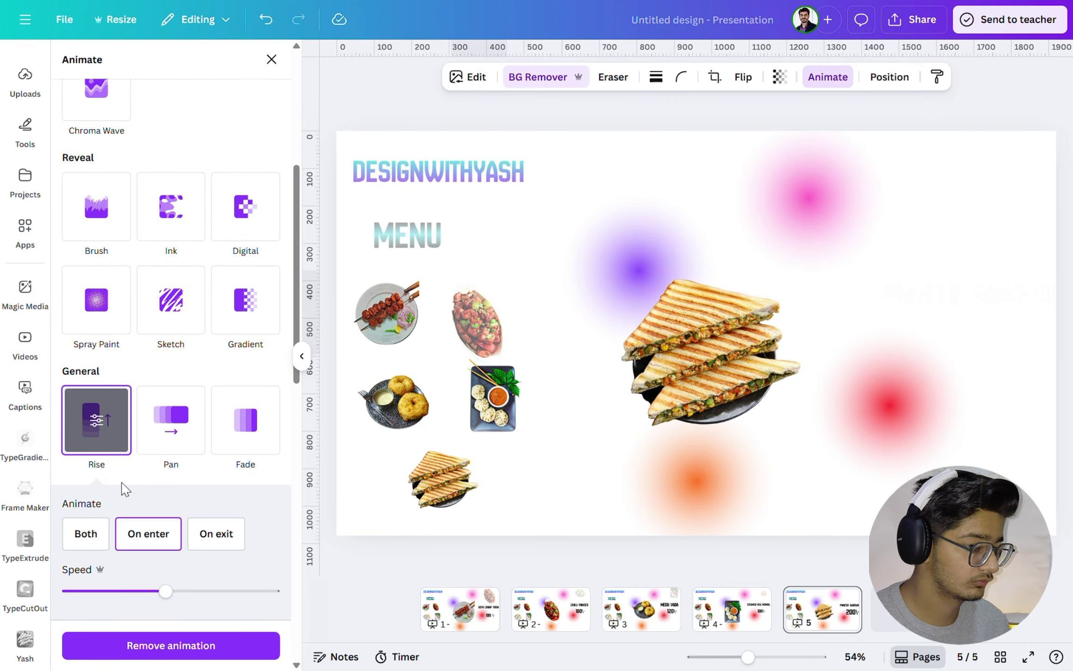
scroll(139, 508, down, 3)
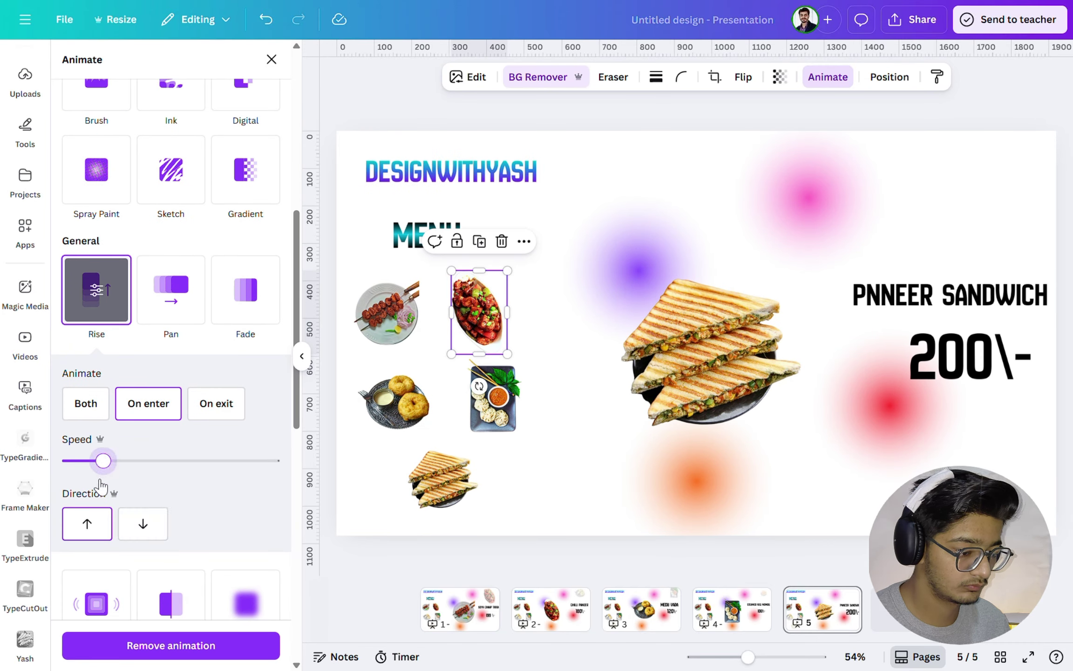
drag(102, 486, 87, 466)
Apply upward Rise animations on enter to the small skewer and vada images, each with a reduced speed.
click(385, 321)
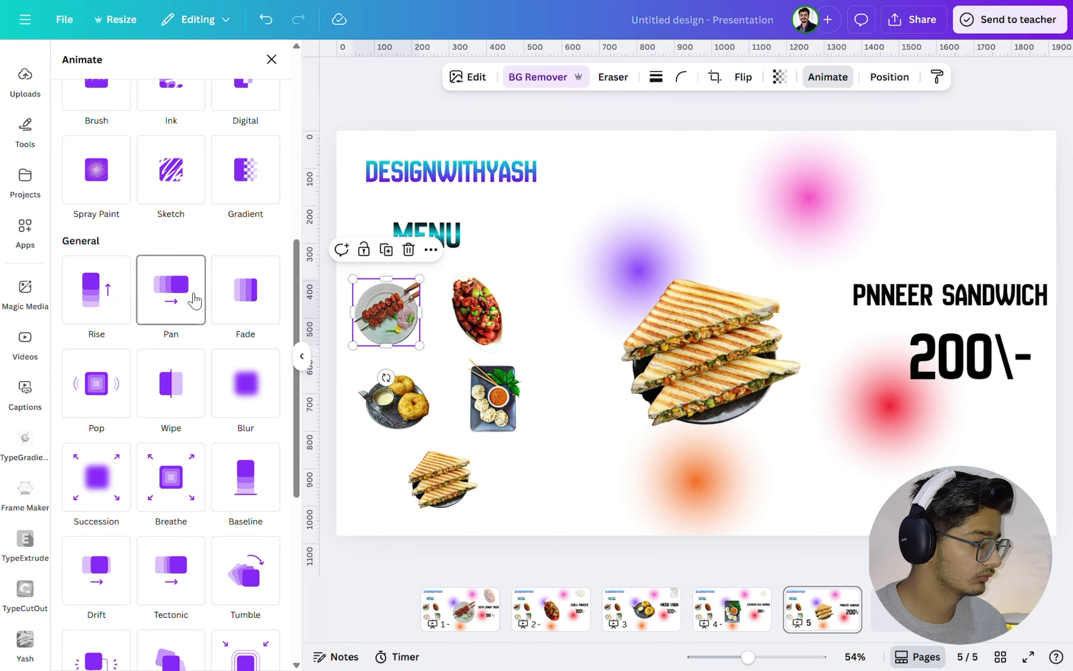
click(103, 306)
drag(151, 460, 80, 486)
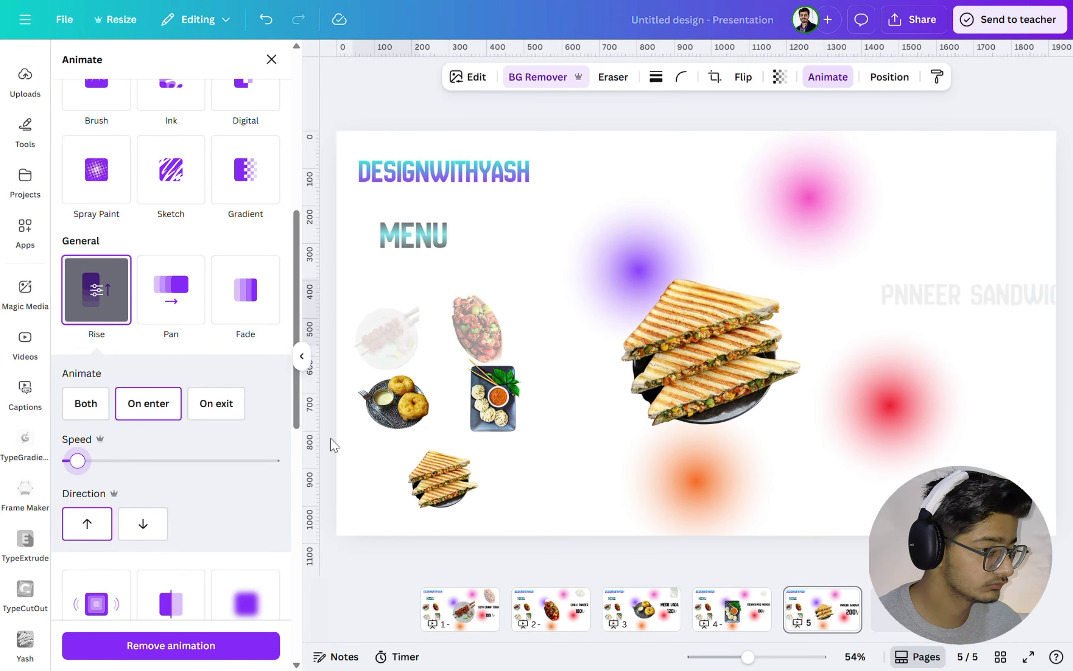
click(398, 412)
click(91, 285)
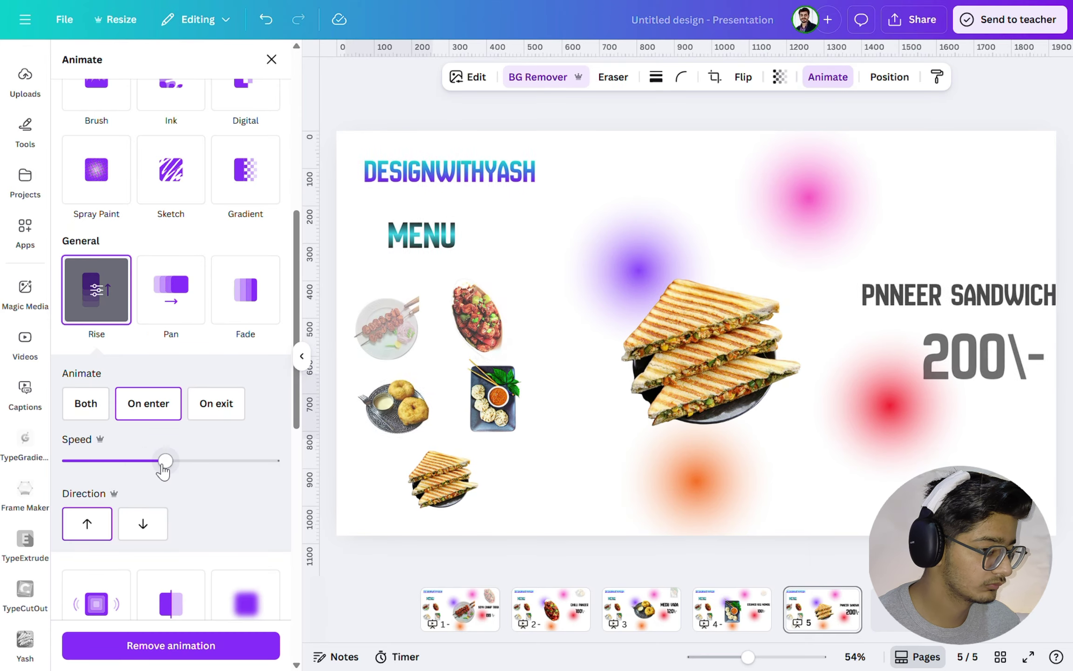
drag(163, 463, 69, 491)
Apply upward Rise animations on enter to the small momos and sandwich images, each with a reduced speed.
click(480, 408)
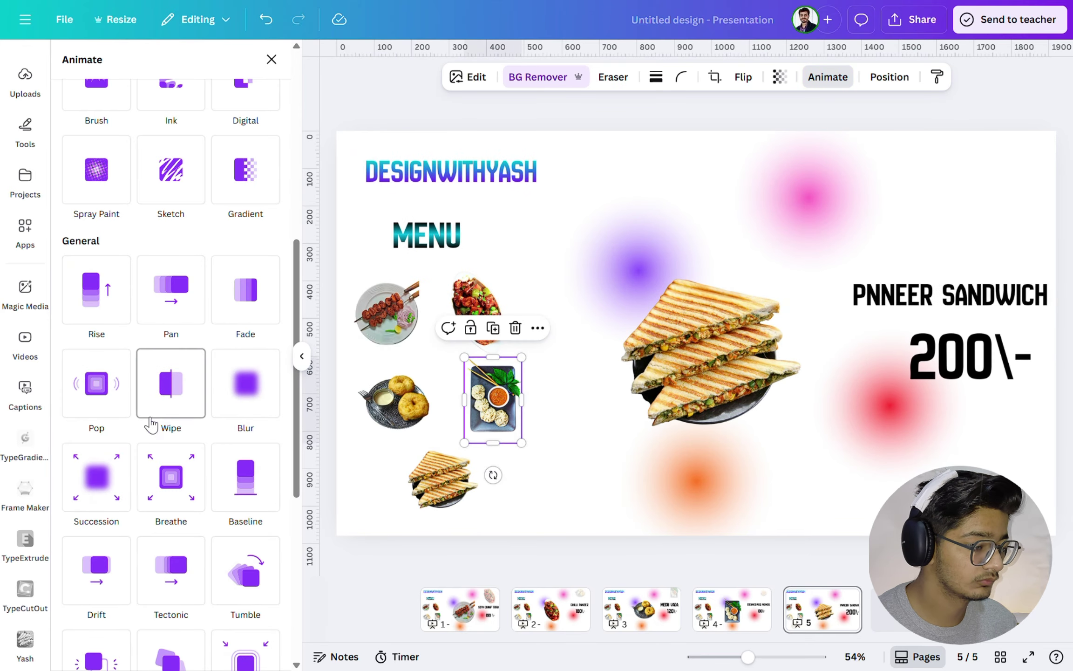
click(96, 328)
drag(162, 461, 80, 496)
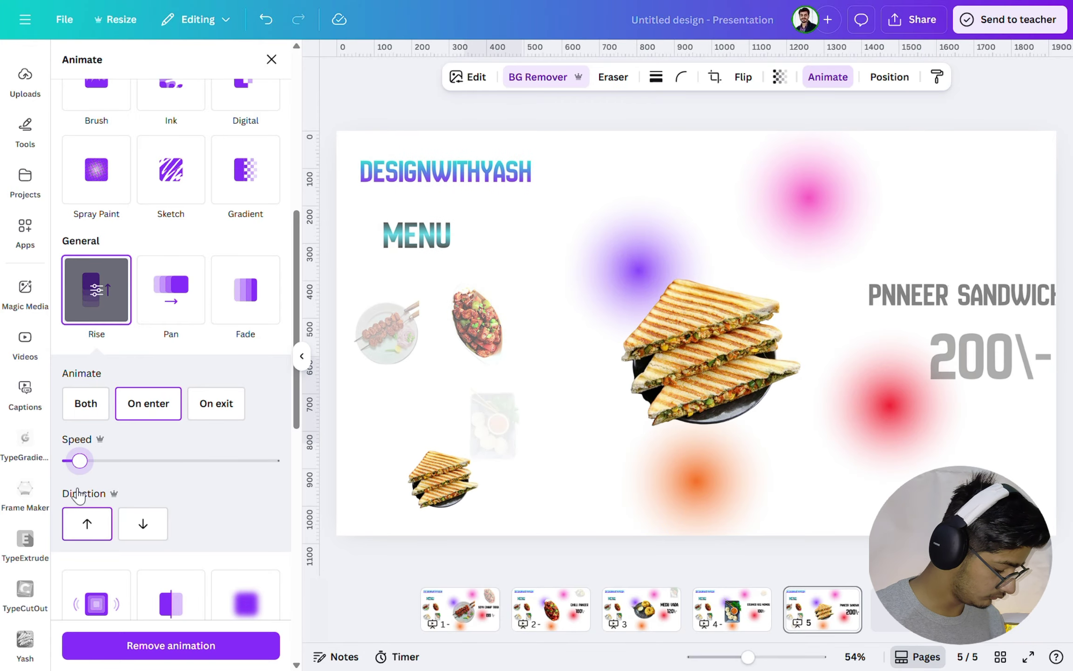
click(441, 479)
click(97, 298)
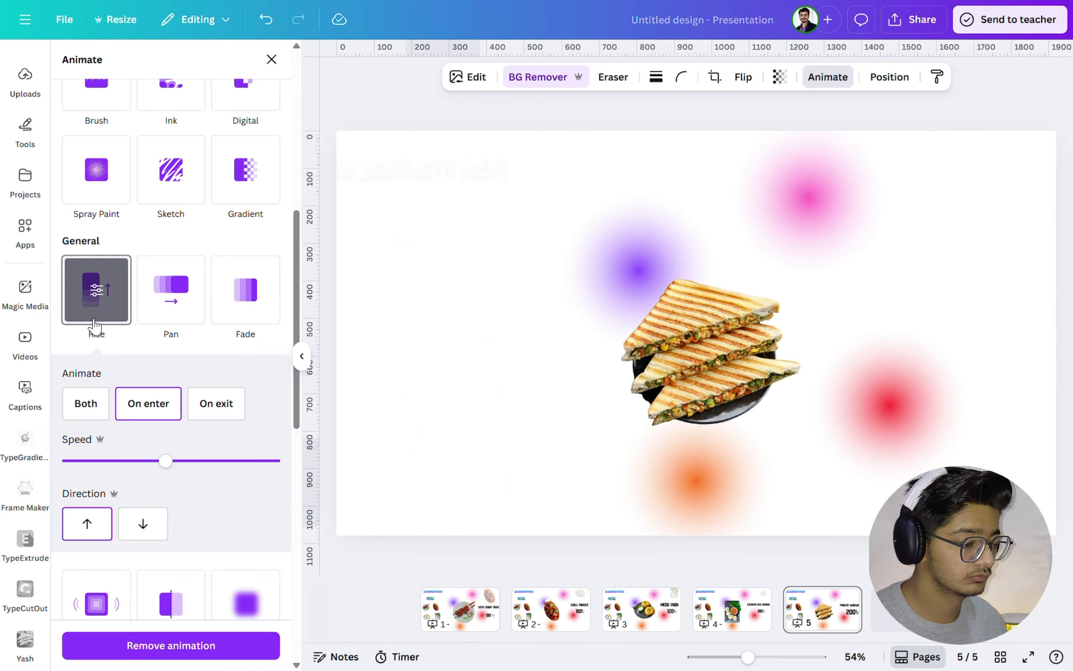
drag(151, 463, 69, 462)
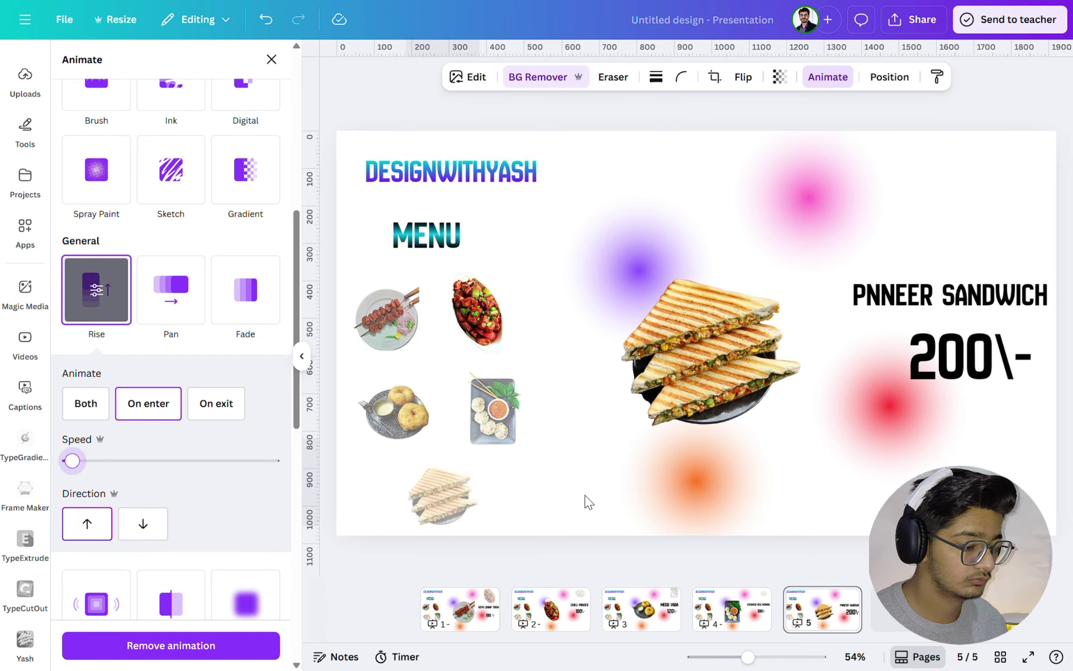
Give the large sandwich image a Breathe animation set to In with a reduced scale.
click(624, 368)
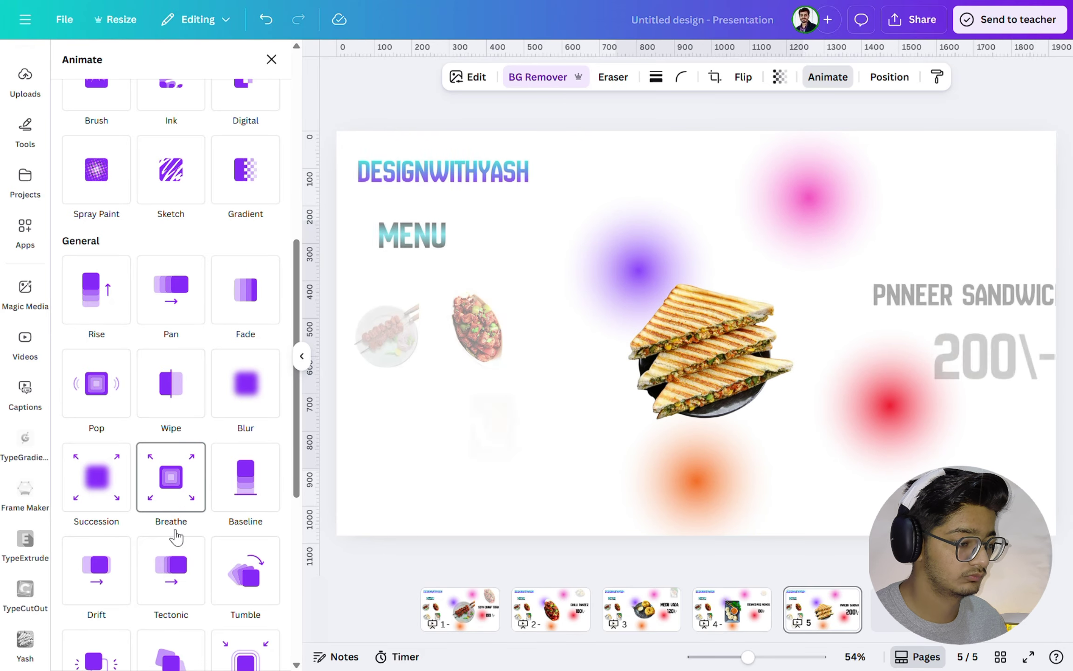
click(164, 499)
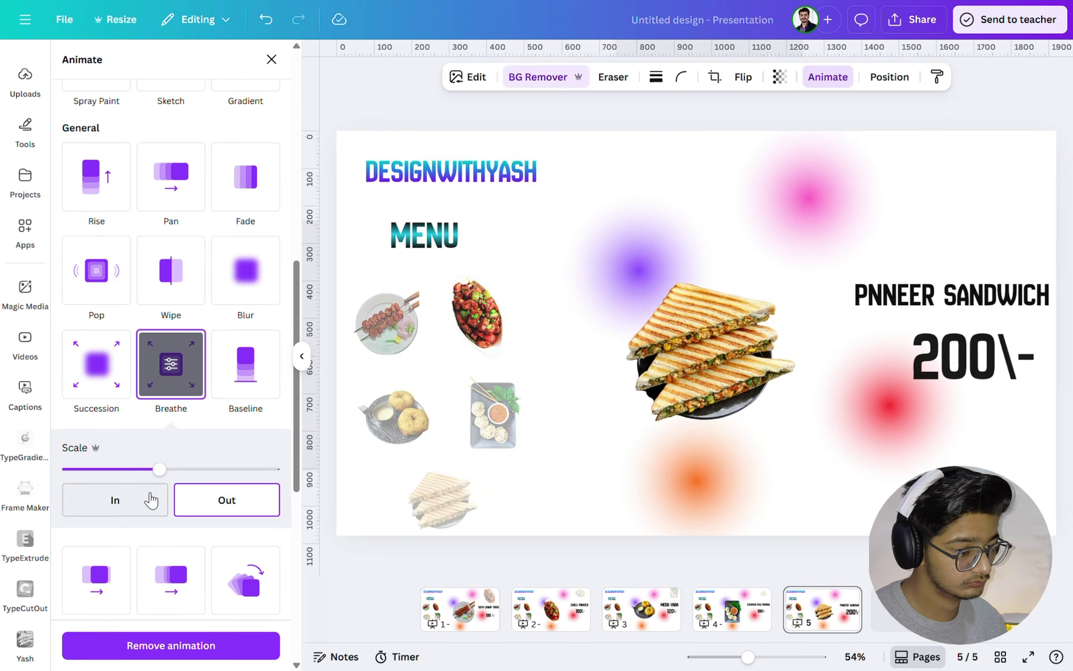
drag(159, 469, 101, 469)
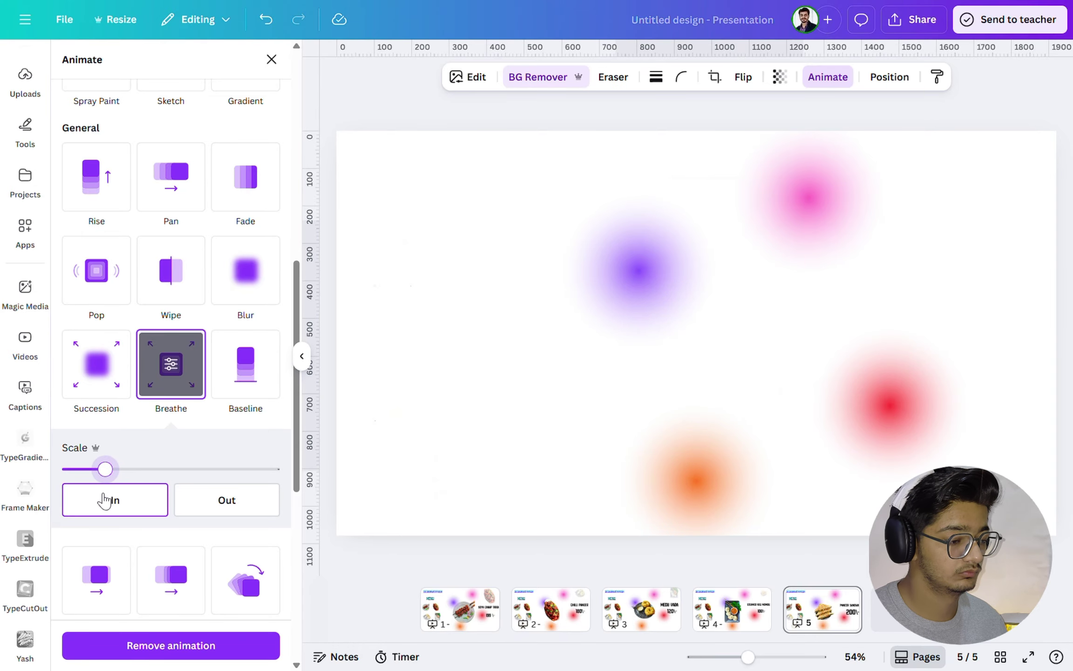
On page 4, apply Pan animations on enter and exit at reduced speed: rightward for the price, leftward for "STEAMED VEG MOMOS".
click(718, 624)
click(960, 347)
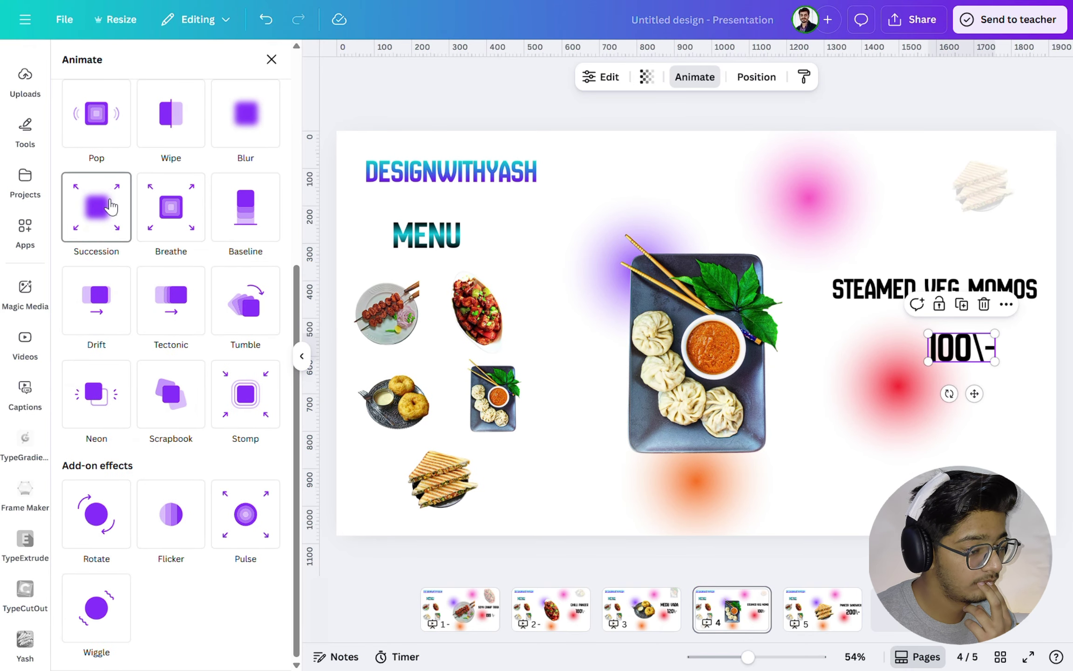
scroll(111, 205, up, 5)
click(171, 214)
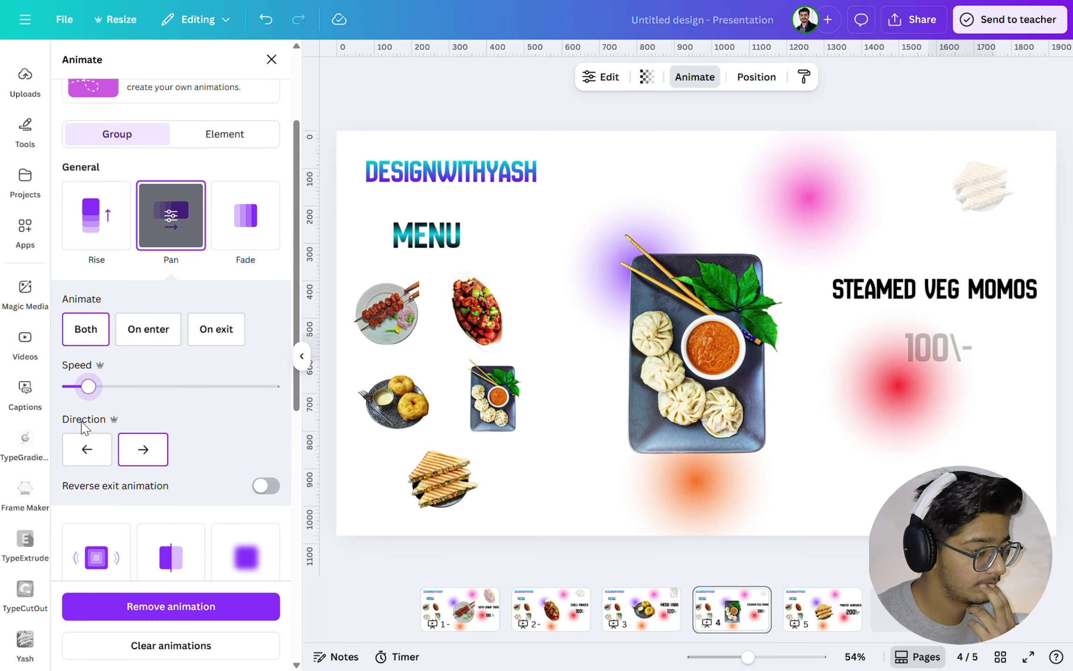
click(884, 282)
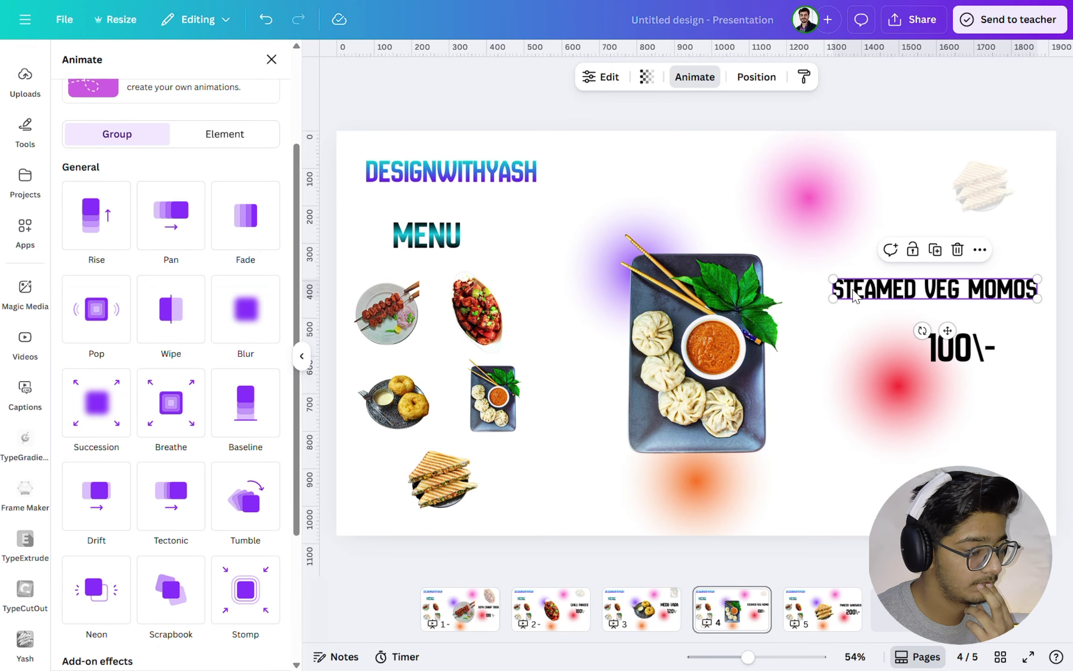
click(169, 223)
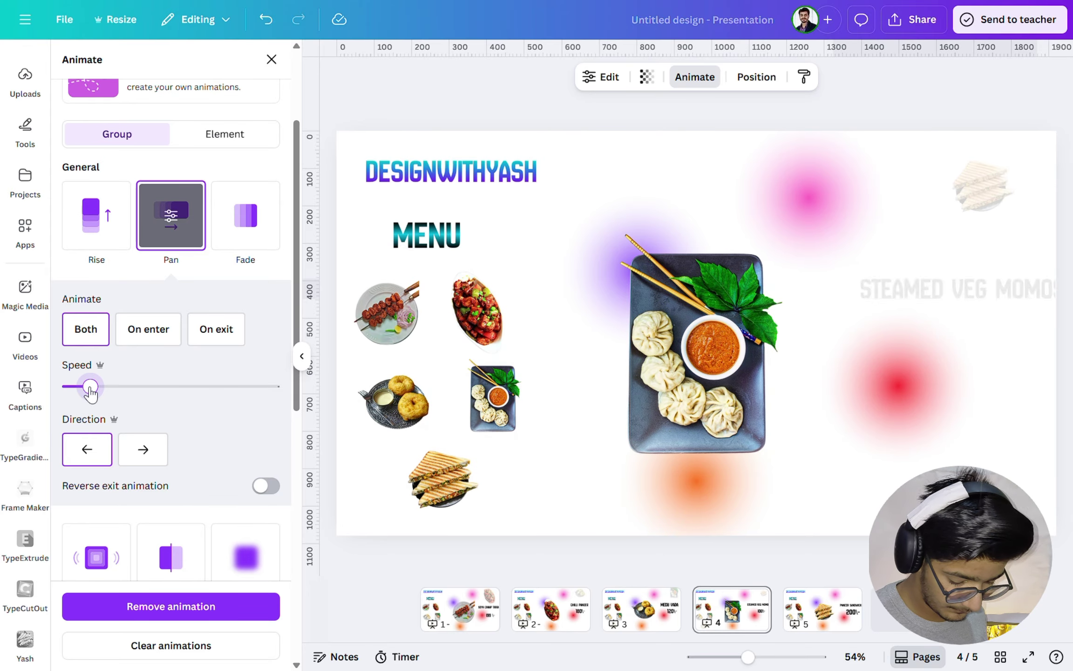
Apply rightward Pan animations on enter and exit to page 4's "MENU" title and "DESIGNWITHYASH" heading, each with a reduced speed.
click(403, 231)
click(98, 213)
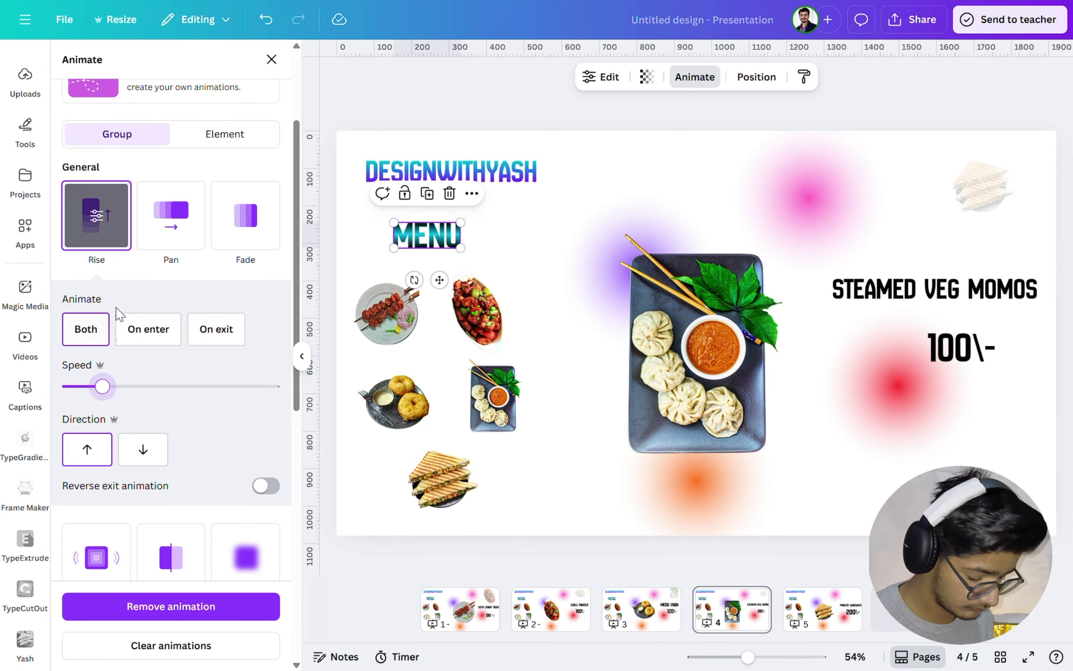
click(172, 213)
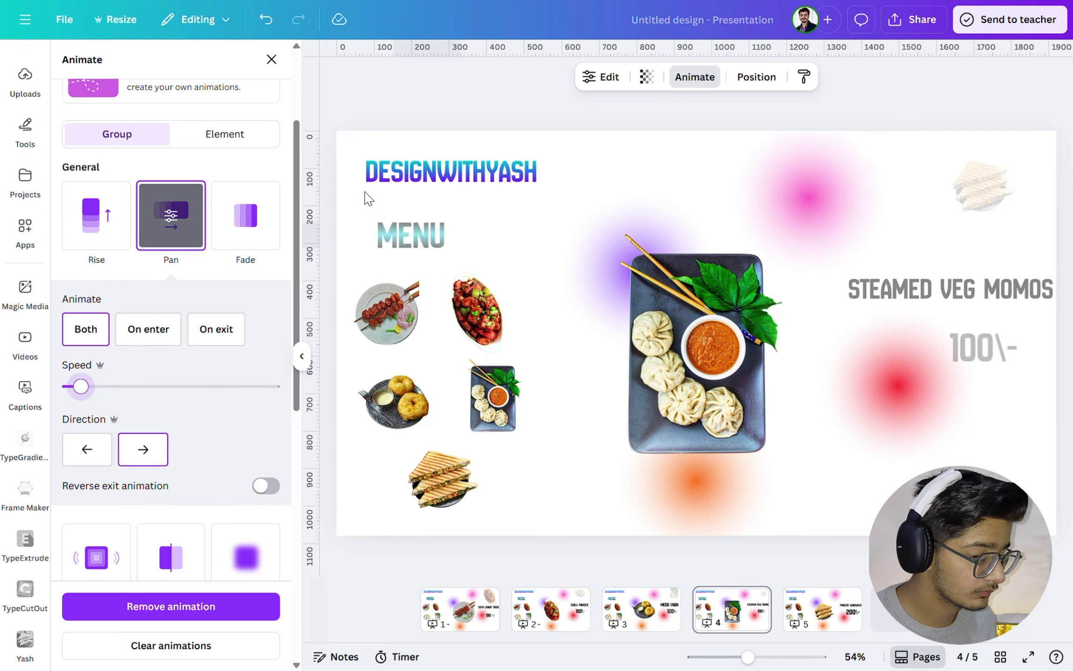
click(390, 175)
click(185, 230)
click(75, 385)
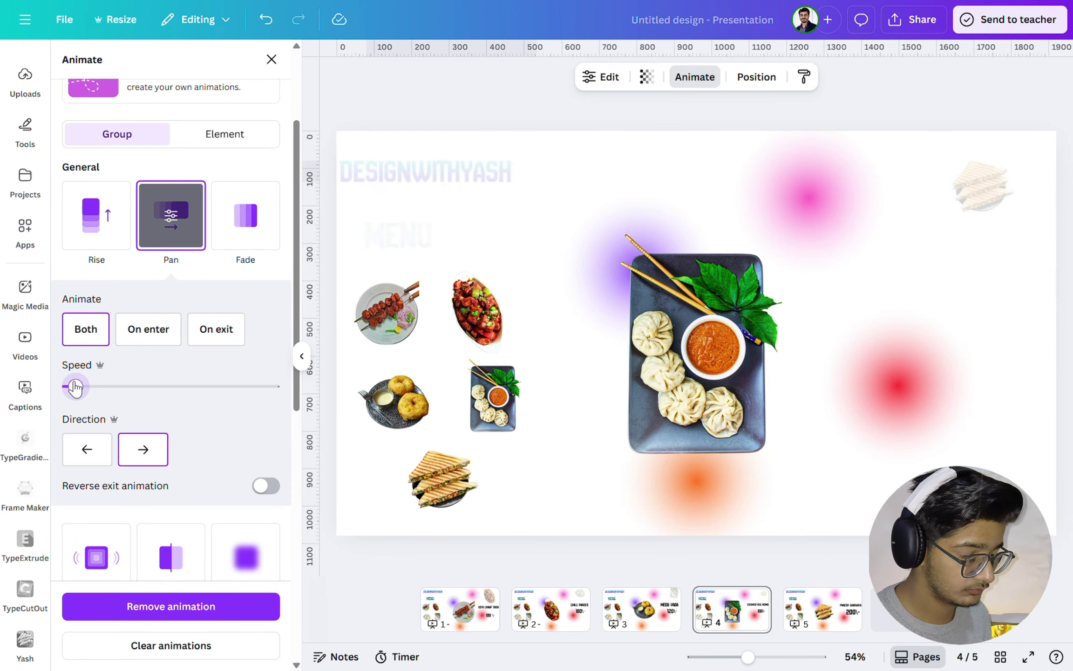
Apply Rise animations on enter and exit to page 4's small skewers and chilli paneer images, reducing the speed for the chilli paneer image.
click(386, 313)
scroll(177, 491, down, 3)
click(93, 493)
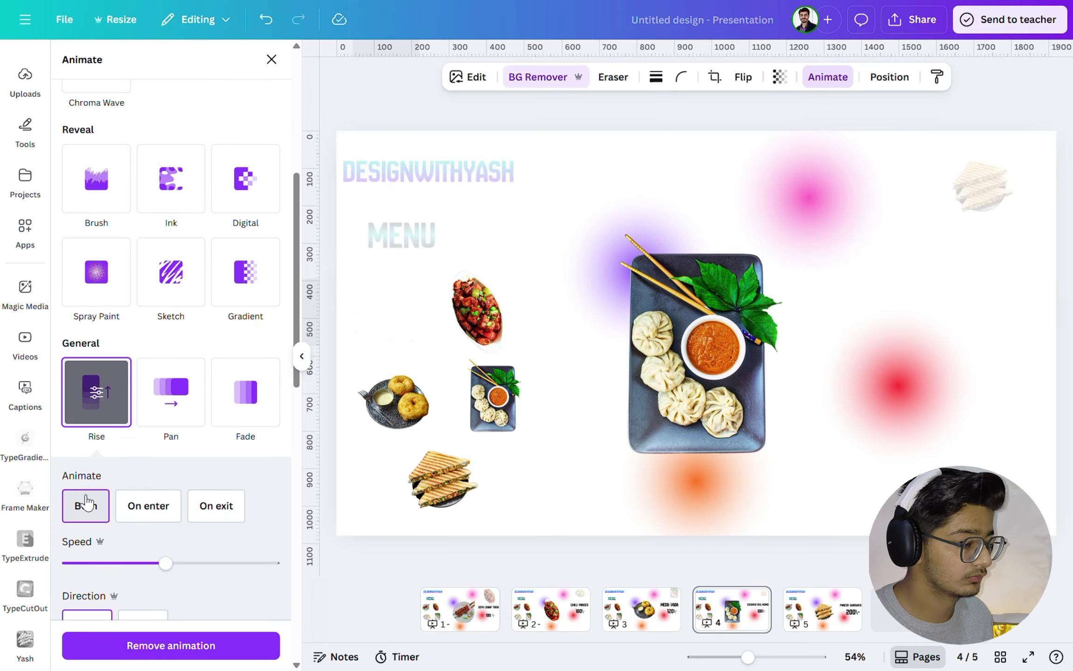
scroll(85, 502, down, 1)
click(480, 319)
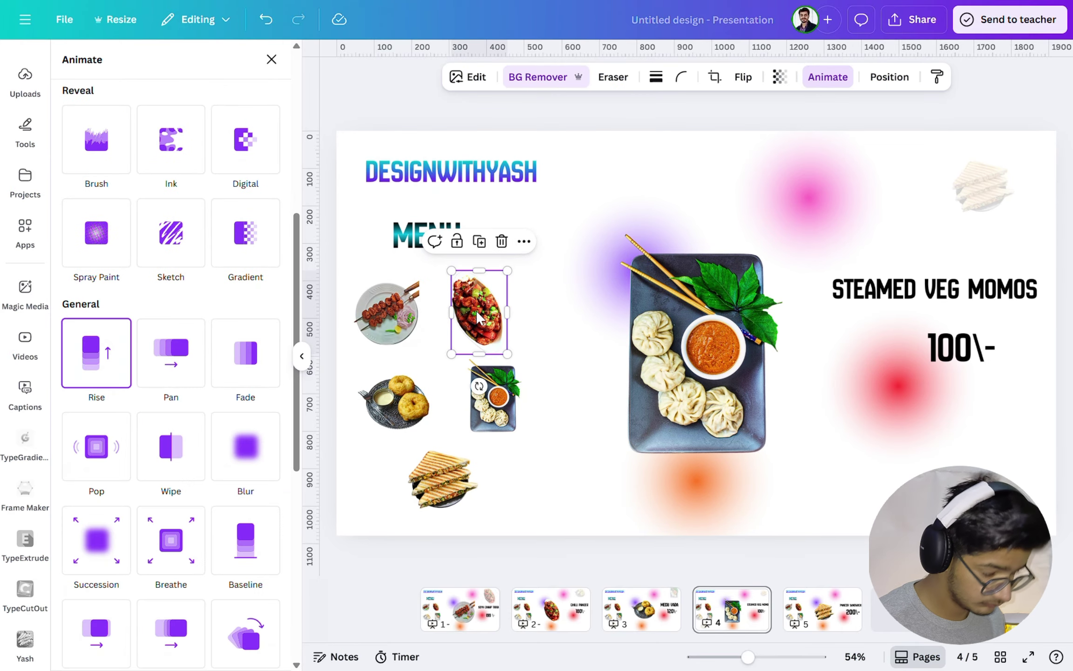
click(241, 542)
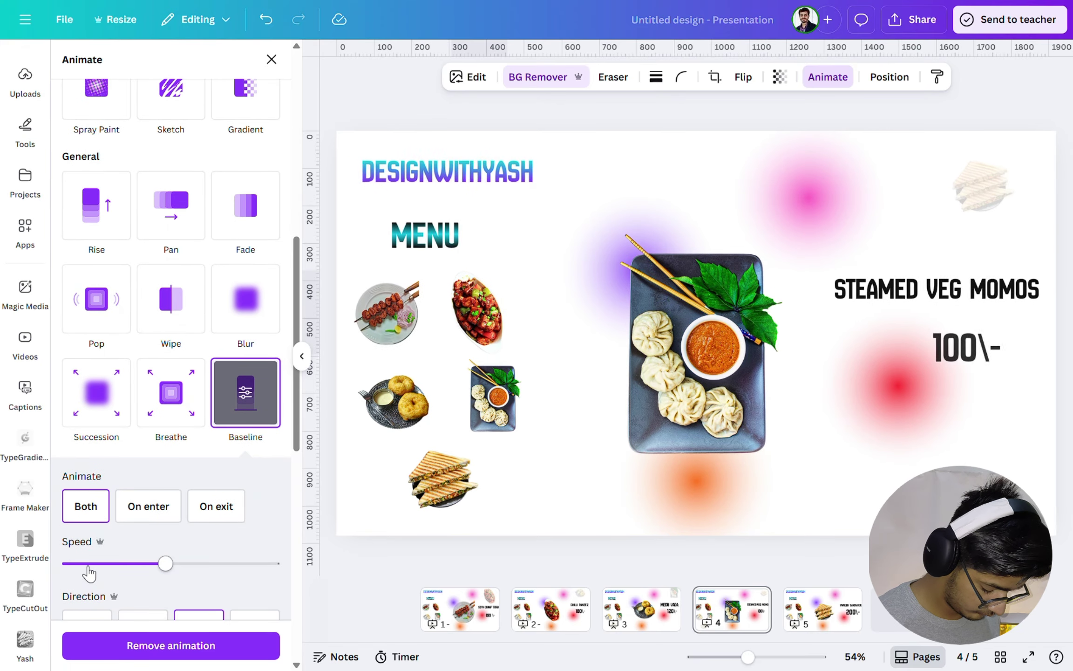
click(87, 565)
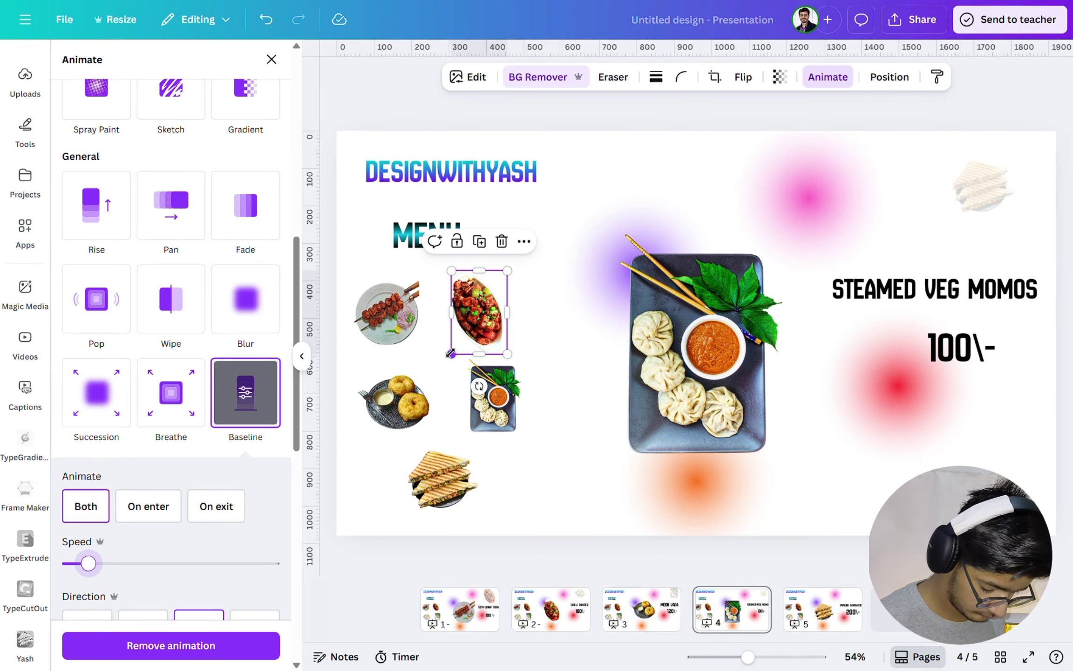
click(88, 210)
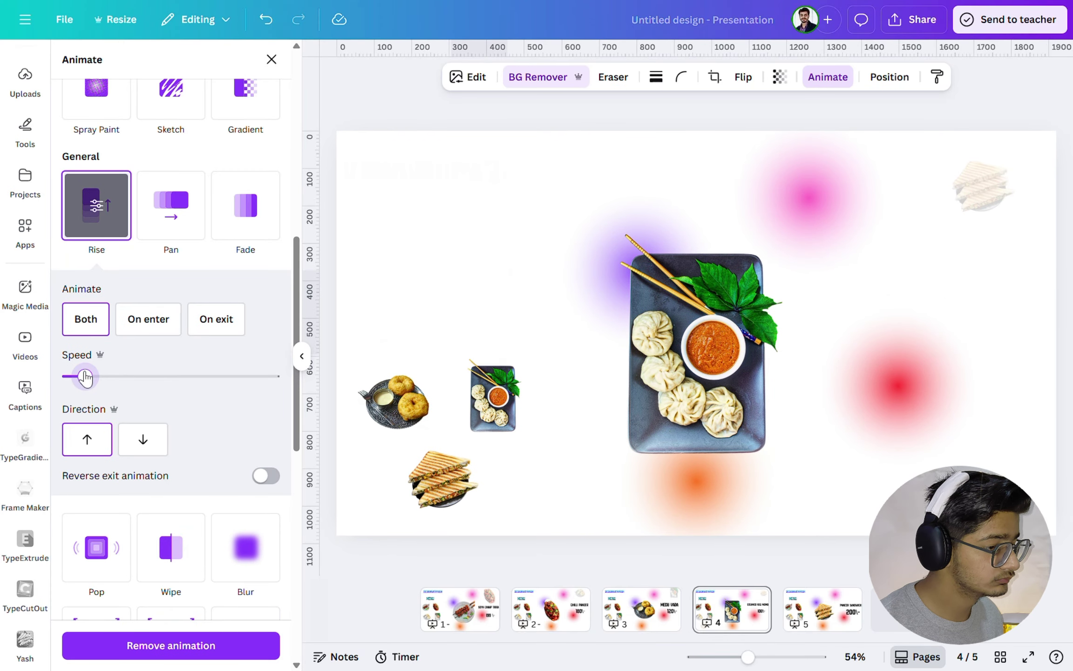
Apply upward Rise animations on enter and exit at reduced speed to page 4's small medu vada, momos and sandwich images.
click(394, 402)
click(109, 205)
click(84, 376)
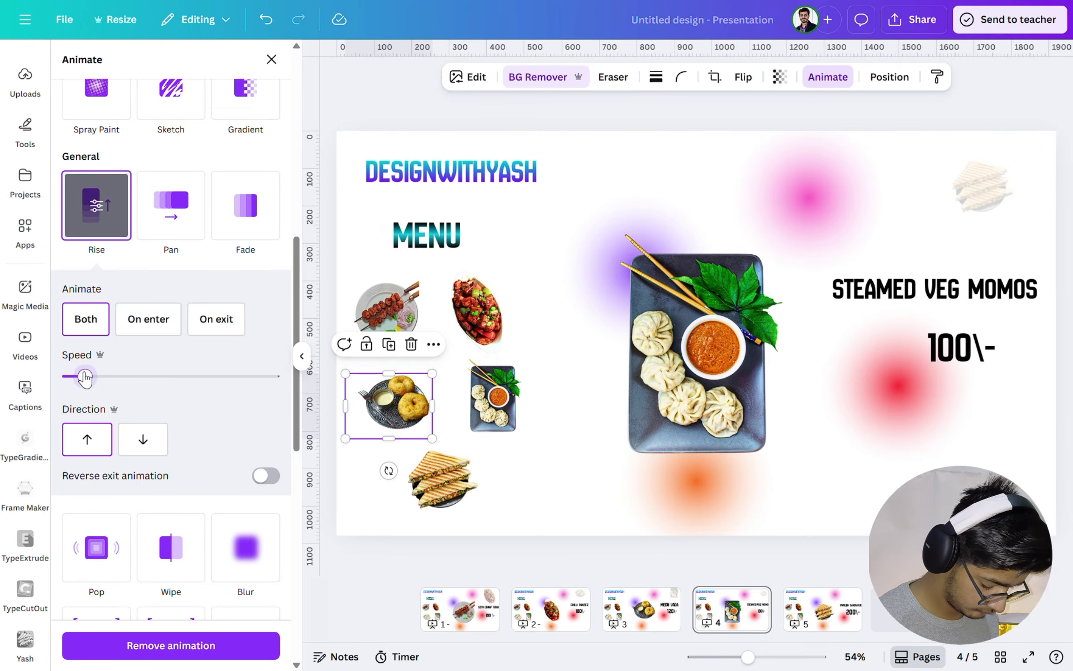
click(473, 394)
click(71, 206)
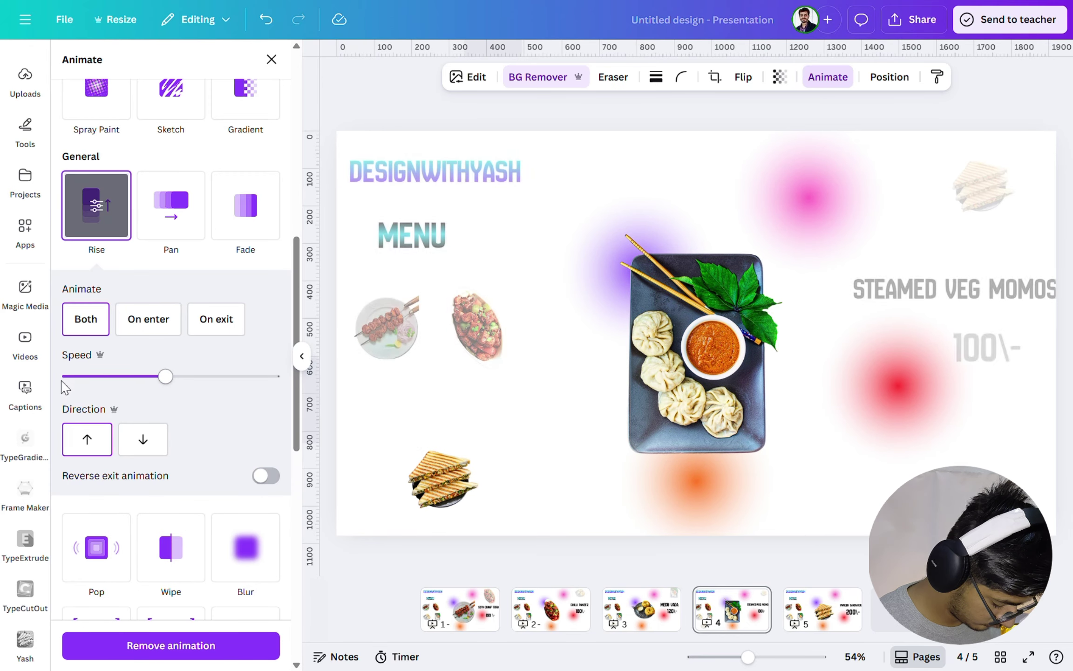
click(77, 376)
click(436, 475)
click(96, 205)
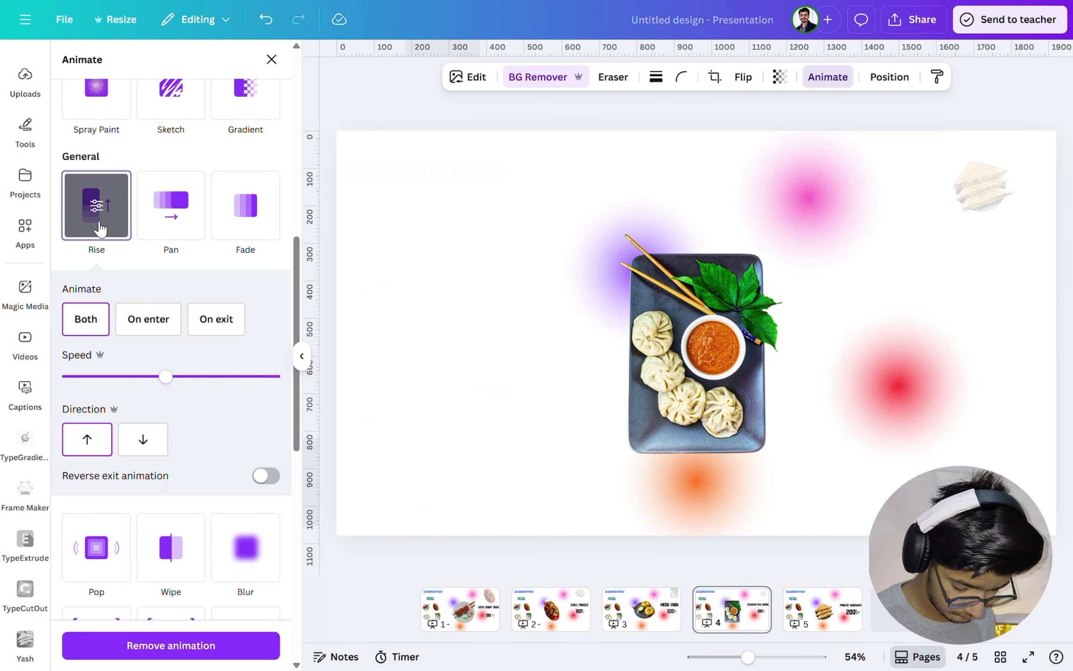
click(76, 376)
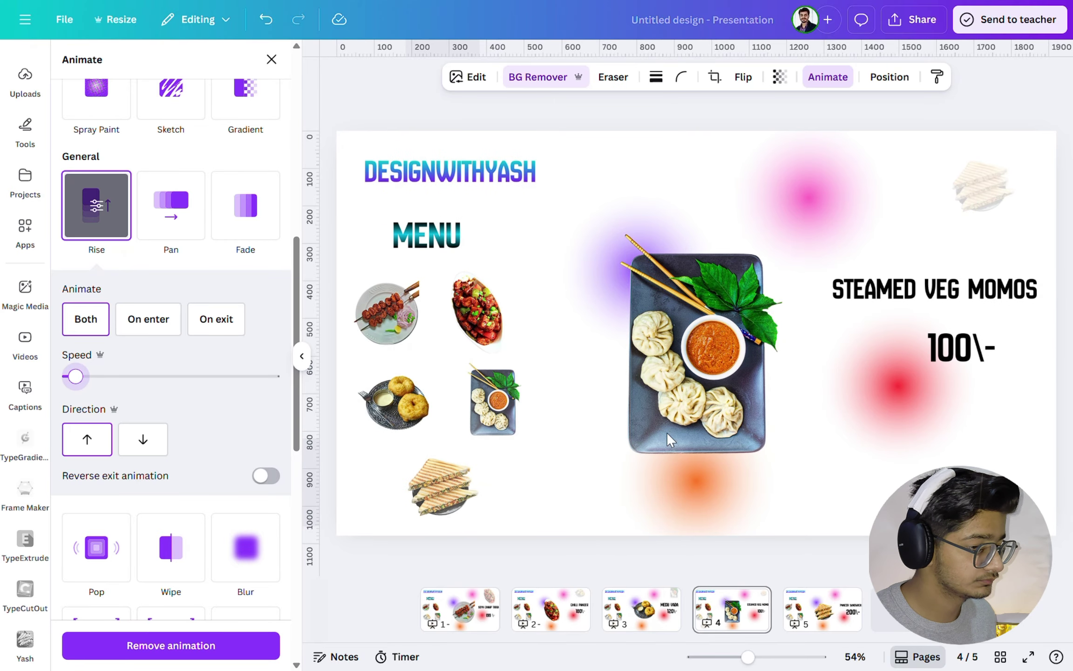
Give page 4's large momos image a Breathe animation set to In with a reduced scale.
click(598, 321)
click(155, 372)
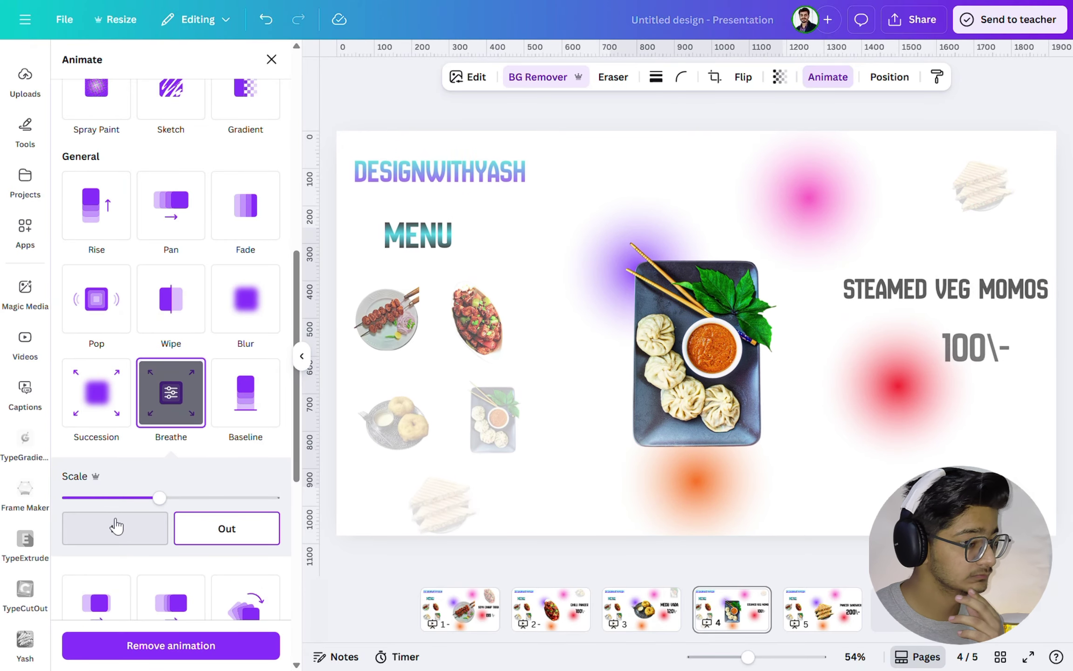
click(94, 497)
click(96, 524)
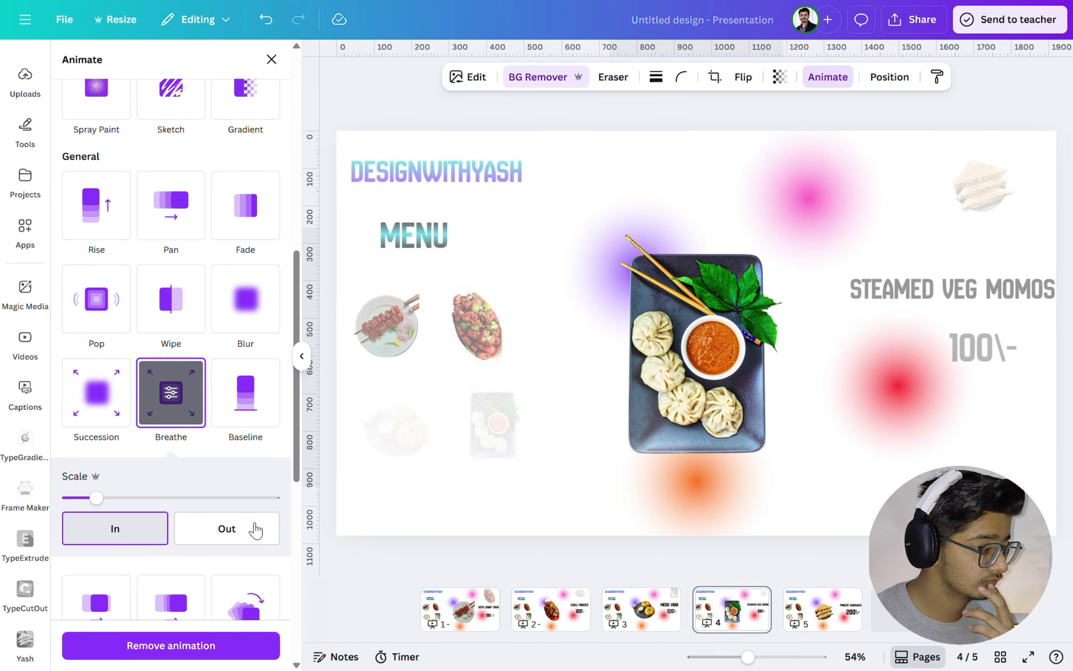
click(674, 620)
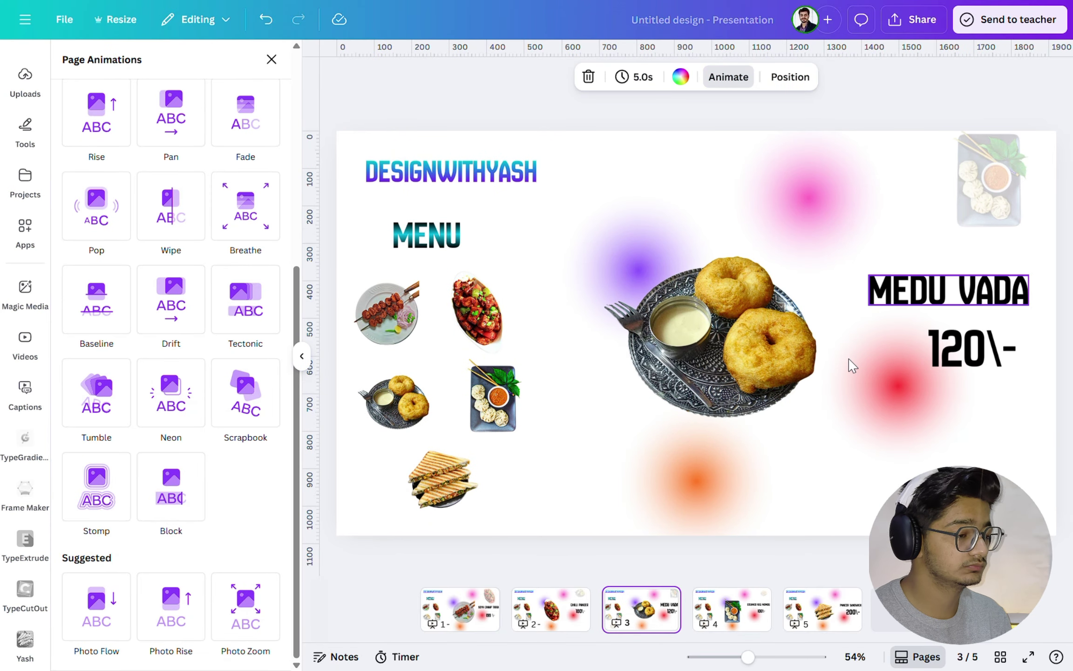
click(731, 608)
click(983, 184)
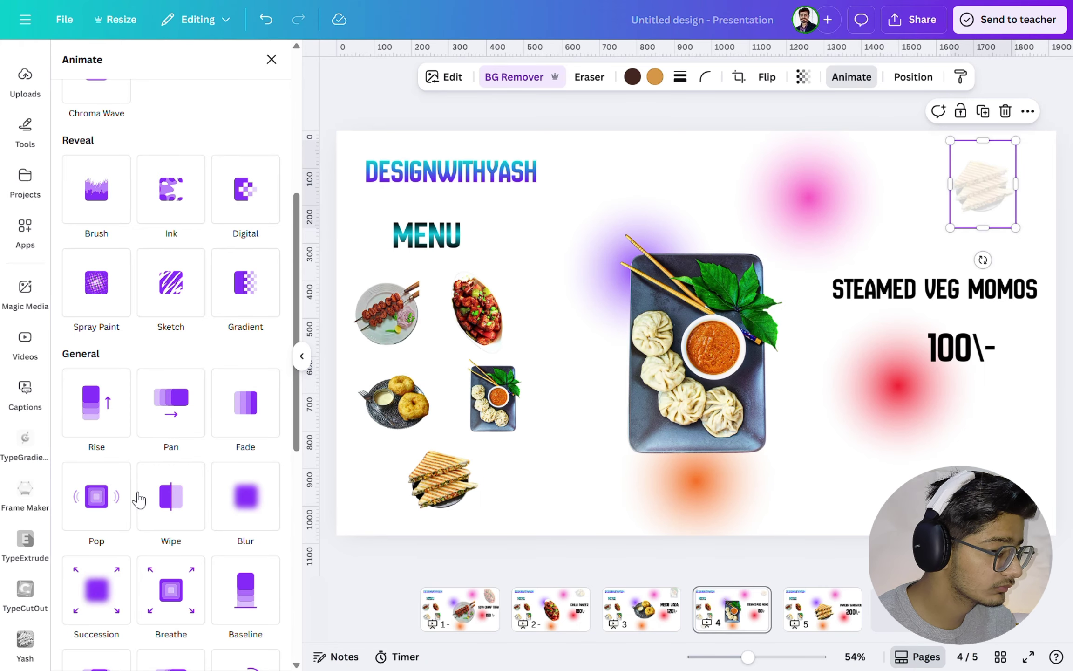
On page 3, apply upward Rise animations on enter and exit at reduced speed to the small medu vada, sandwich and momos images.
click(644, 626)
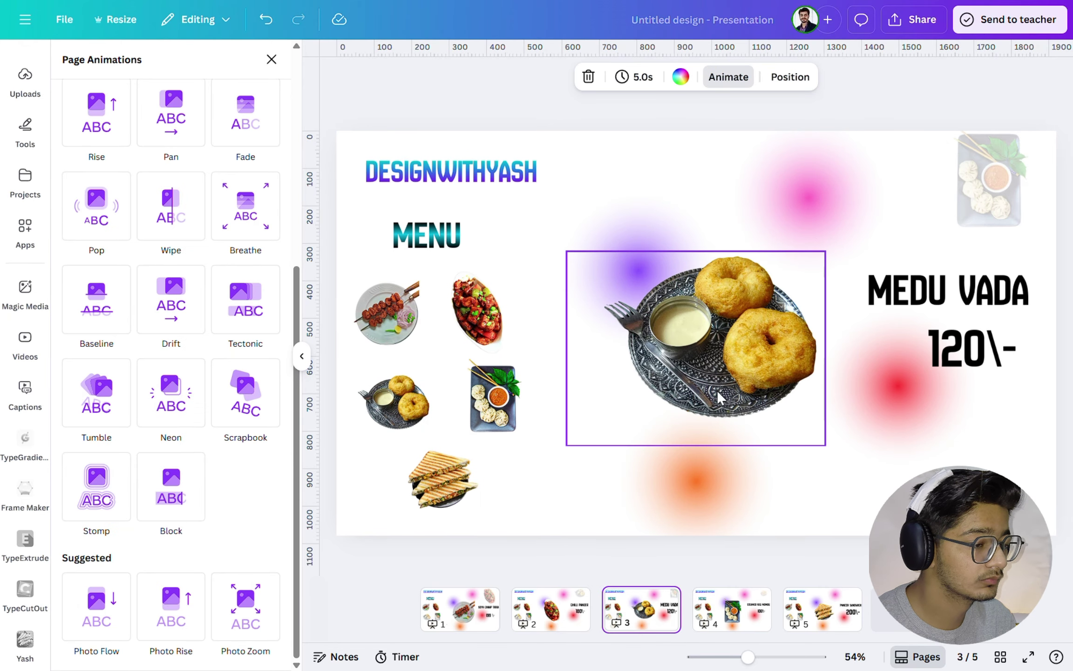
click(717, 396)
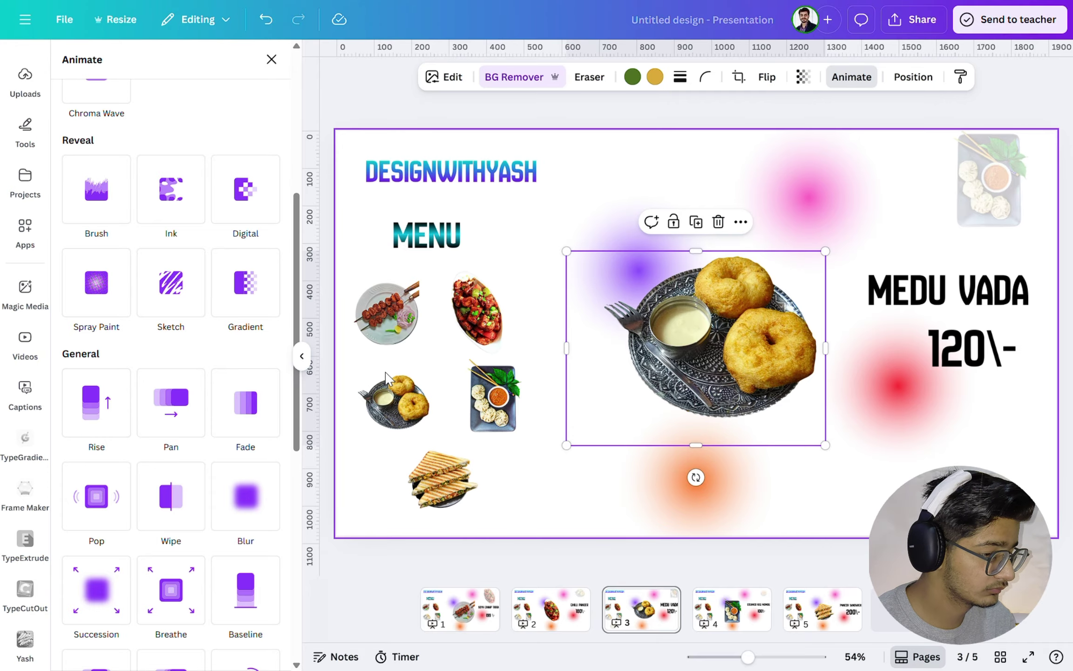
click(111, 414)
click(94, 563)
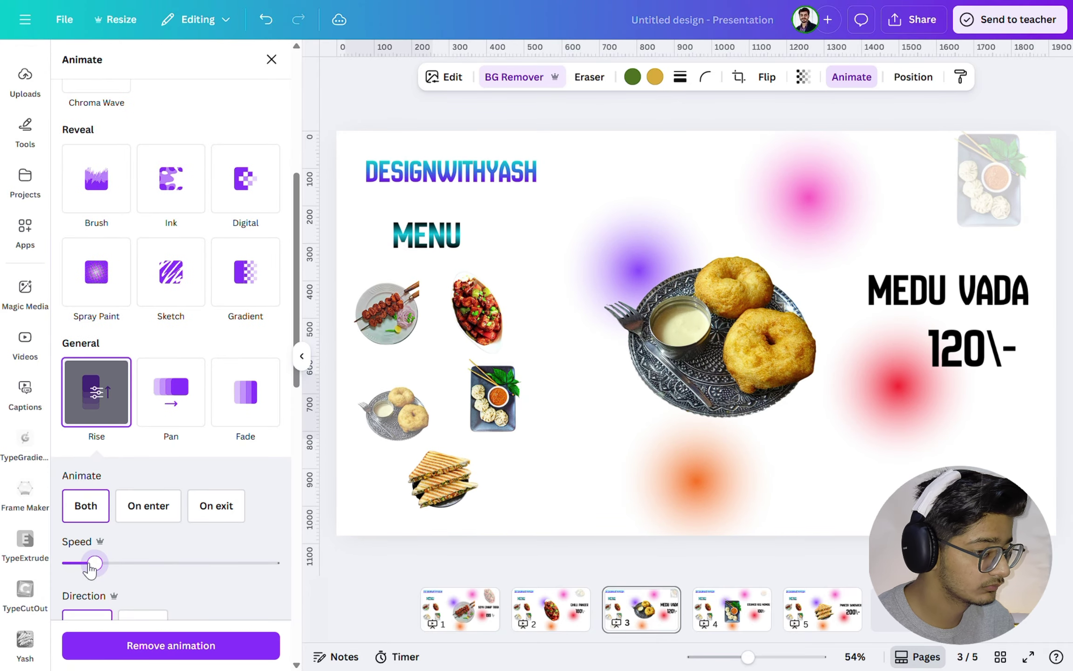
click(413, 489)
click(79, 412)
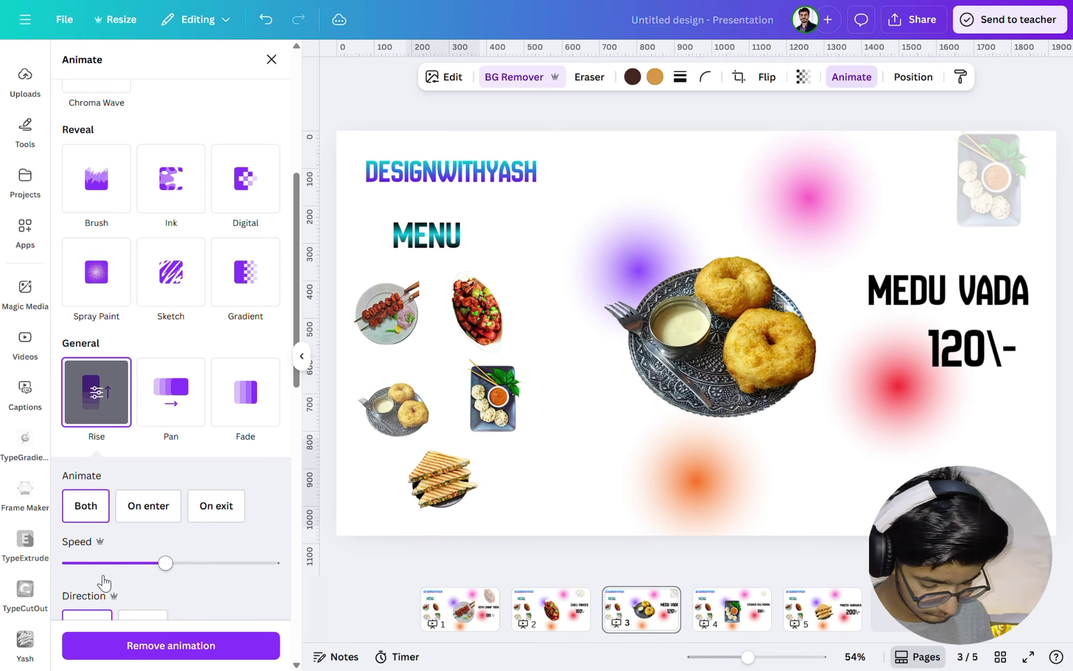
click(82, 563)
click(485, 413)
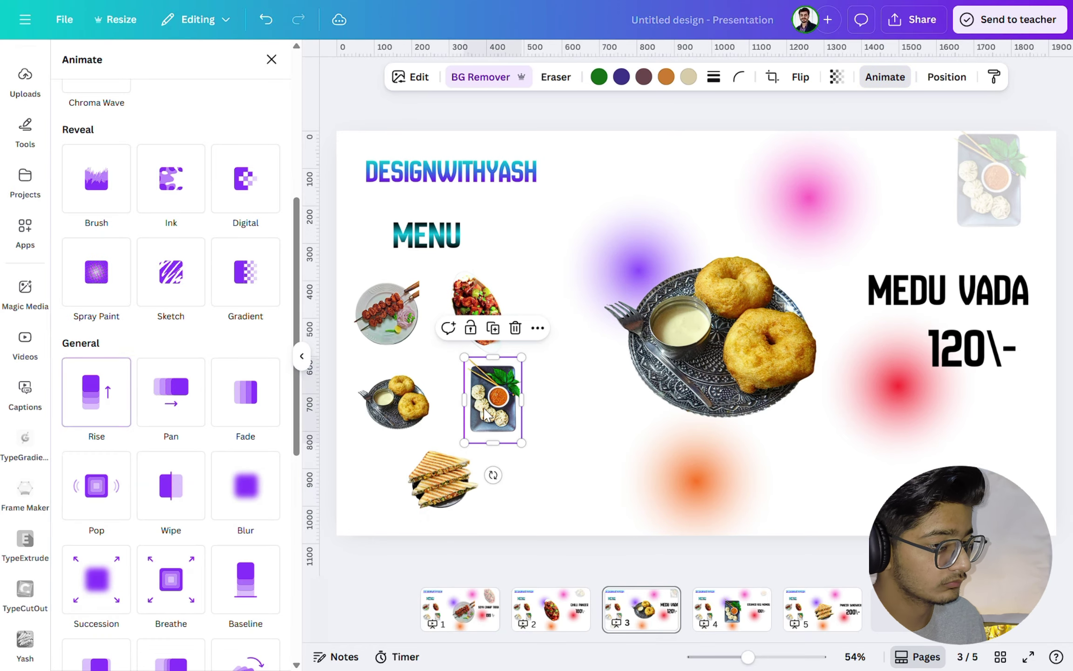
click(119, 412)
click(75, 563)
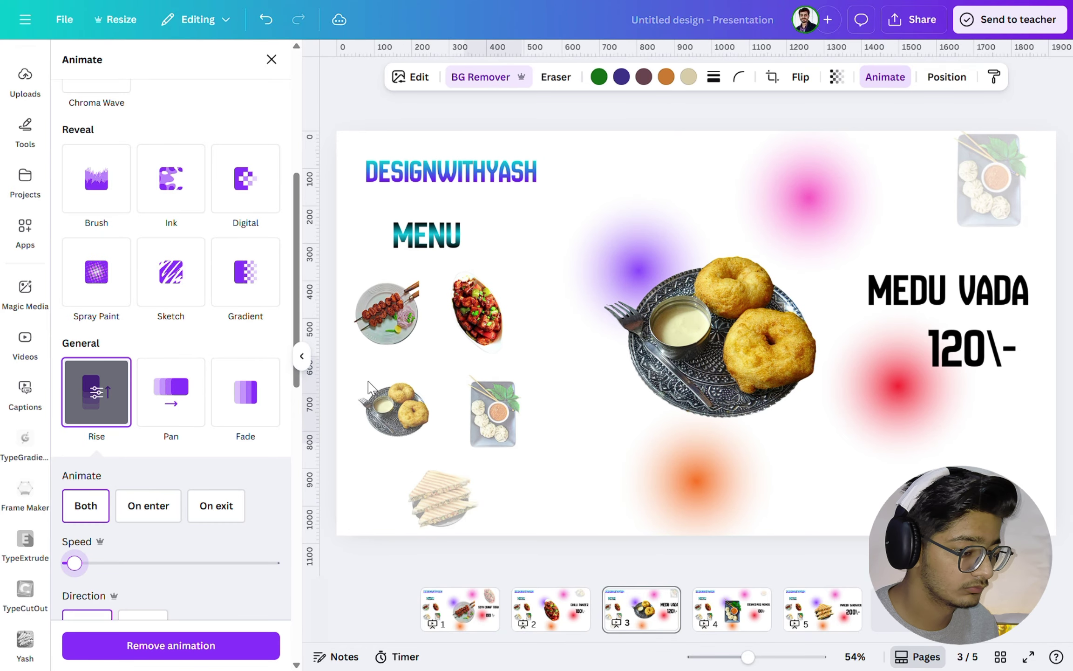
Apply upward Rise animations on enter and exit at reduced speed to page 3's small chilli paneer and skewers images.
click(476, 313)
click(96, 391)
click(84, 564)
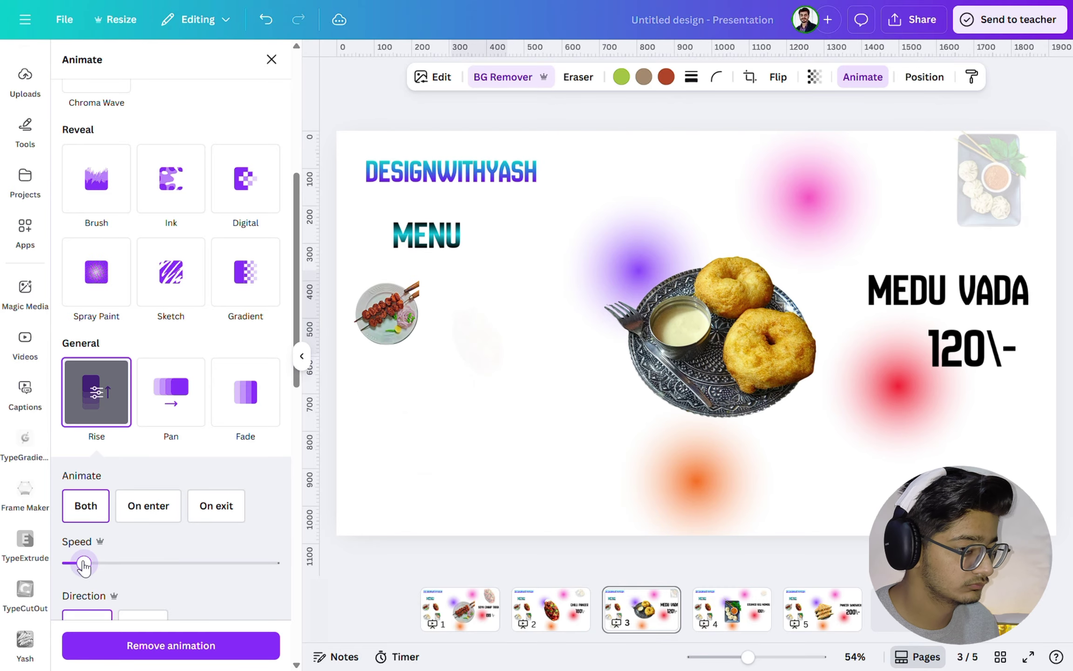
click(387, 315)
click(100, 401)
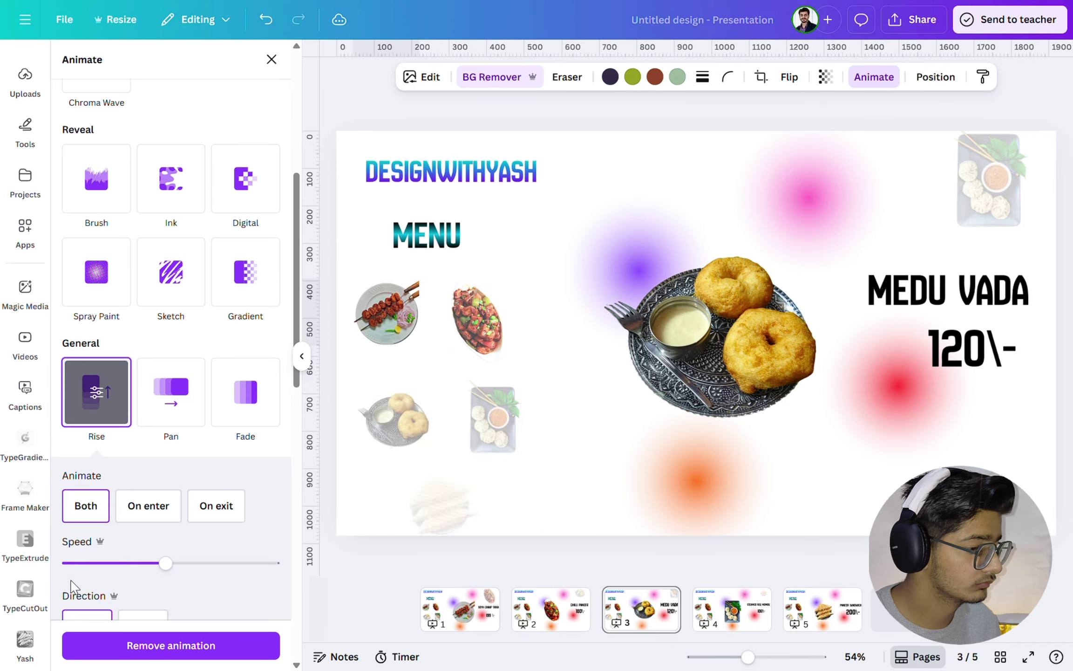
click(77, 563)
Apply rightward Pan animations on enter and exit at reduced speed to page 3's "MENU" title and "DESIGNWITHYASH" heading.
click(386, 248)
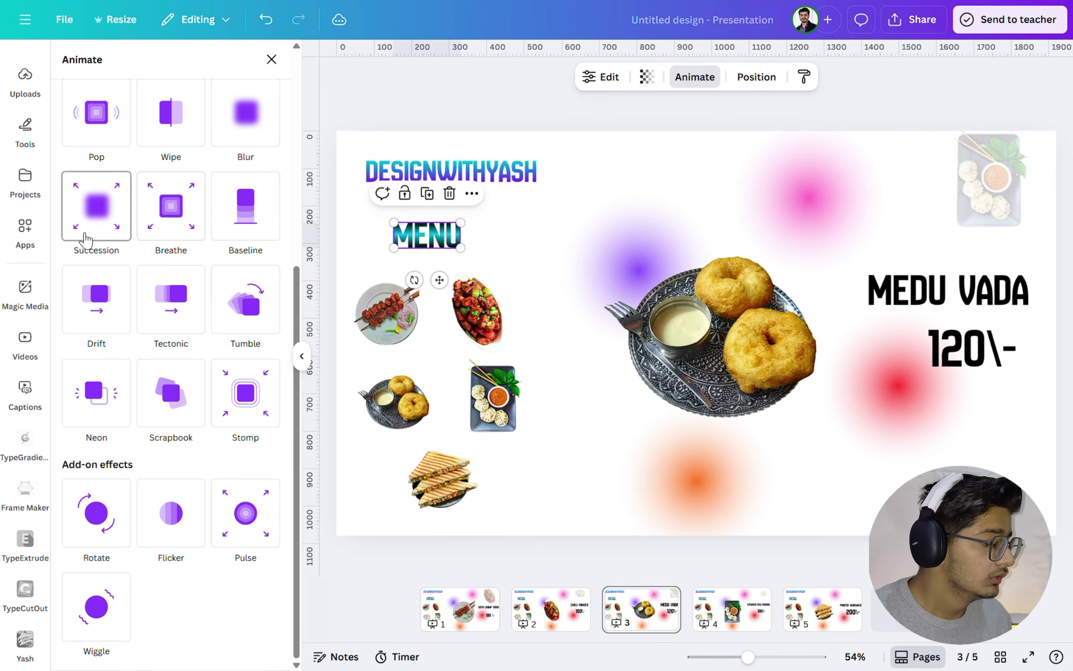
scroll(137, 320, up, 5)
click(191, 150)
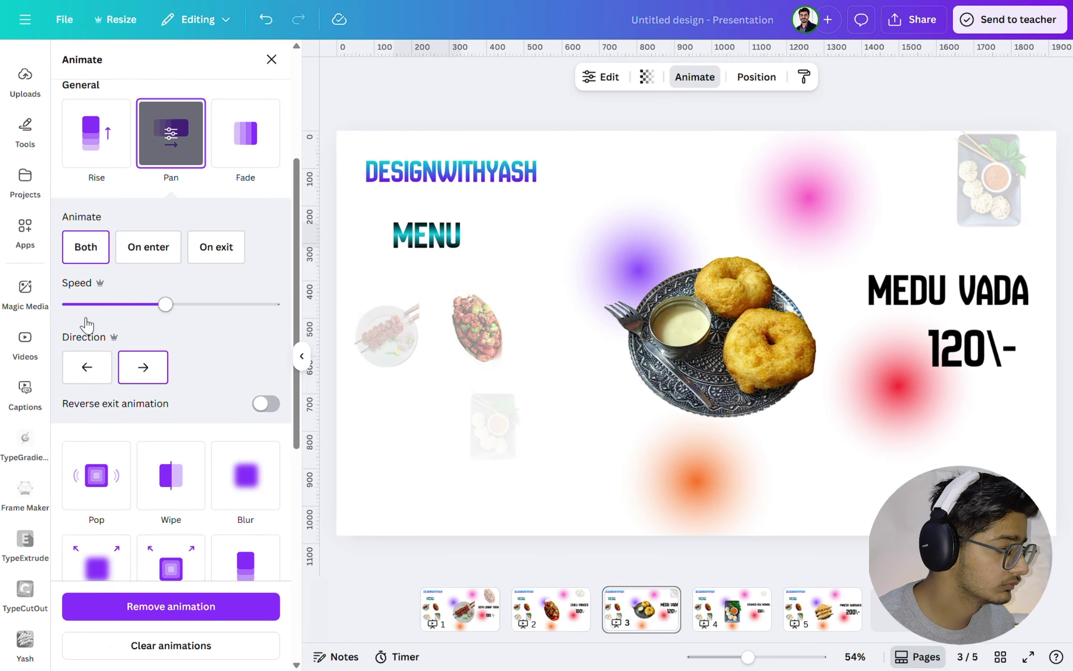
click(87, 305)
click(391, 176)
click(182, 149)
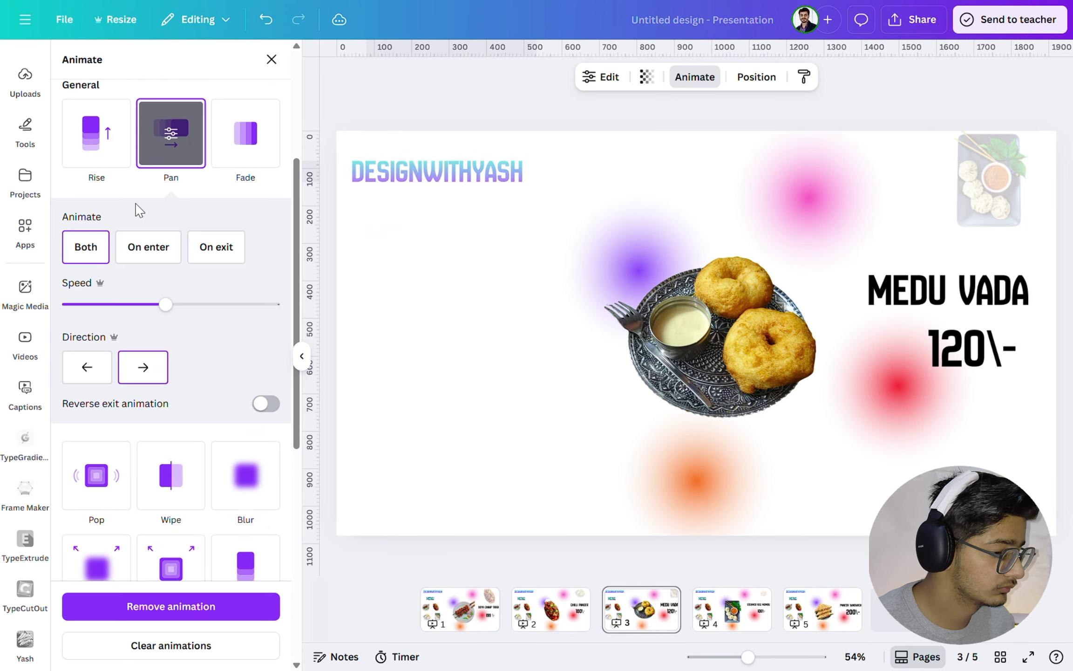
click(80, 305)
Apply leftward Pan animations on enter and exit at reduced speed to "MEDU VADA" and its price on page 3.
click(857, 280)
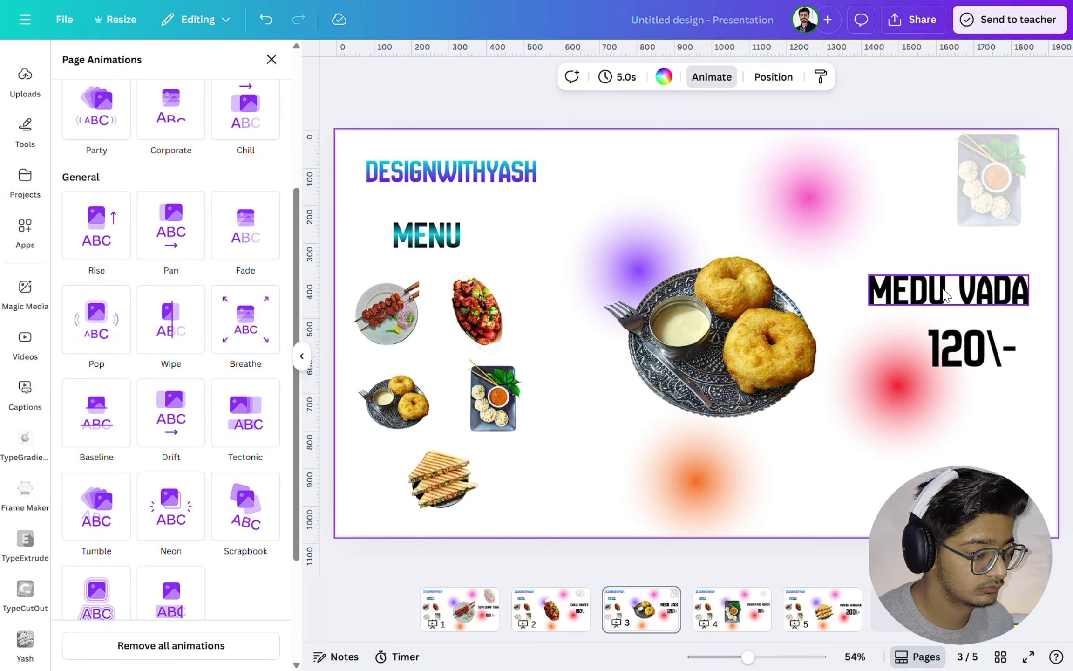
click(946, 293)
click(192, 145)
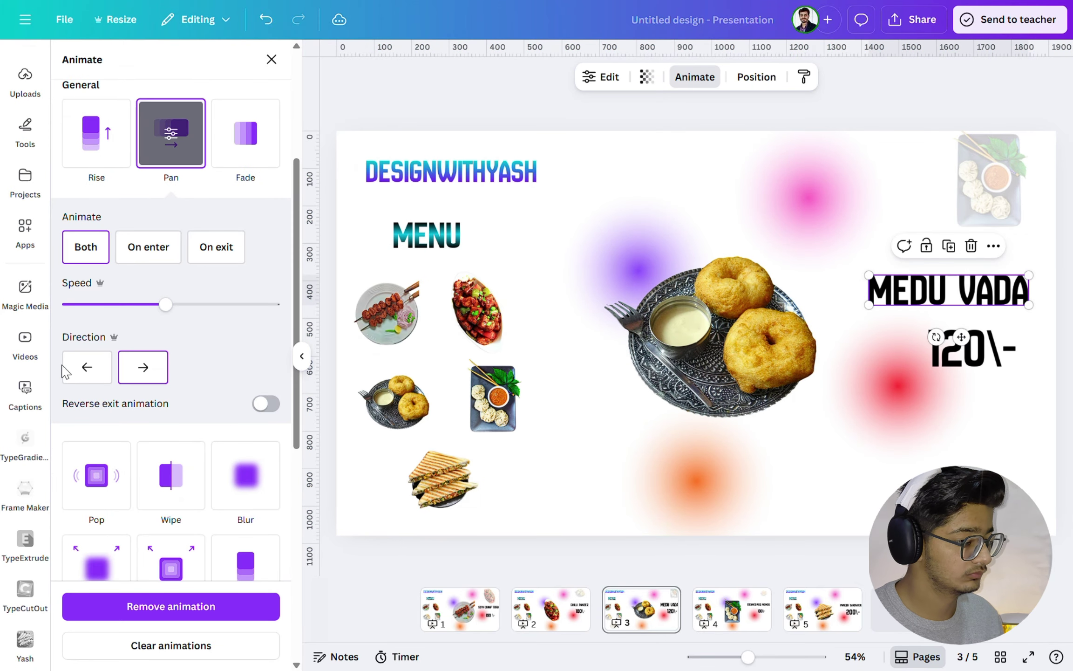
click(79, 305)
click(971, 348)
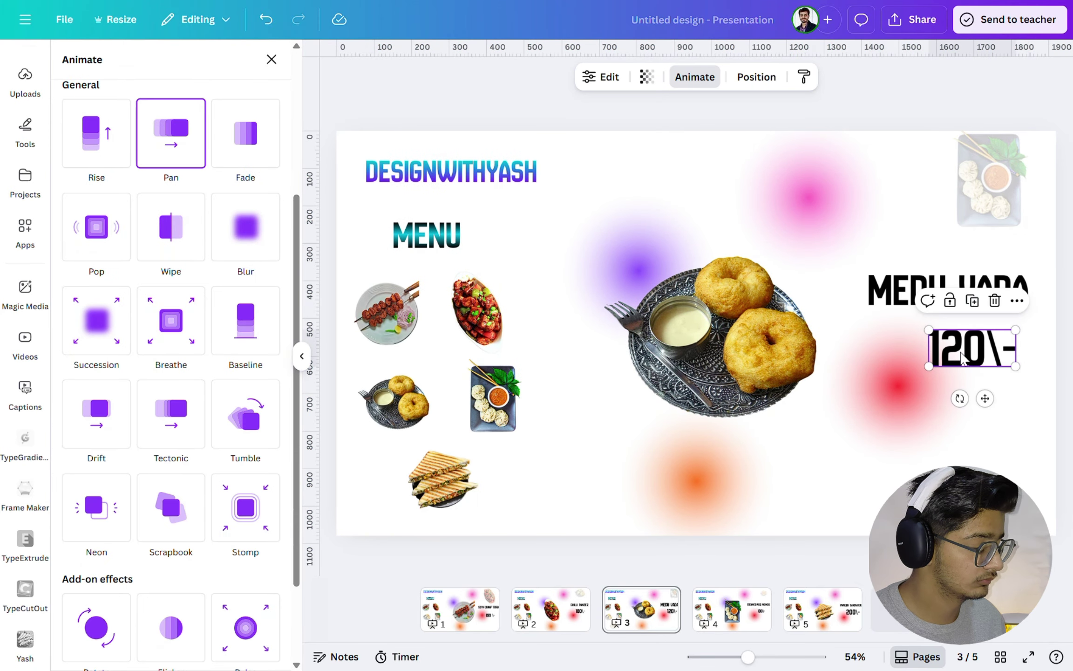
click(140, 159)
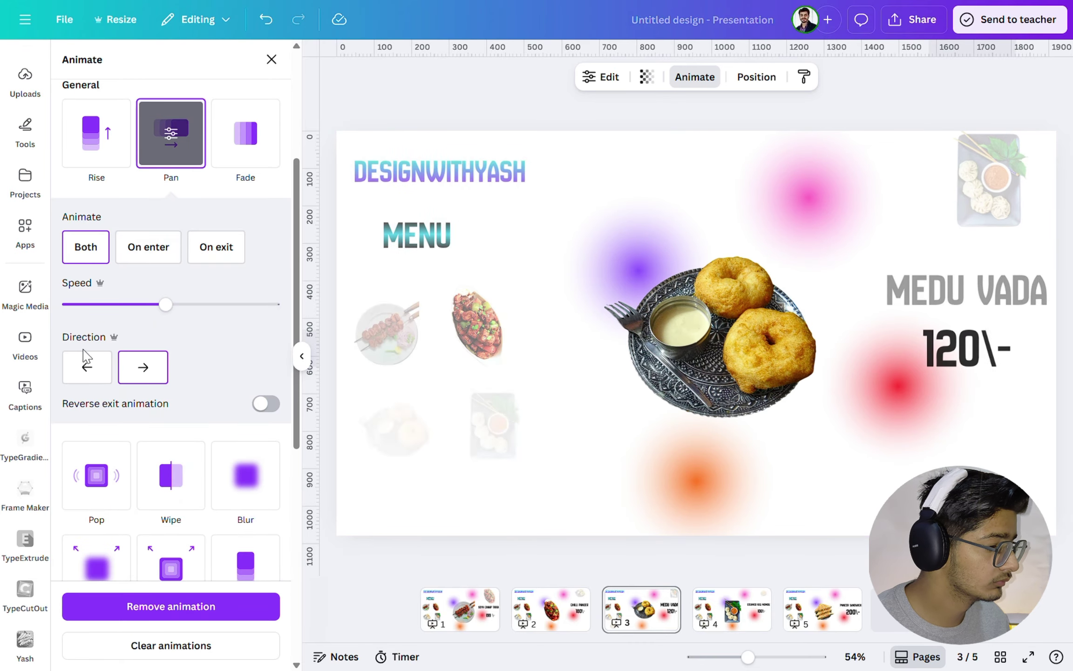
click(88, 371)
click(76, 304)
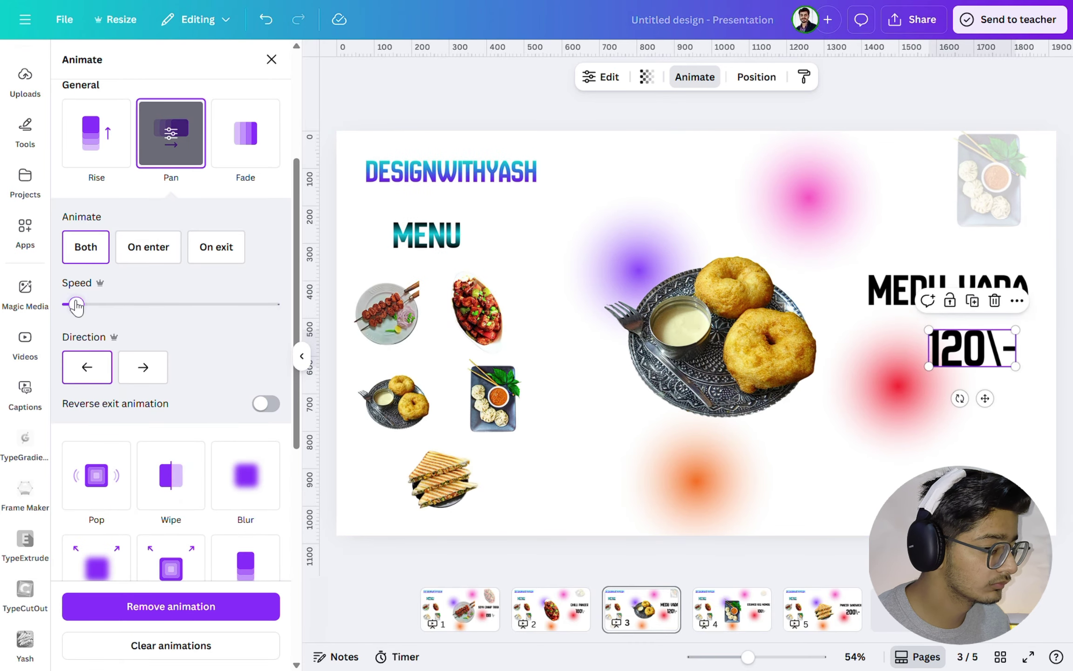
On page 2, apply Pan animations on enter and exit to the price, leftward at reduced speed, and to "CHILLI PANEER".
click(551, 609)
click(936, 348)
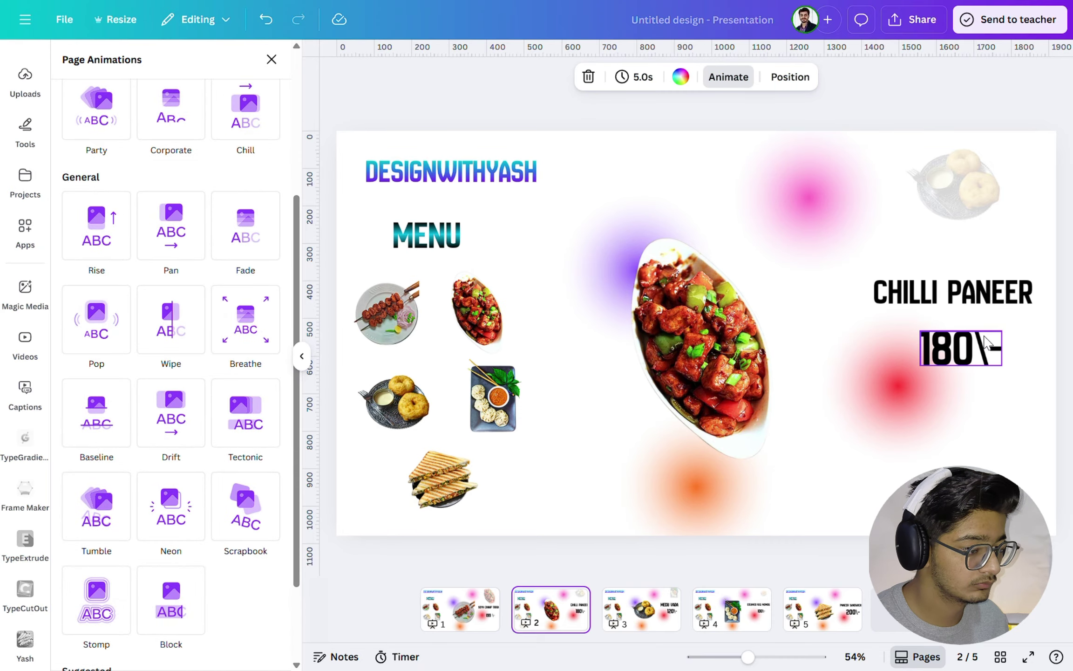
click(169, 179)
click(156, 158)
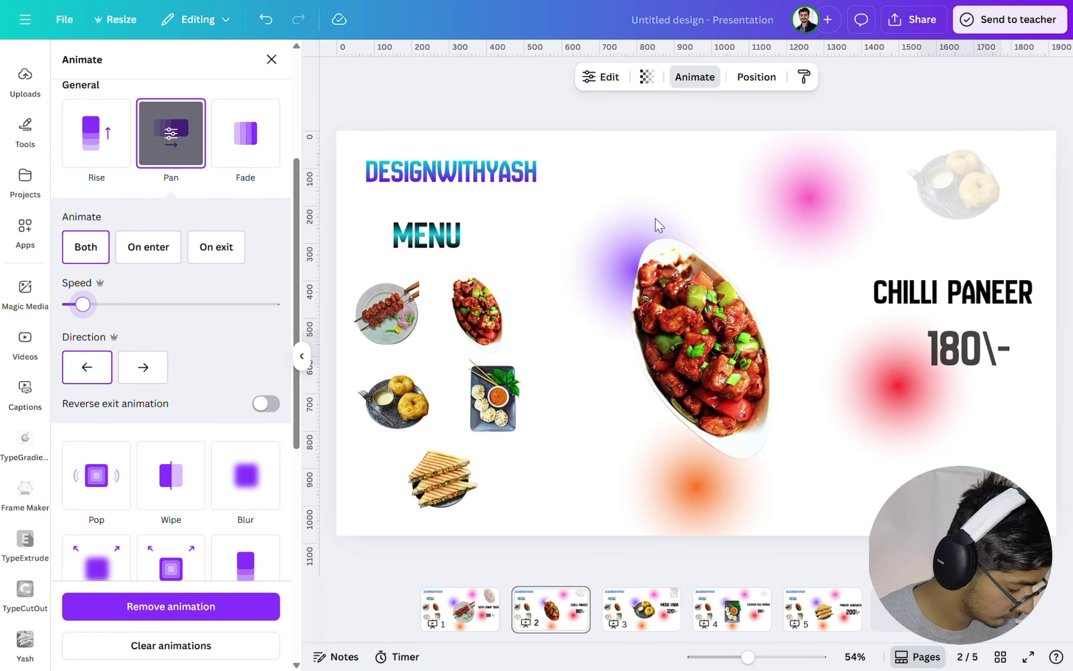
click(881, 297)
click(190, 154)
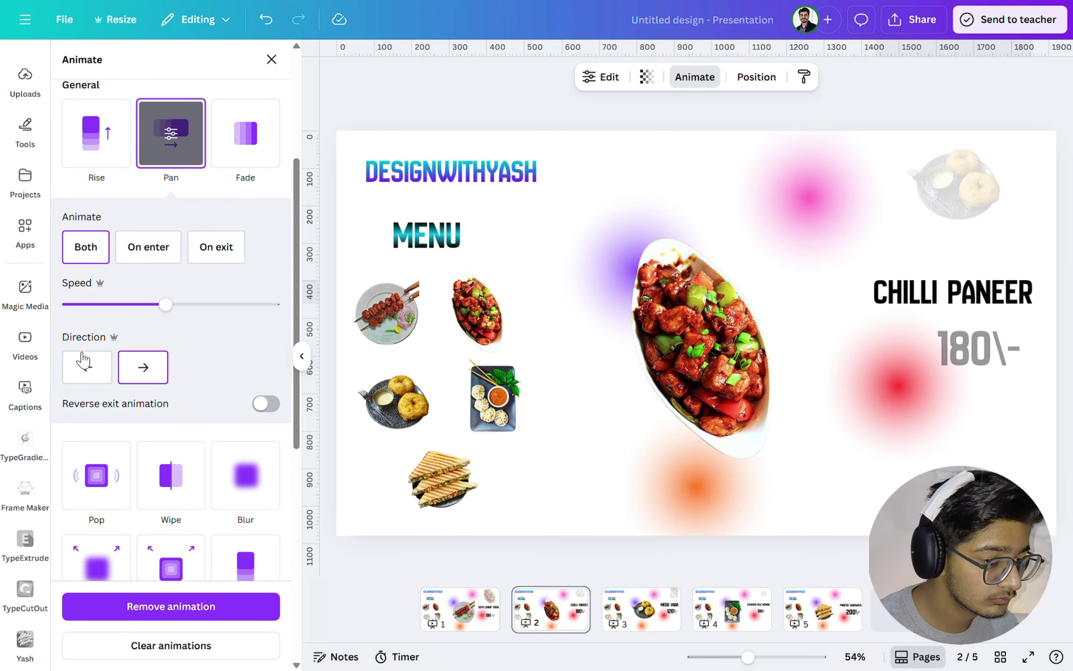
Apply the Breathe animation with the In option to page 2's large chilli paneer image.
click(674, 360)
scroll(140, 512, down, 7)
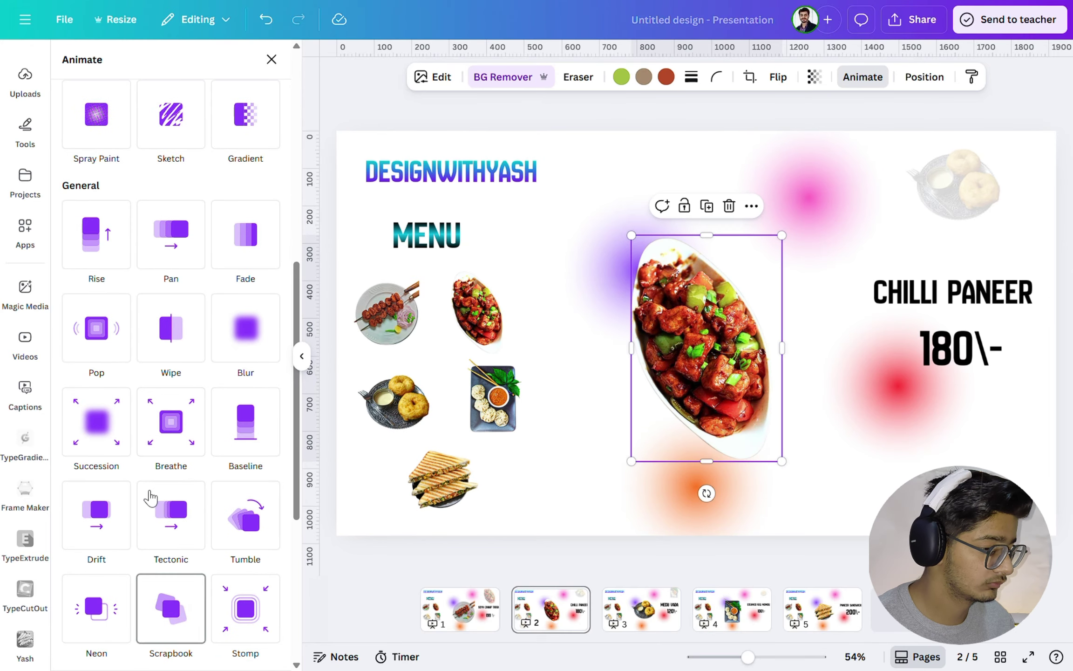
click(179, 445)
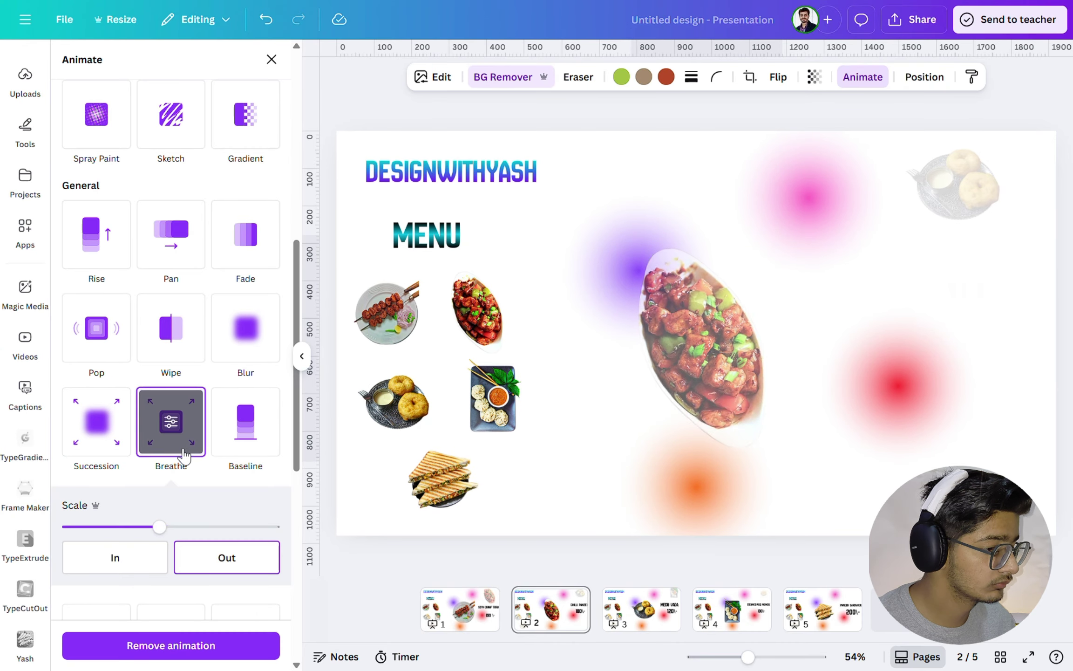
click(87, 561)
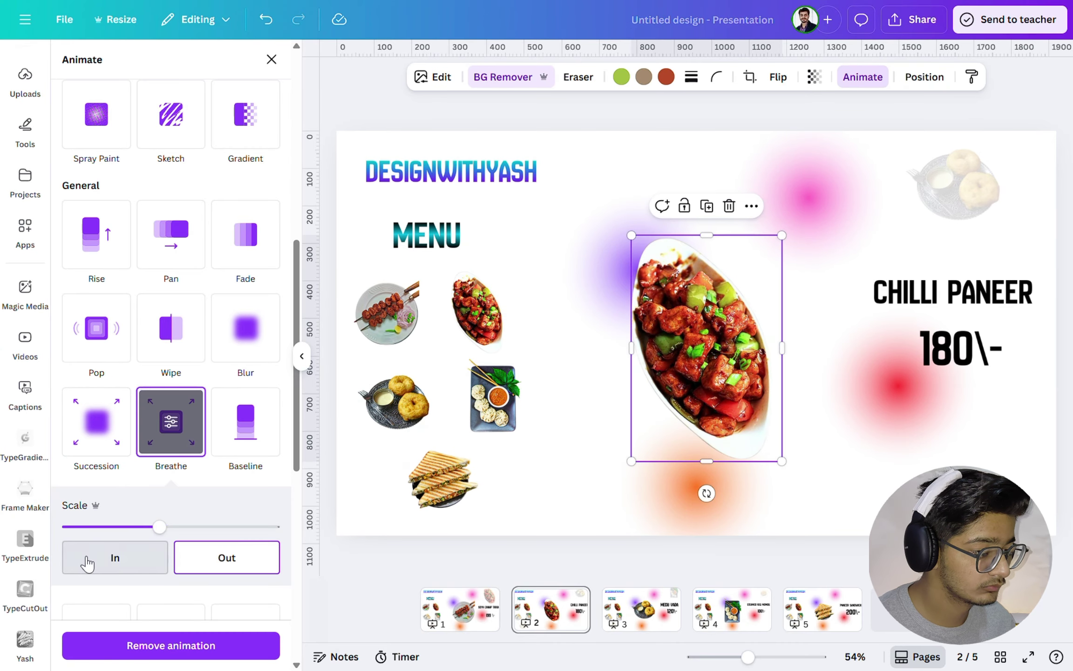
Apply upward Rise animations on enter and exit at reduced speed to page 2's small medu vada, skewers and momos images.
click(410, 402)
click(98, 252)
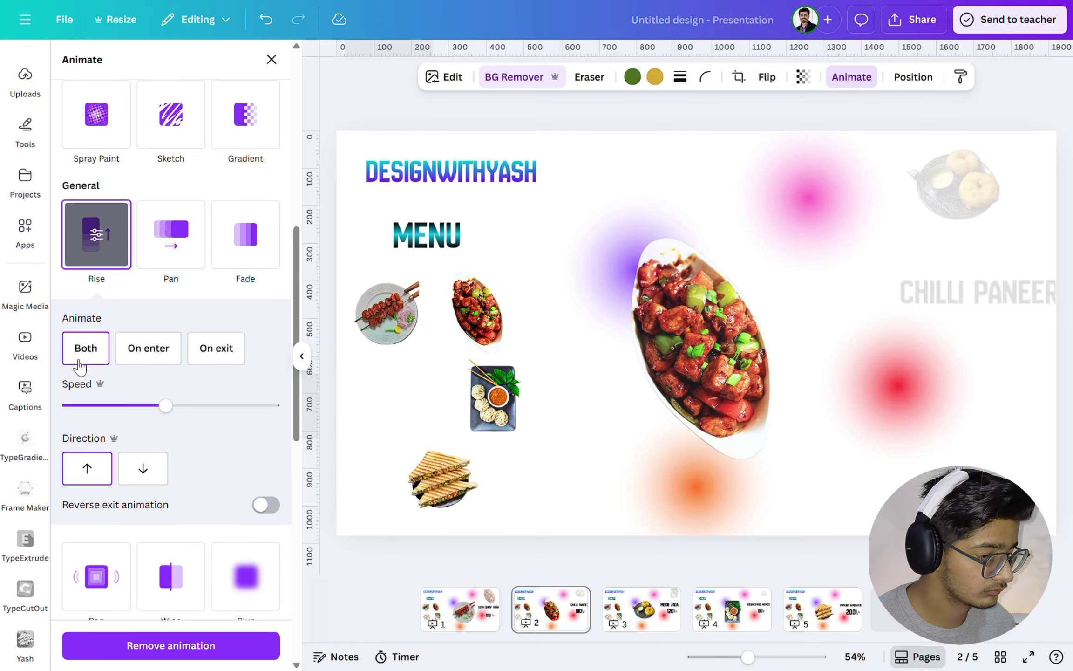
click(412, 284)
click(98, 238)
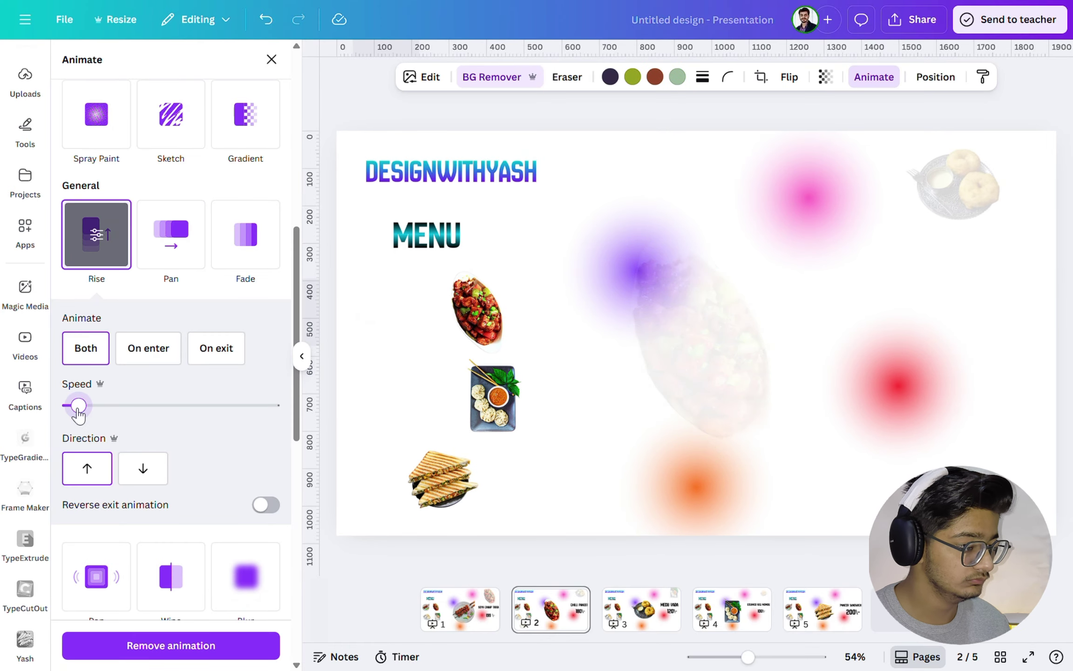
click(493, 398)
click(88, 233)
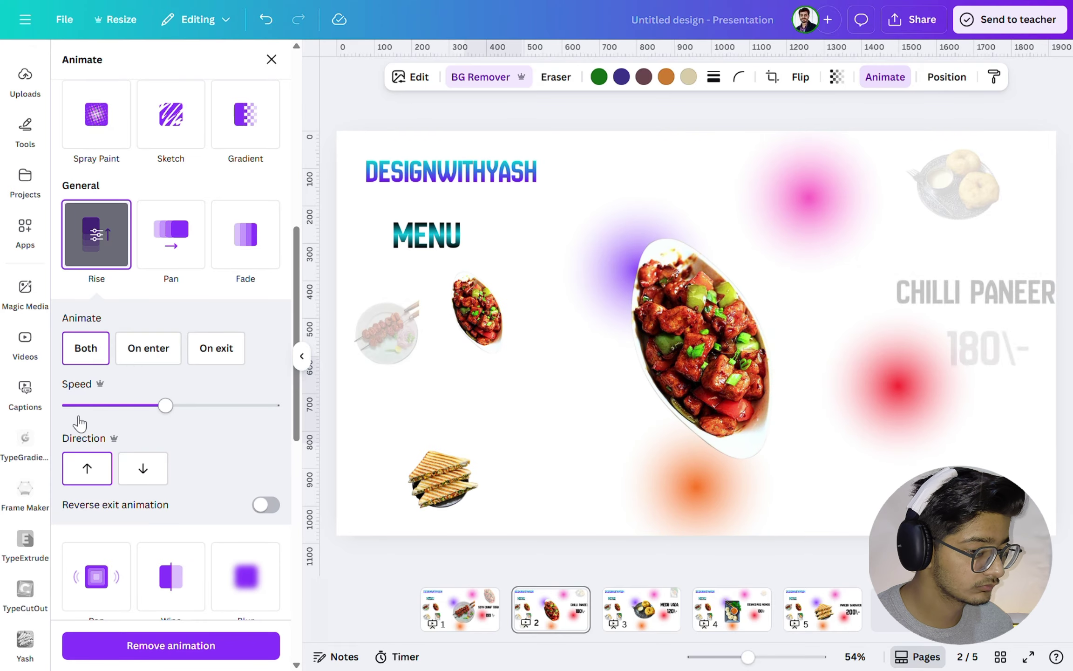
Apply upward Rise animations on enter and exit at reduced speed to page 2's small sandwich and chilli paneer images.
click(410, 463)
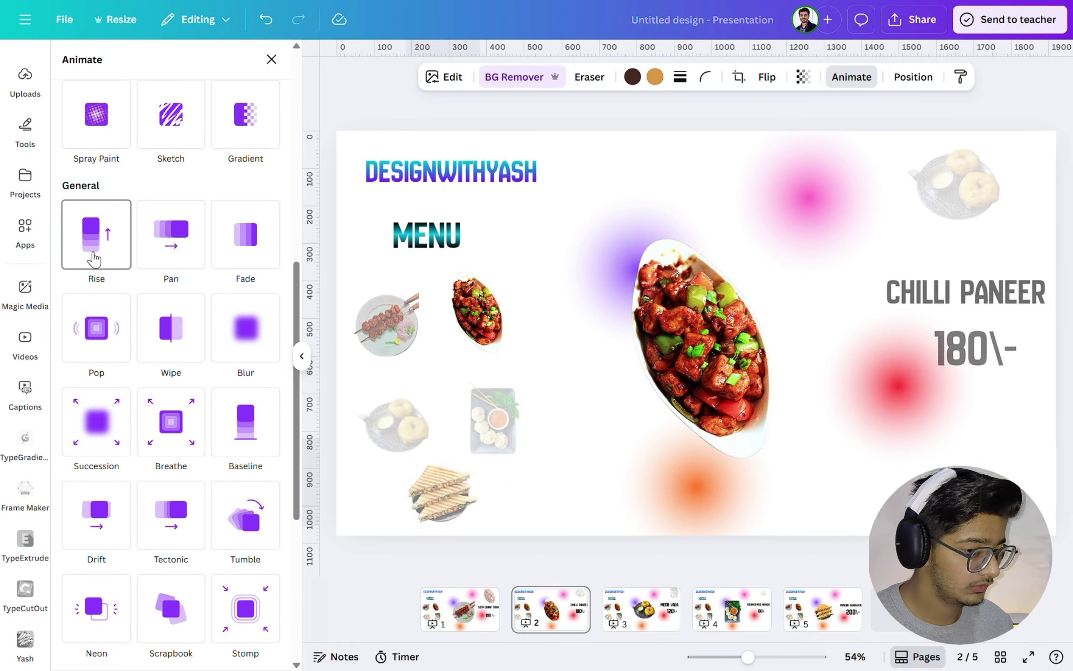
click(94, 258)
click(478, 312)
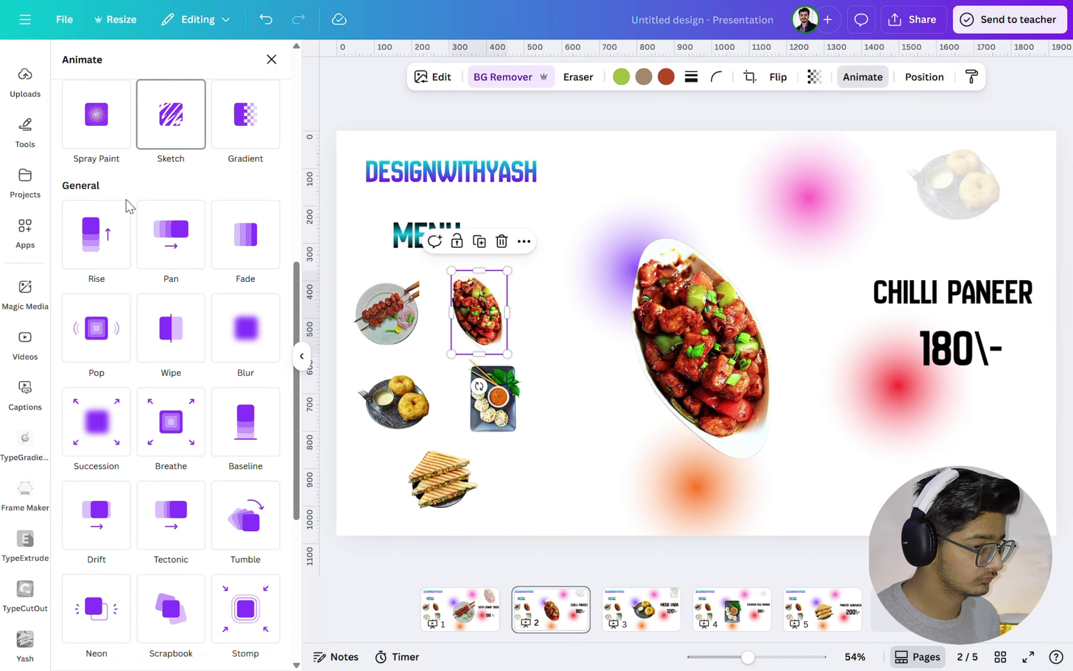
click(117, 235)
click(77, 403)
Apply rightward Pan animations on enter and exit at reduced speed to page 2's "MENU" title and "DESIGNWITHYASH" heading.
click(423, 227)
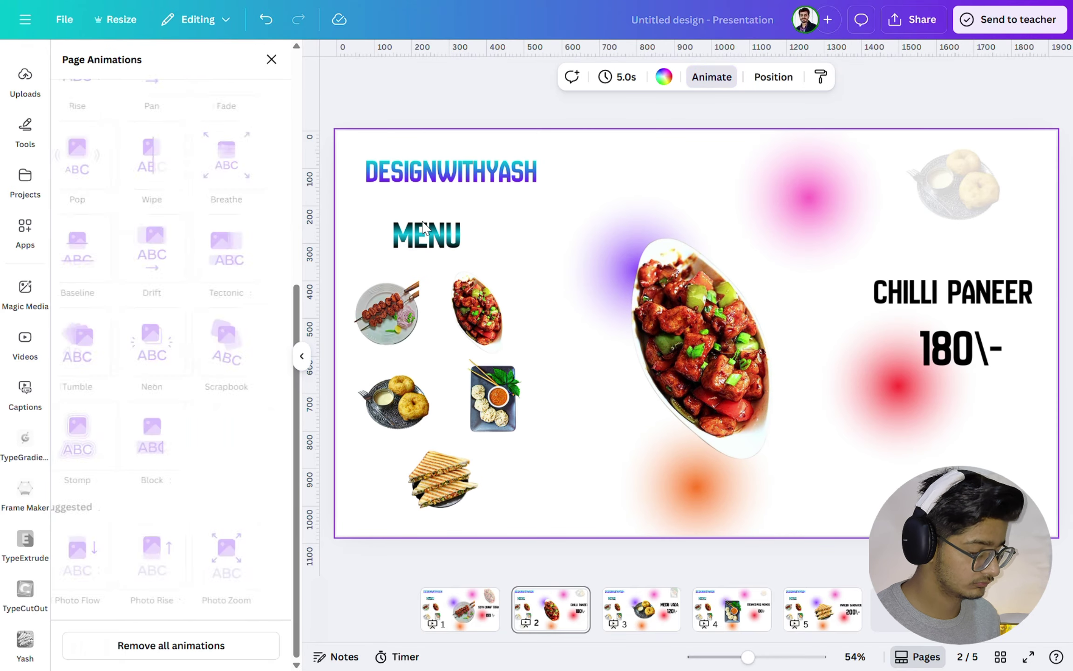
click(423, 226)
scroll(154, 144, up, 3)
click(144, 168)
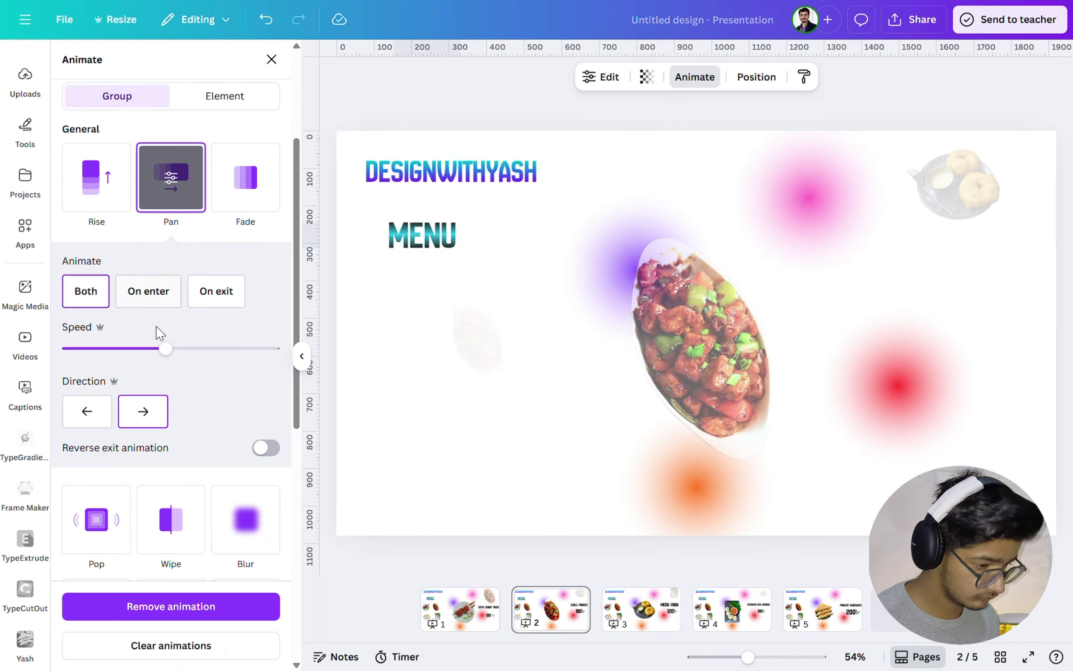
click(407, 178)
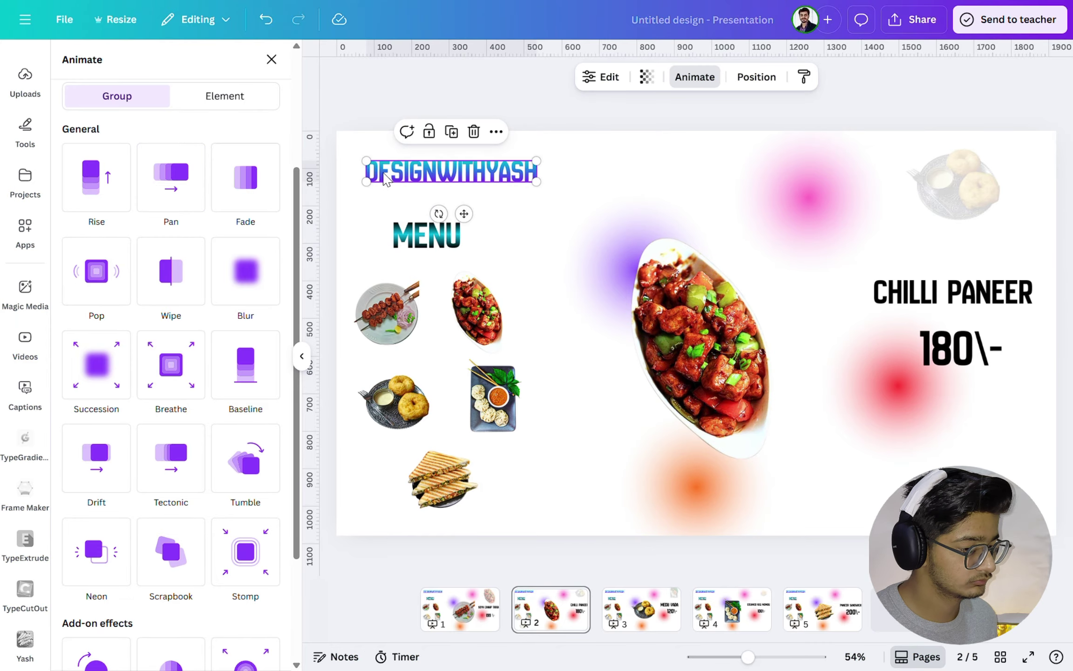
click(168, 210)
click(76, 347)
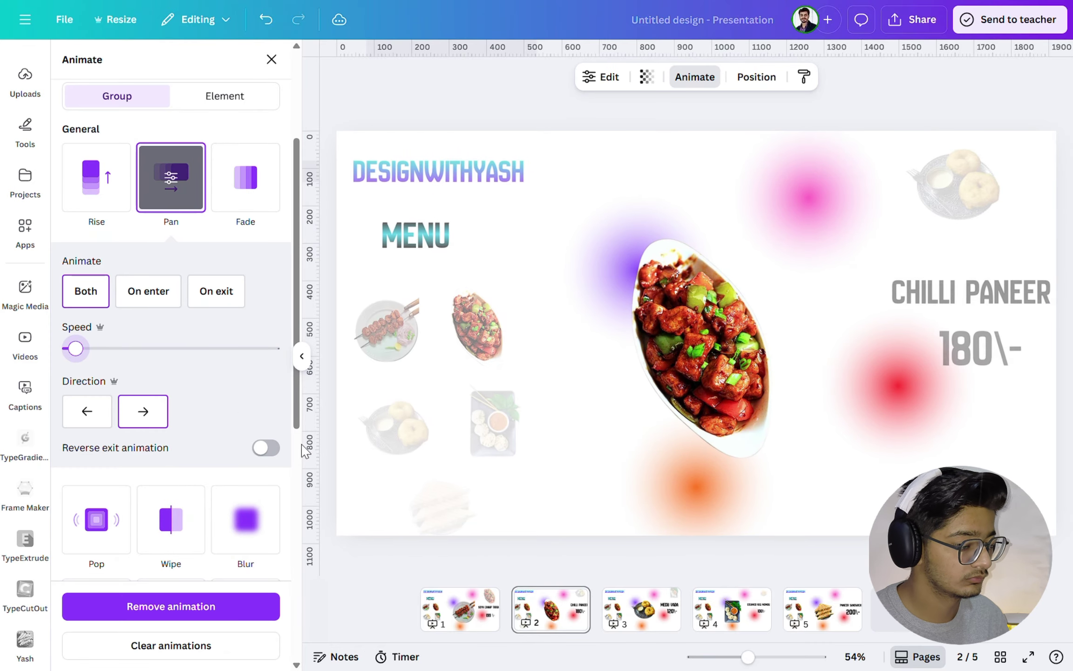
On page 1, apply upward Rise animations on enter and exit at reduced speed to the small sandwich, medu vada and momos images.
click(461, 600)
click(446, 491)
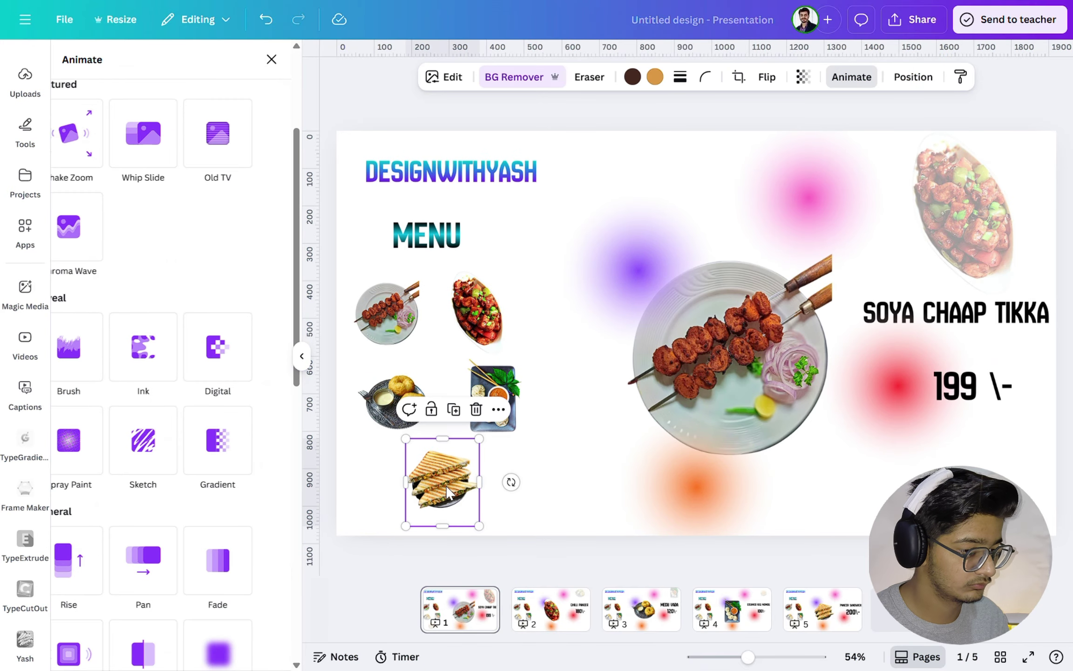
scroll(124, 354, down, 5)
click(91, 366)
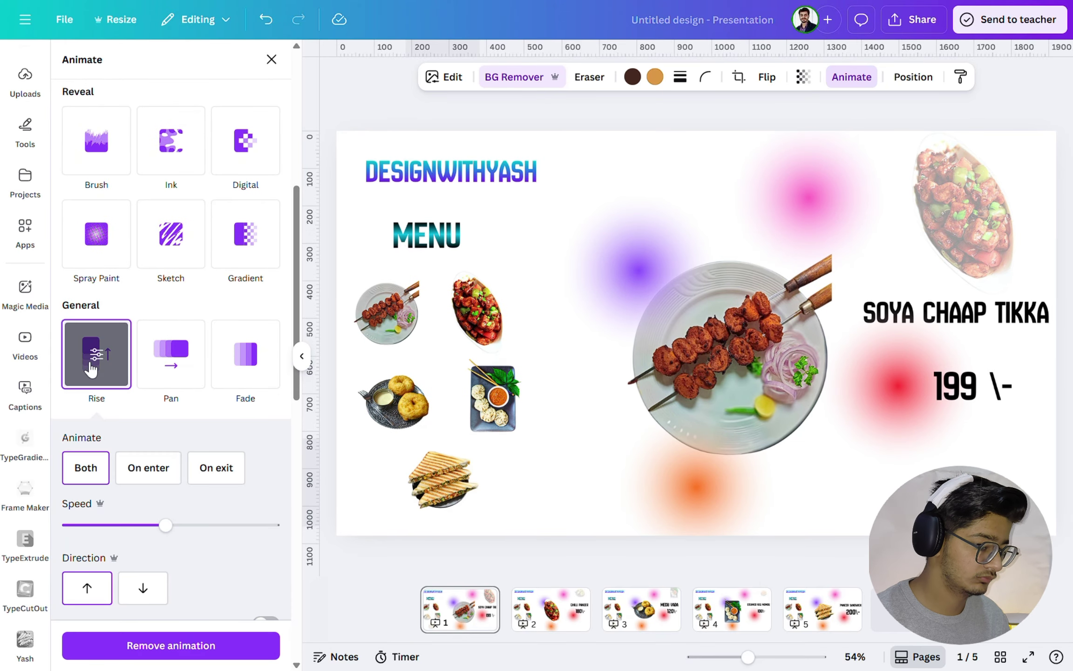
click(382, 399)
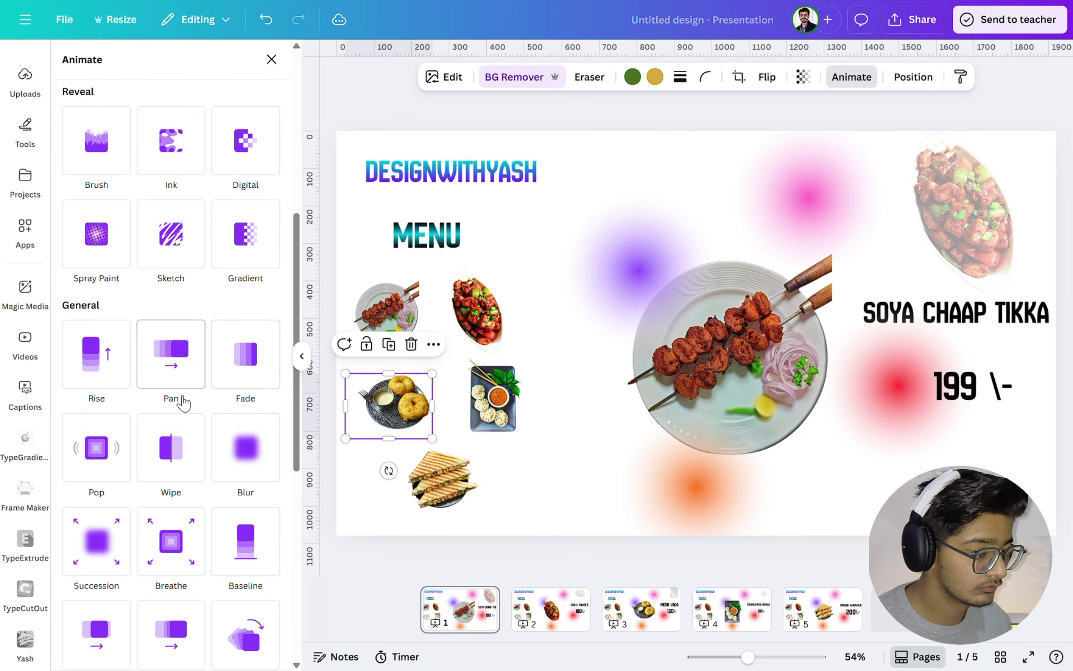
click(127, 365)
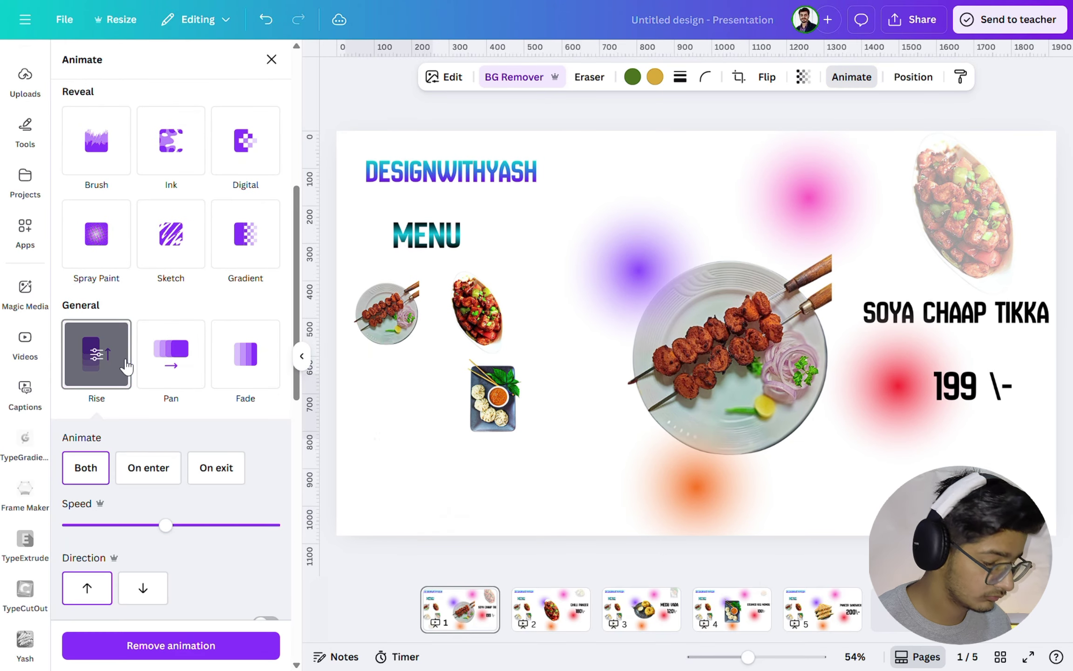
click(513, 387)
click(101, 392)
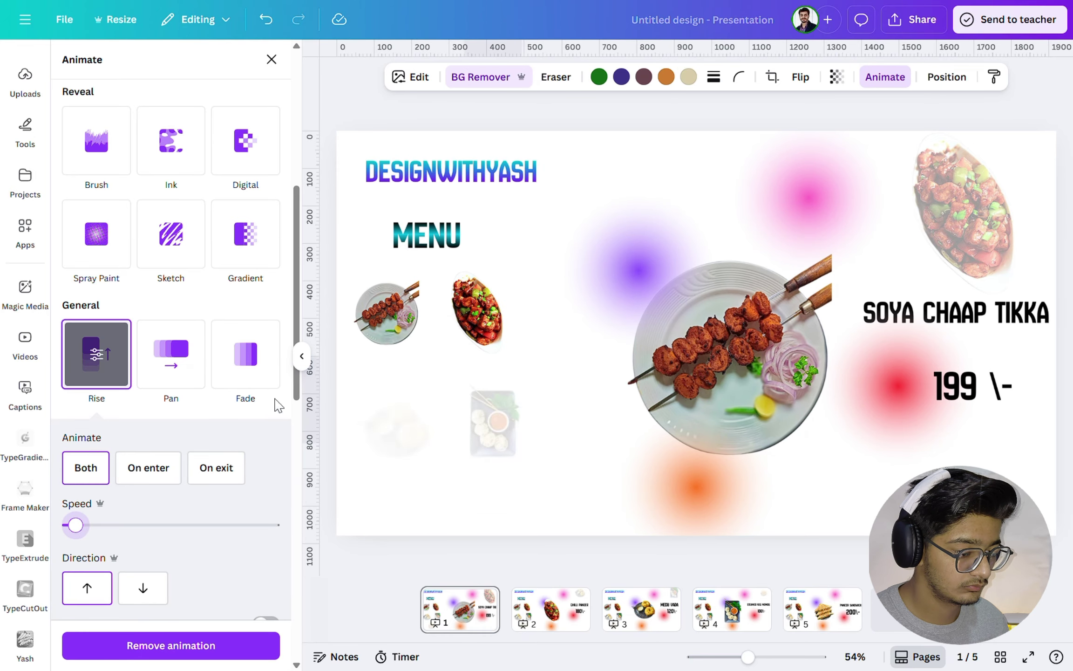
Apply upward Rise animations on enter and exit at reduced speed to page 1's small skewers and chilli paneer images.
click(387, 312)
click(96, 353)
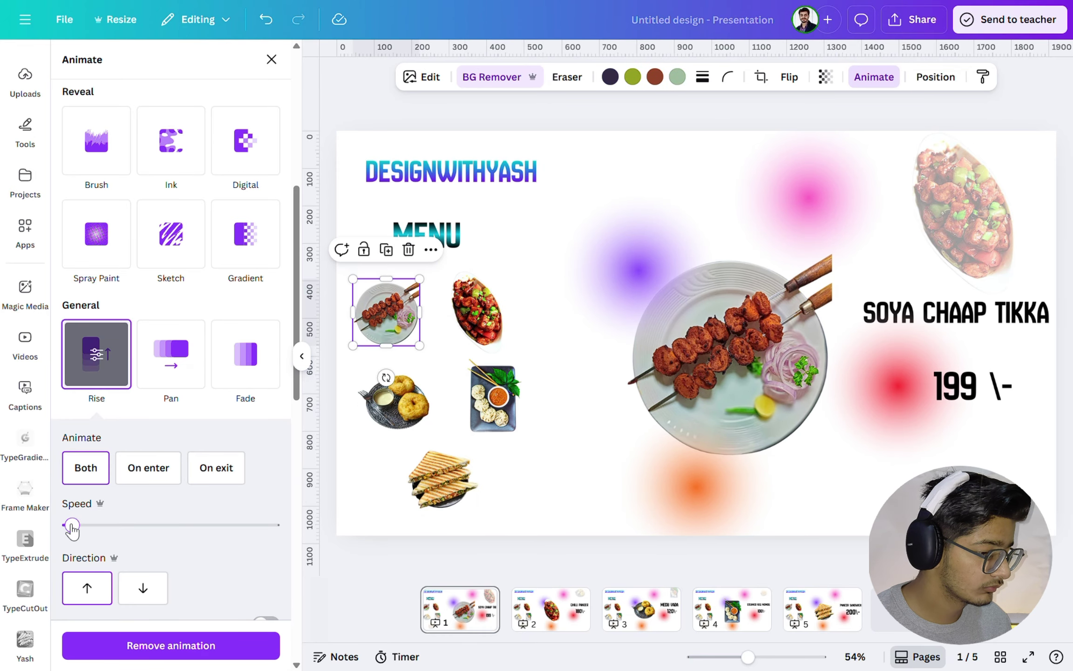
click(479, 312)
click(97, 354)
drag(98, 525, 73, 526)
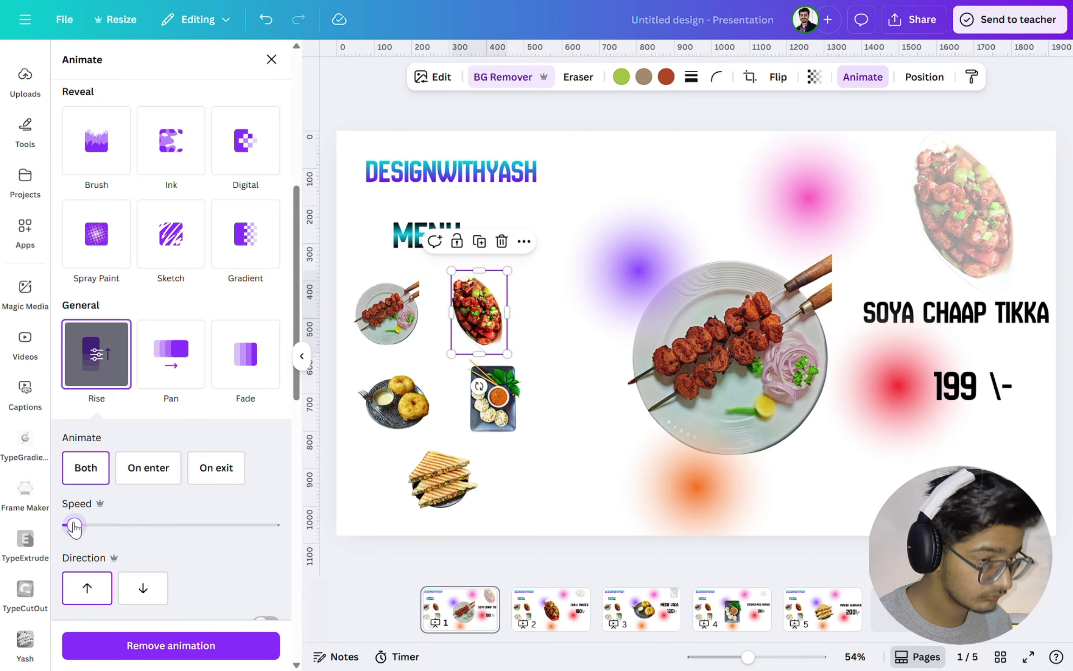
Apply rightward Pan animations on enter and exit at reduced speed to page 1's "MENU" title and "DESIGNWITHYASH" heading.
click(395, 243)
scroll(204, 228, up, 5)
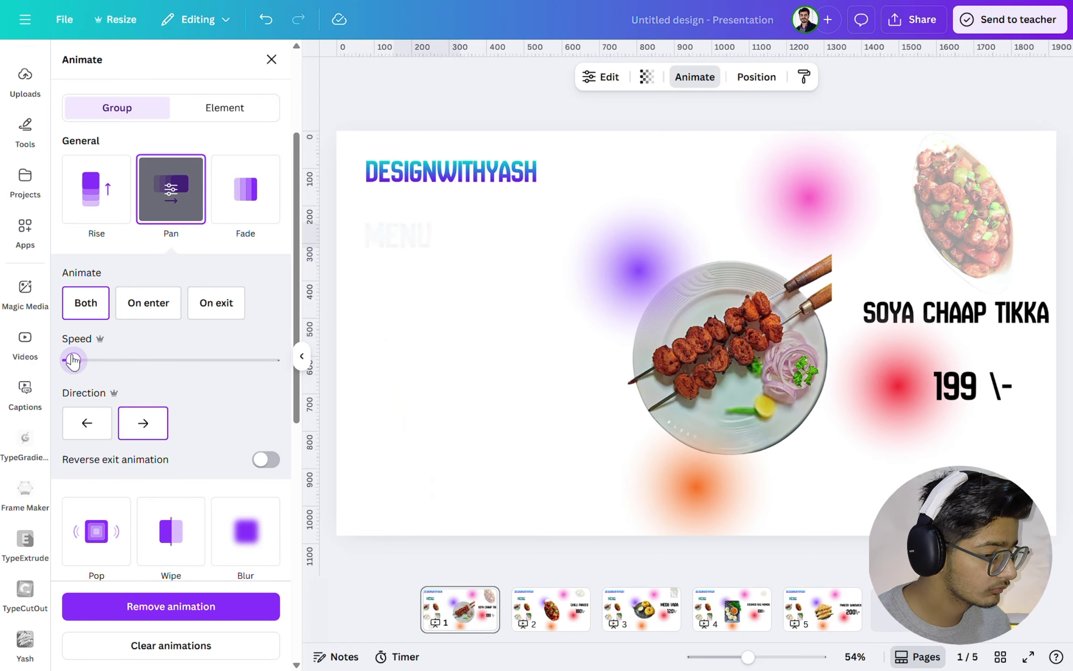
click(371, 179)
click(164, 235)
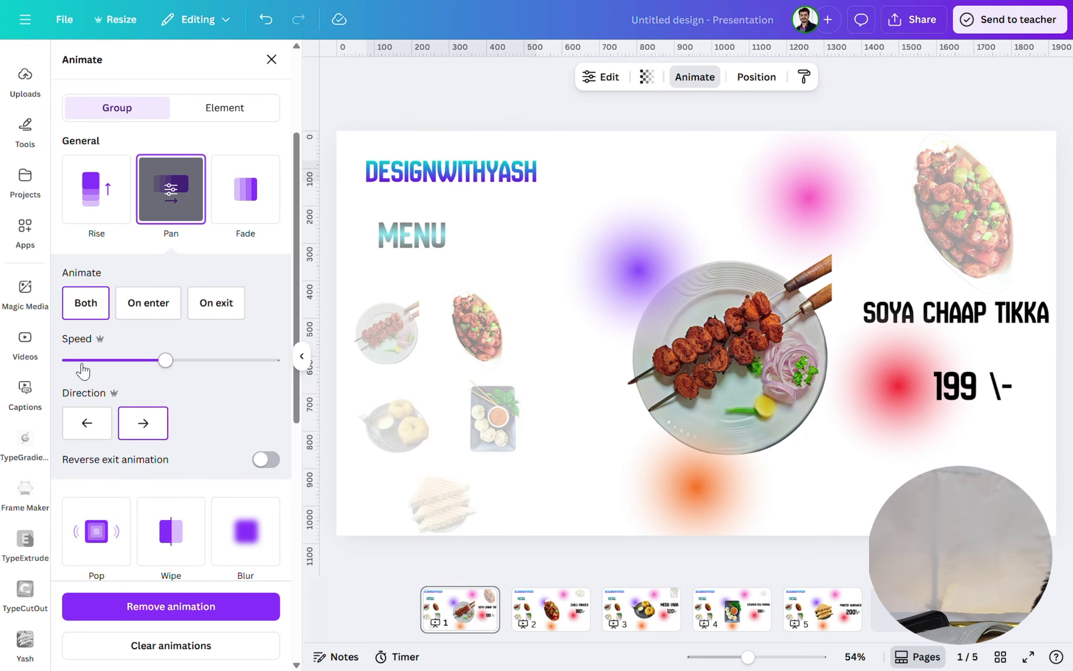
Apply leftward Pan animations on enter and exit at reduced speed to "SOYA CHAAP TIKKA" and its price on page 1.
click(1053, 190)
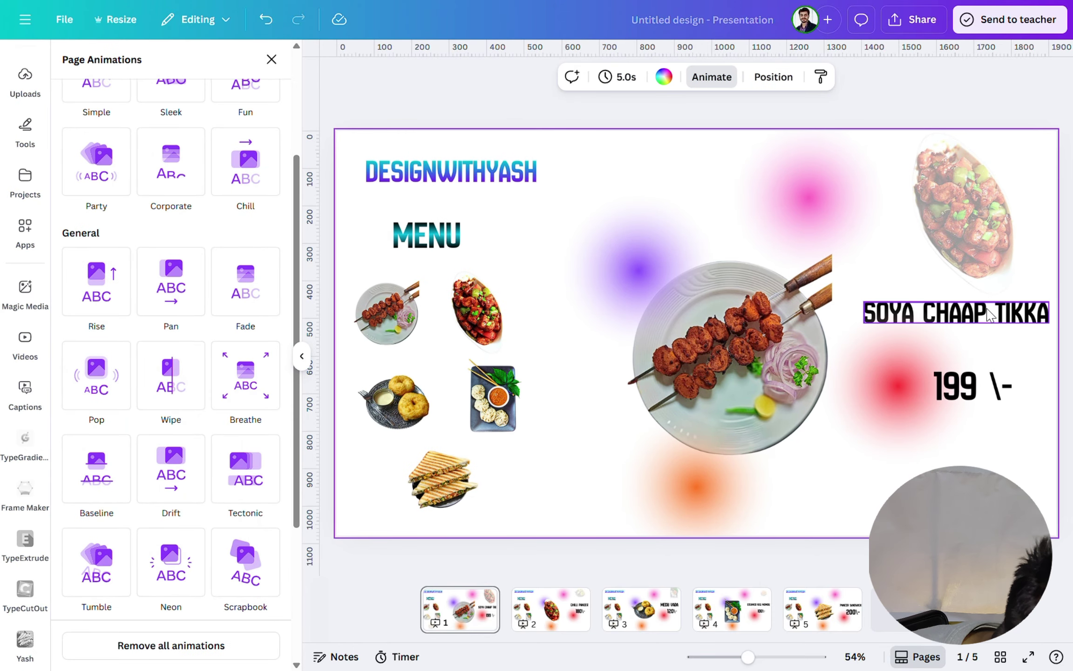
click(993, 307)
click(160, 214)
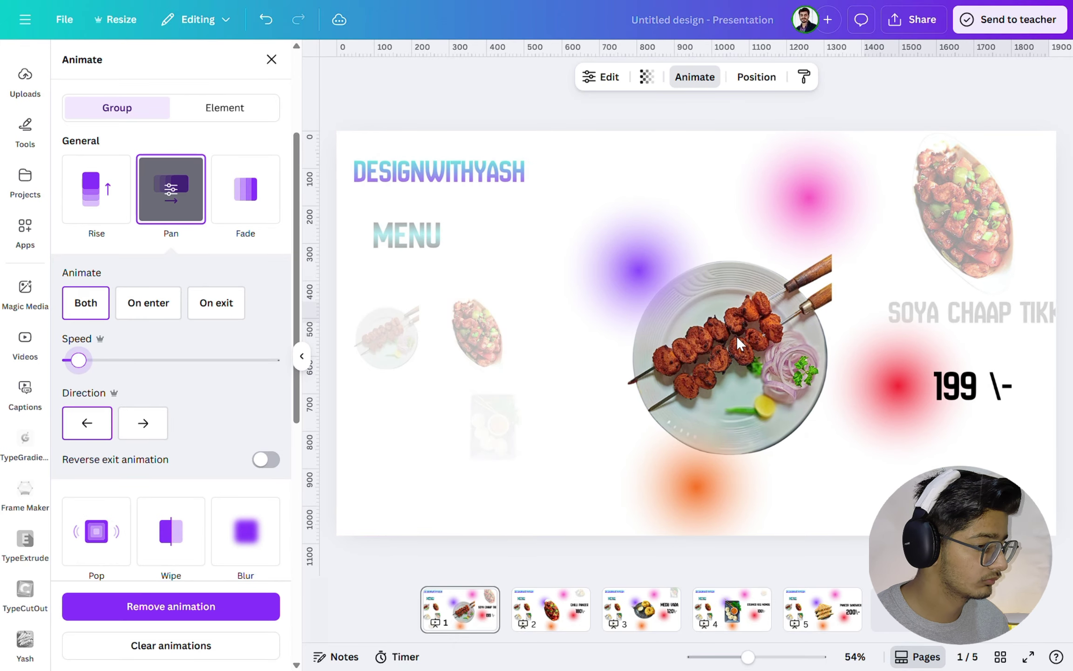
click(927, 388)
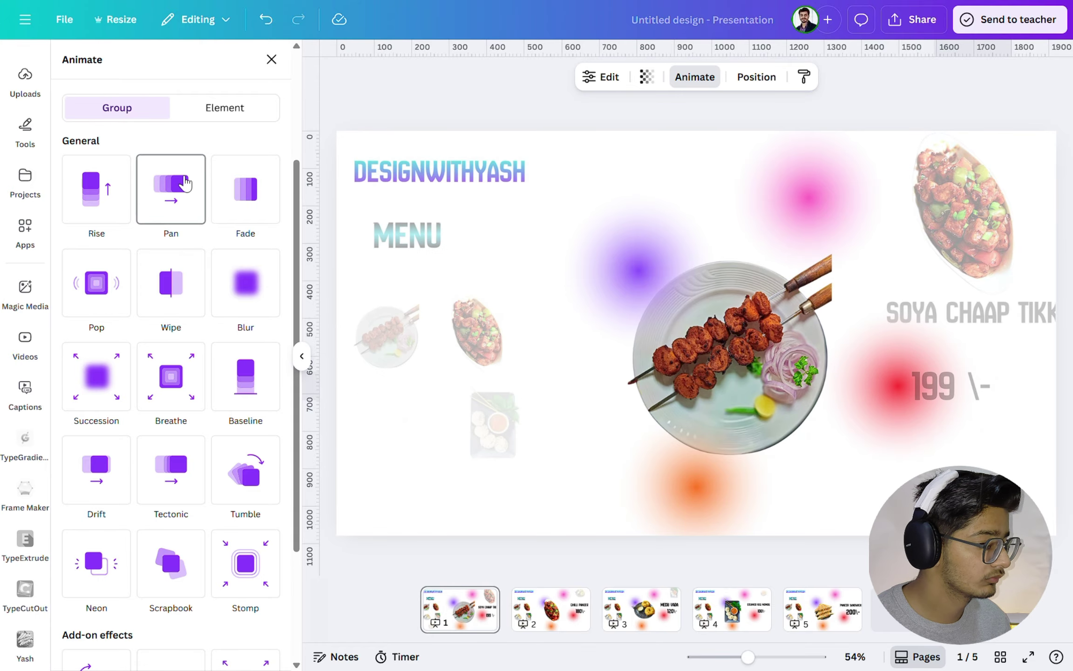
click(171, 189)
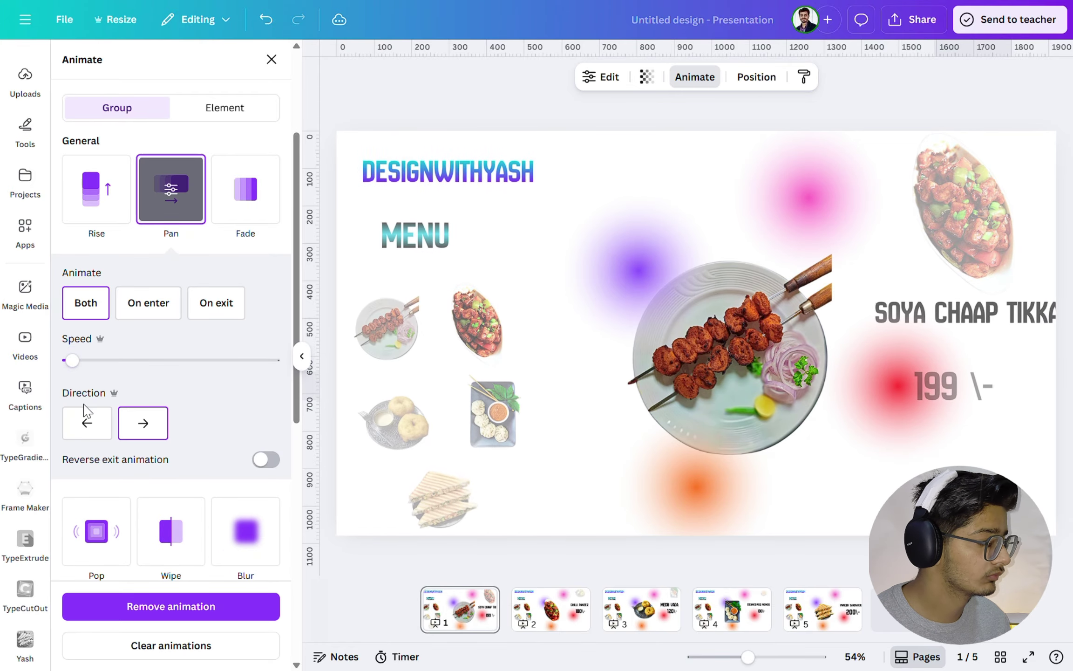
Apply the Breathe animation with reduced scale and the In option to page 1's large skewers plate image.
click(790, 359)
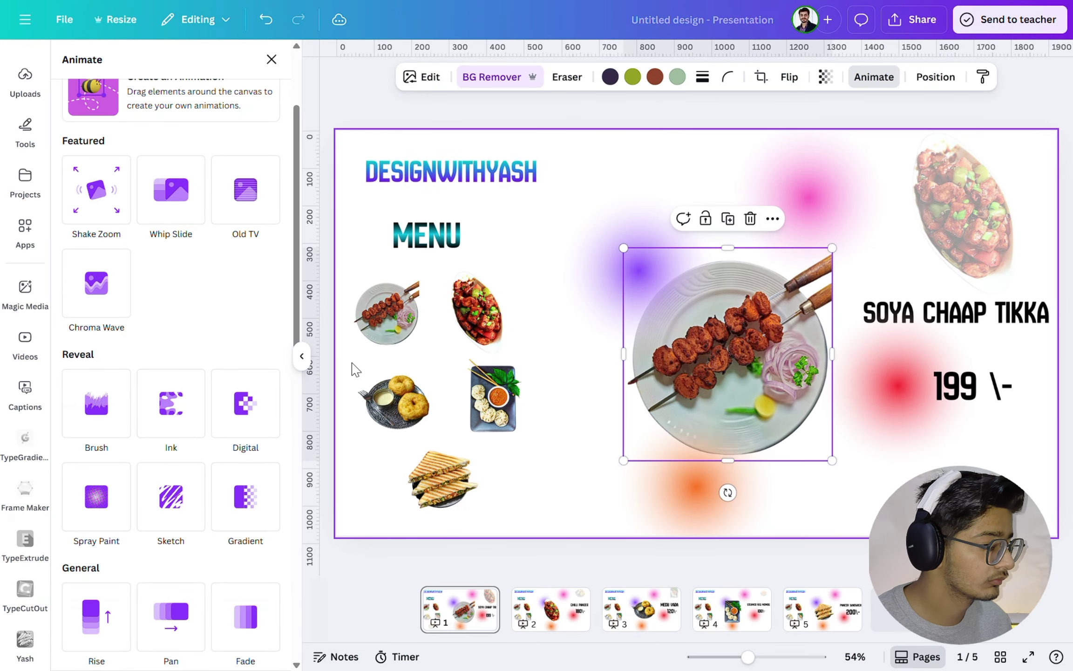
scroll(168, 373, down, 5)
scroll(189, 544, down, 2)
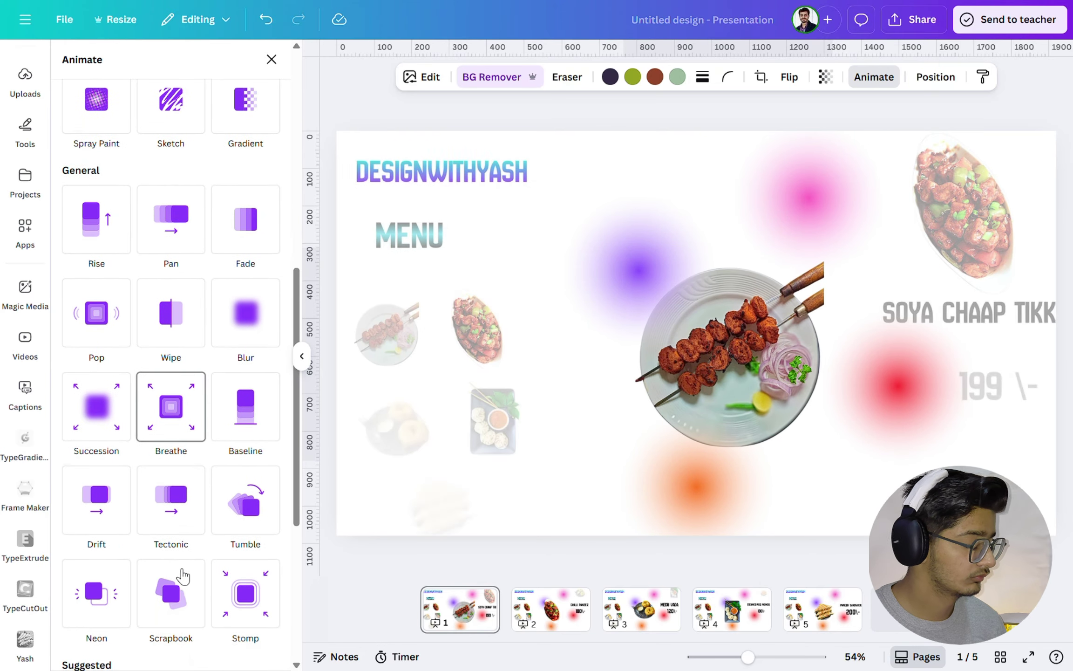
click(171, 411)
drag(159, 517, 79, 517)
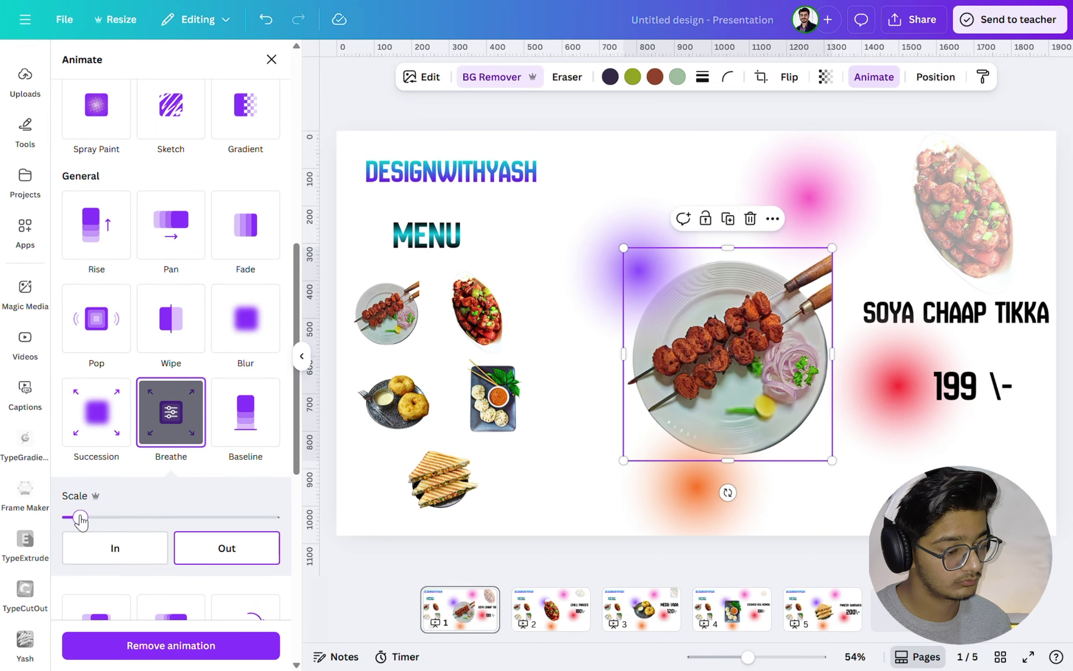
click(110, 547)
click(966, 270)
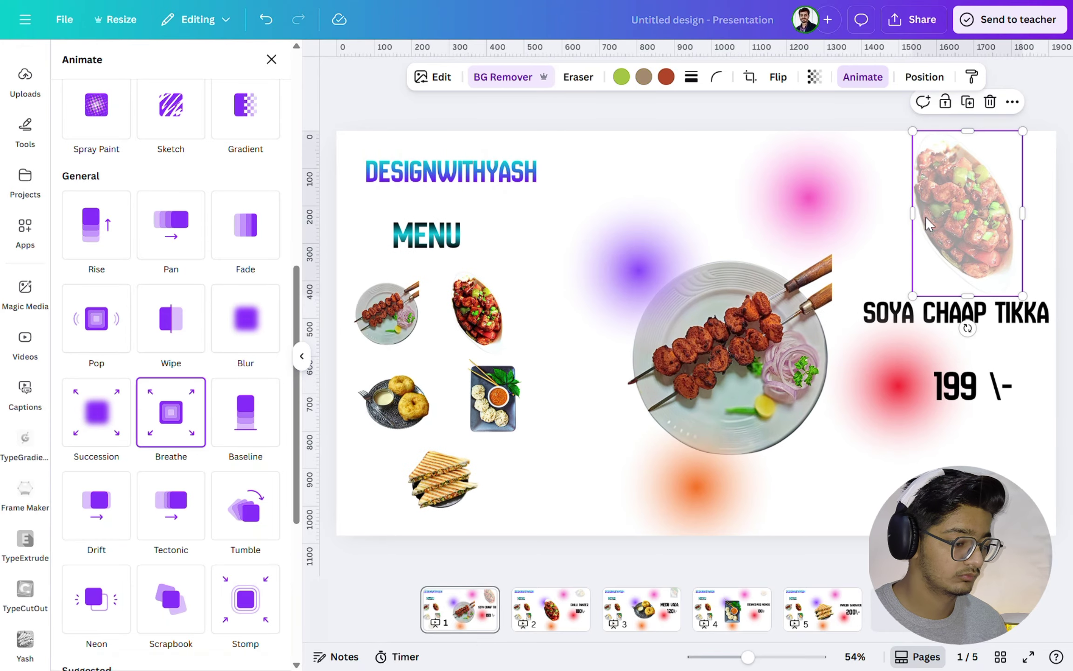
click(454, 321)
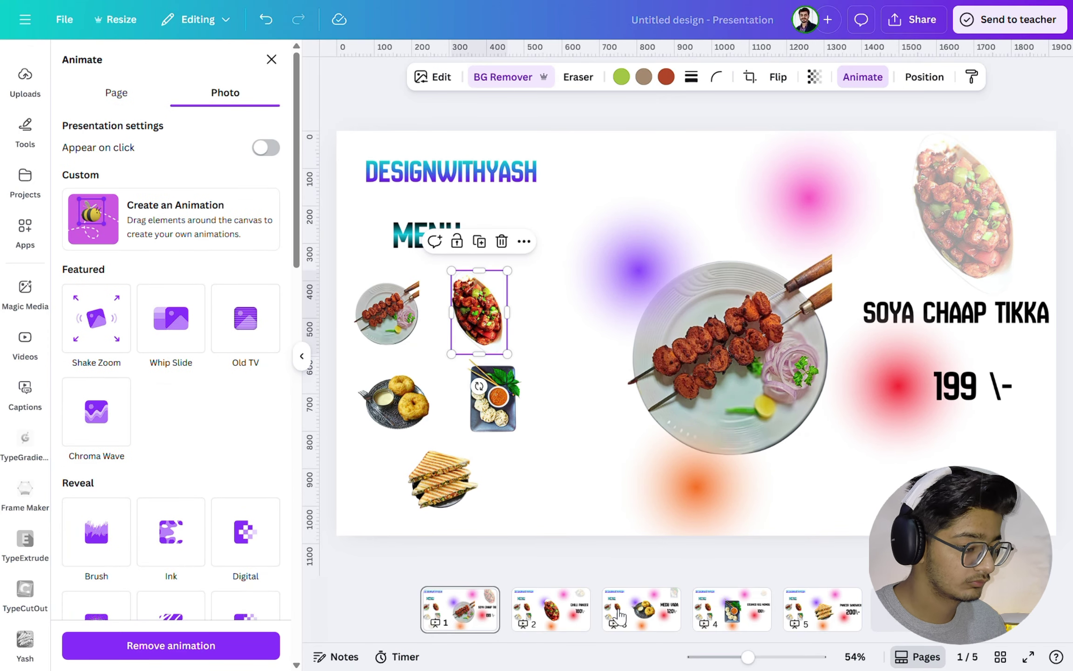
Add a 1.5-second Match & Move transition between pages 1 and 2 and apply it between all pages.
click(505, 620)
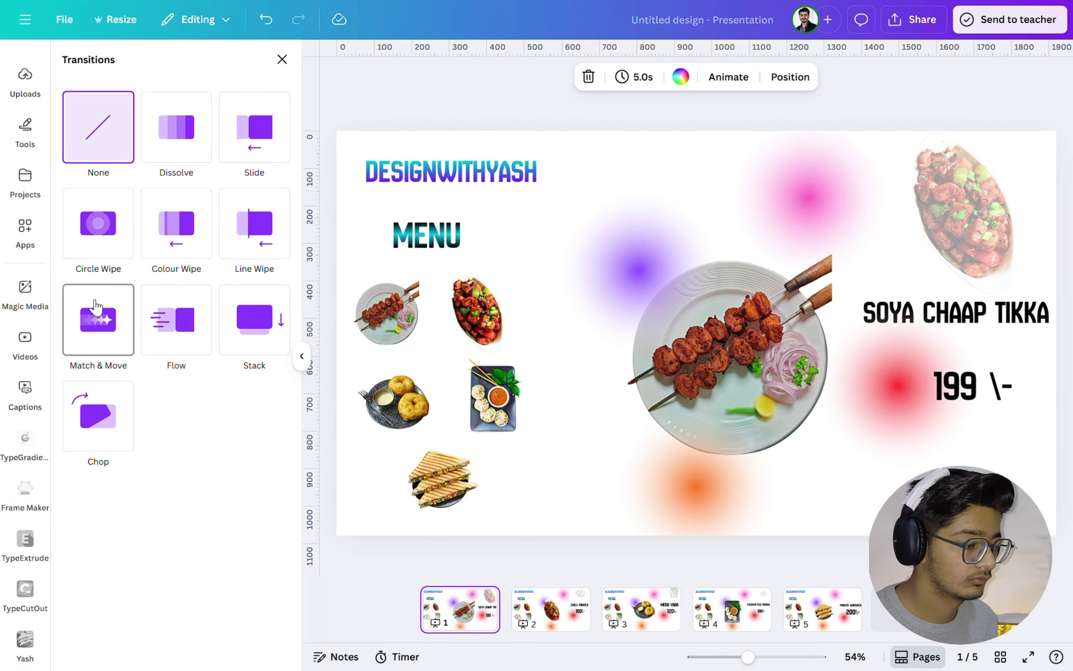
click(97, 307)
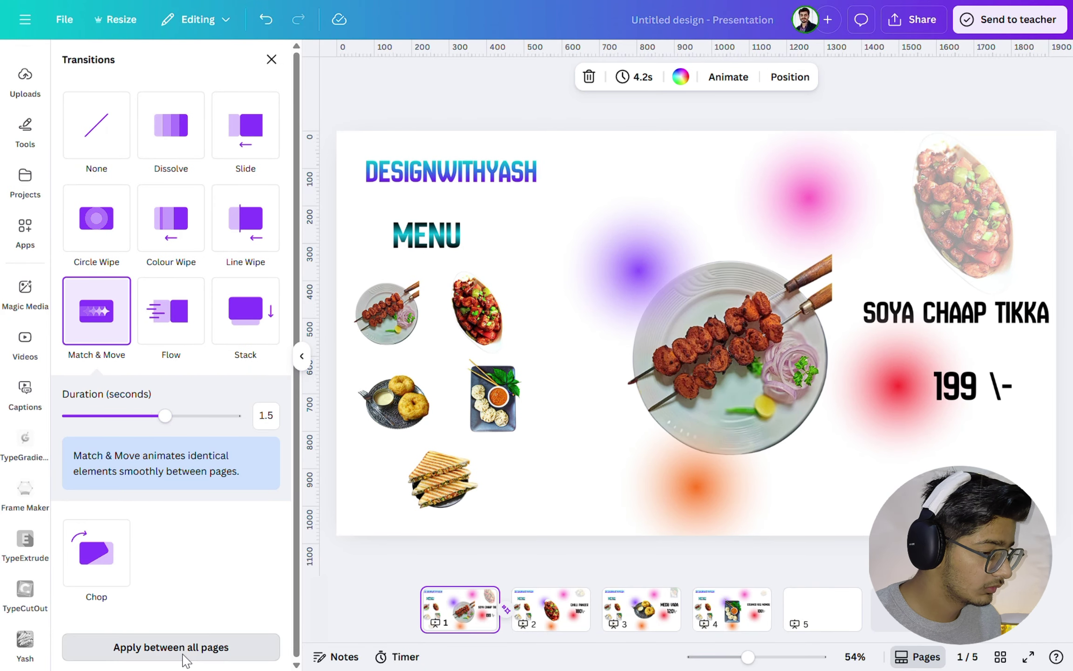
click(196, 650)
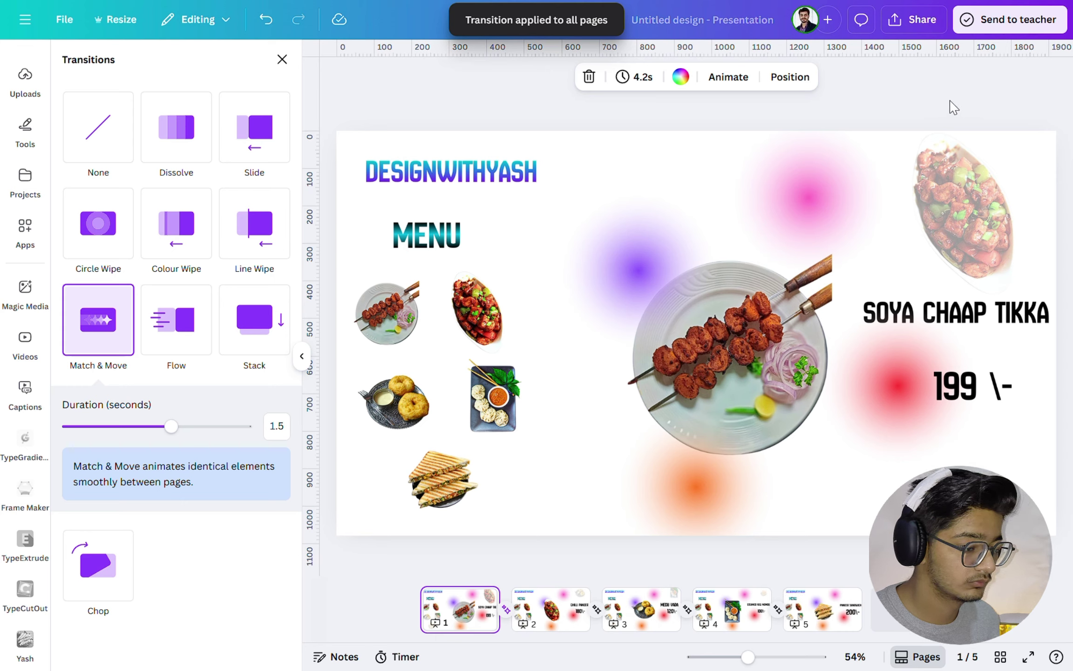
Open the design's download settings and expand the file type choices.
click(927, 20)
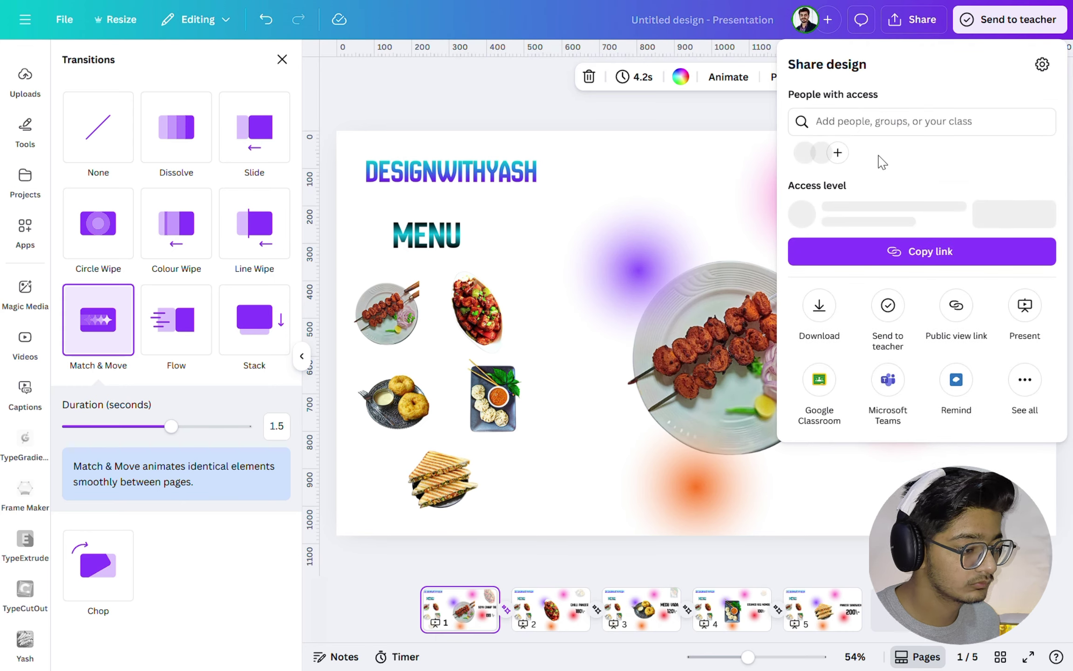
click(822, 305)
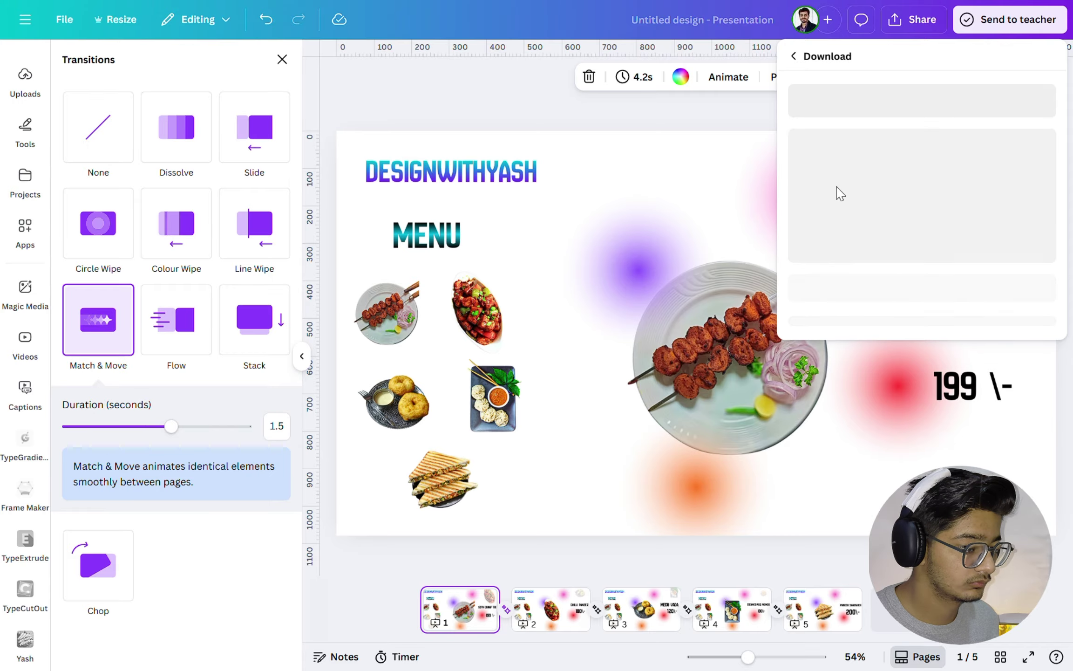
click(853, 118)
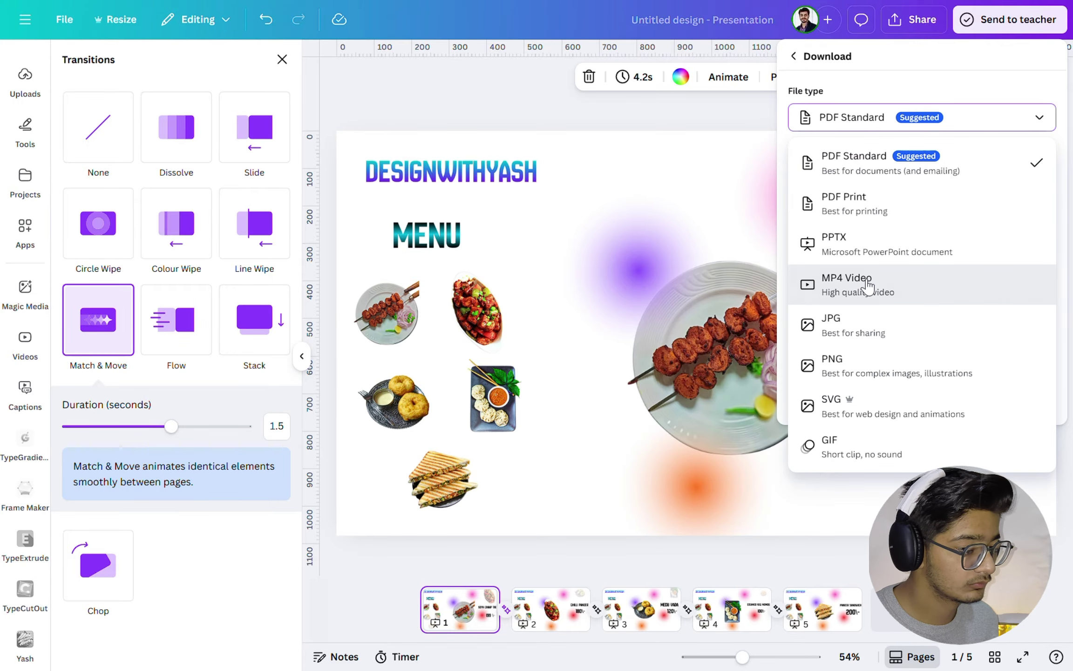